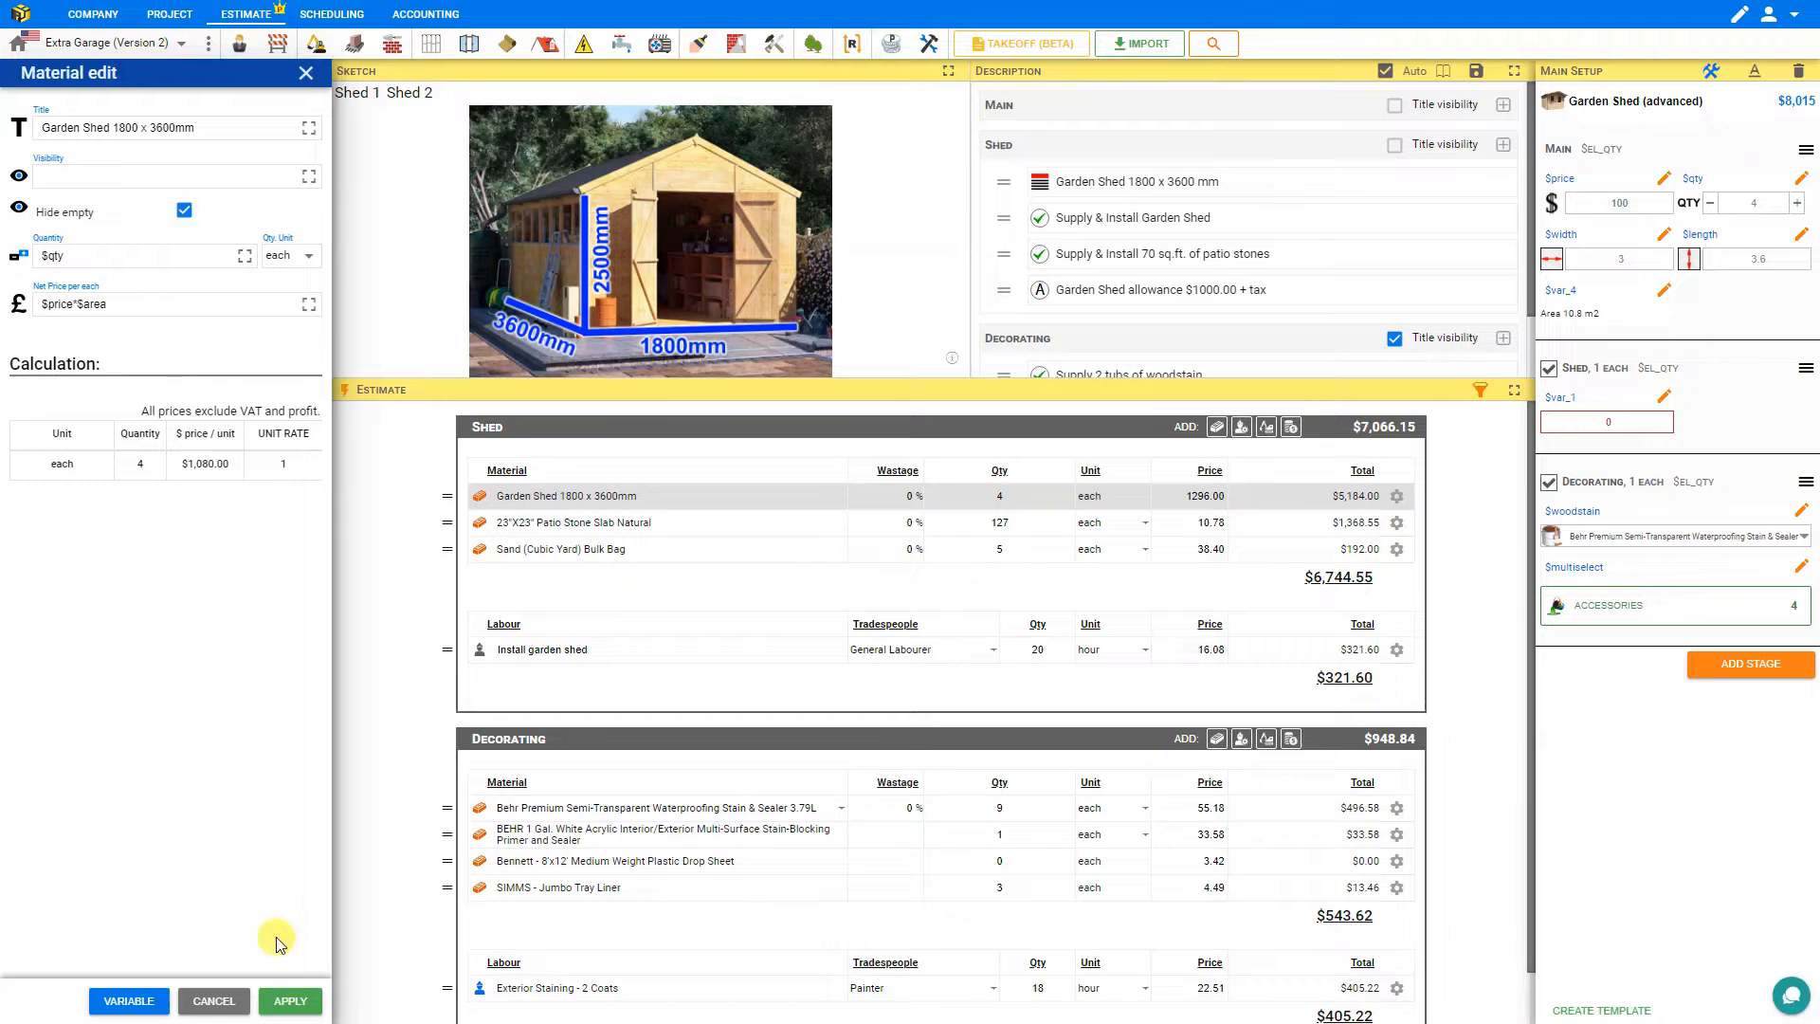
Apply the Garden Shed material edit, then step the shed quantity down to 0 and back up to 1.
left_click(290, 1004)
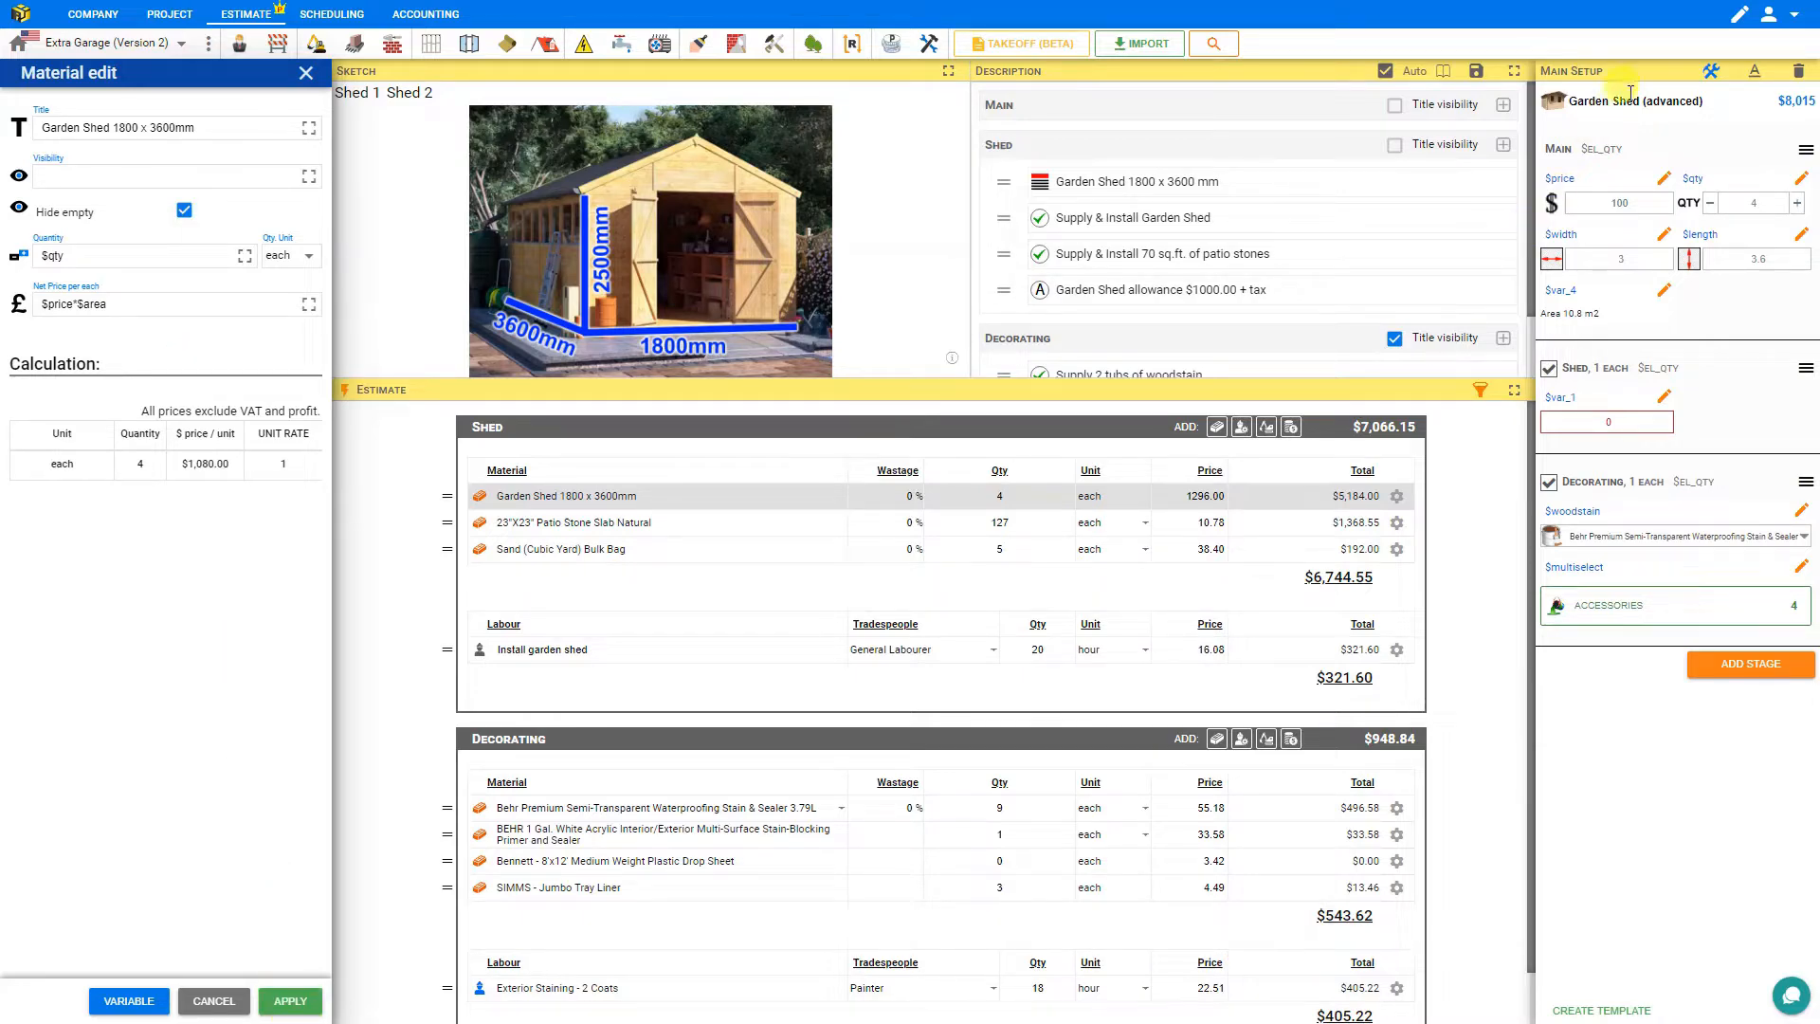
left_click(1712, 74)
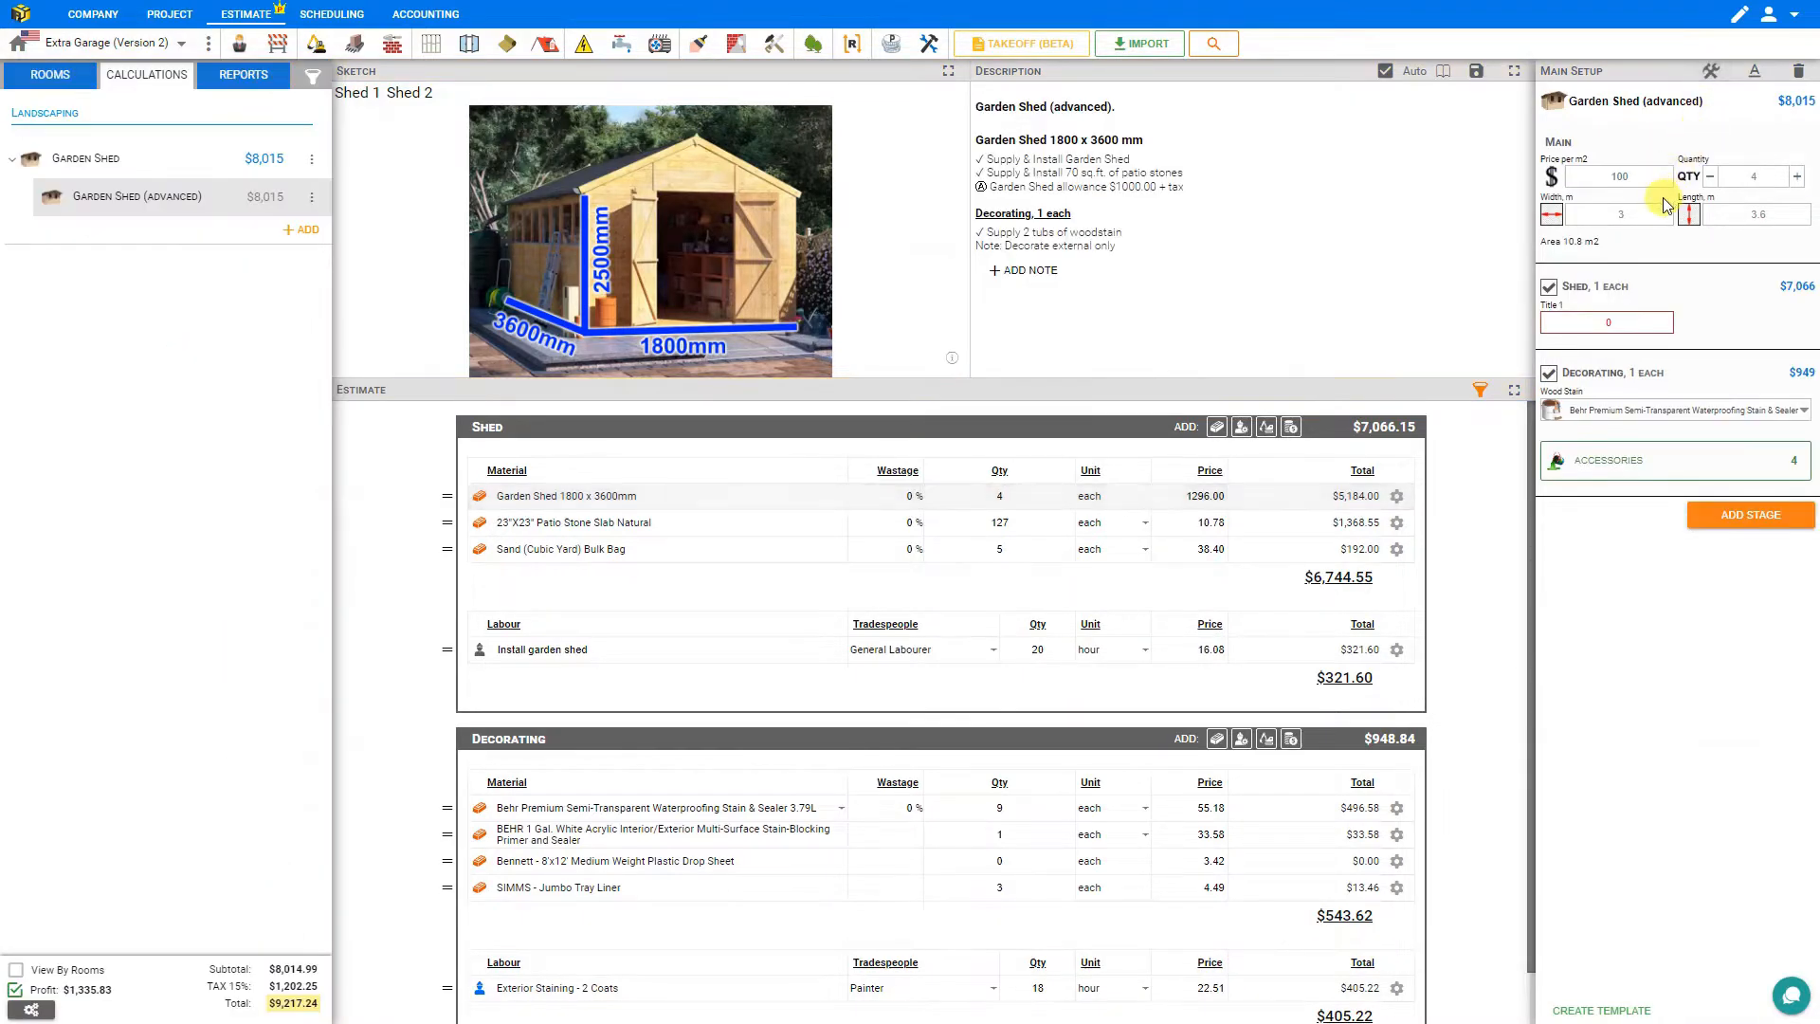
double_click(1708, 180)
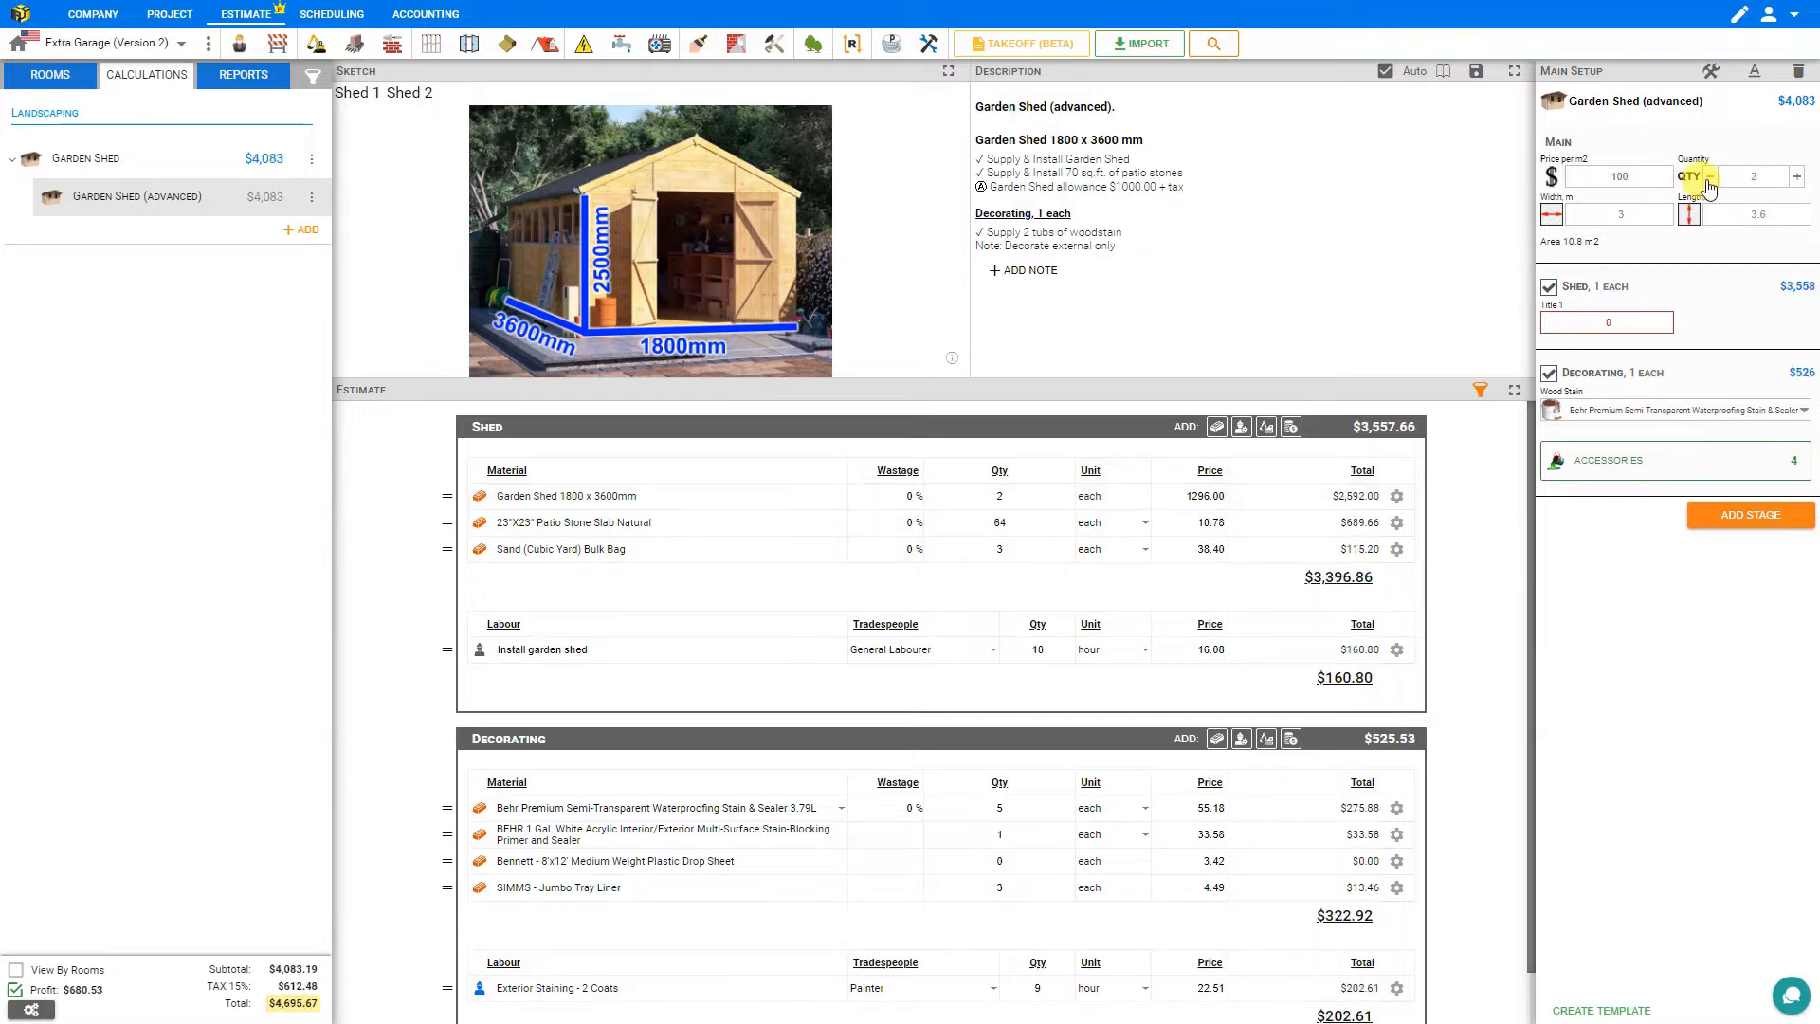
left_click(1709, 178)
left_click(1709, 178)
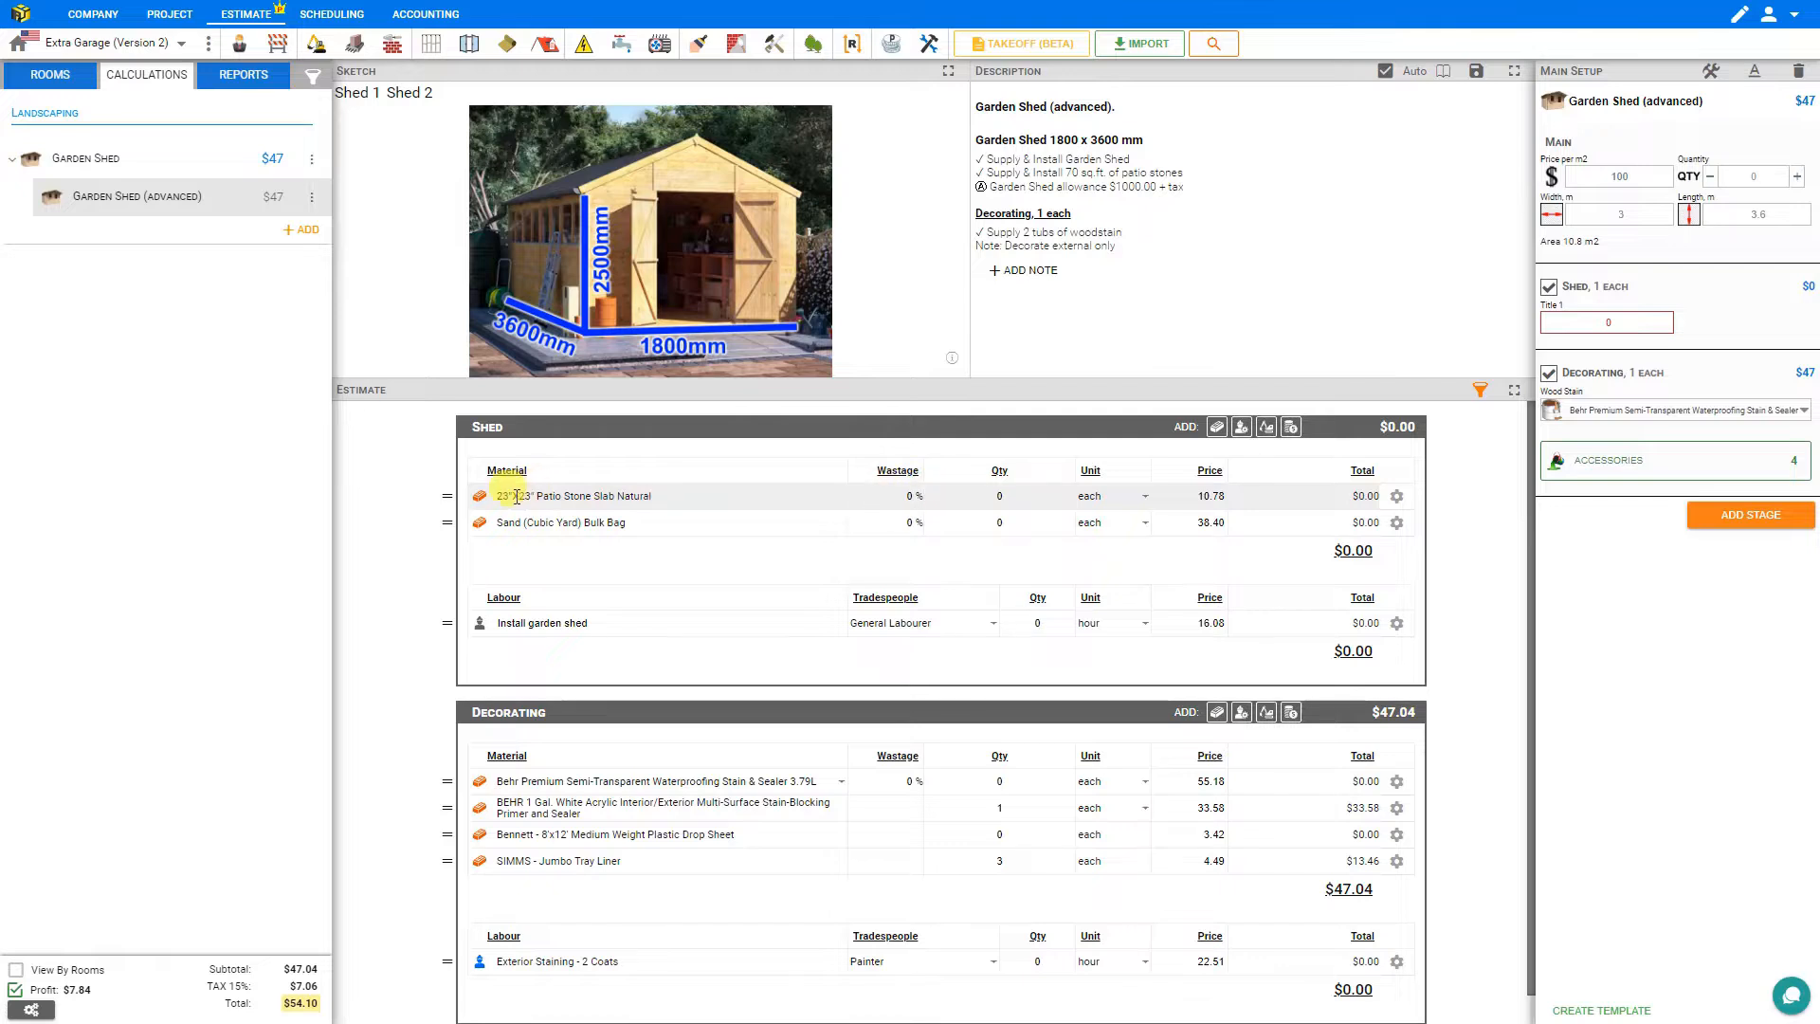
left_click(1796, 176)
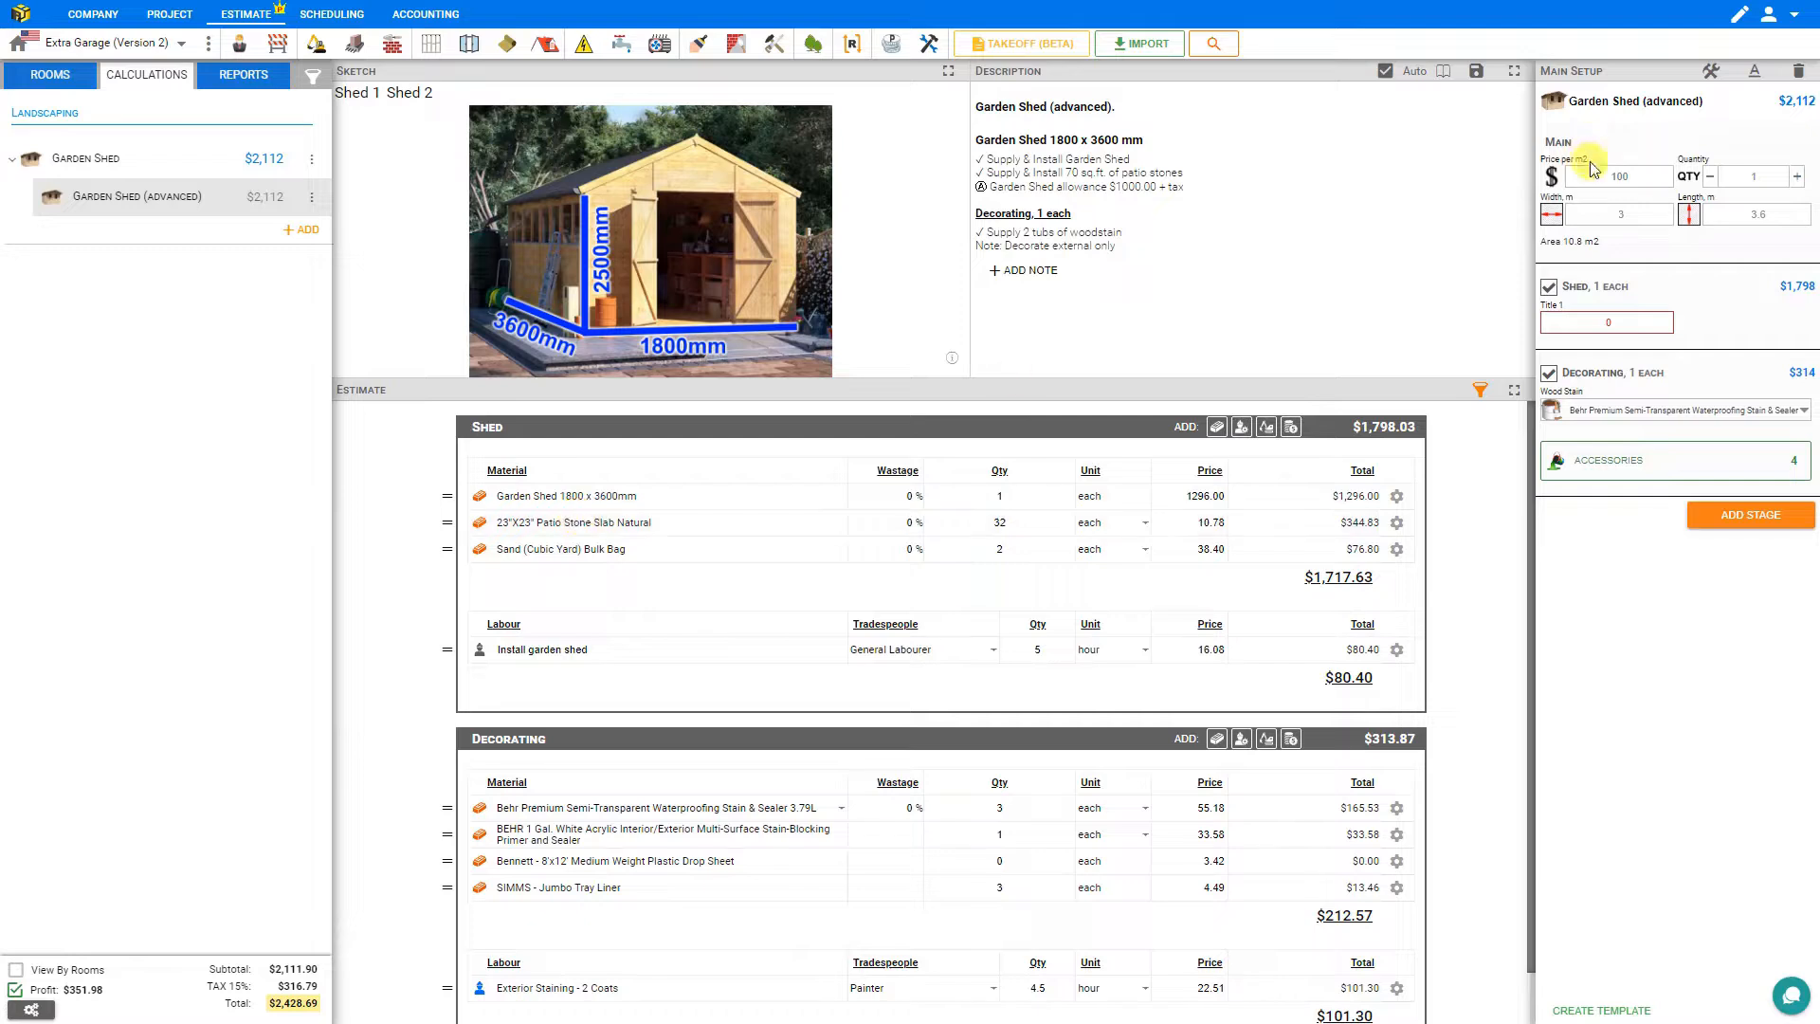
Enable Hide empty for the 23"X23" Patio Stone Slab Natural material.
left_click(1711, 71)
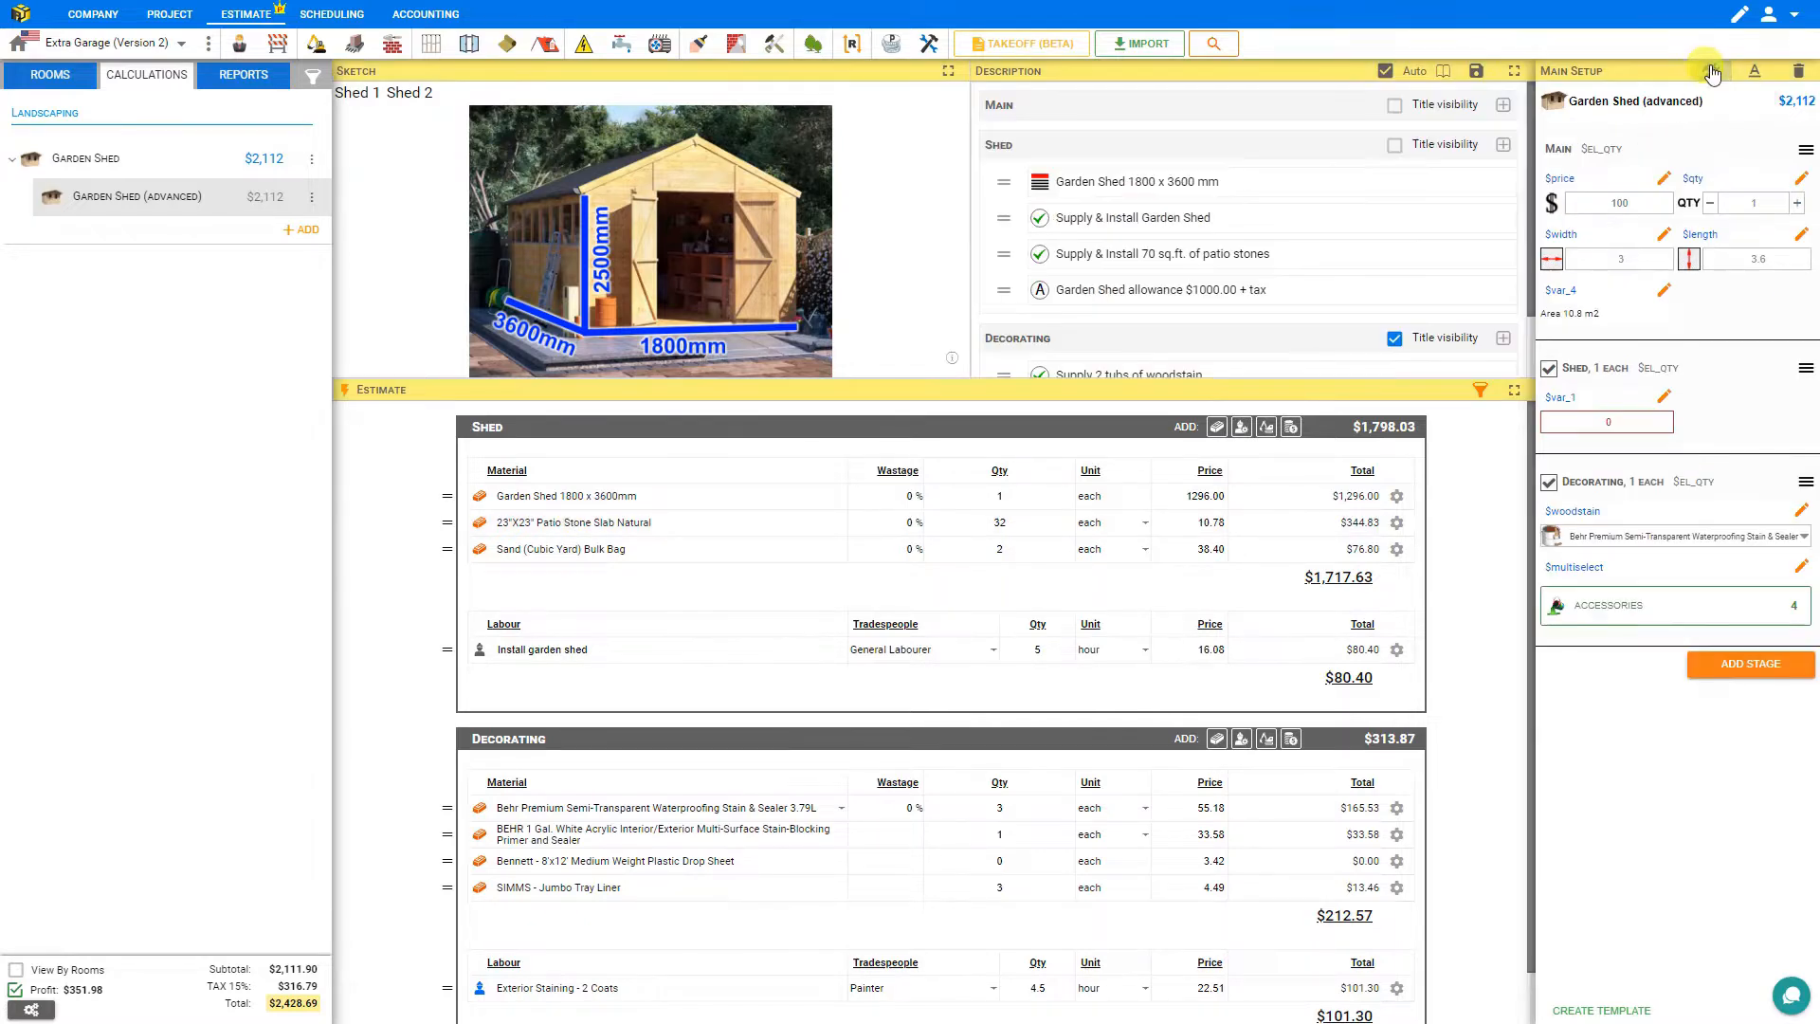
left_click(515, 522)
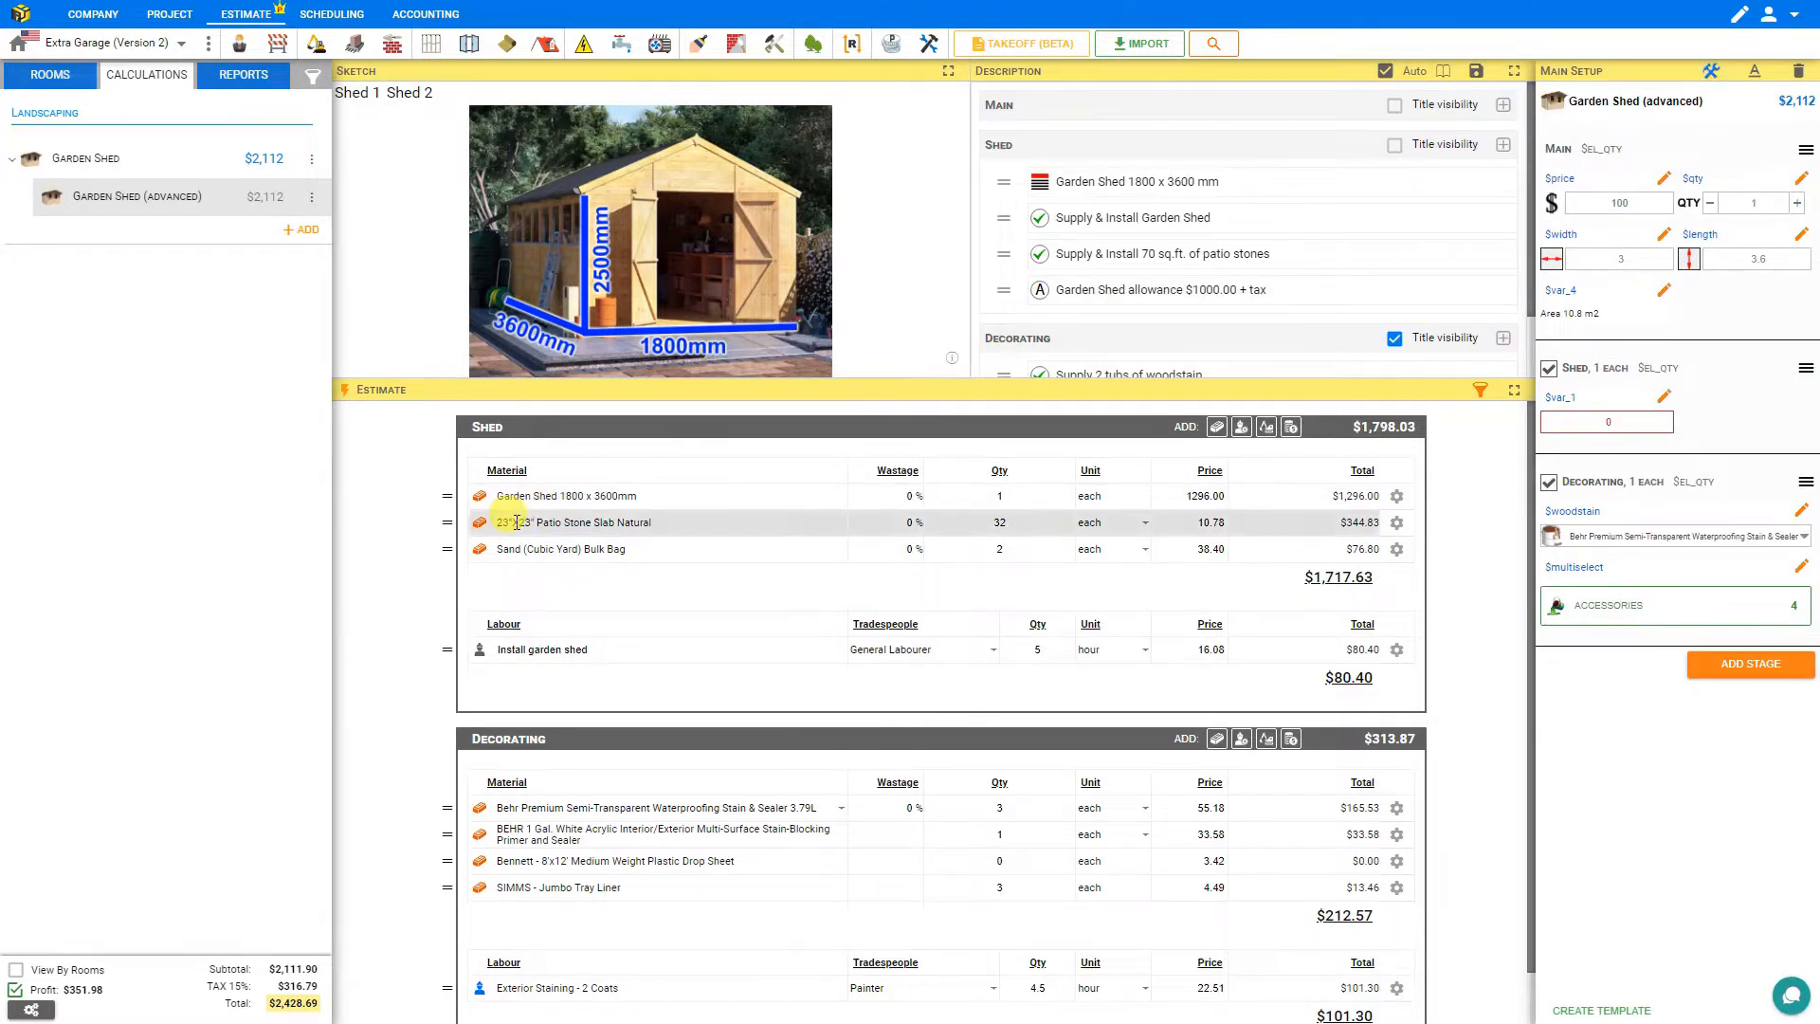
left_click(185, 210)
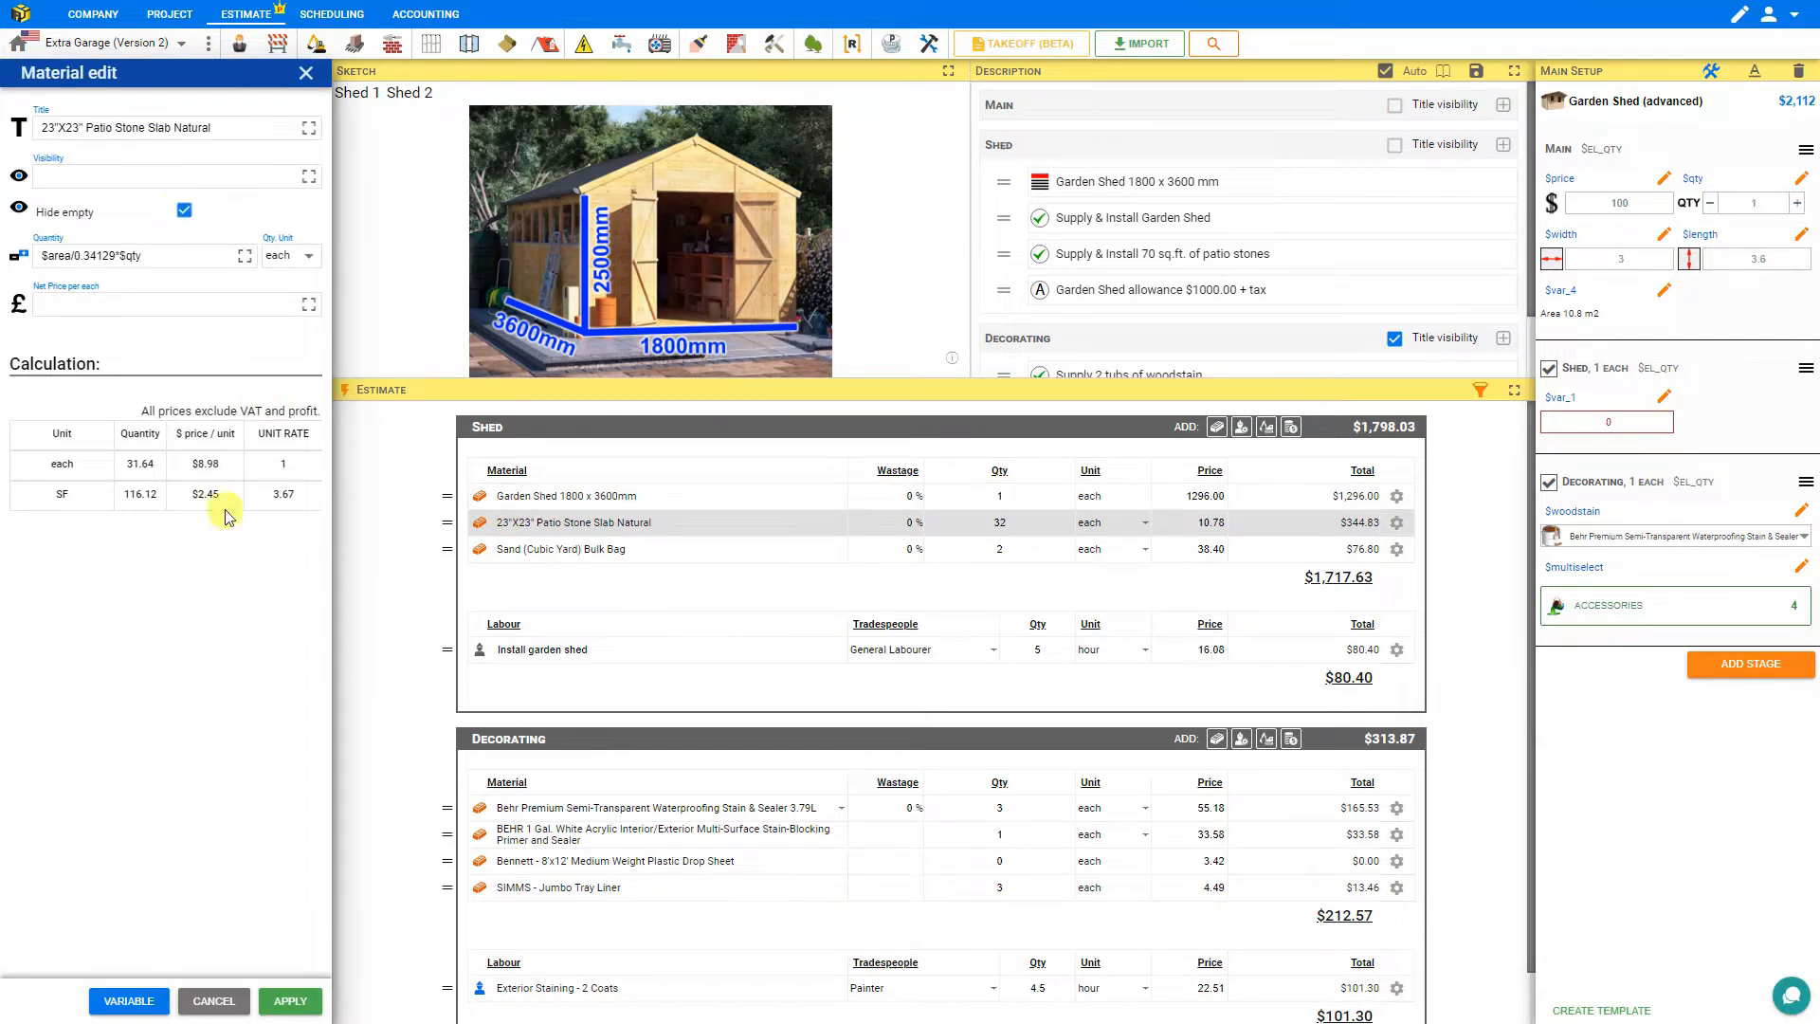
left_click(290, 1001)
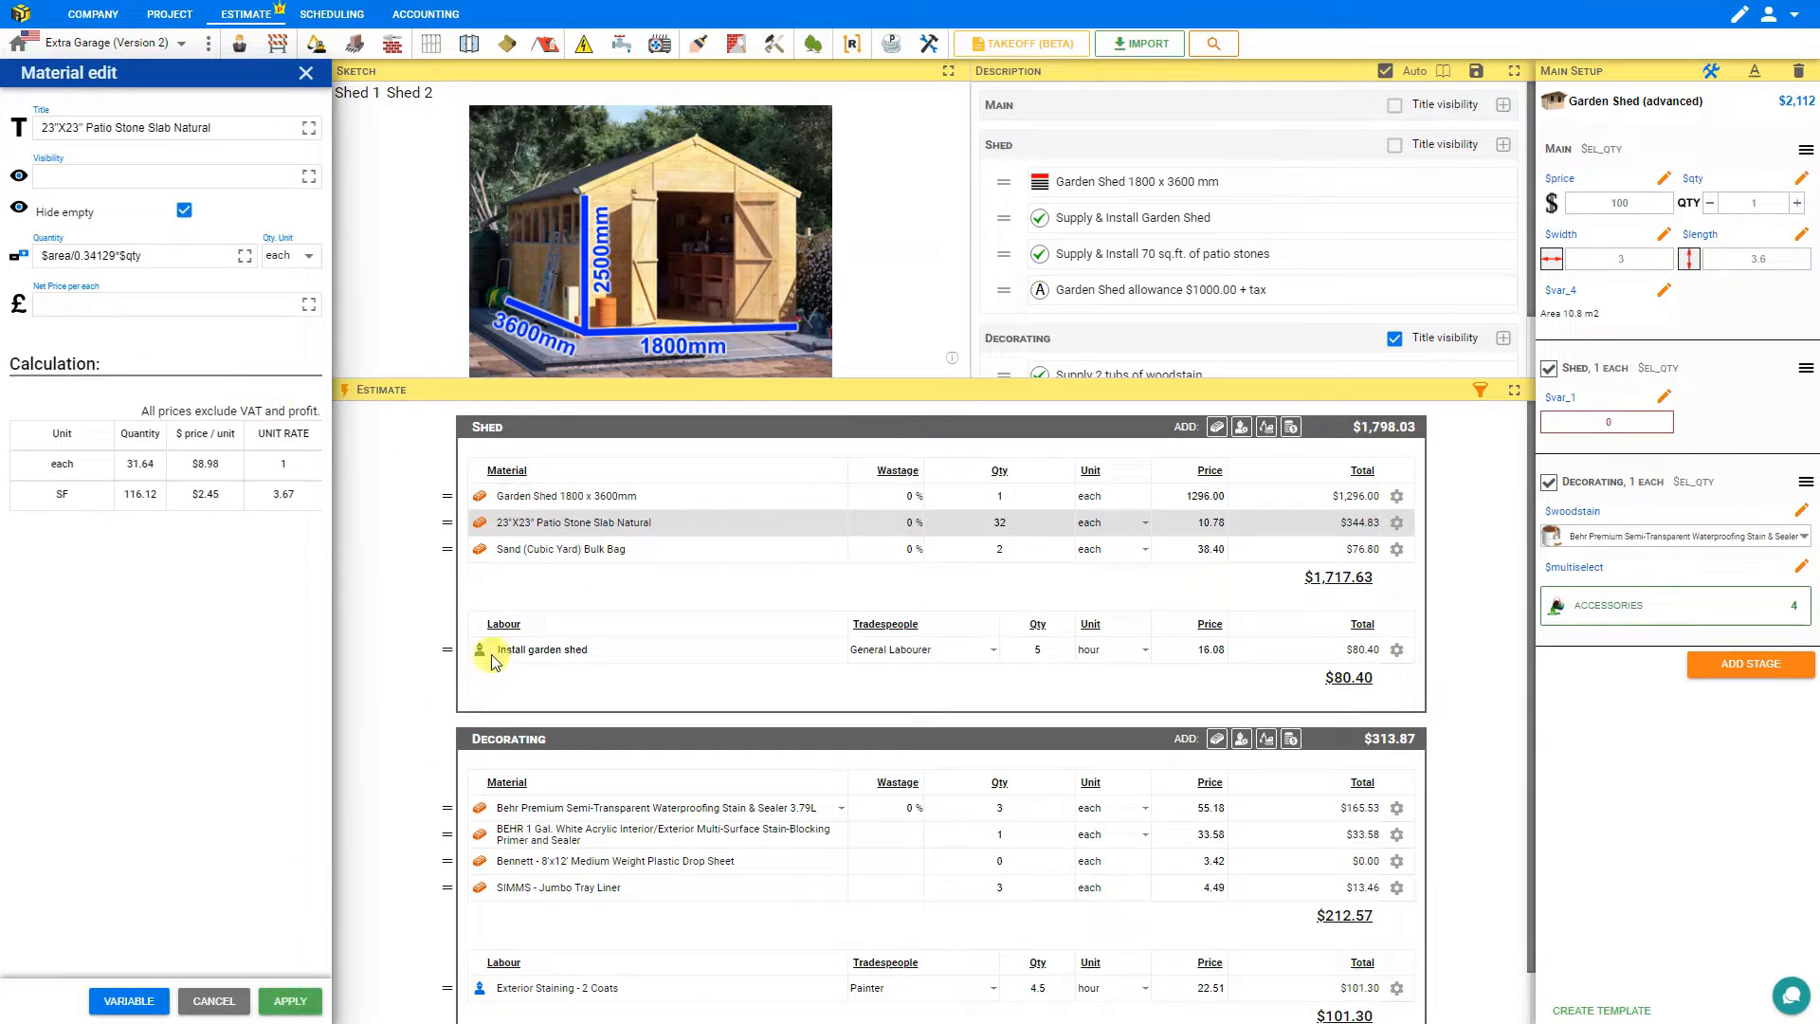
Enable Hide empty for the Sand (Cubic Yard) Bulk Bag material.
left_click(551, 549)
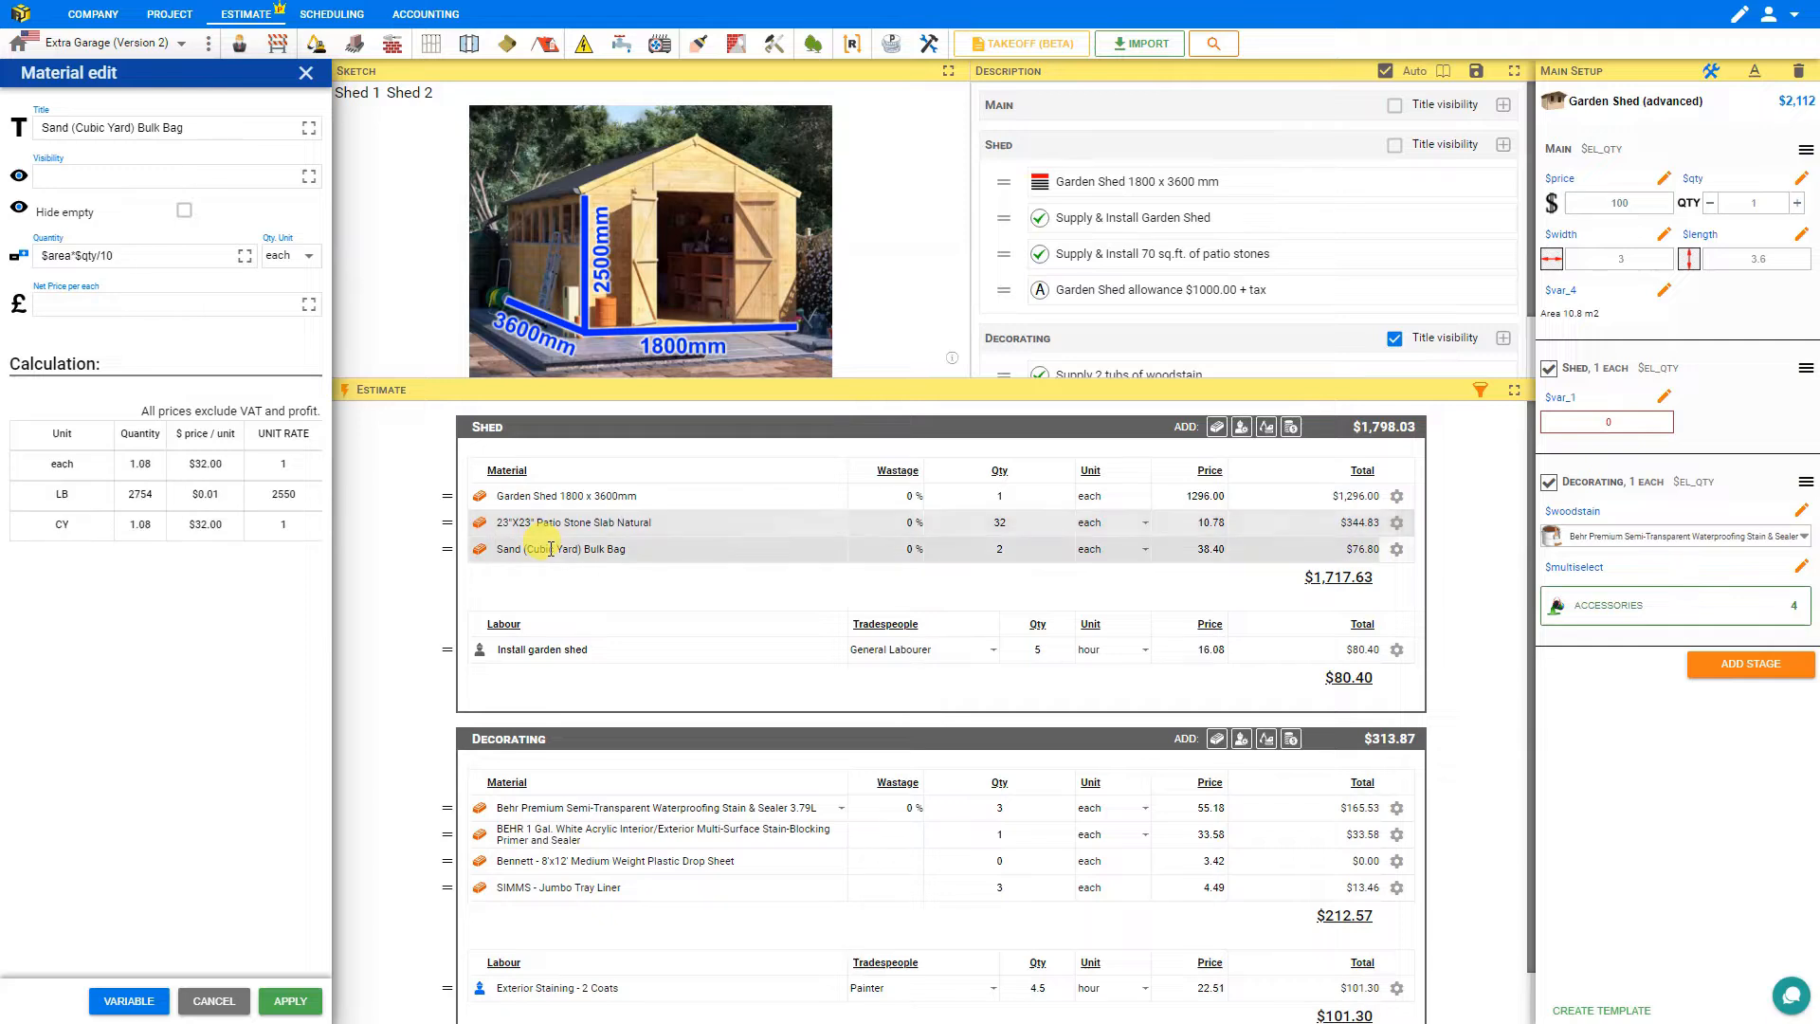
left_click(184, 211)
left_click(304, 1007)
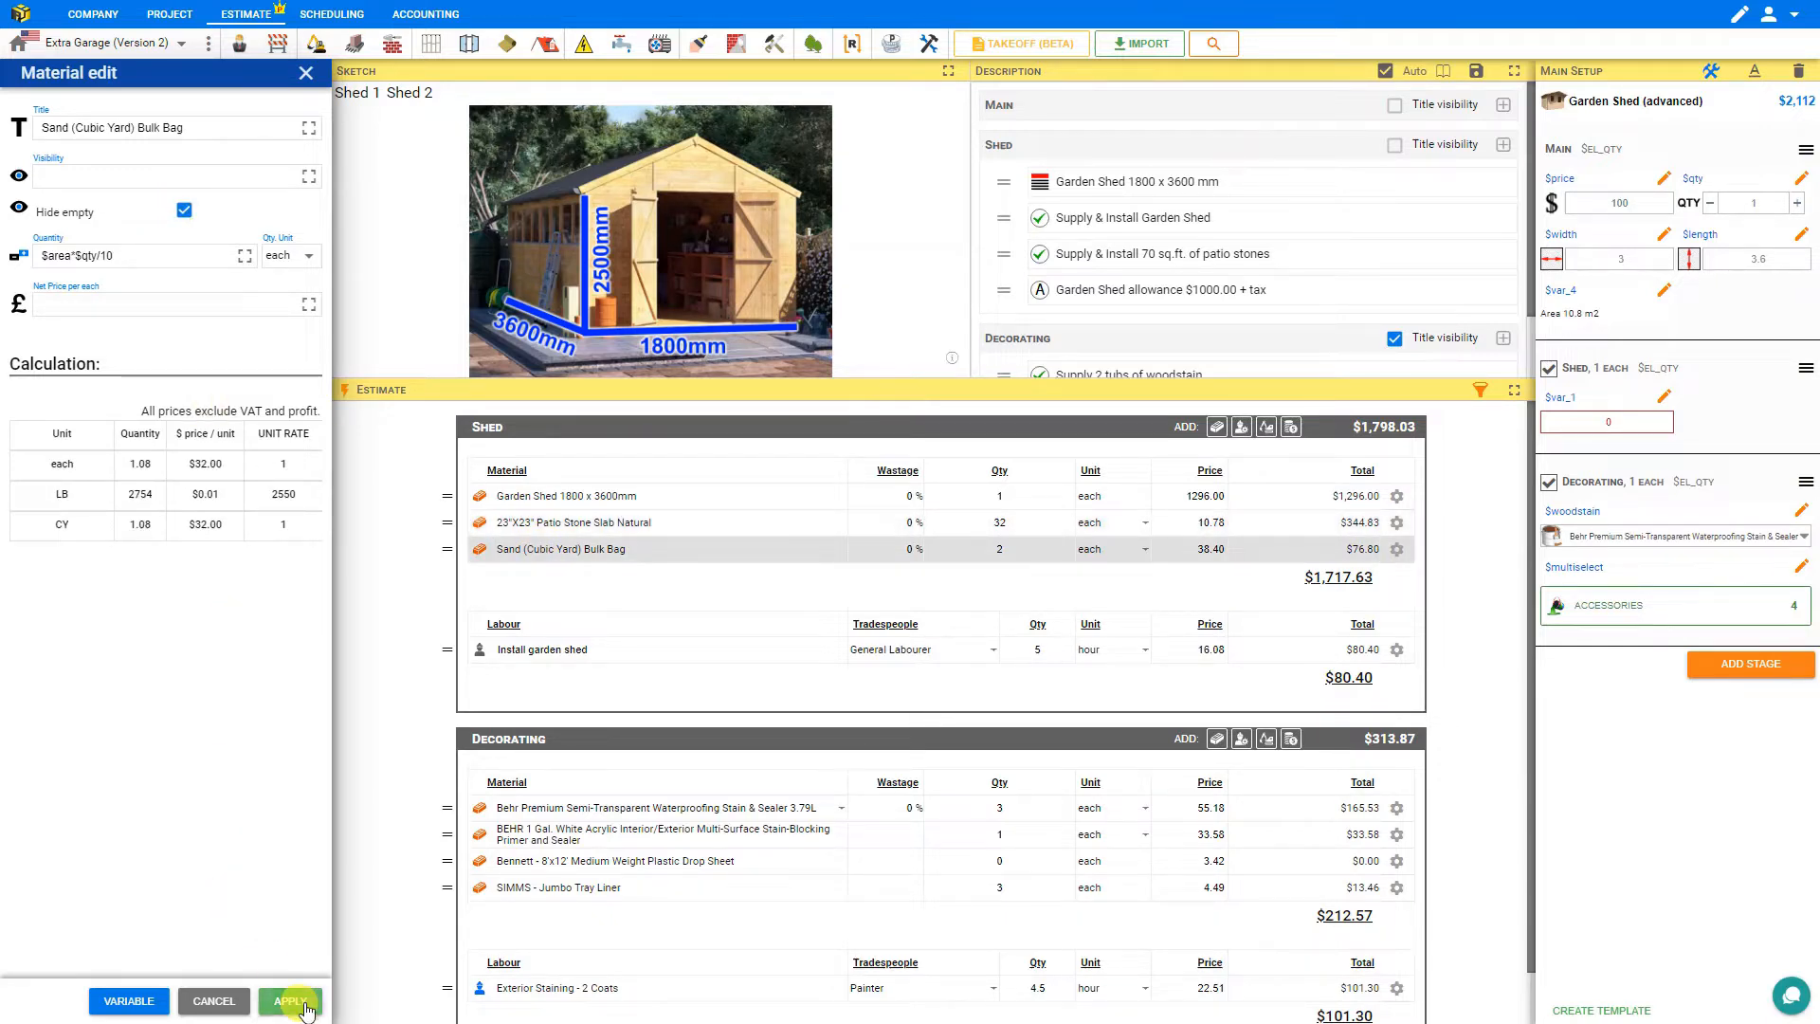
Enable Hide empty for the Install garden shed labour item.
left_click(549, 649)
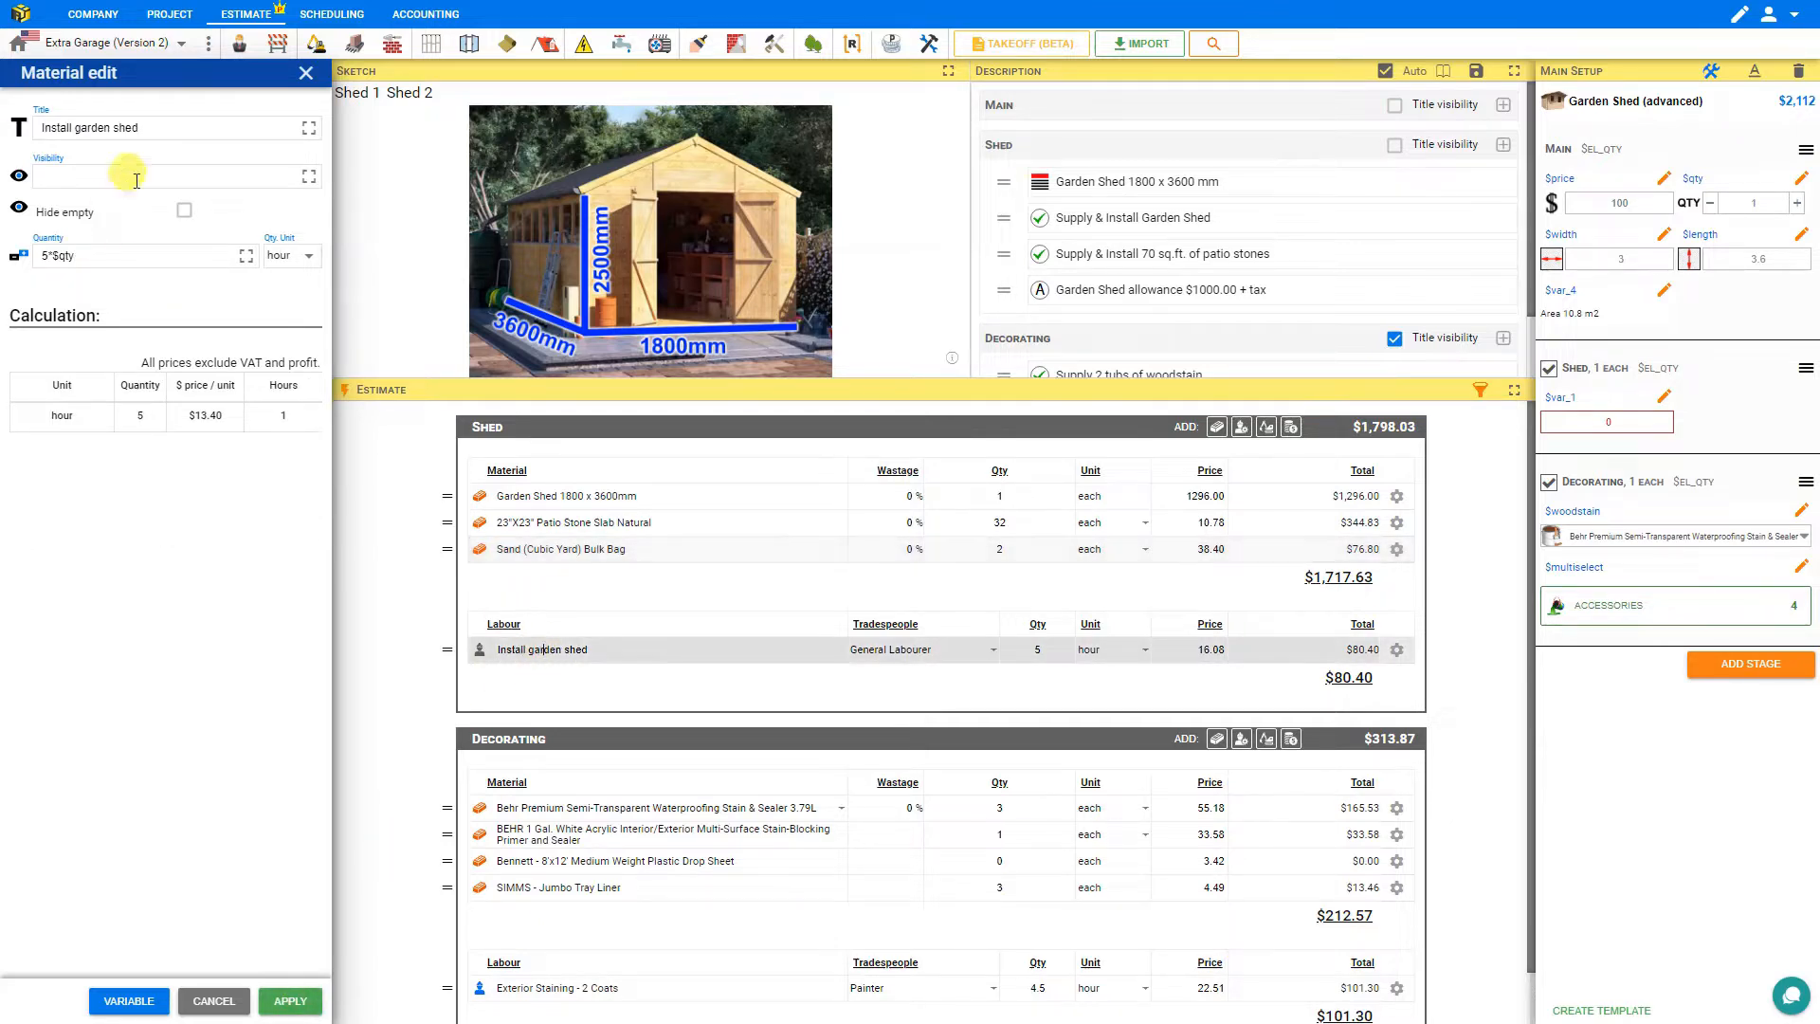
left_click(185, 213)
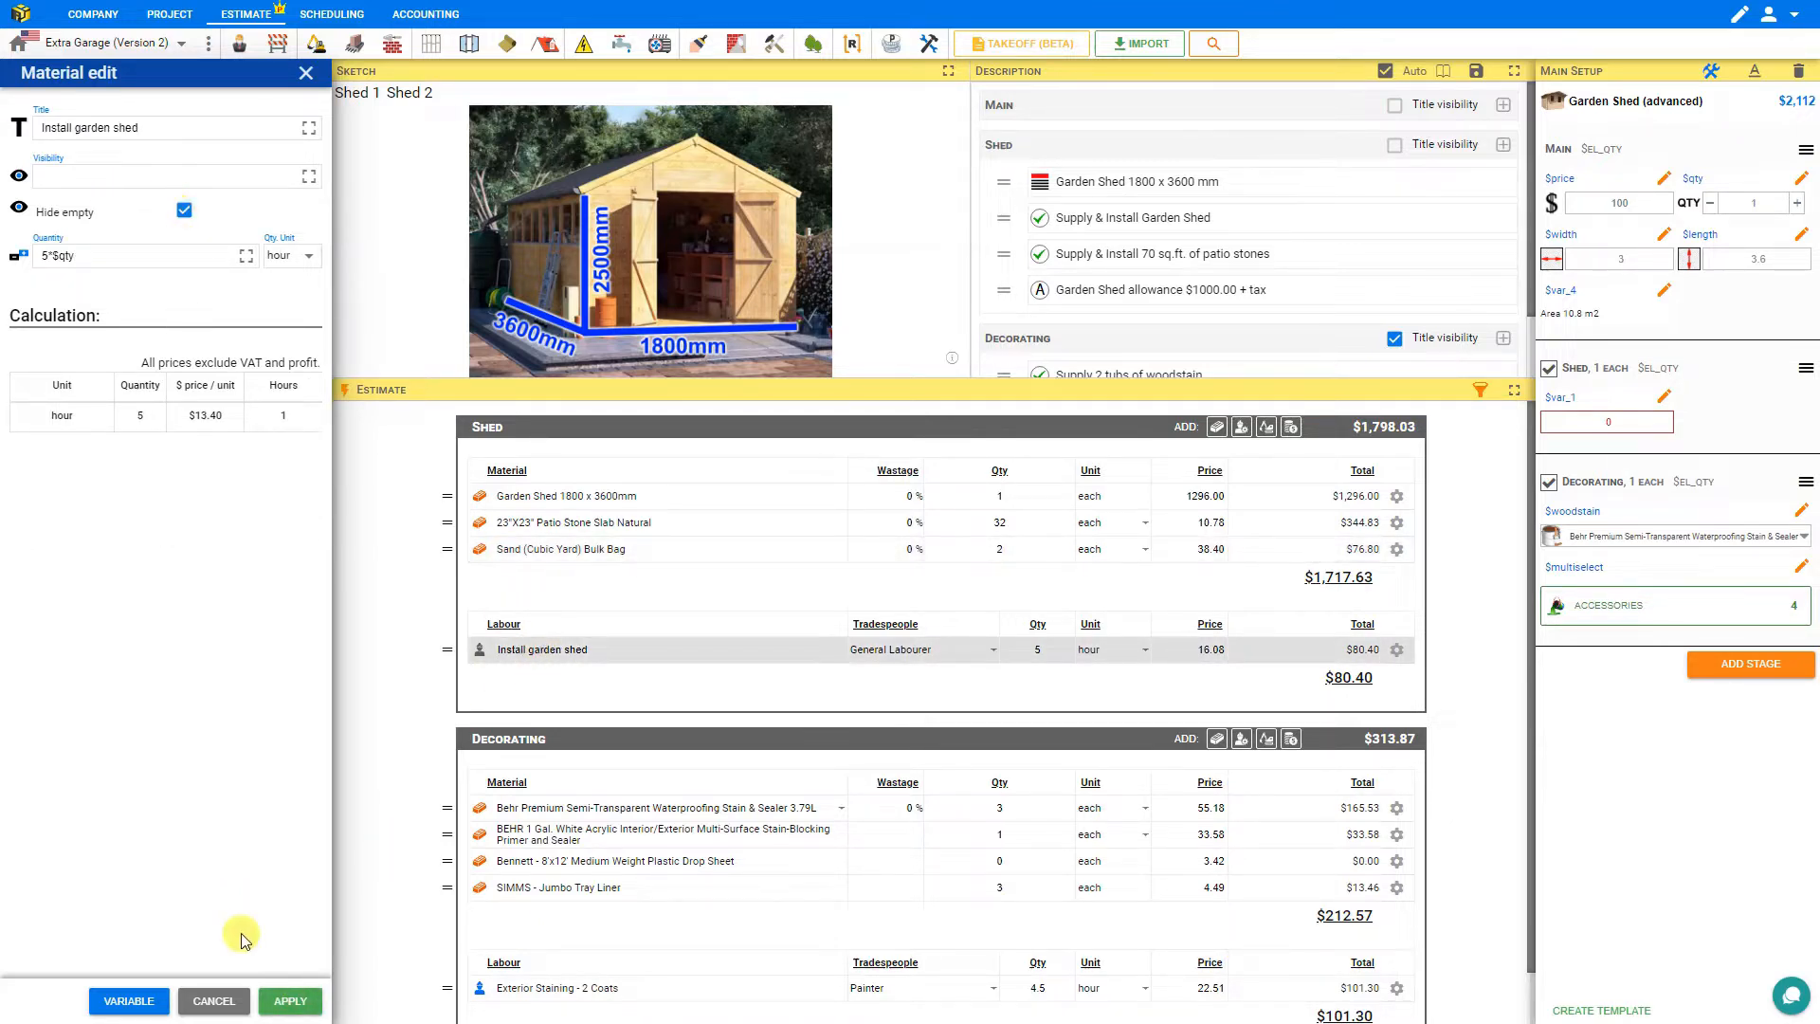
left_click(292, 1003)
left_click(296, 1009)
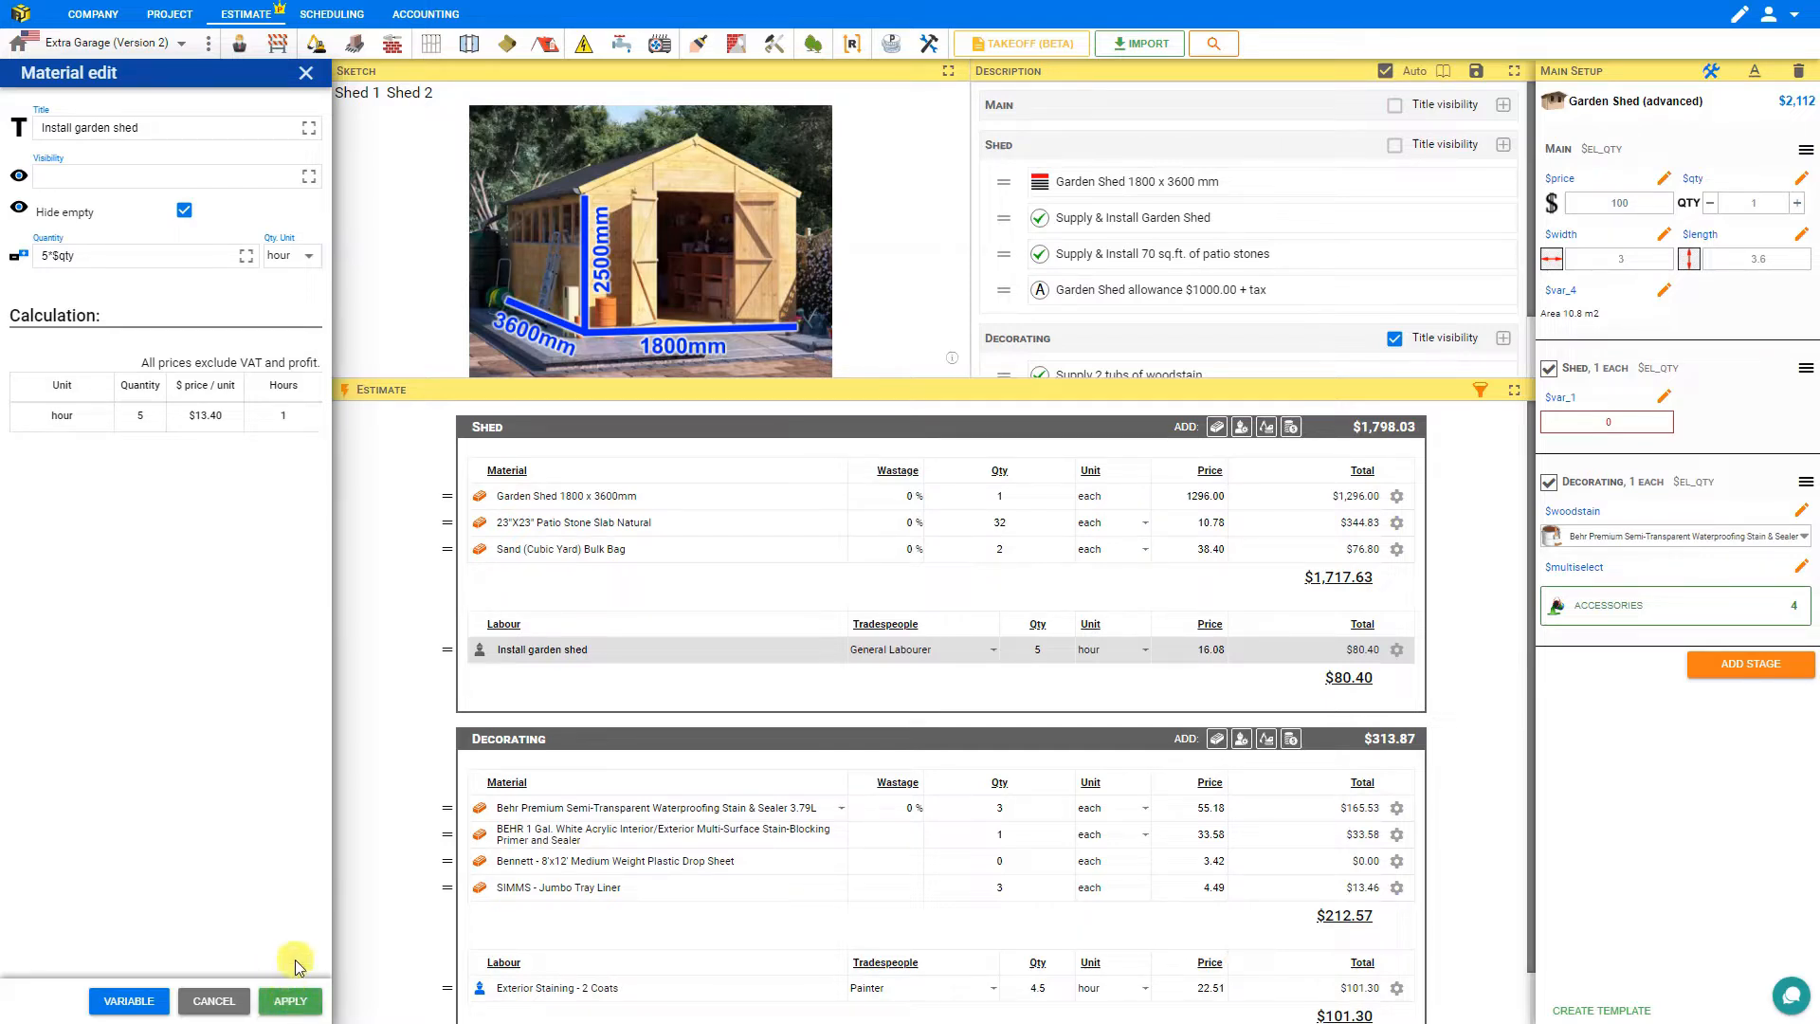
Enable Hide empty for the Exterior Stain (L) pack in the Decorating section.
left_click(558, 813)
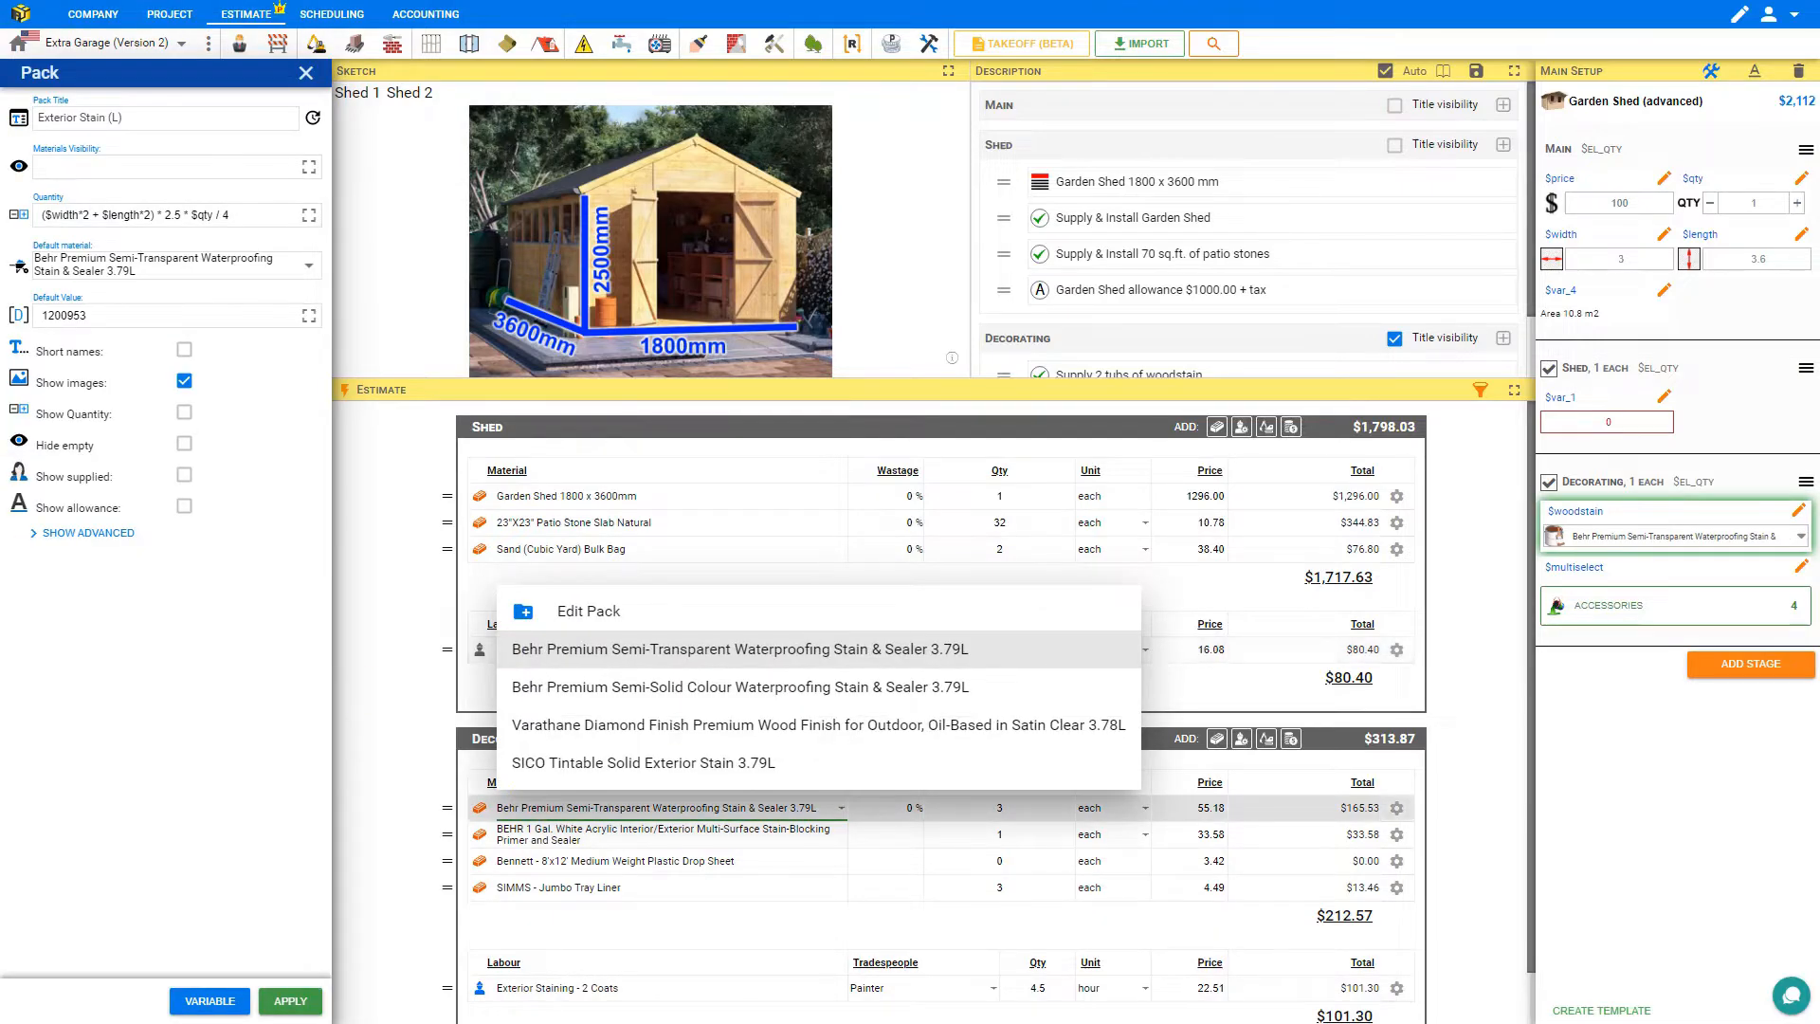
left_click(184, 446)
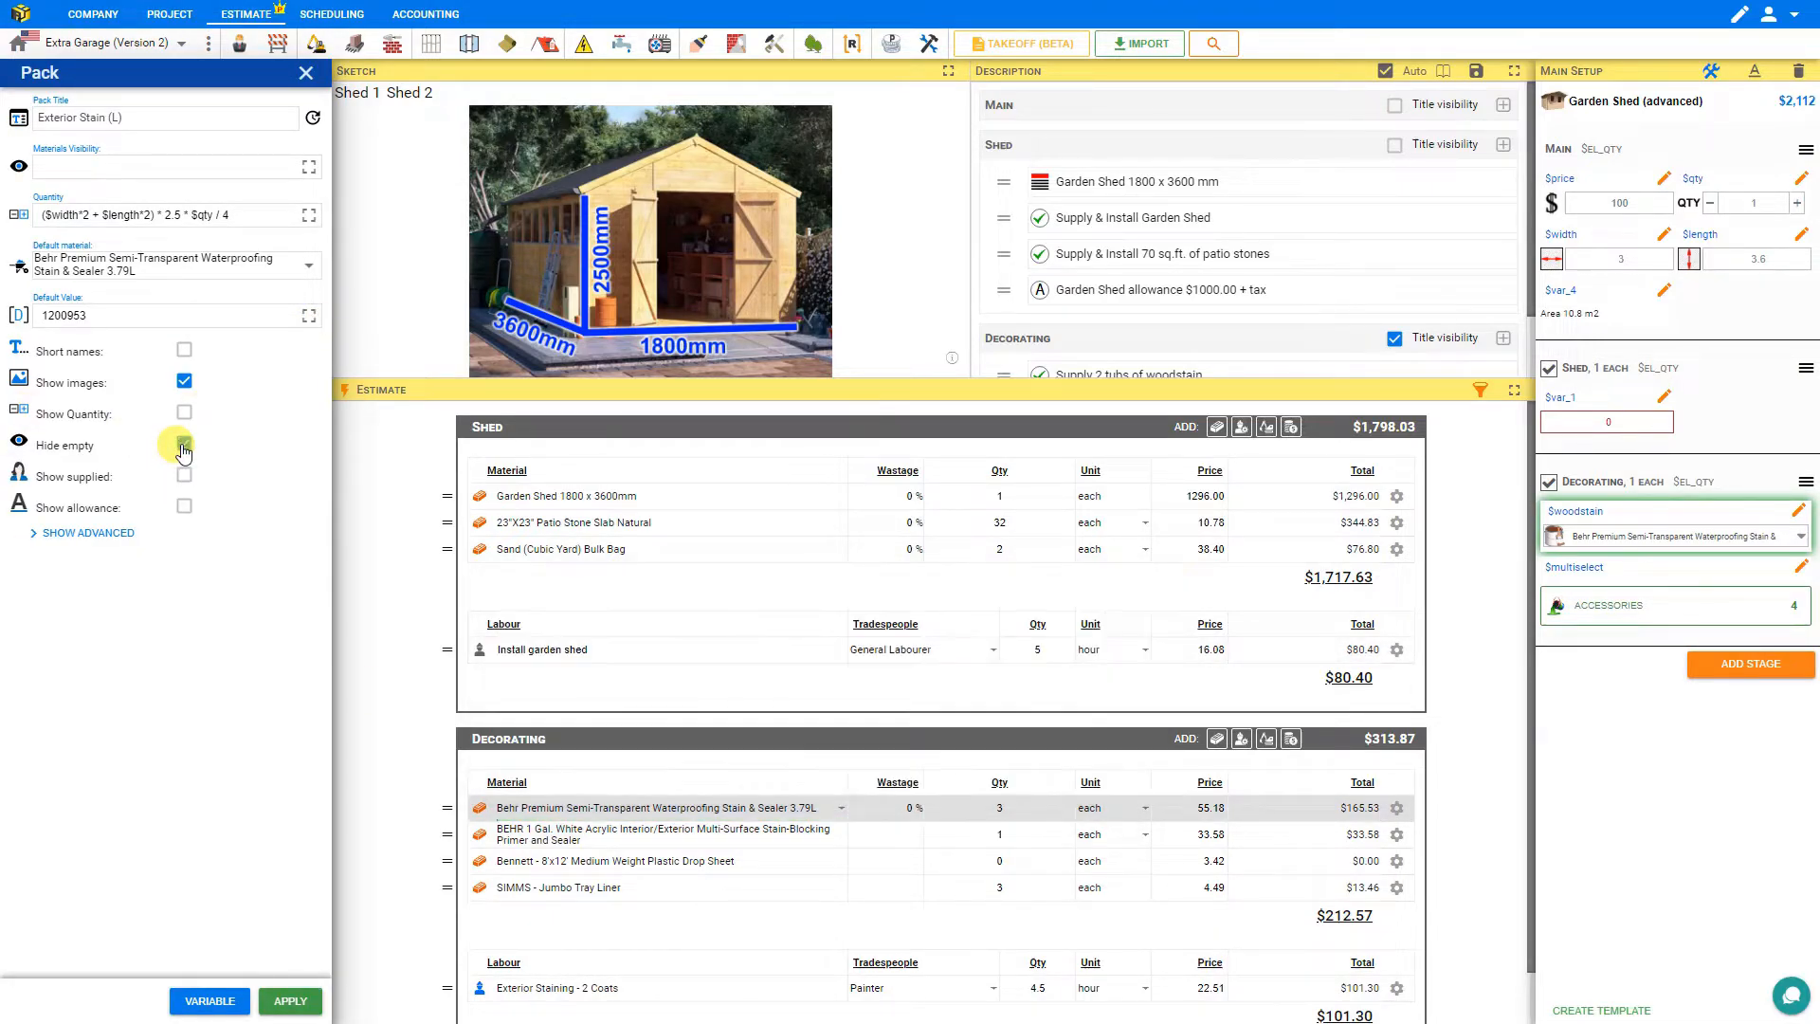
left_click(275, 1000)
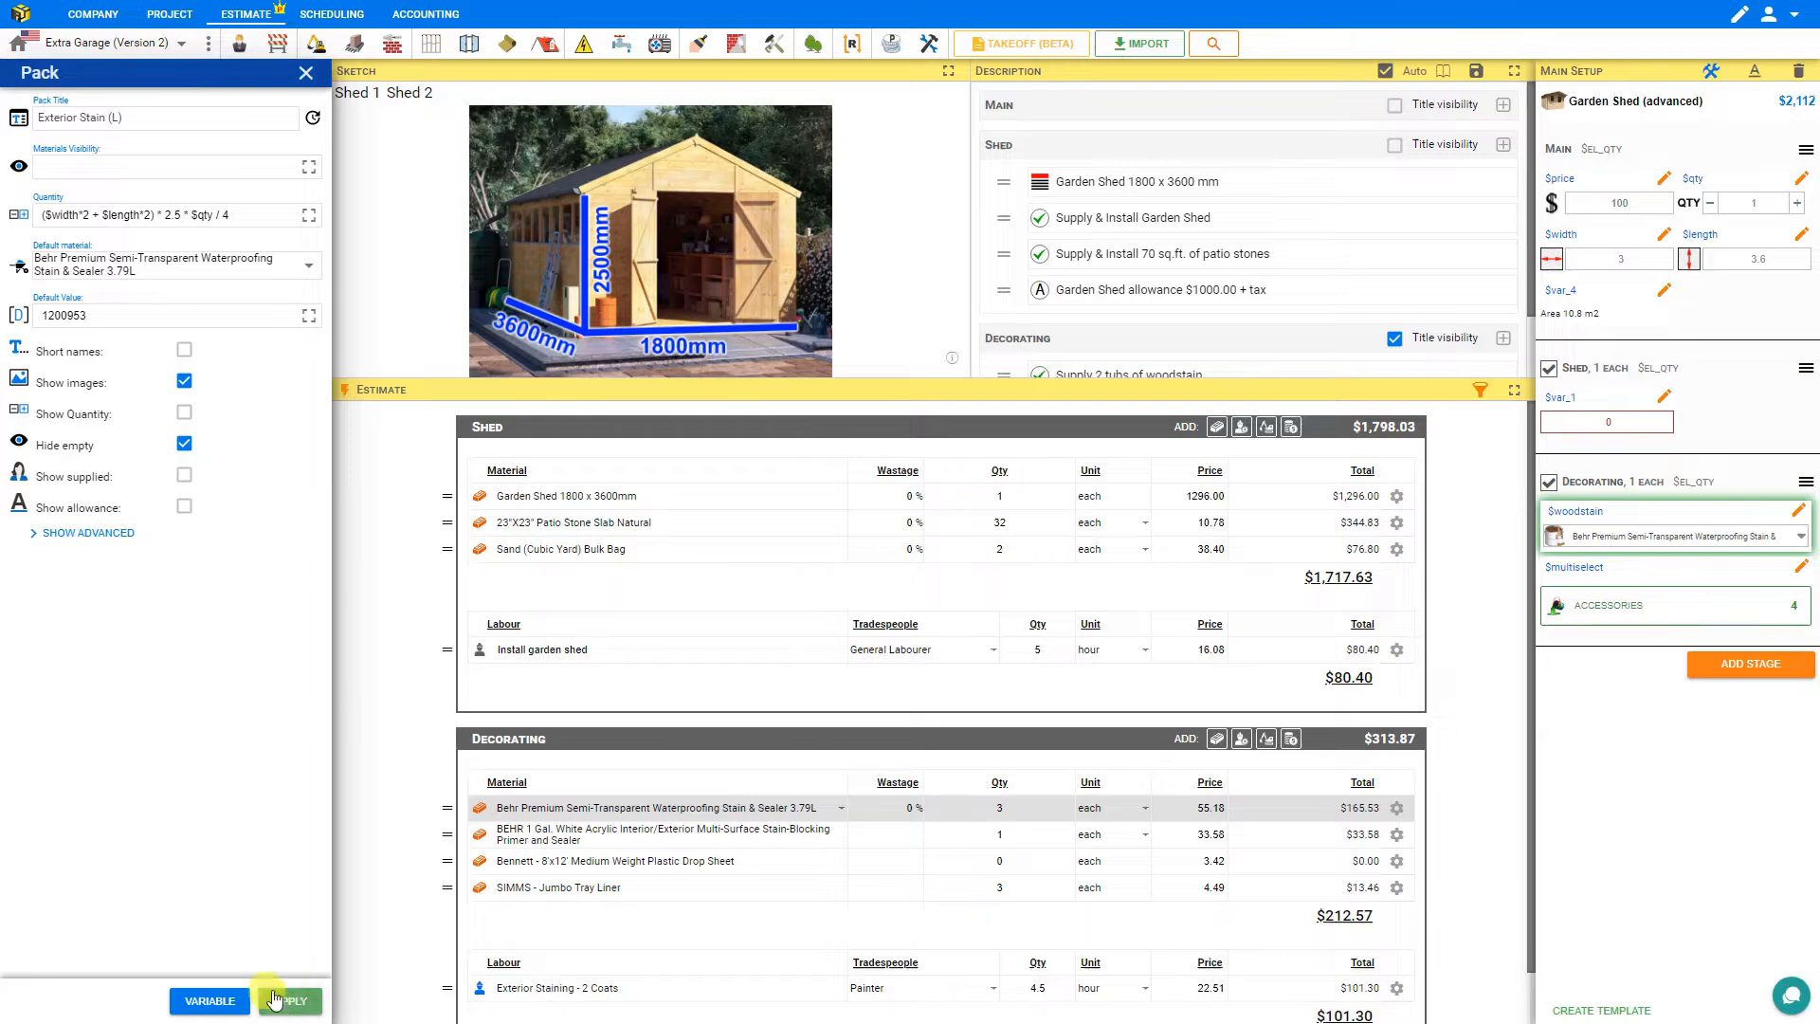
Enable Hide empty for the Exterior Staining - 2 Coats labour item and leave setup mode.
left_click(531, 988)
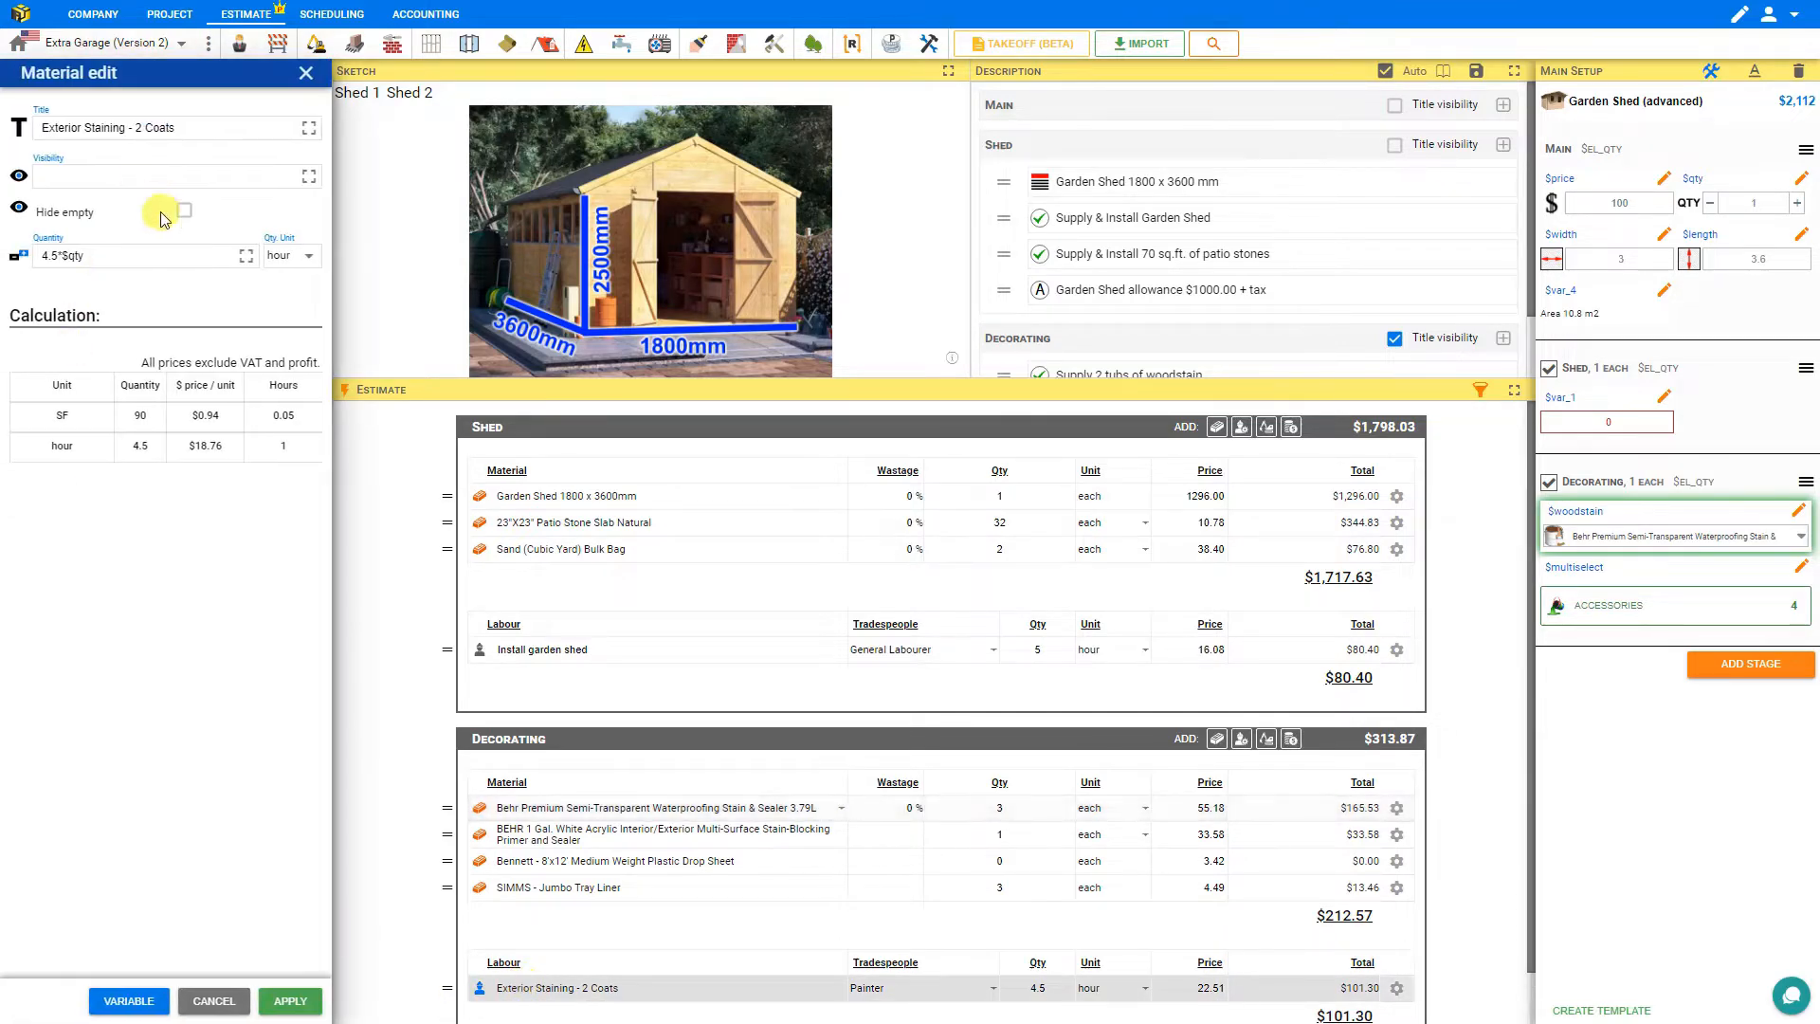
left_click(184, 210)
left_click(295, 1000)
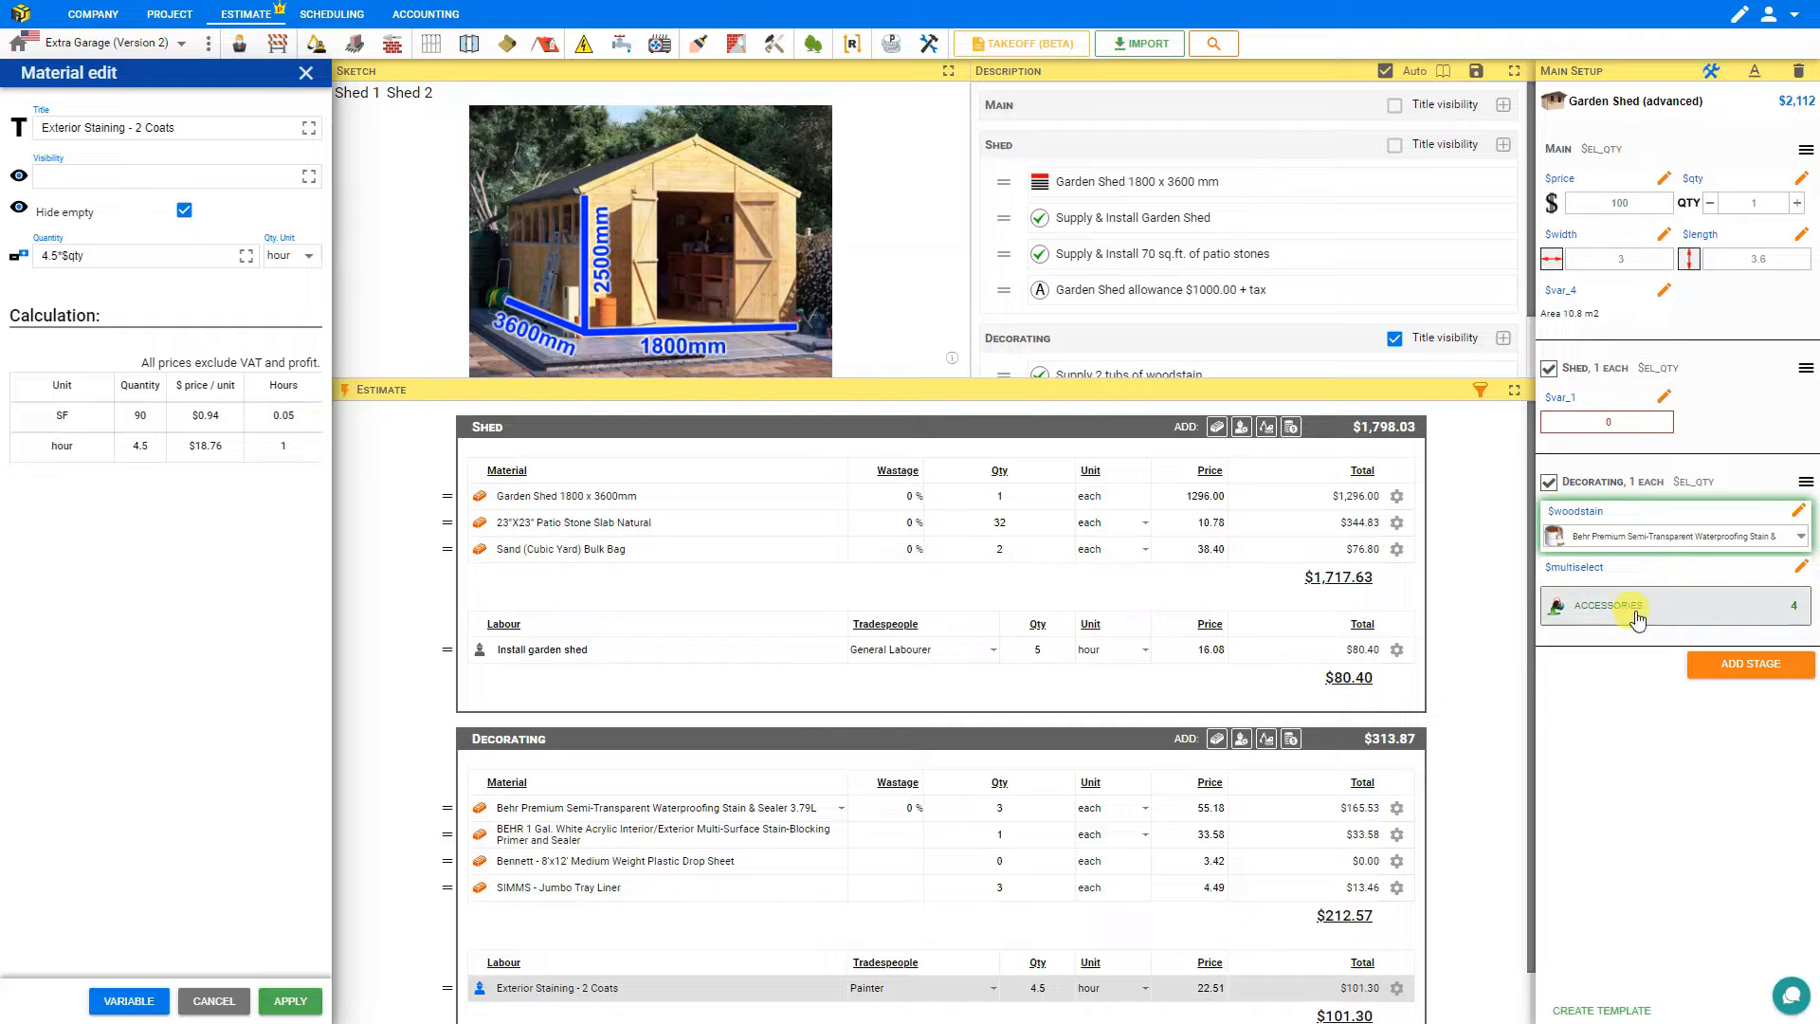
left_click(1711, 71)
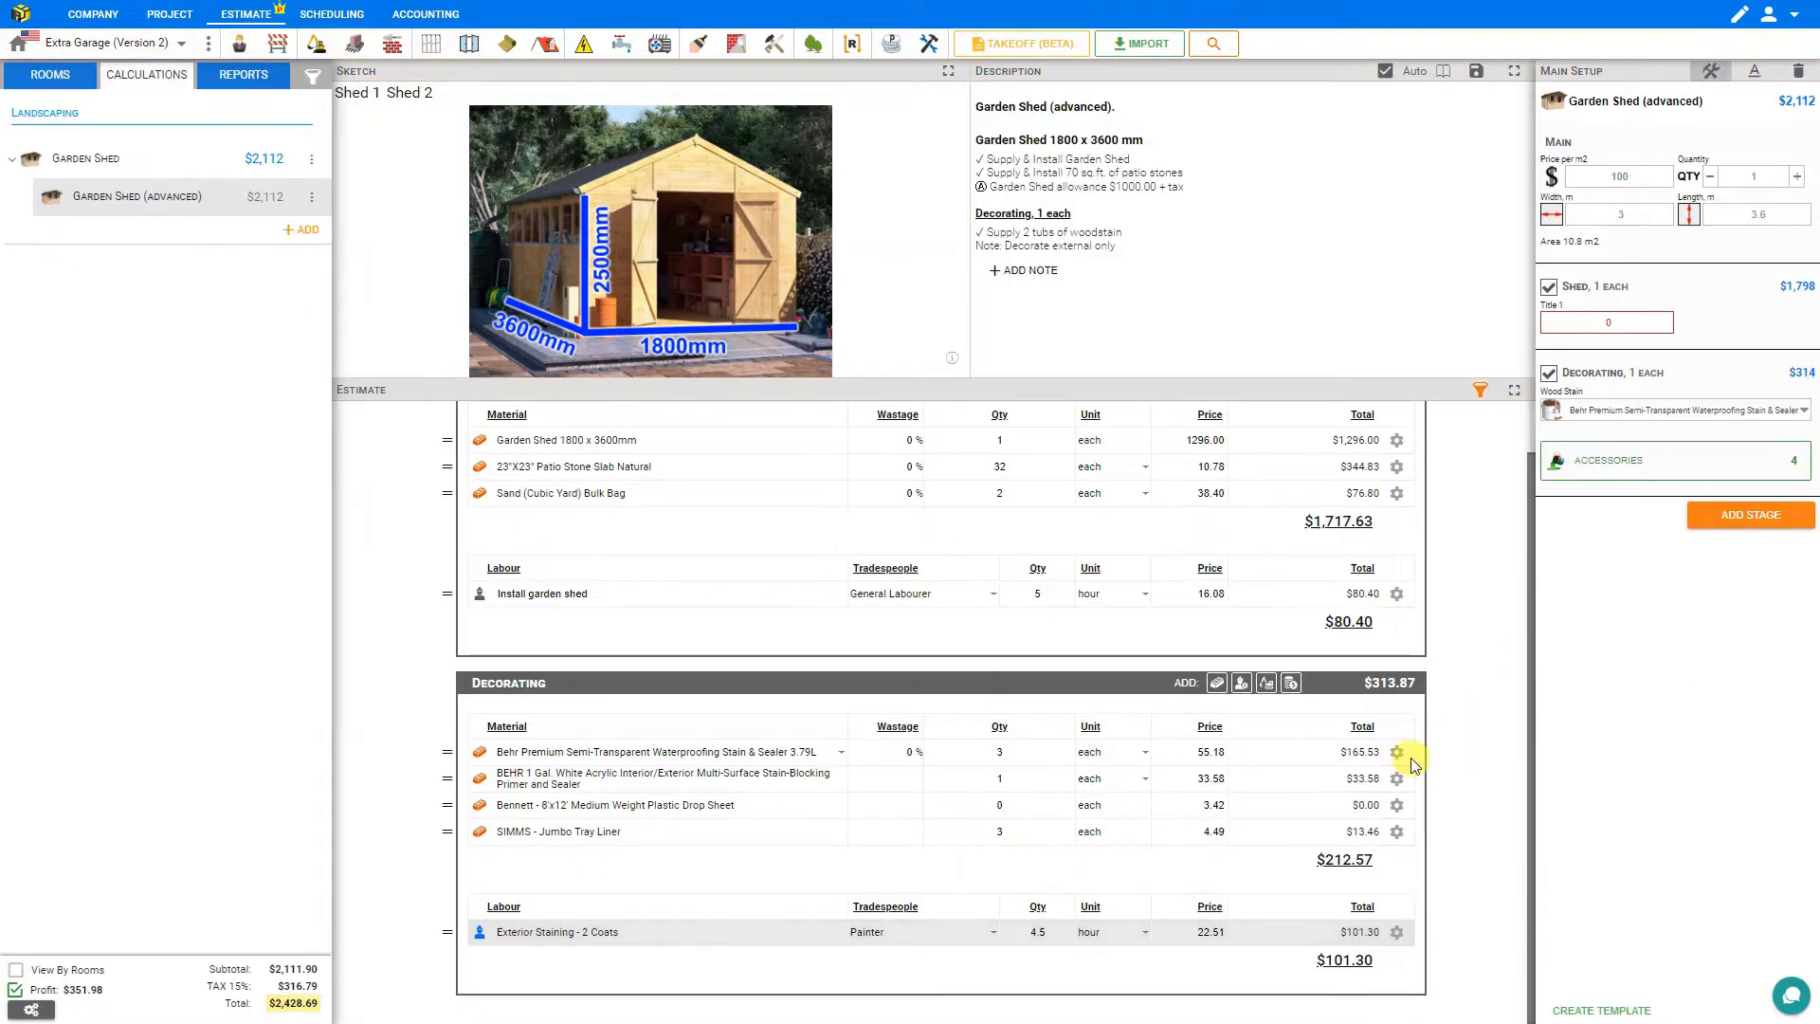
Delete all three items from the Decorating accessories list.
left_click(1624, 459)
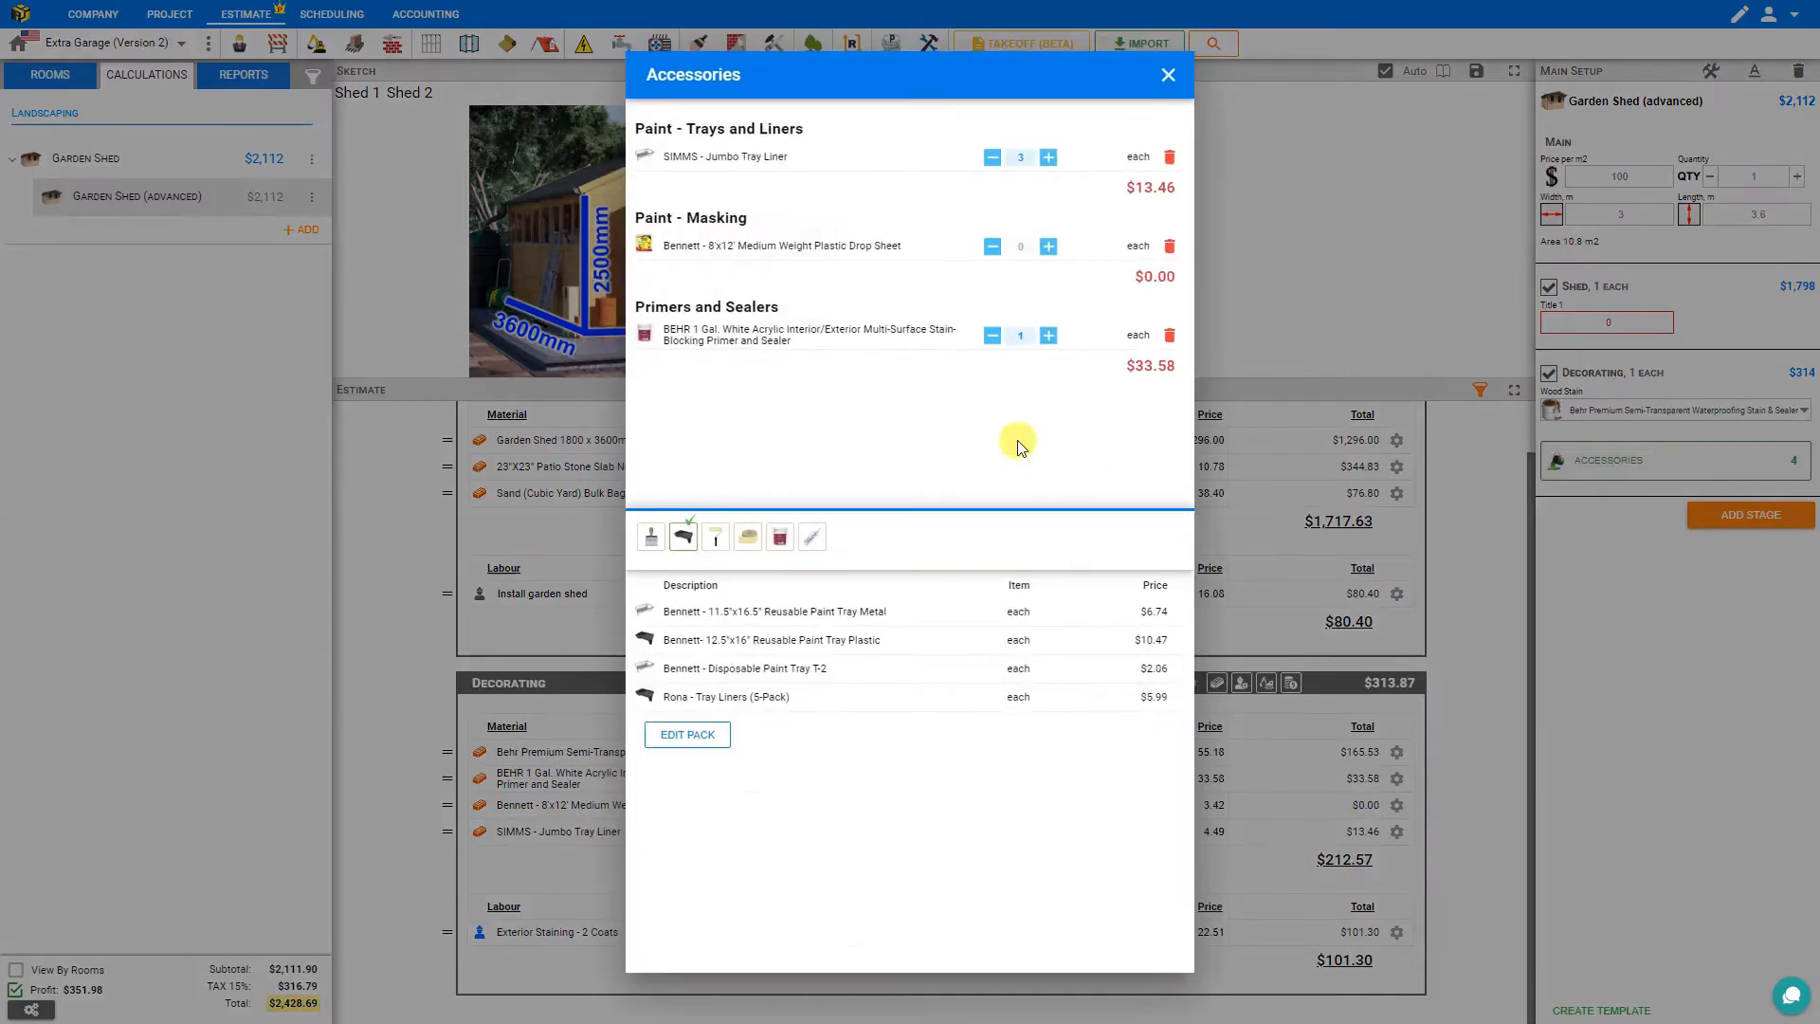
left_click(1169, 156)
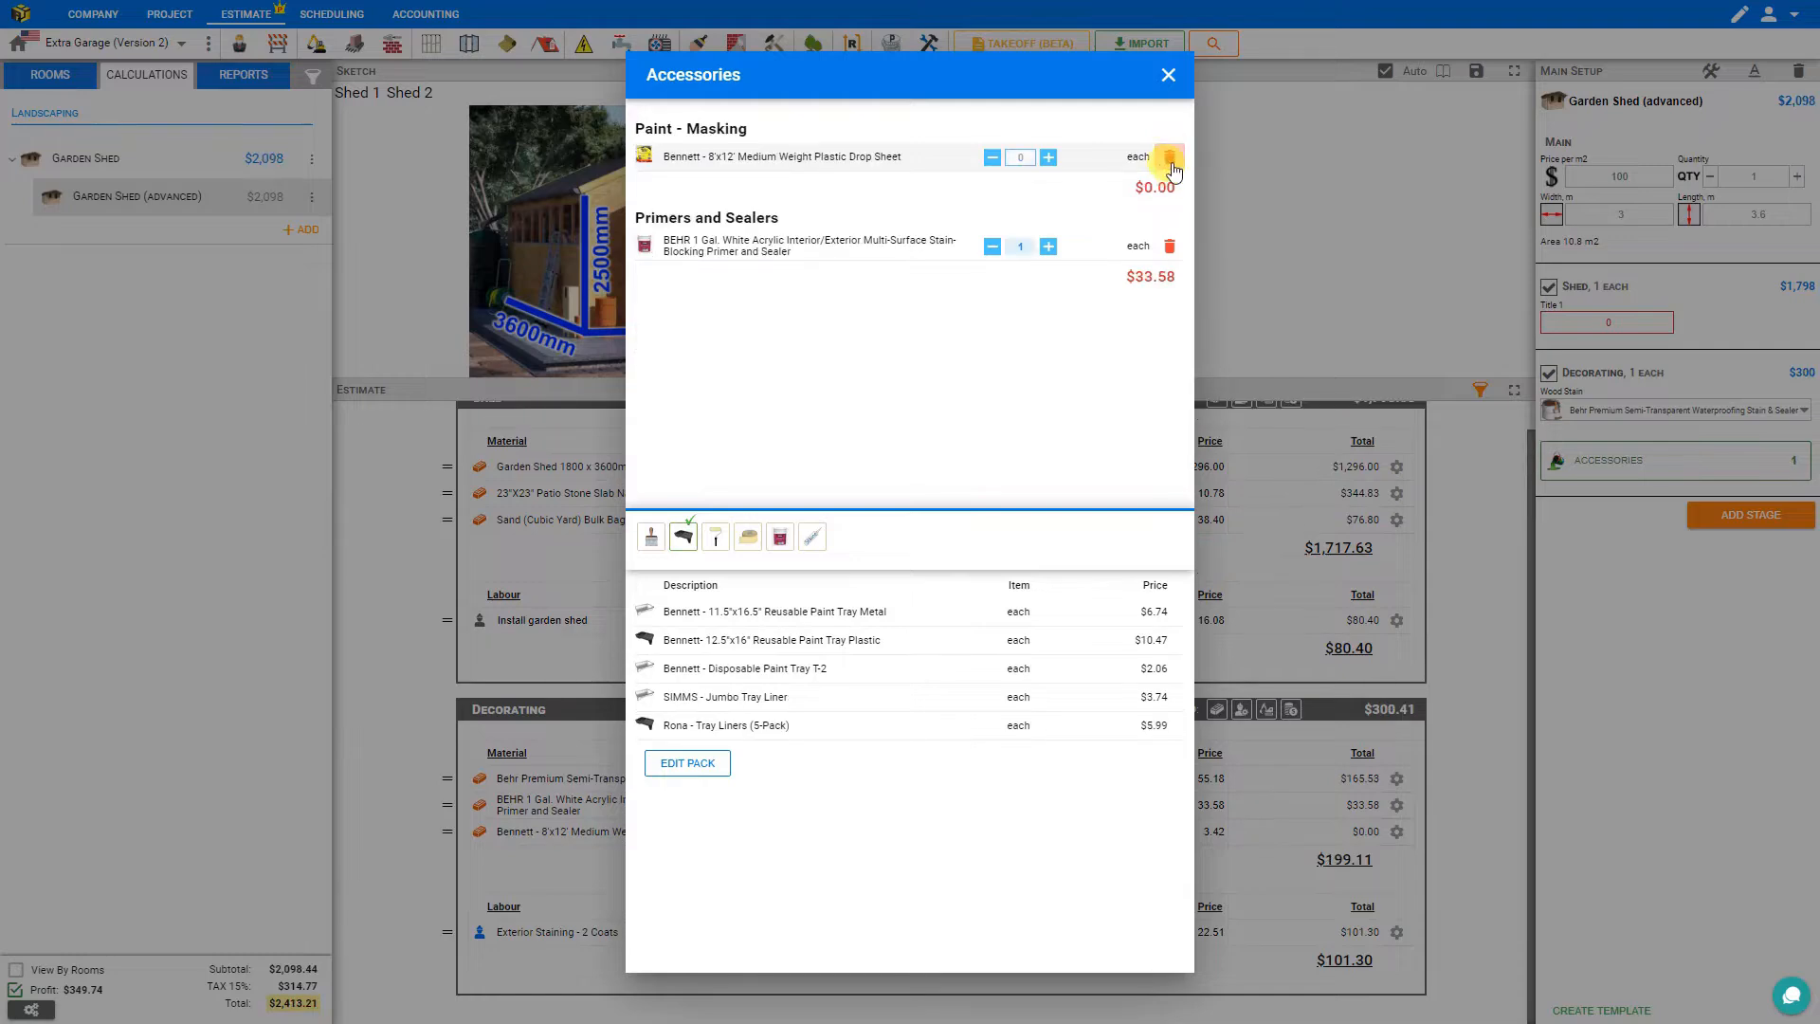
left_click(1169, 157)
left_click(1169, 156)
left_click(1168, 75)
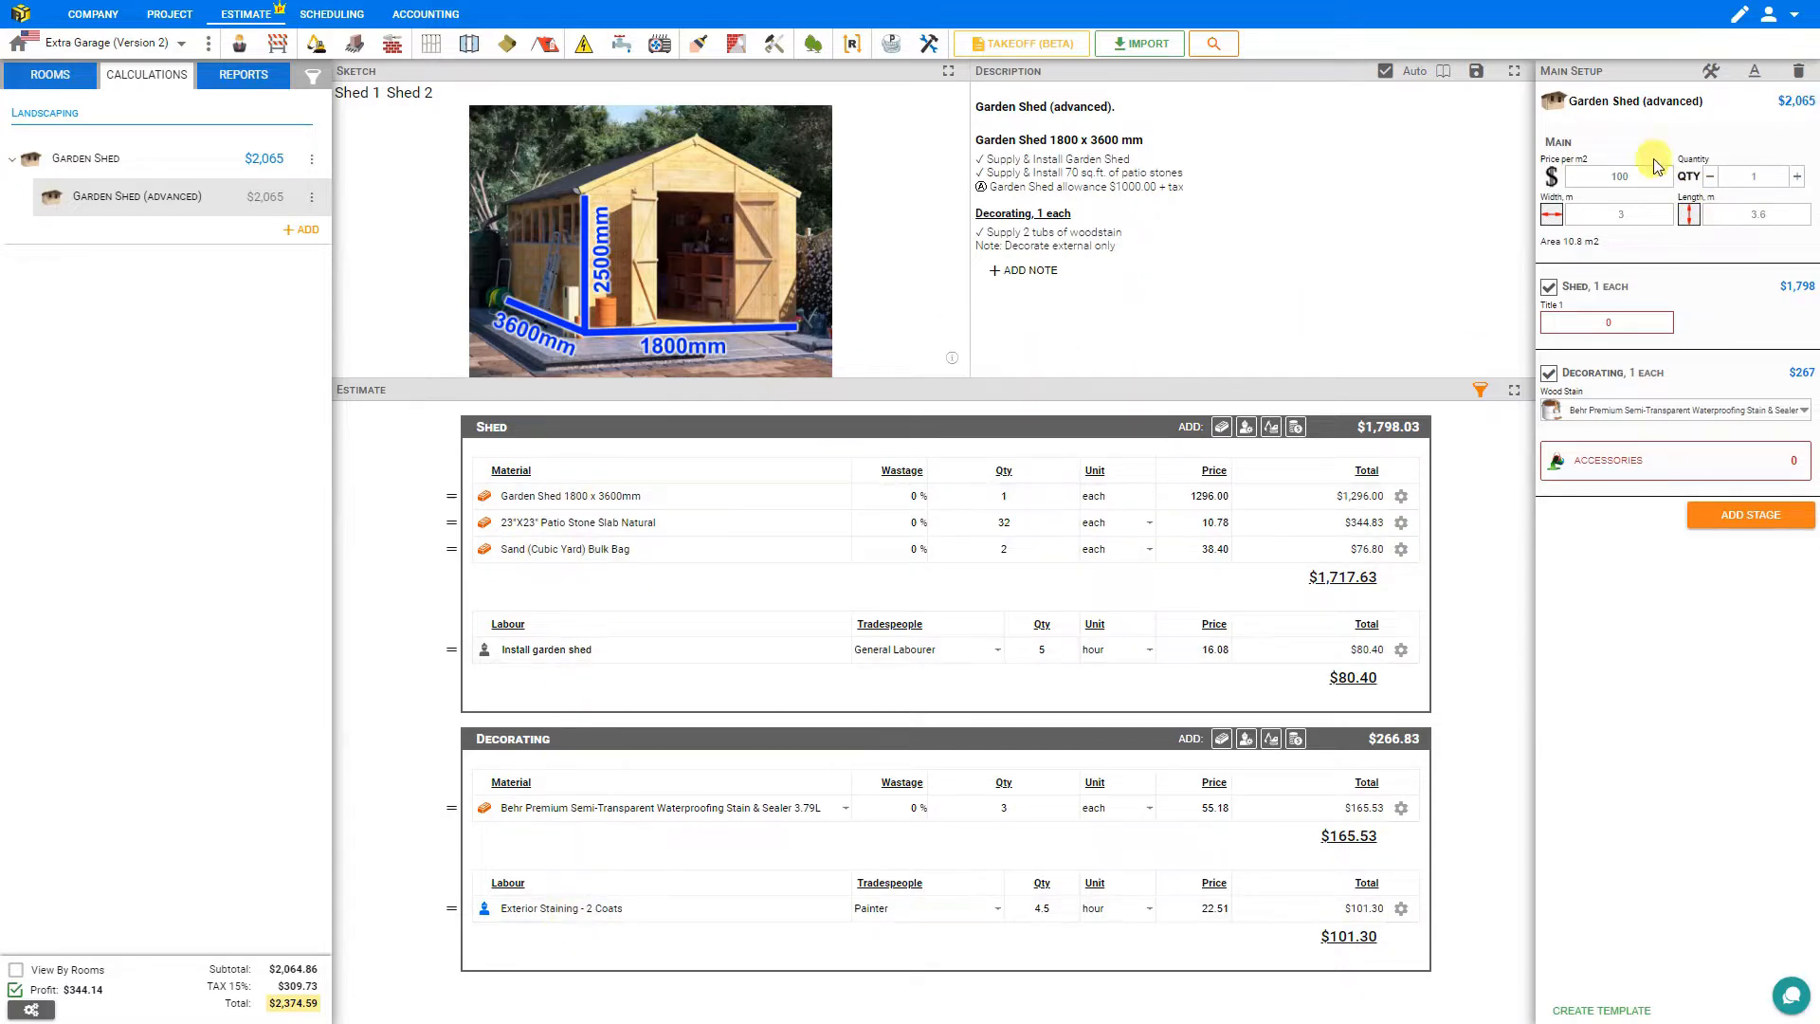
Step the shed quantity between 0 and 1 twice to check the hidden rows.
left_click(1711, 180)
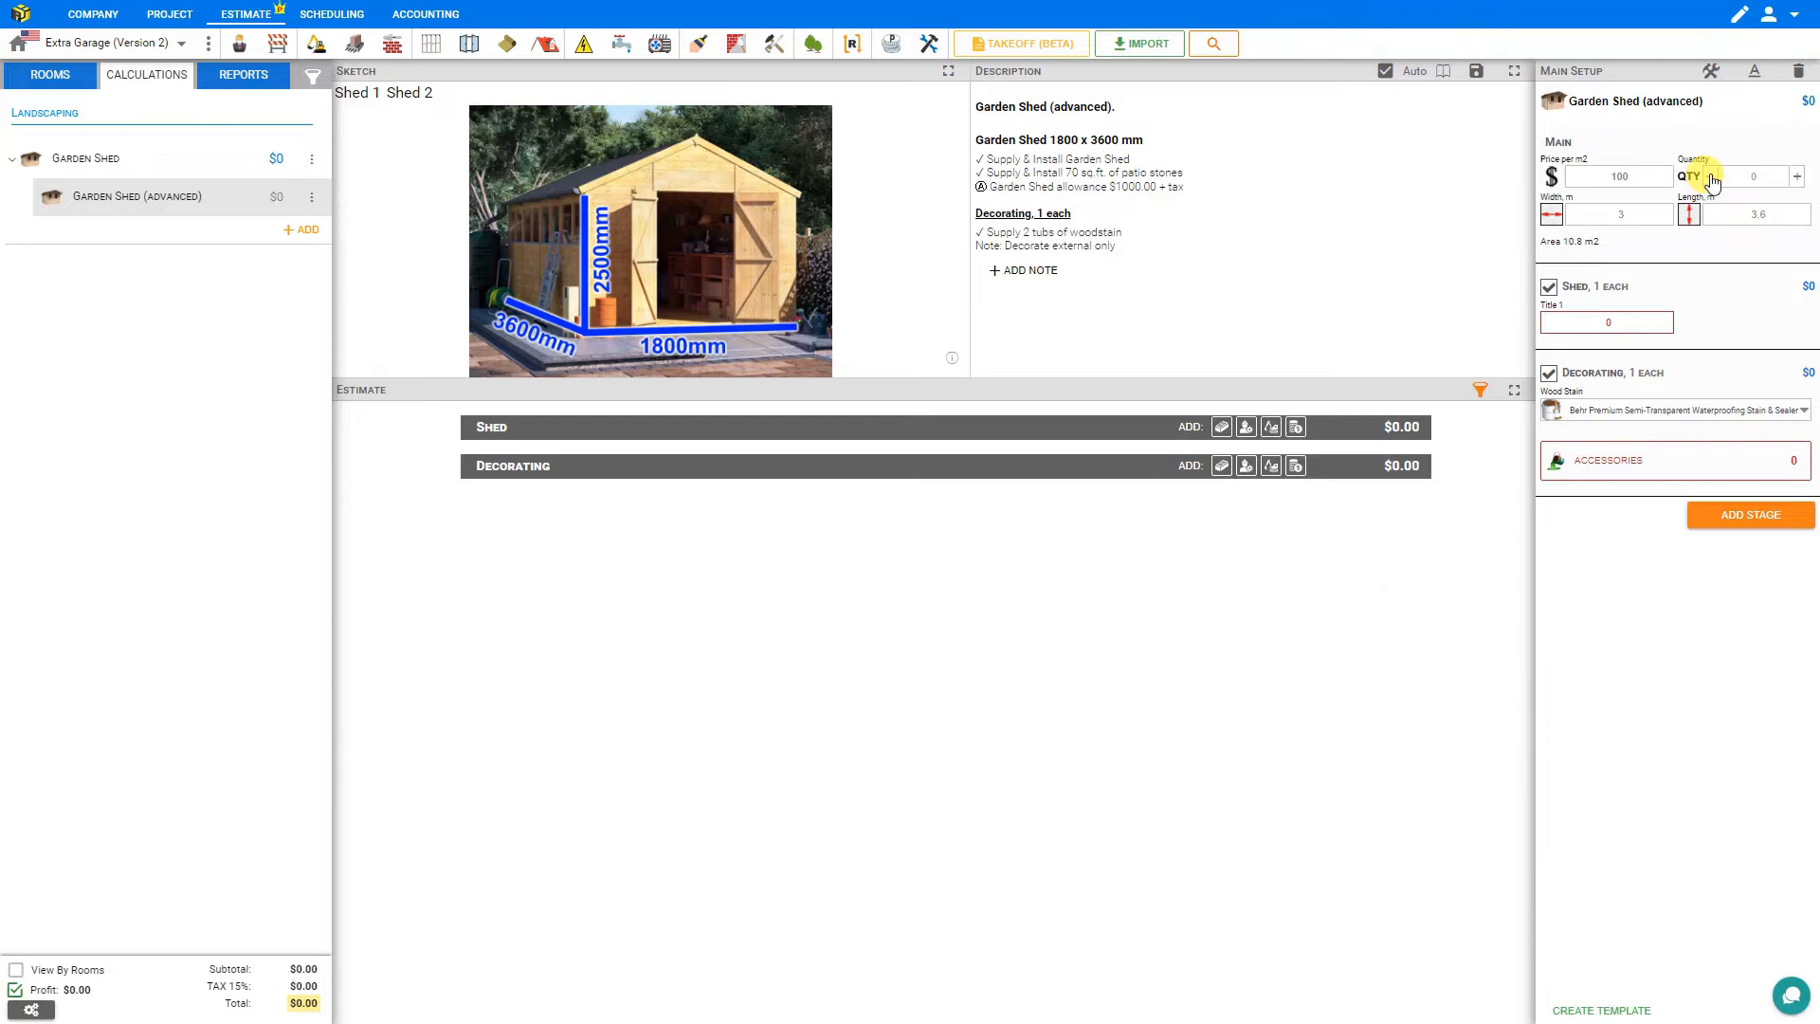
left_click(1797, 178)
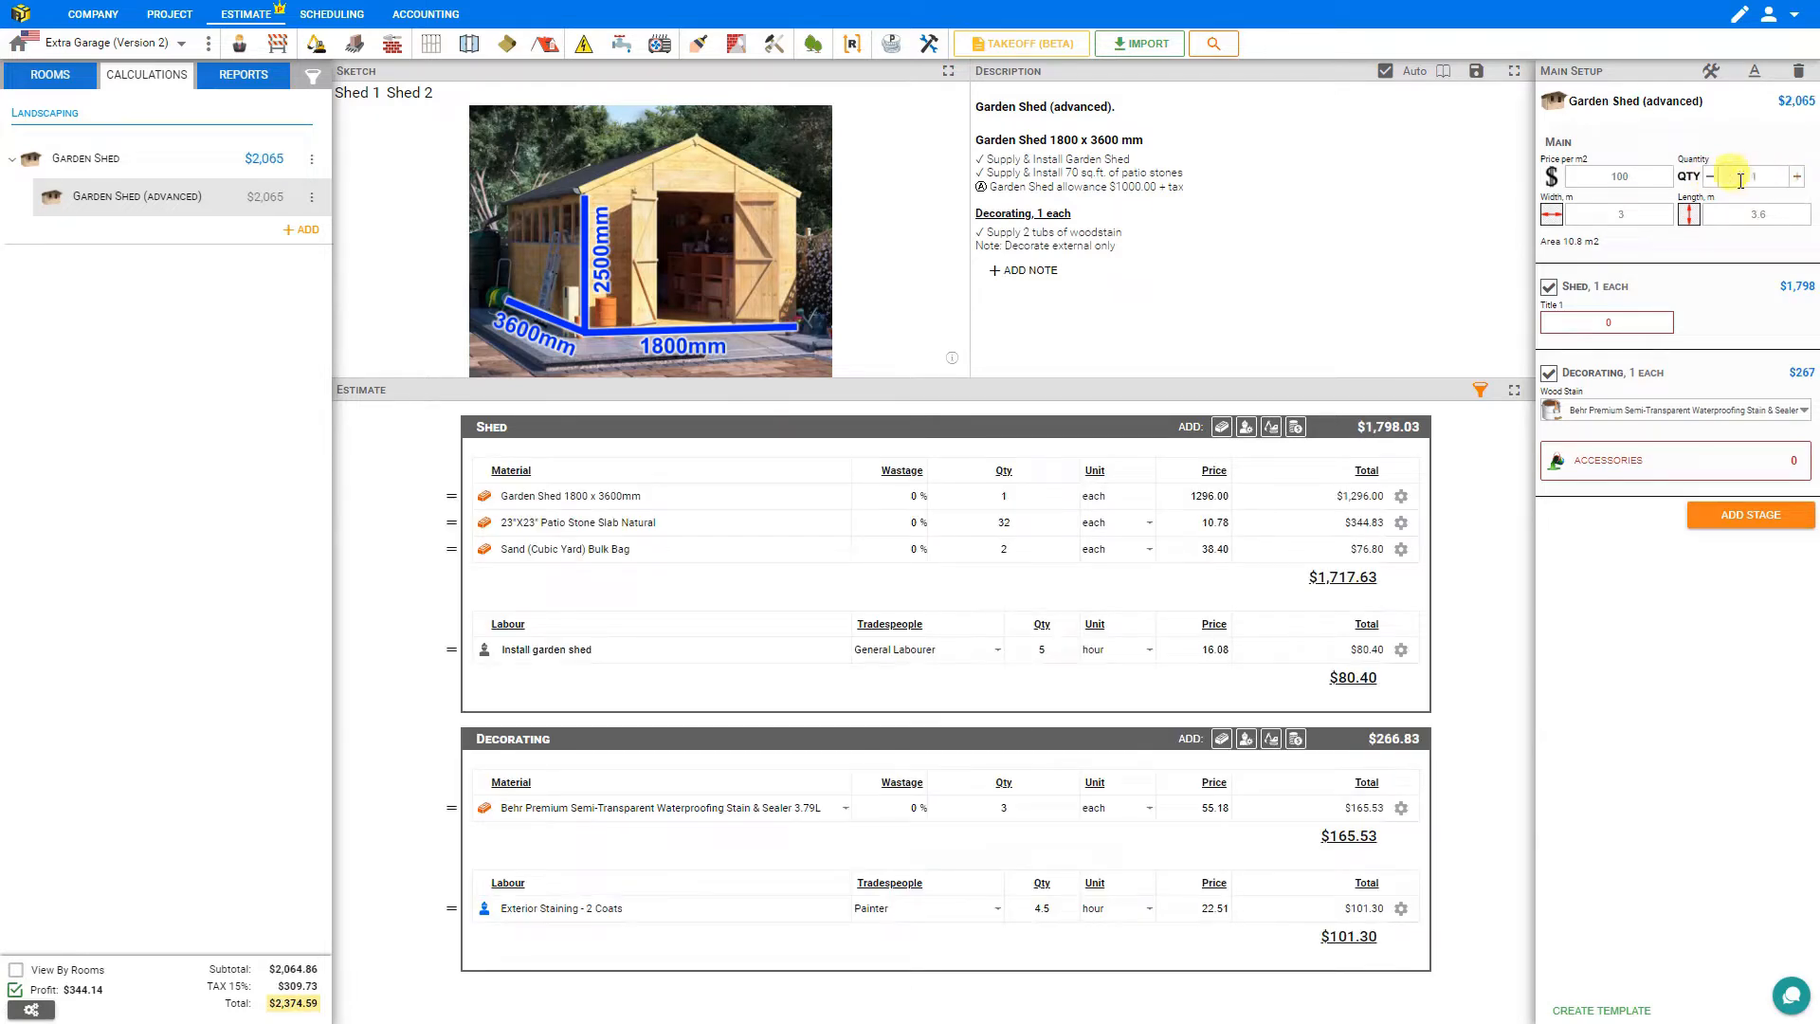
left_click(1712, 178)
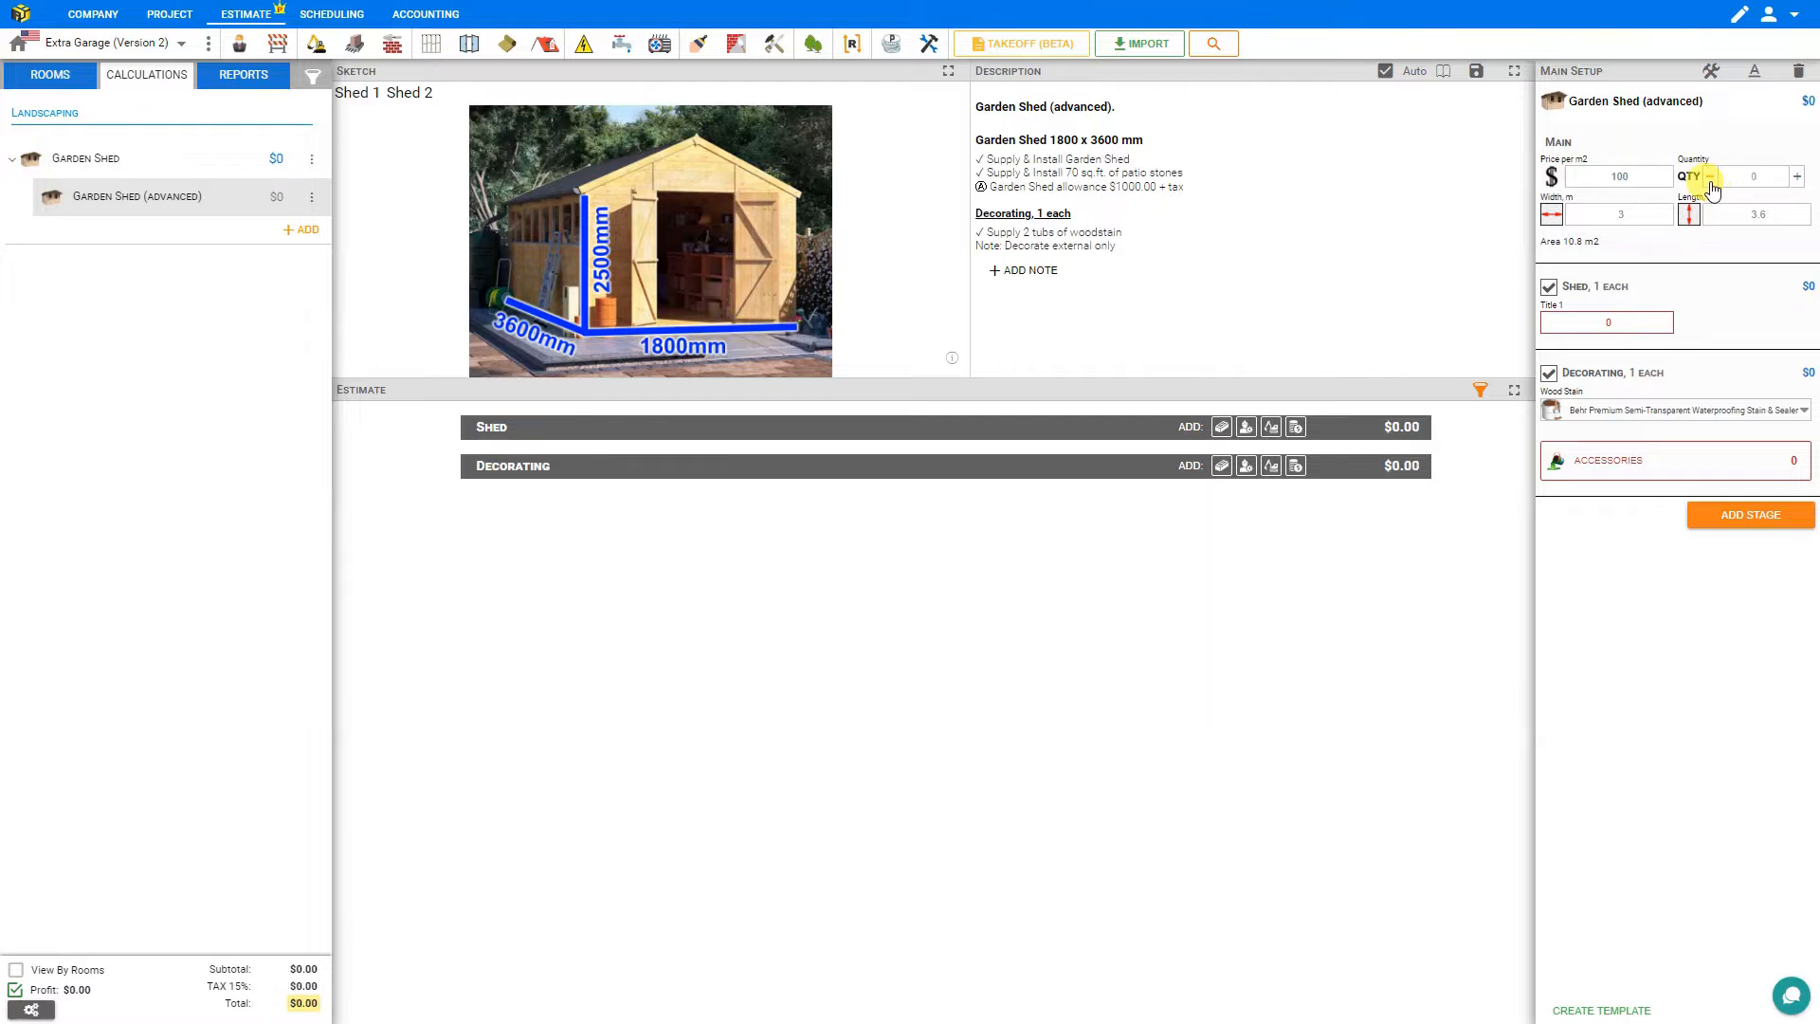
left_click(1798, 179)
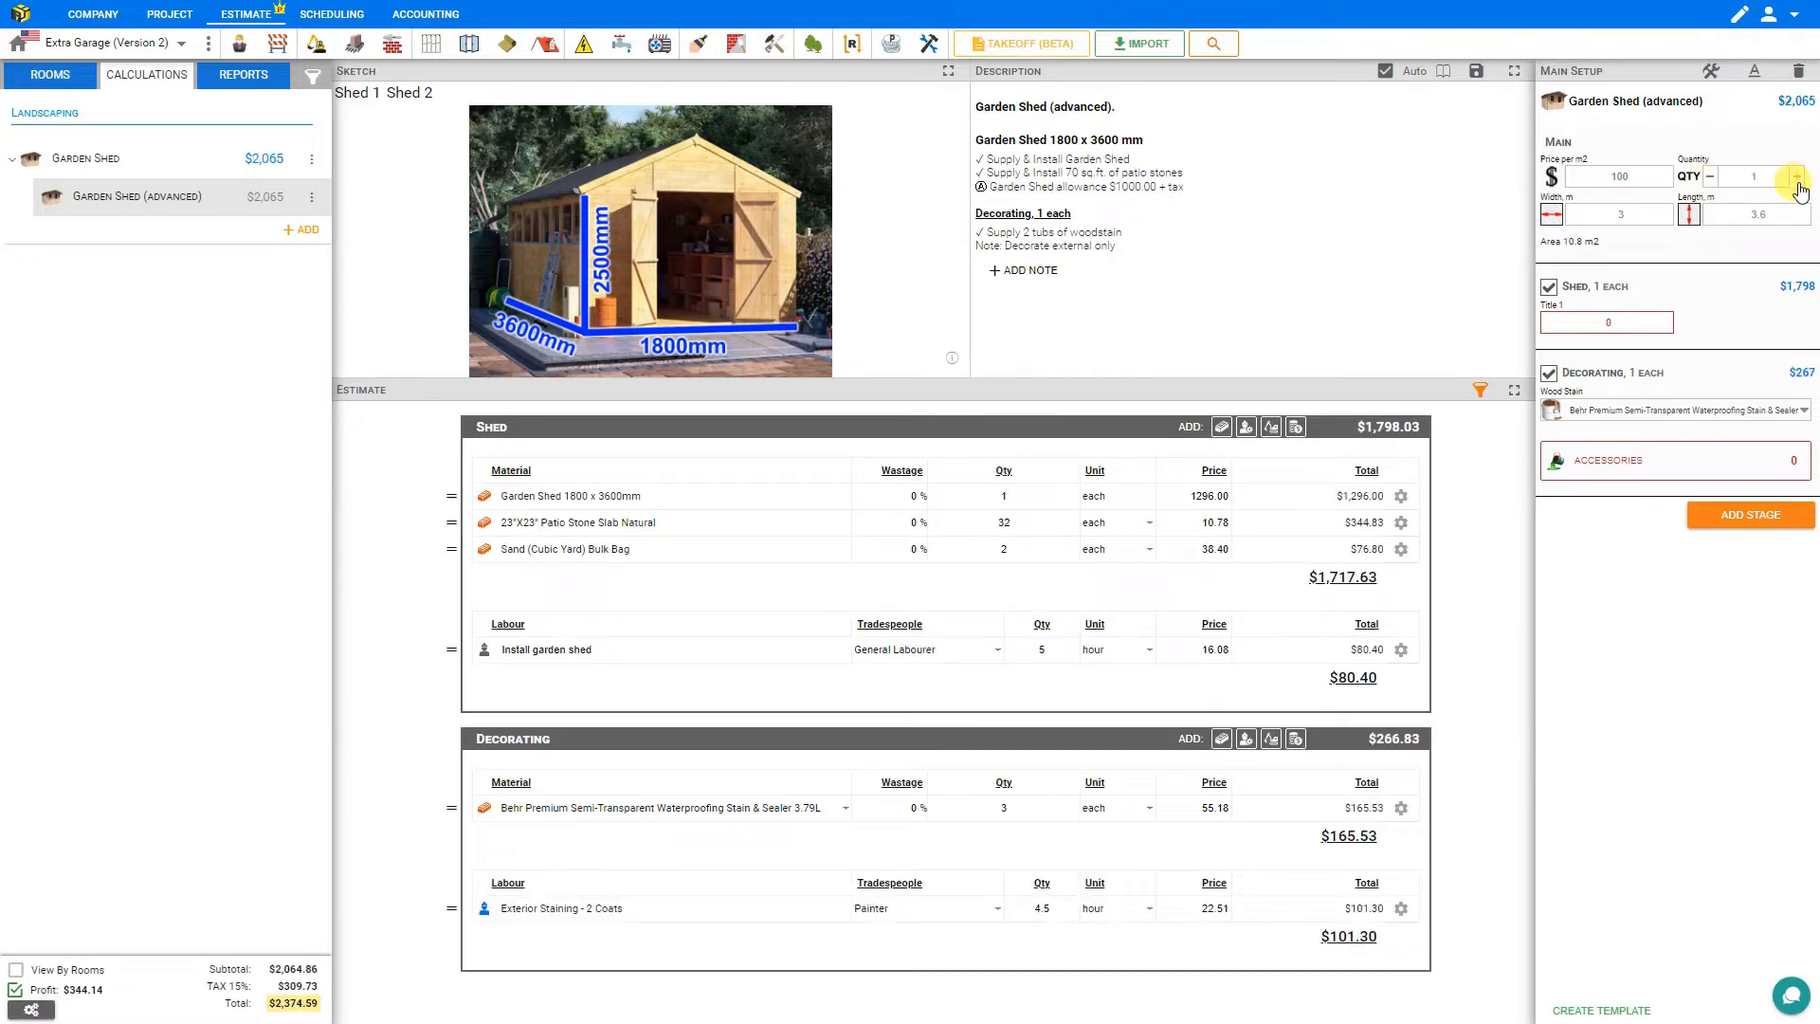
Change the visibility option of the Accessories multi-select component and save it.
left_click(1733, 463)
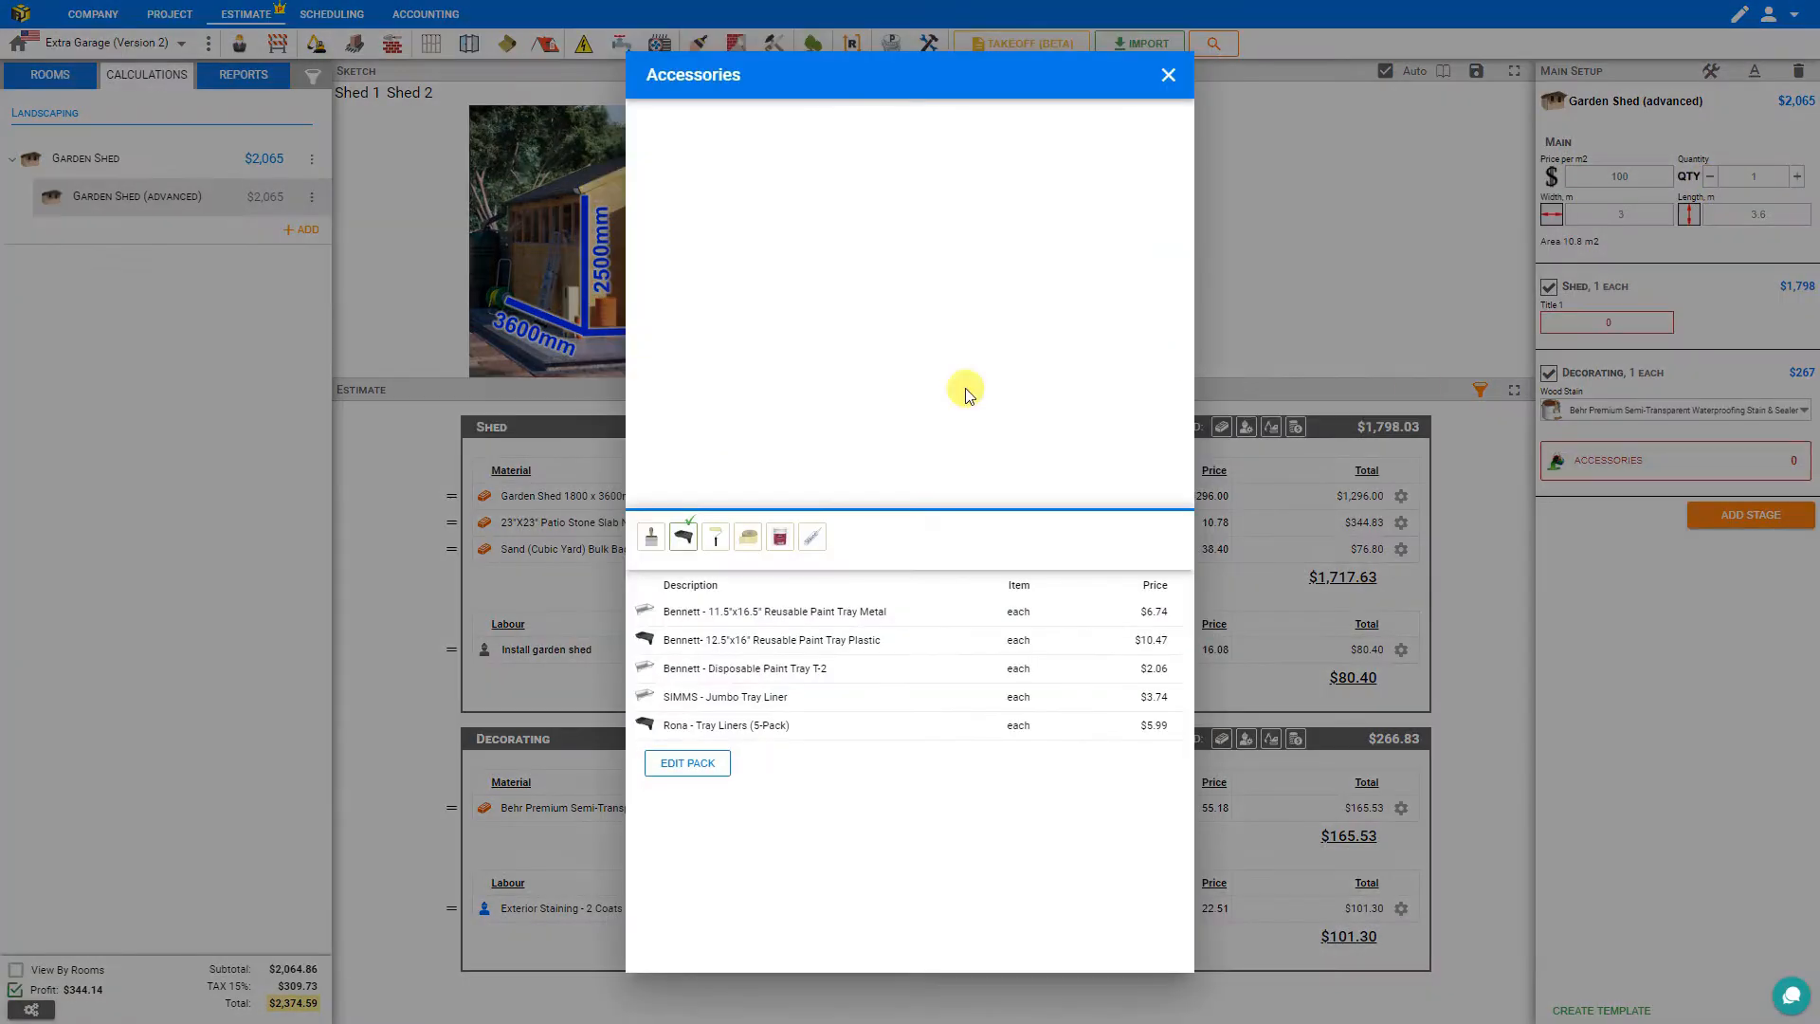
left_click(1168, 73)
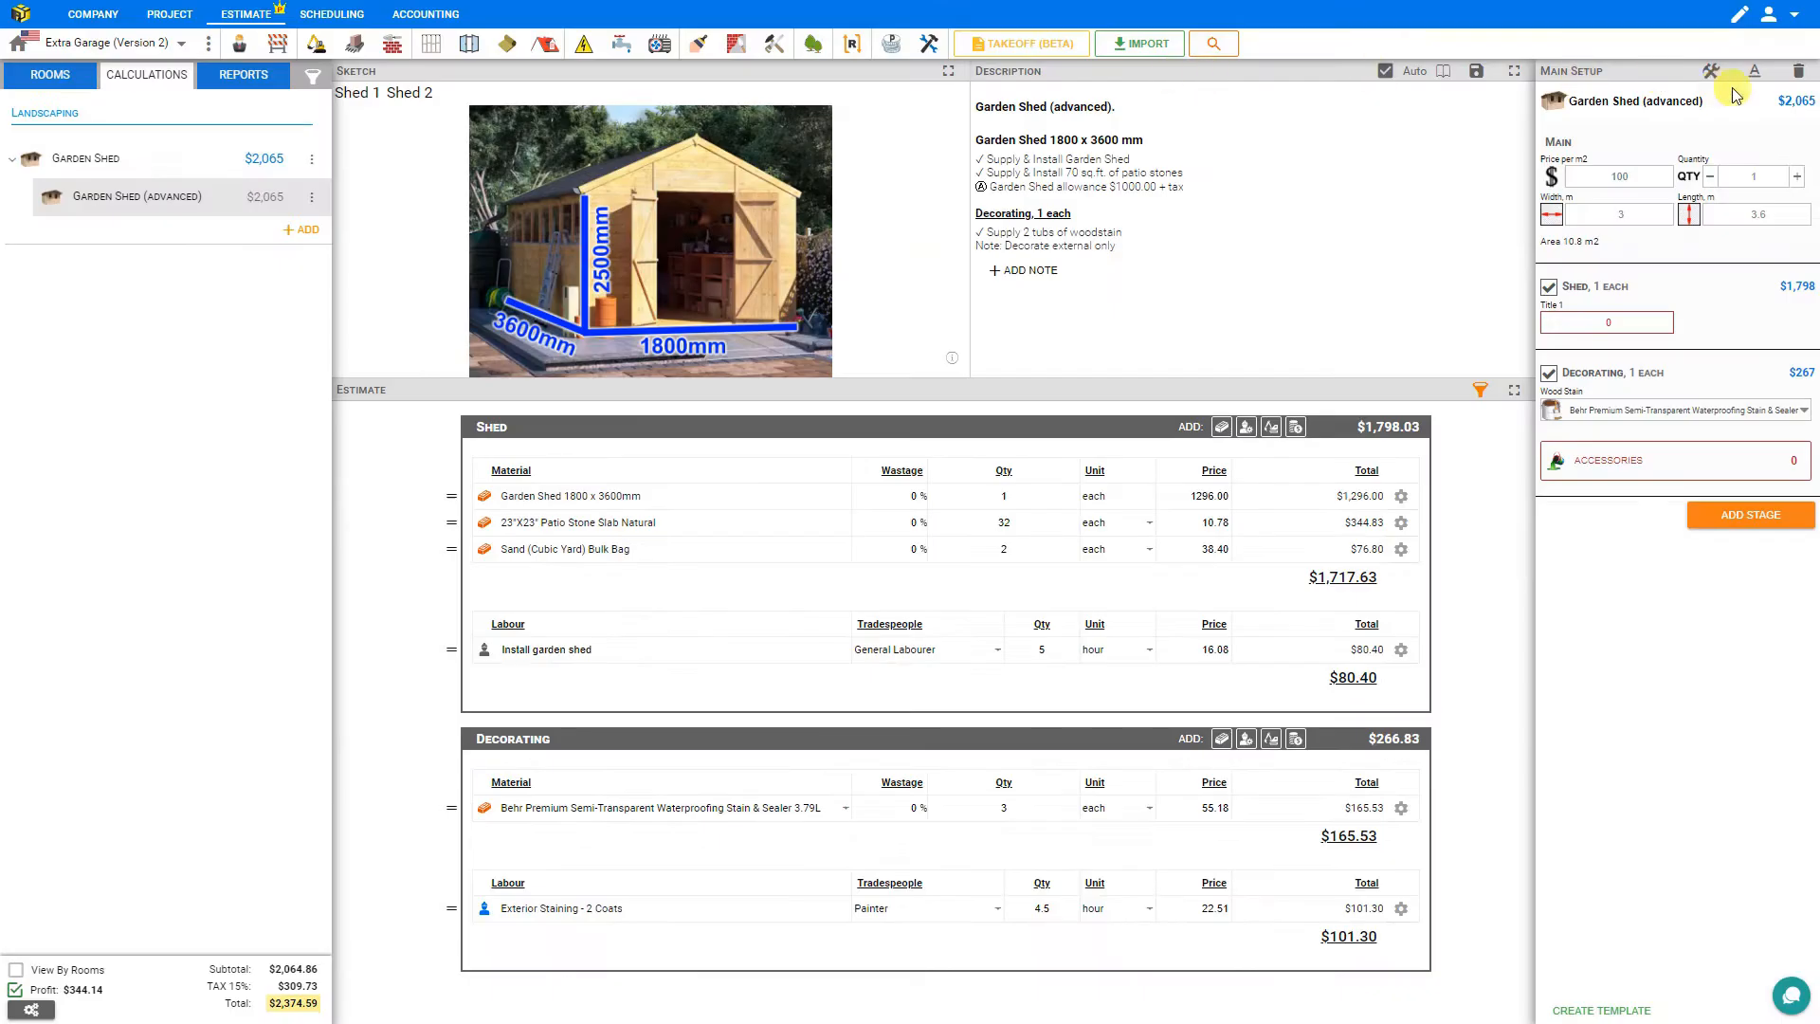
left_click(1711, 71)
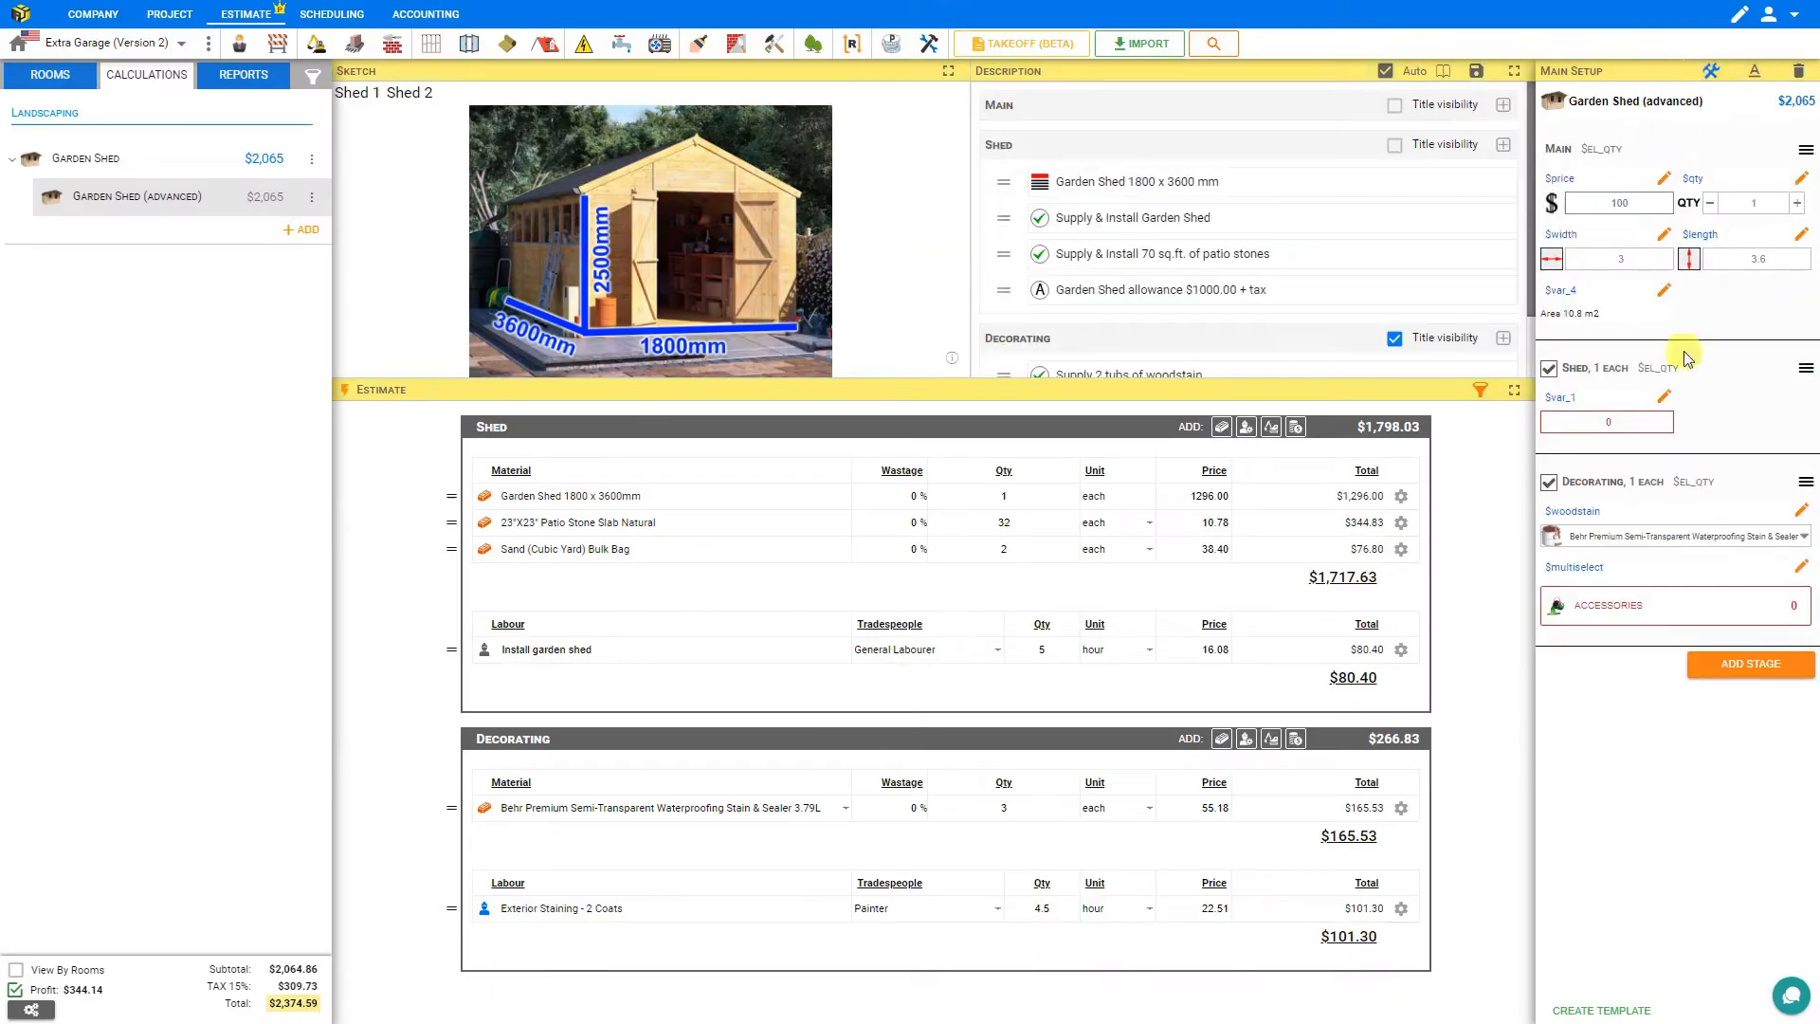
left_click(1802, 569)
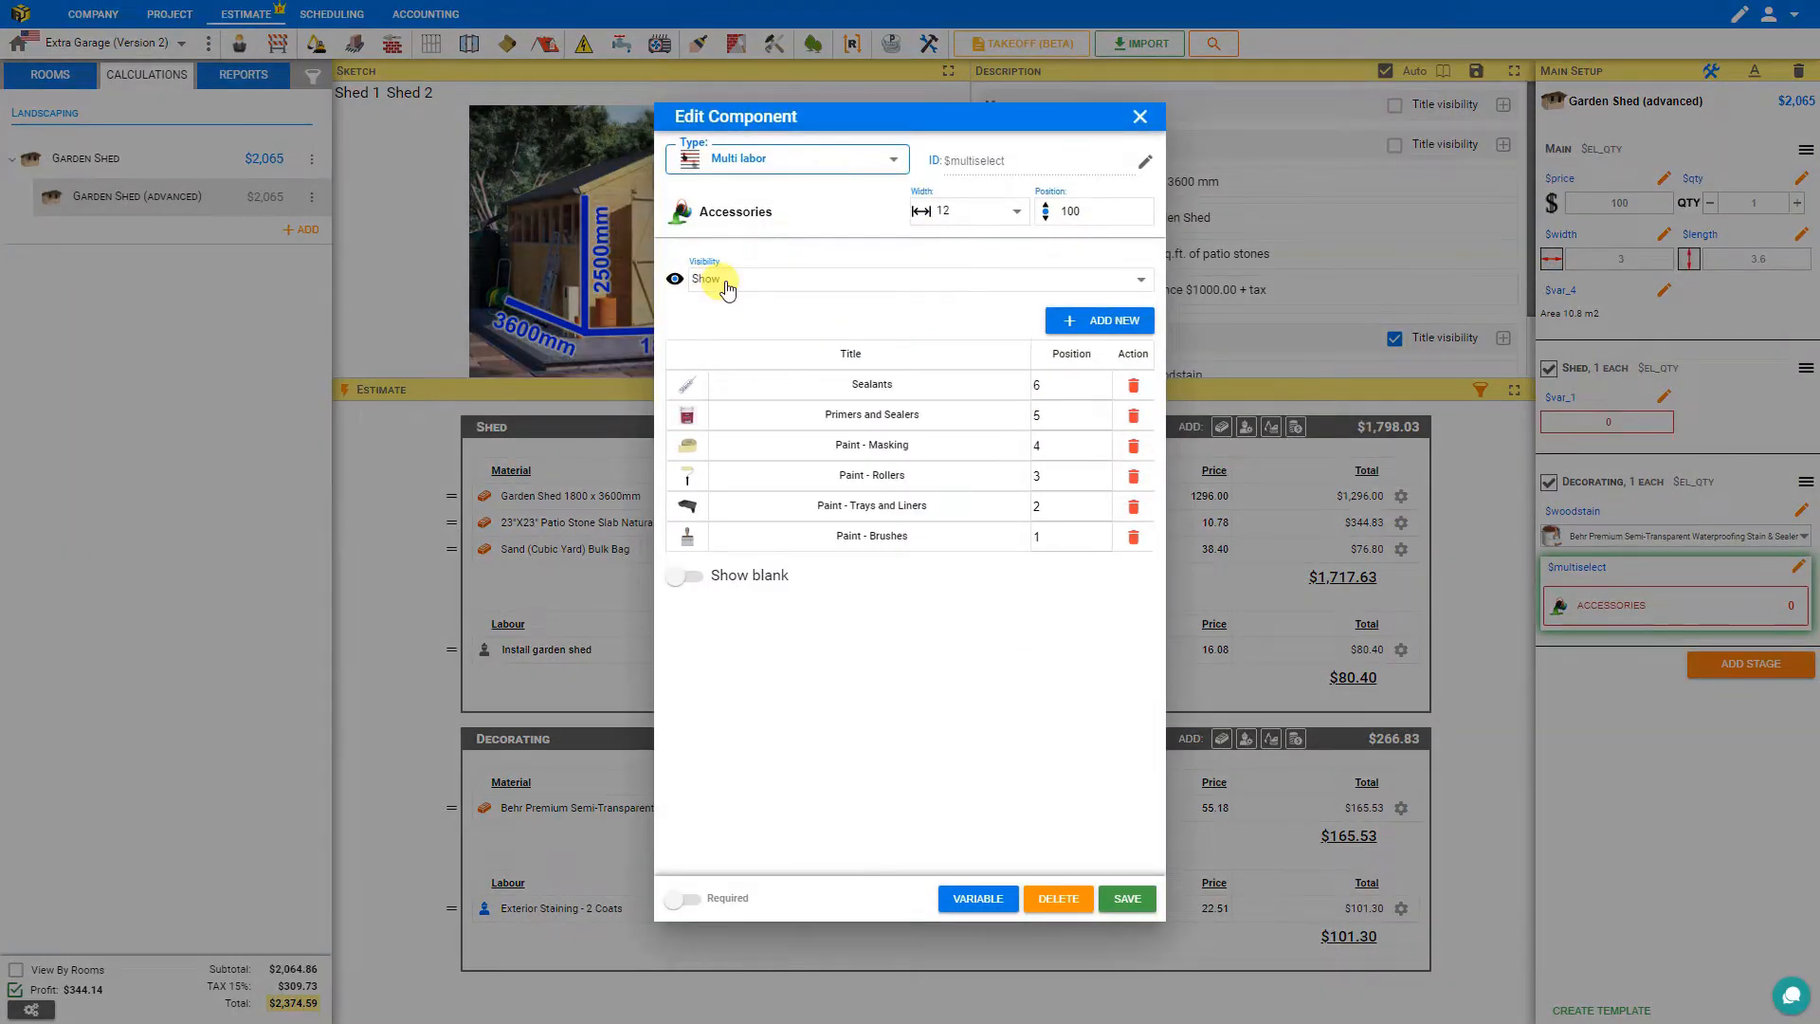
left_click(727, 284)
left_click(732, 401)
left_click(1127, 898)
Add the Bennett 11.5"x16.5" Reusable Paint Tray Metal to the accessories.
left_click(1721, 455)
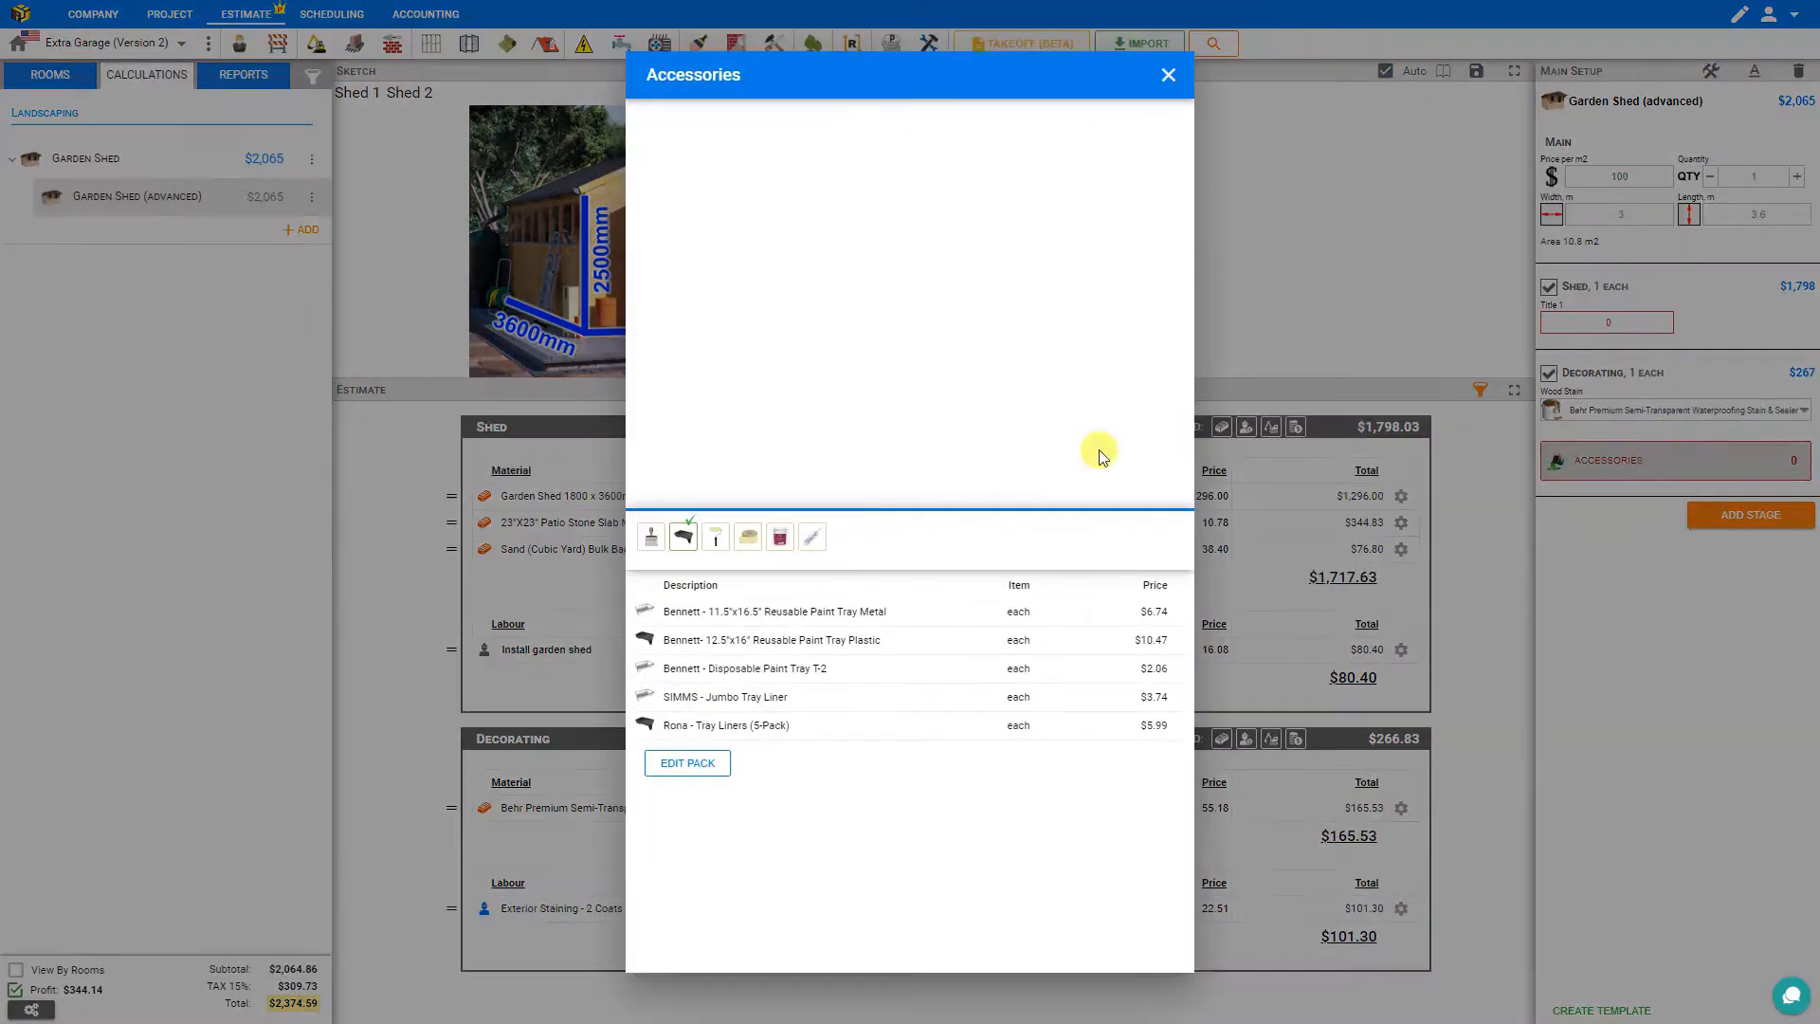
left_click(685, 614)
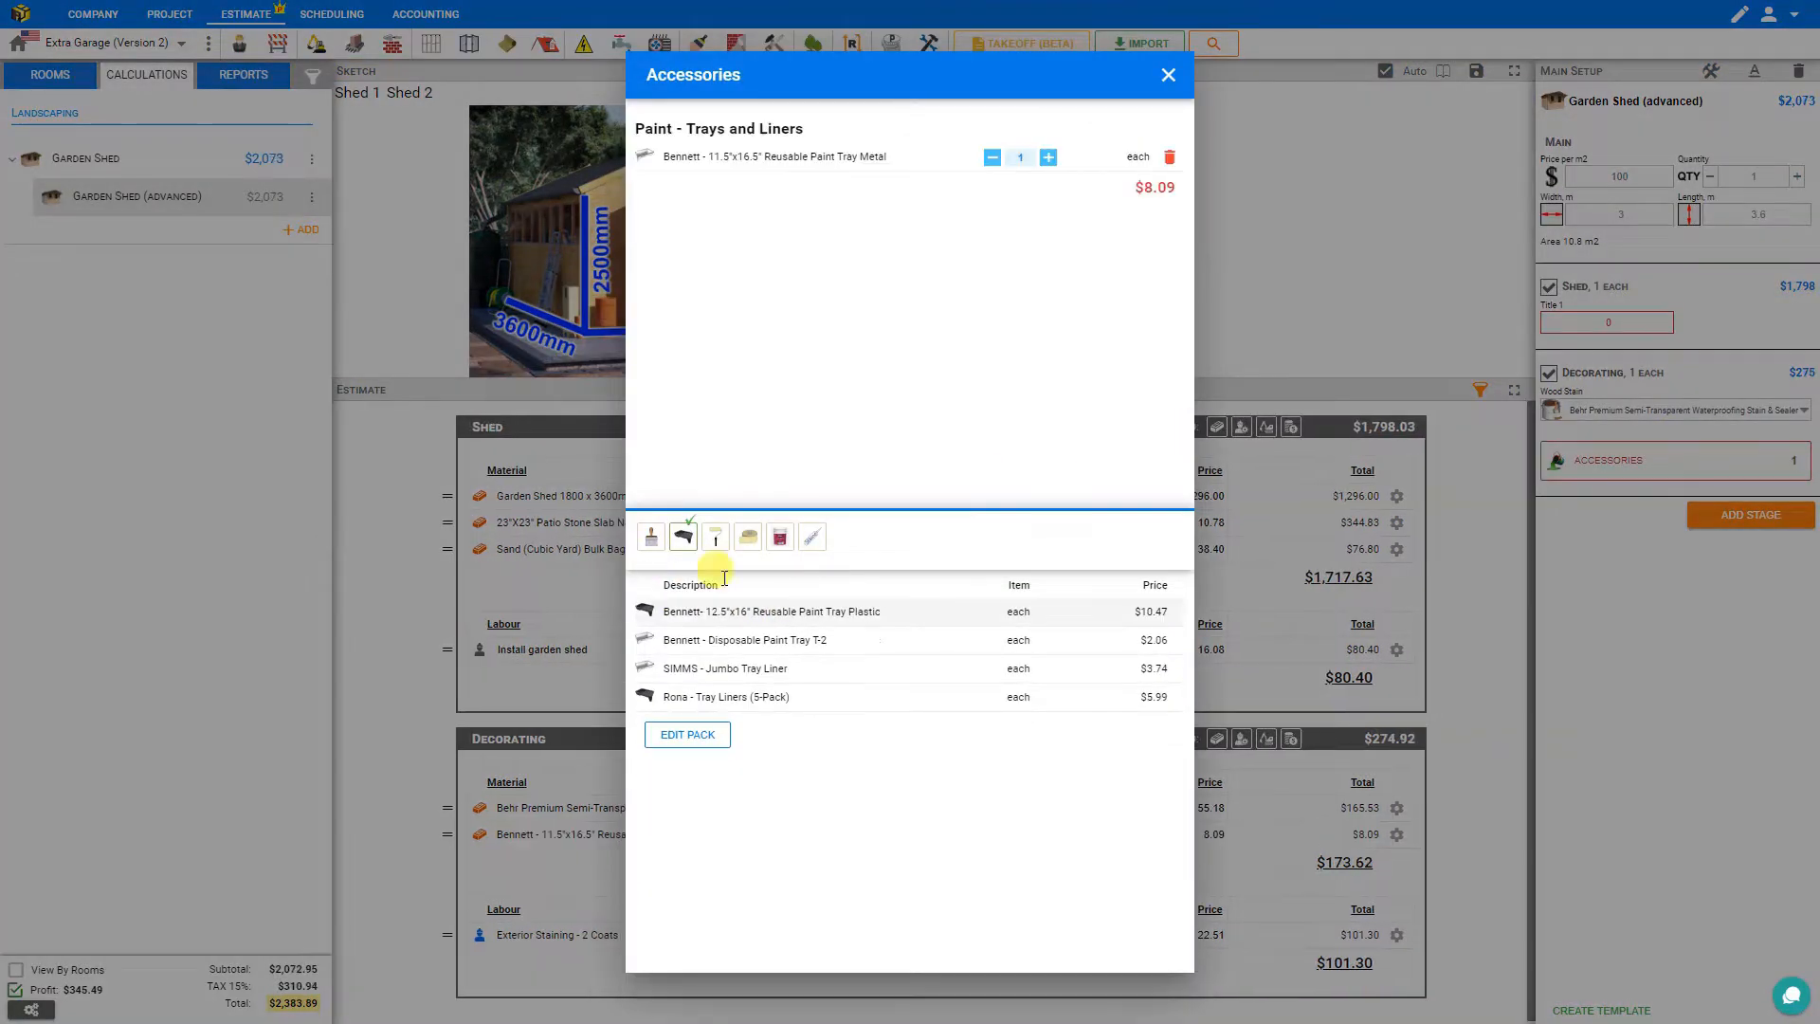
left_click(1168, 76)
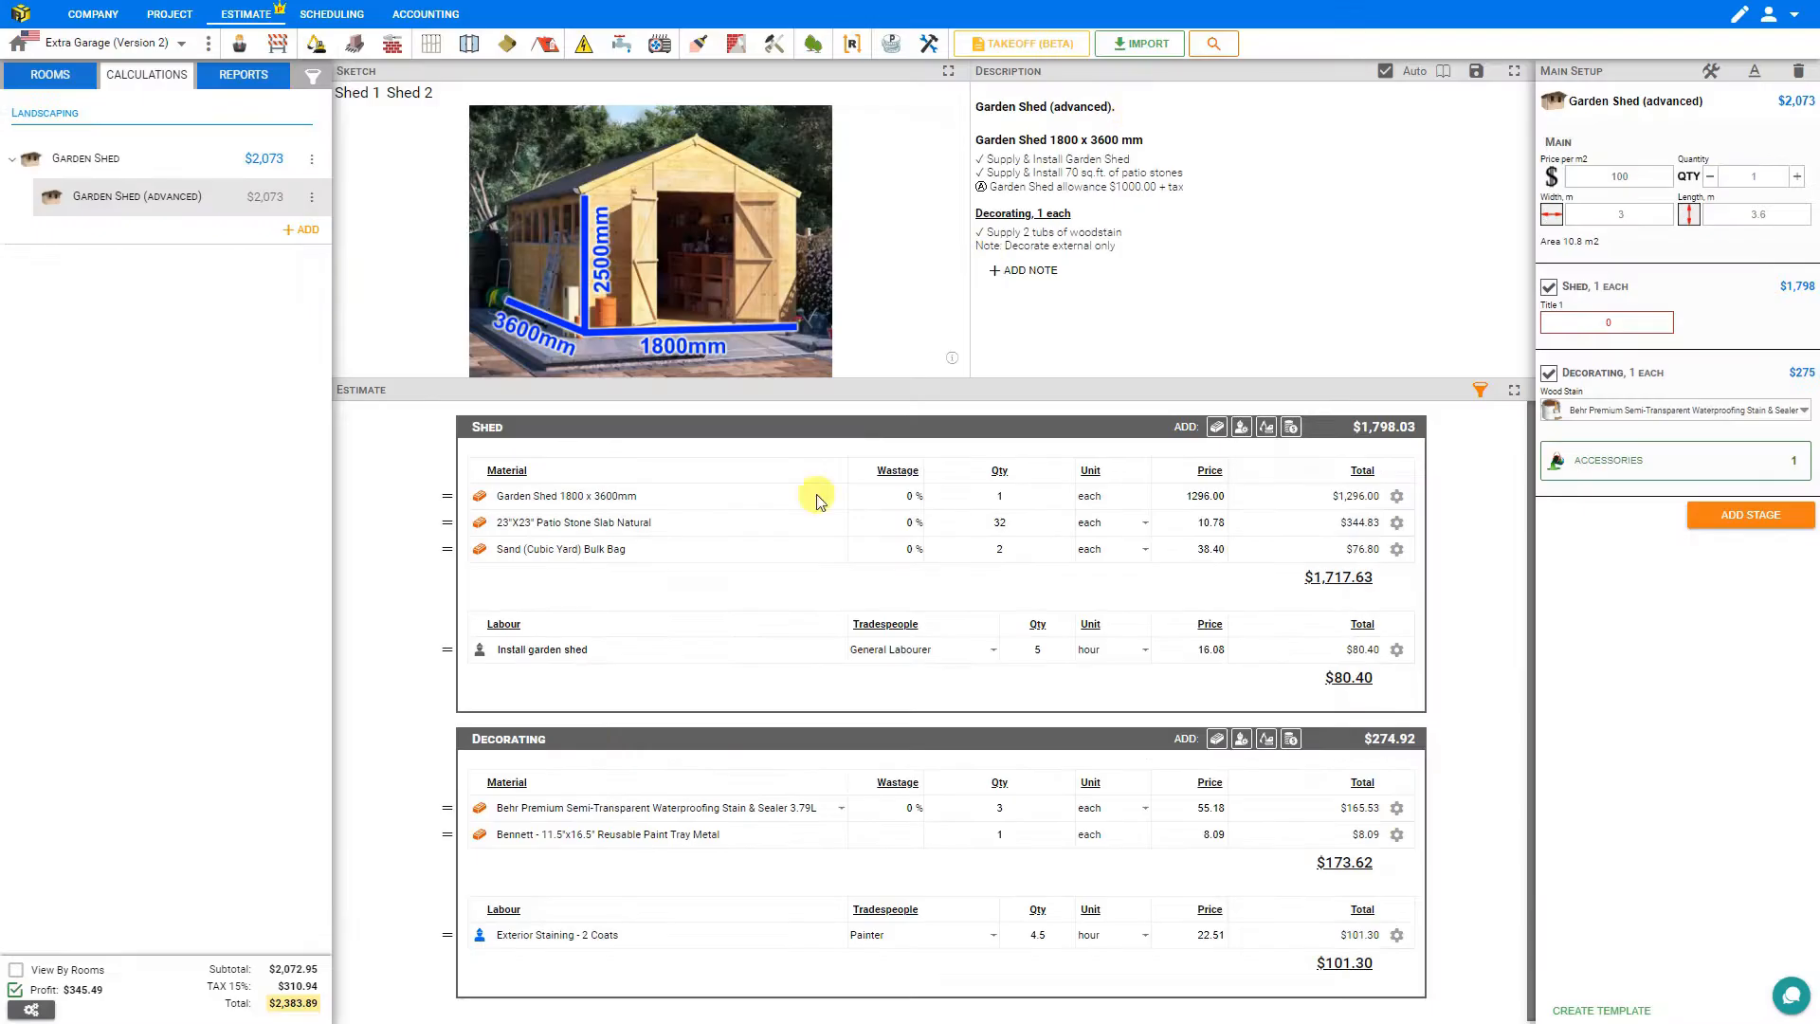
Cycle the shed quantity down and back up to 1.
left_click(1711, 178)
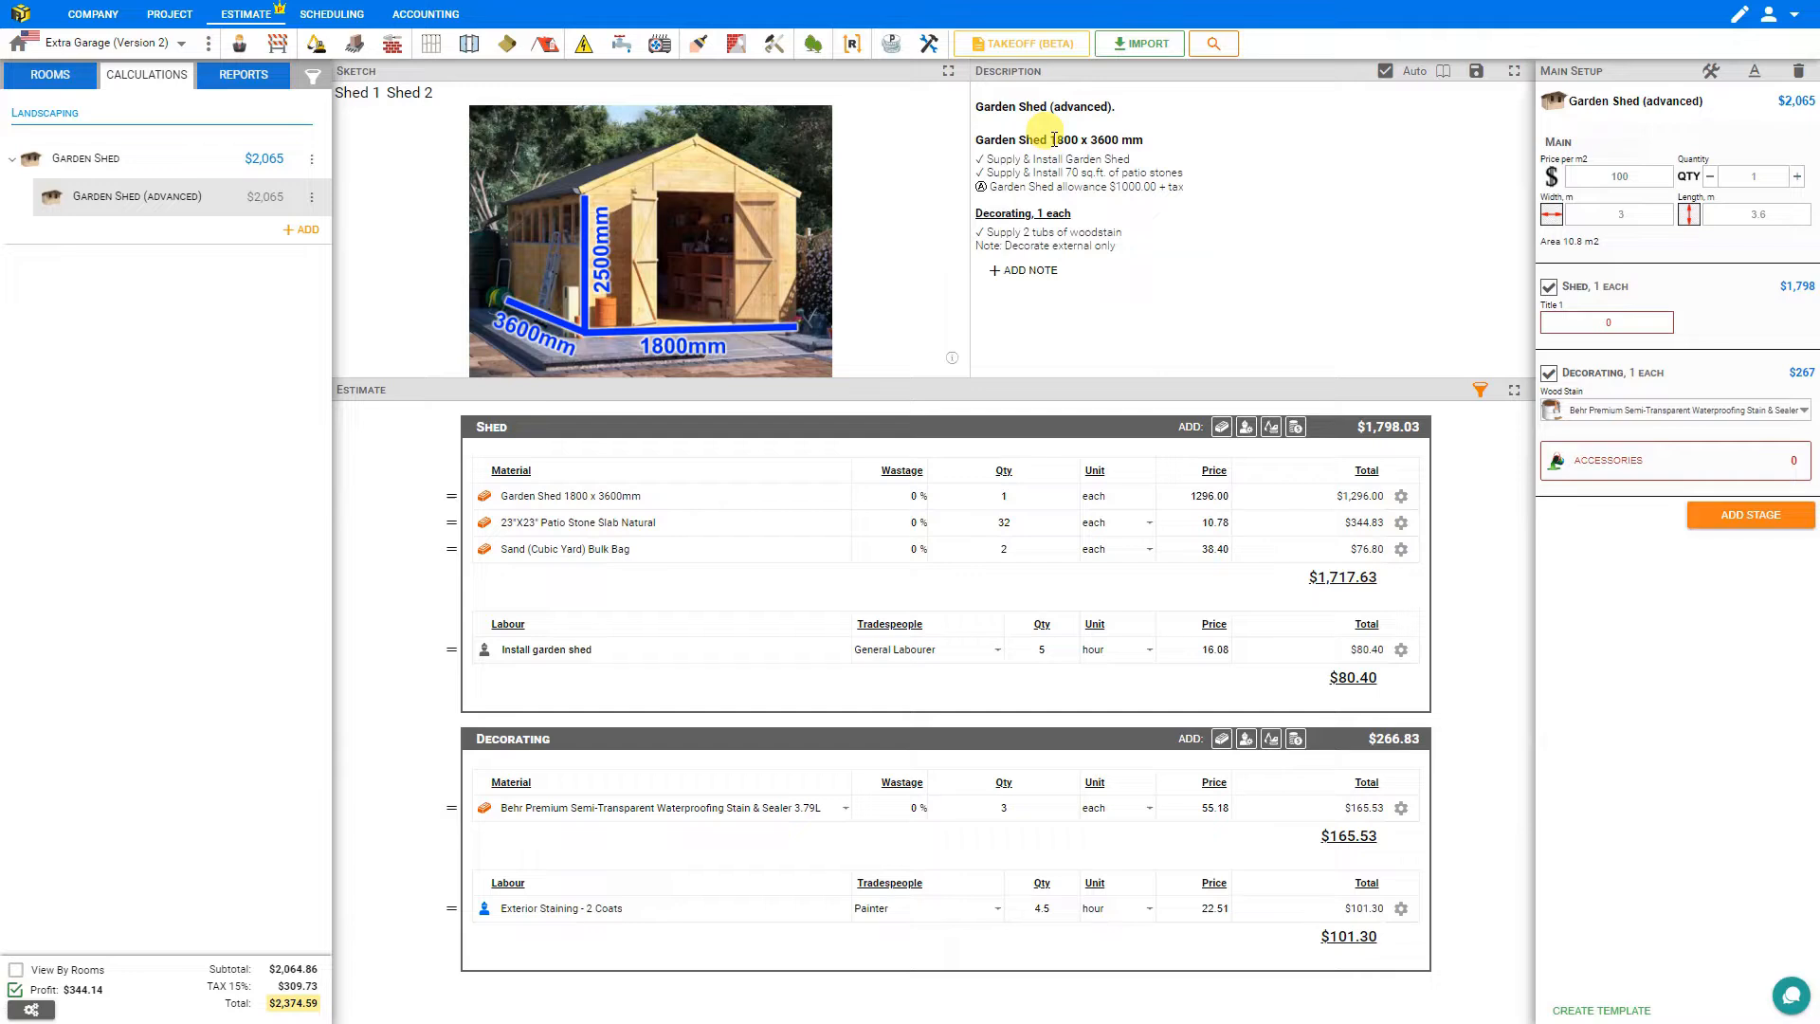
left_click_drag(1053, 140, 1082, 140)
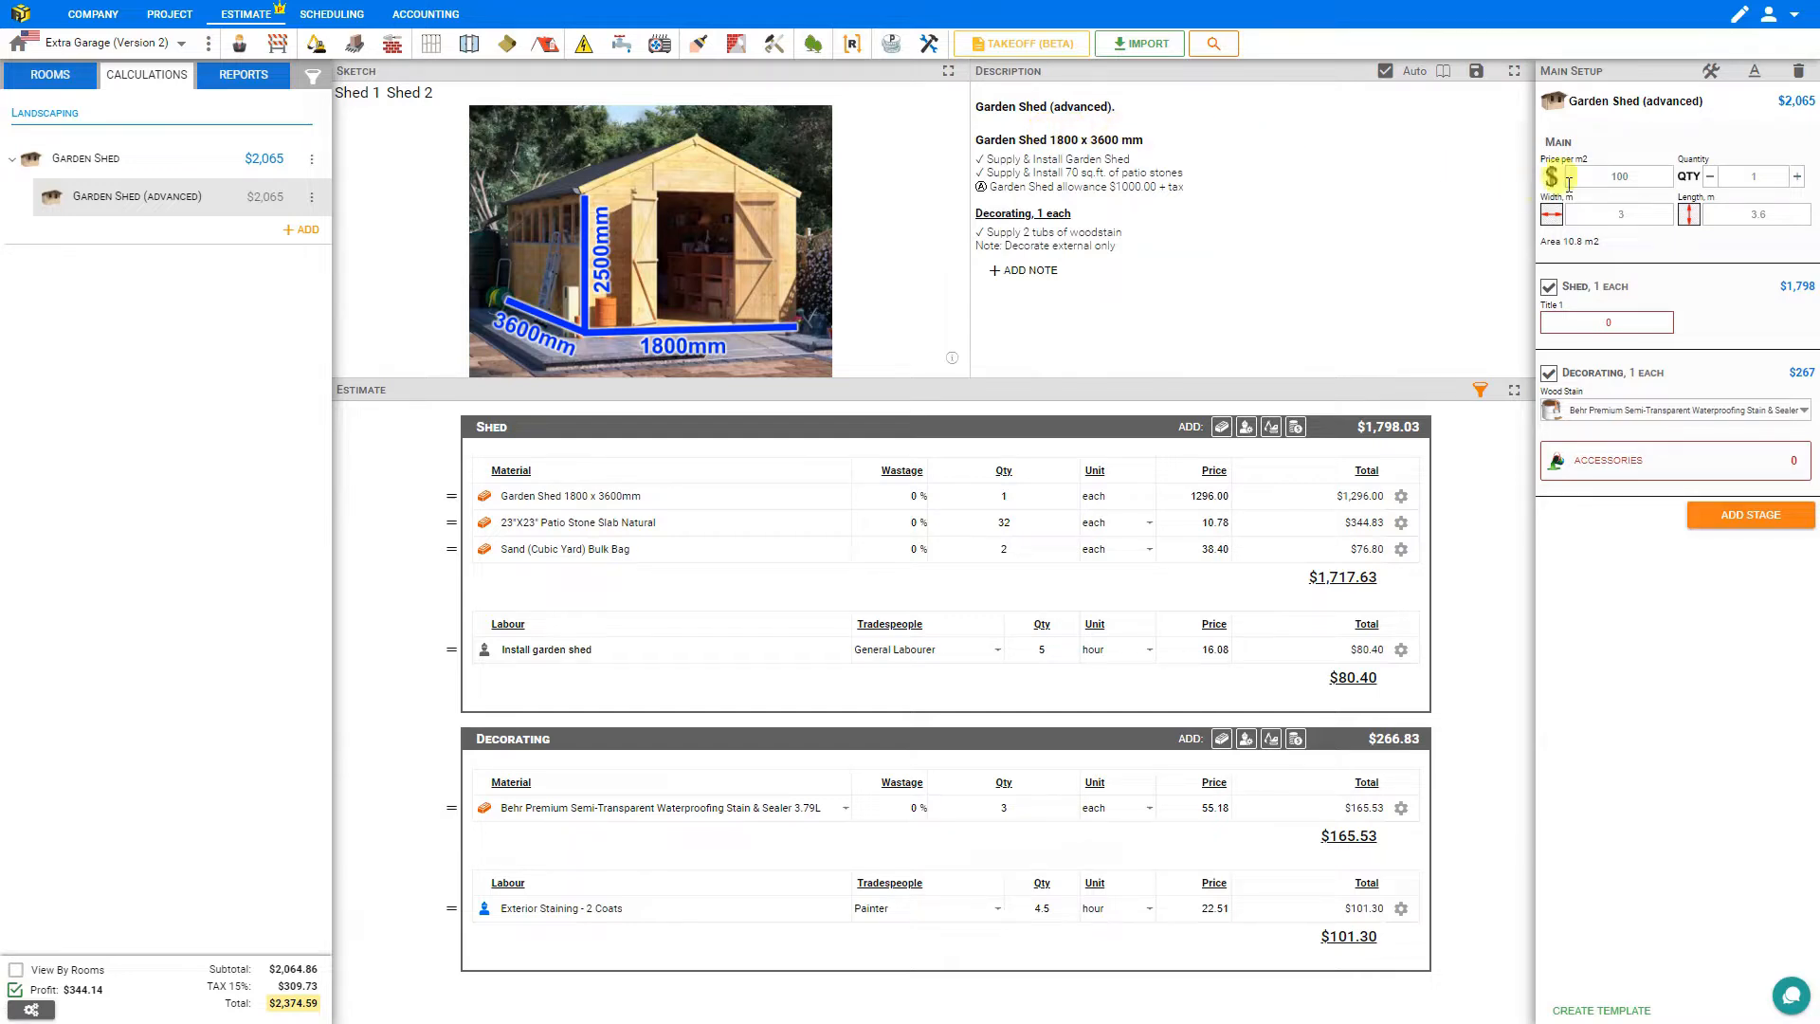
Set the shed length to 4 m.
left_click(1637, 216)
left_click(1768, 216)
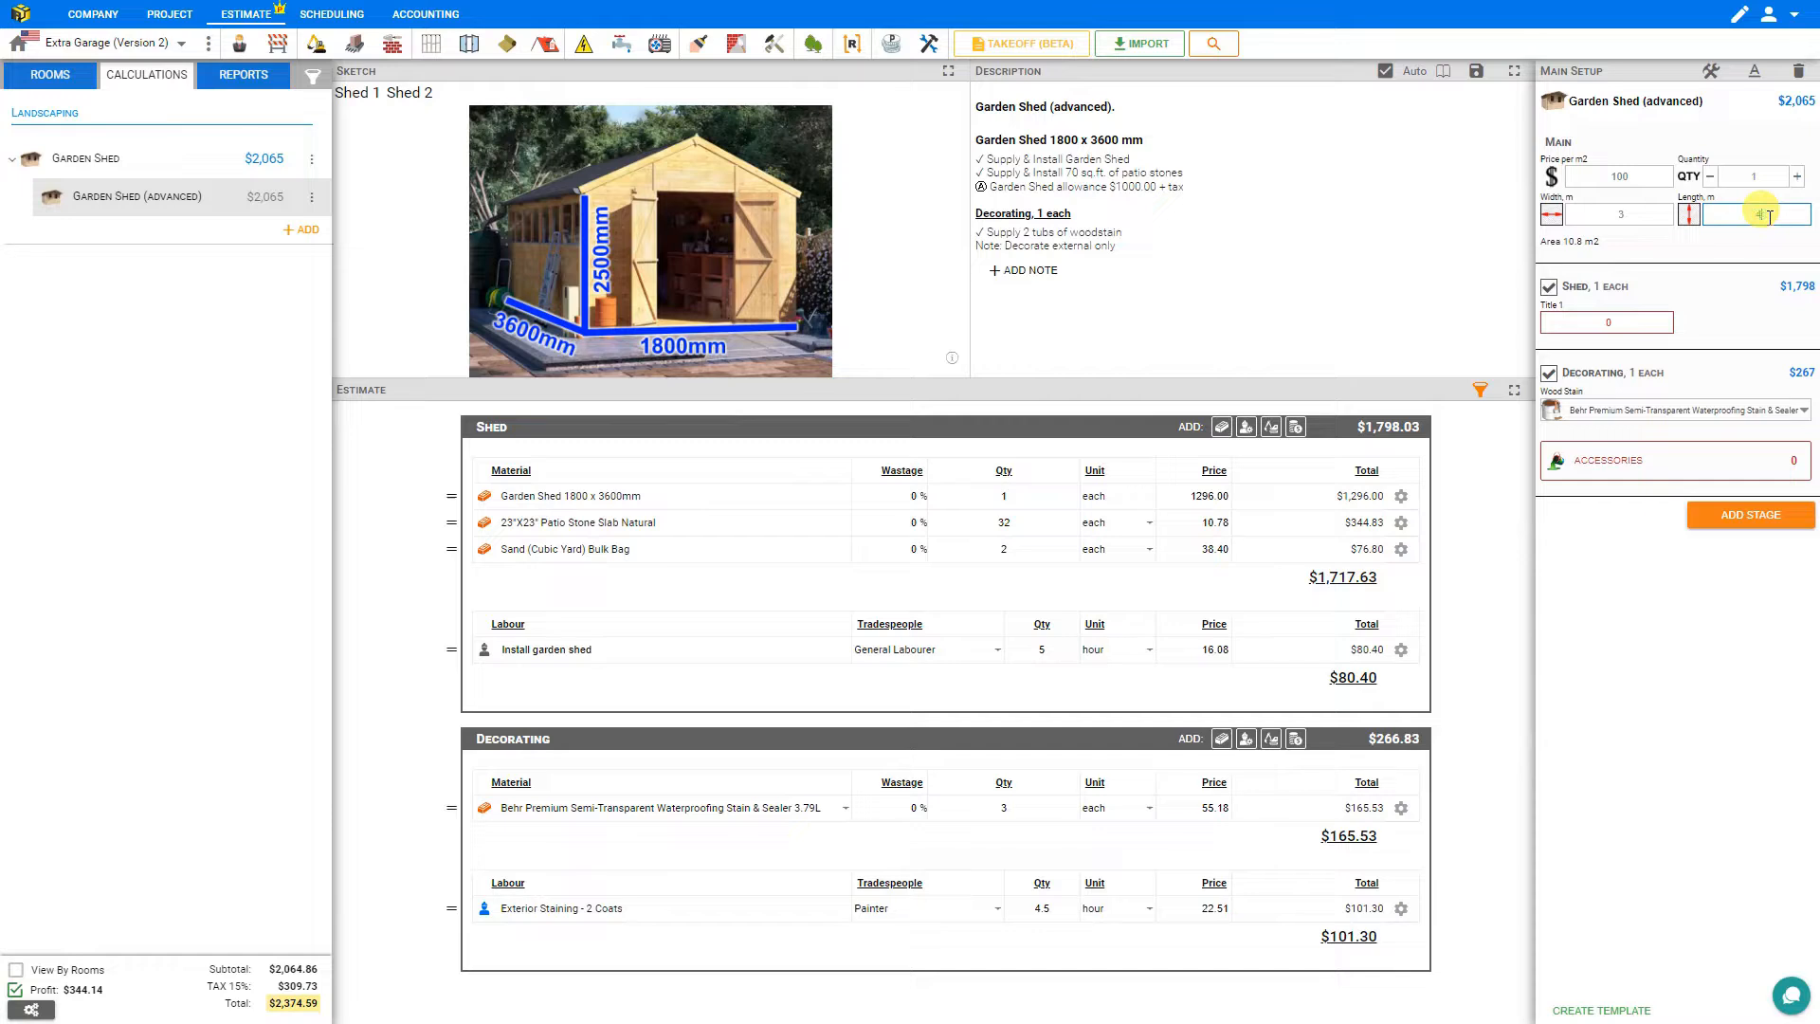
type("4")
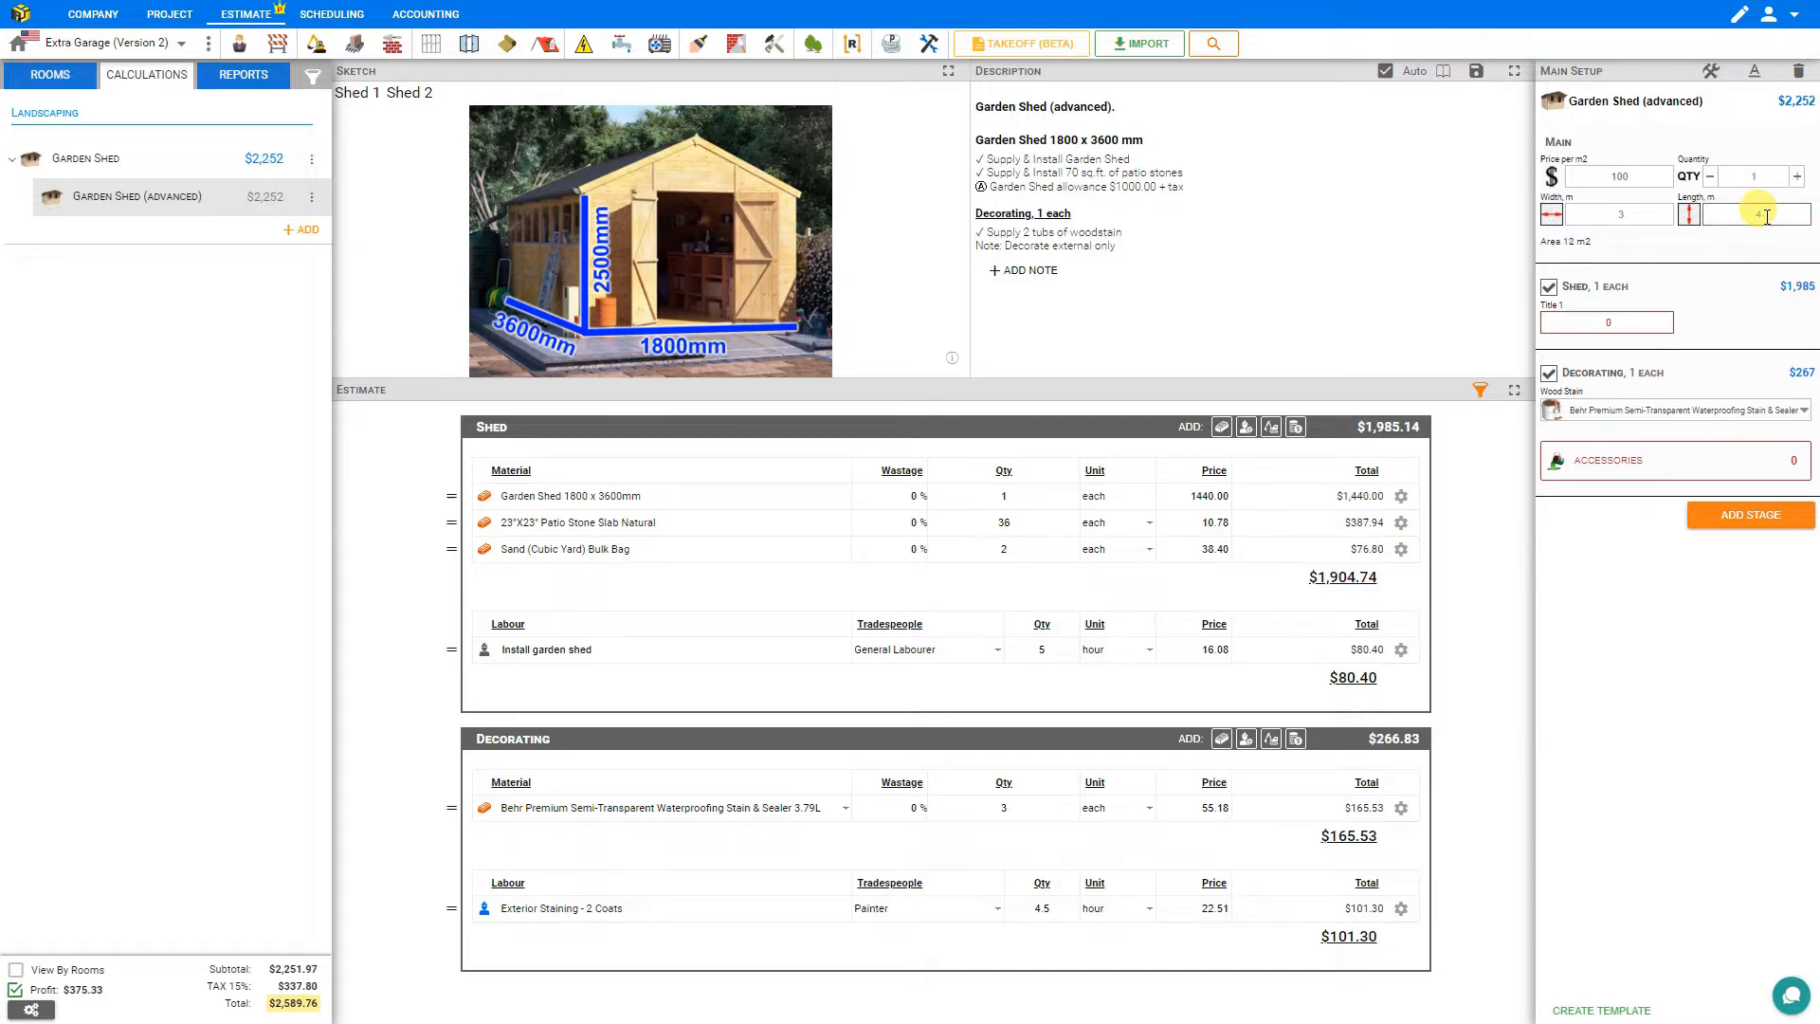
Edit the Shed description header to read Garden Shed {{$width*1000}} x {{$length*1000}} mm and save it with its relations.
left_click(1710, 74)
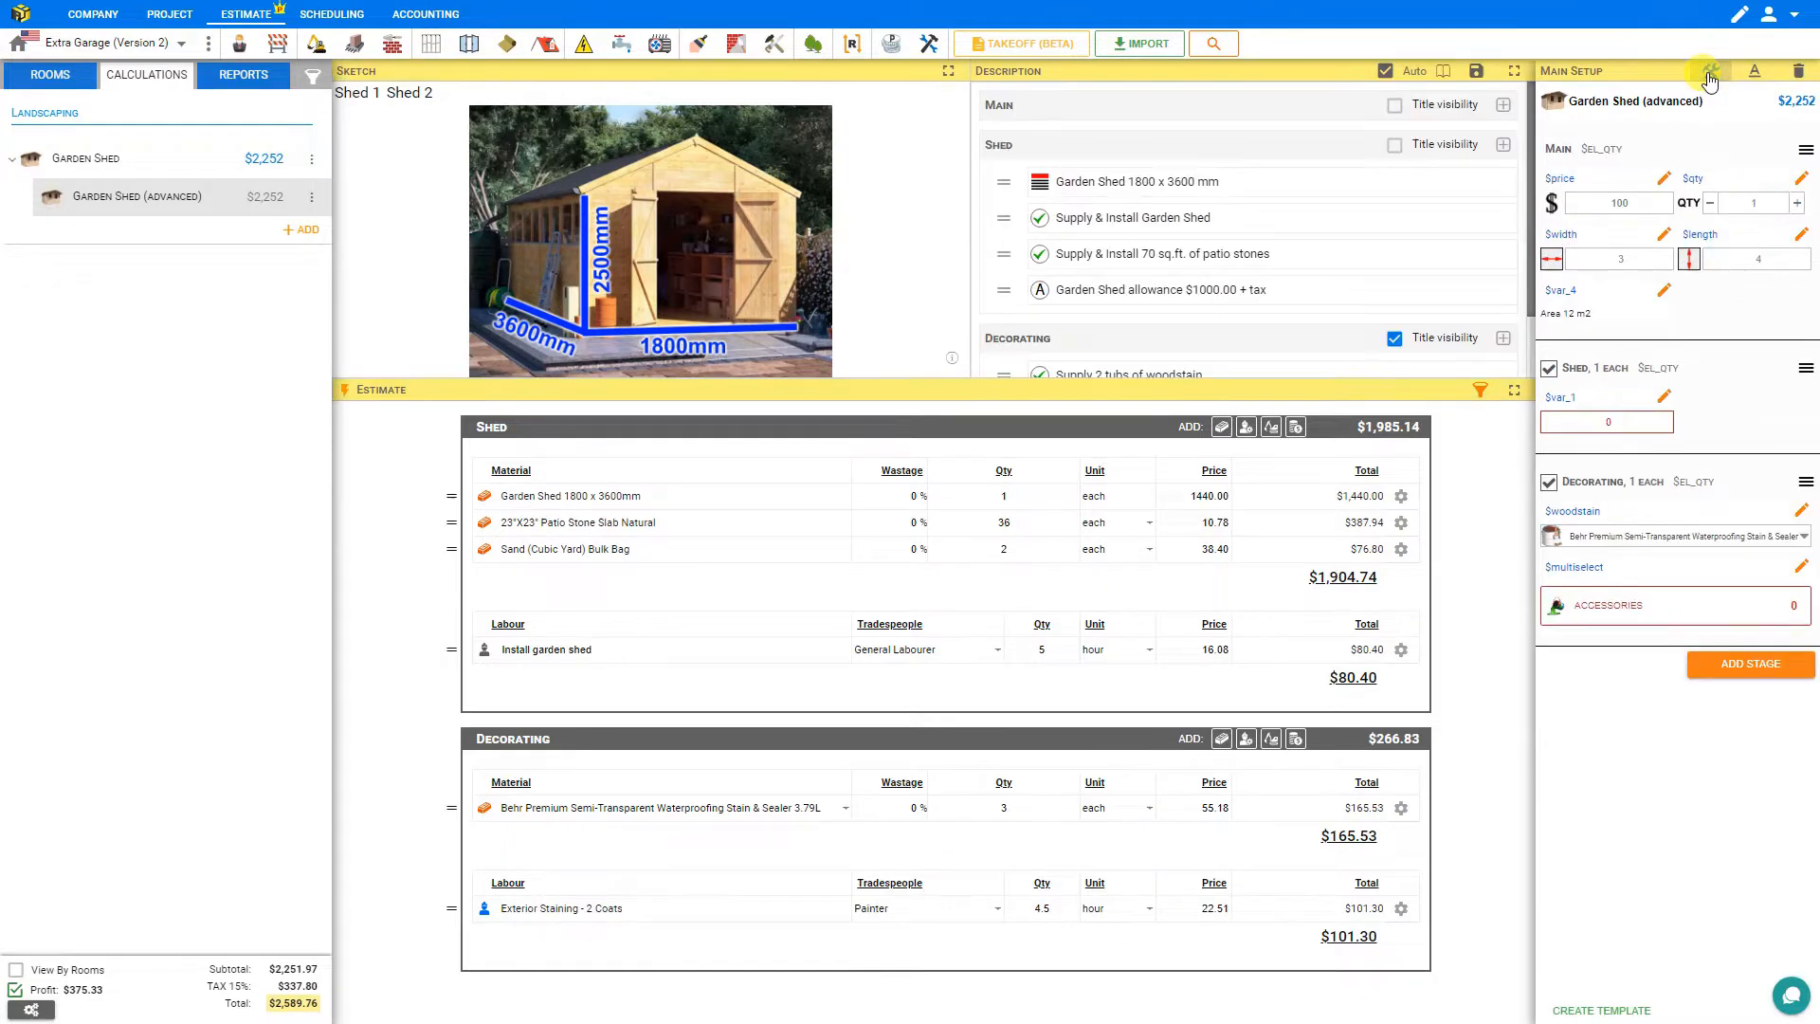
left_click(1131, 189)
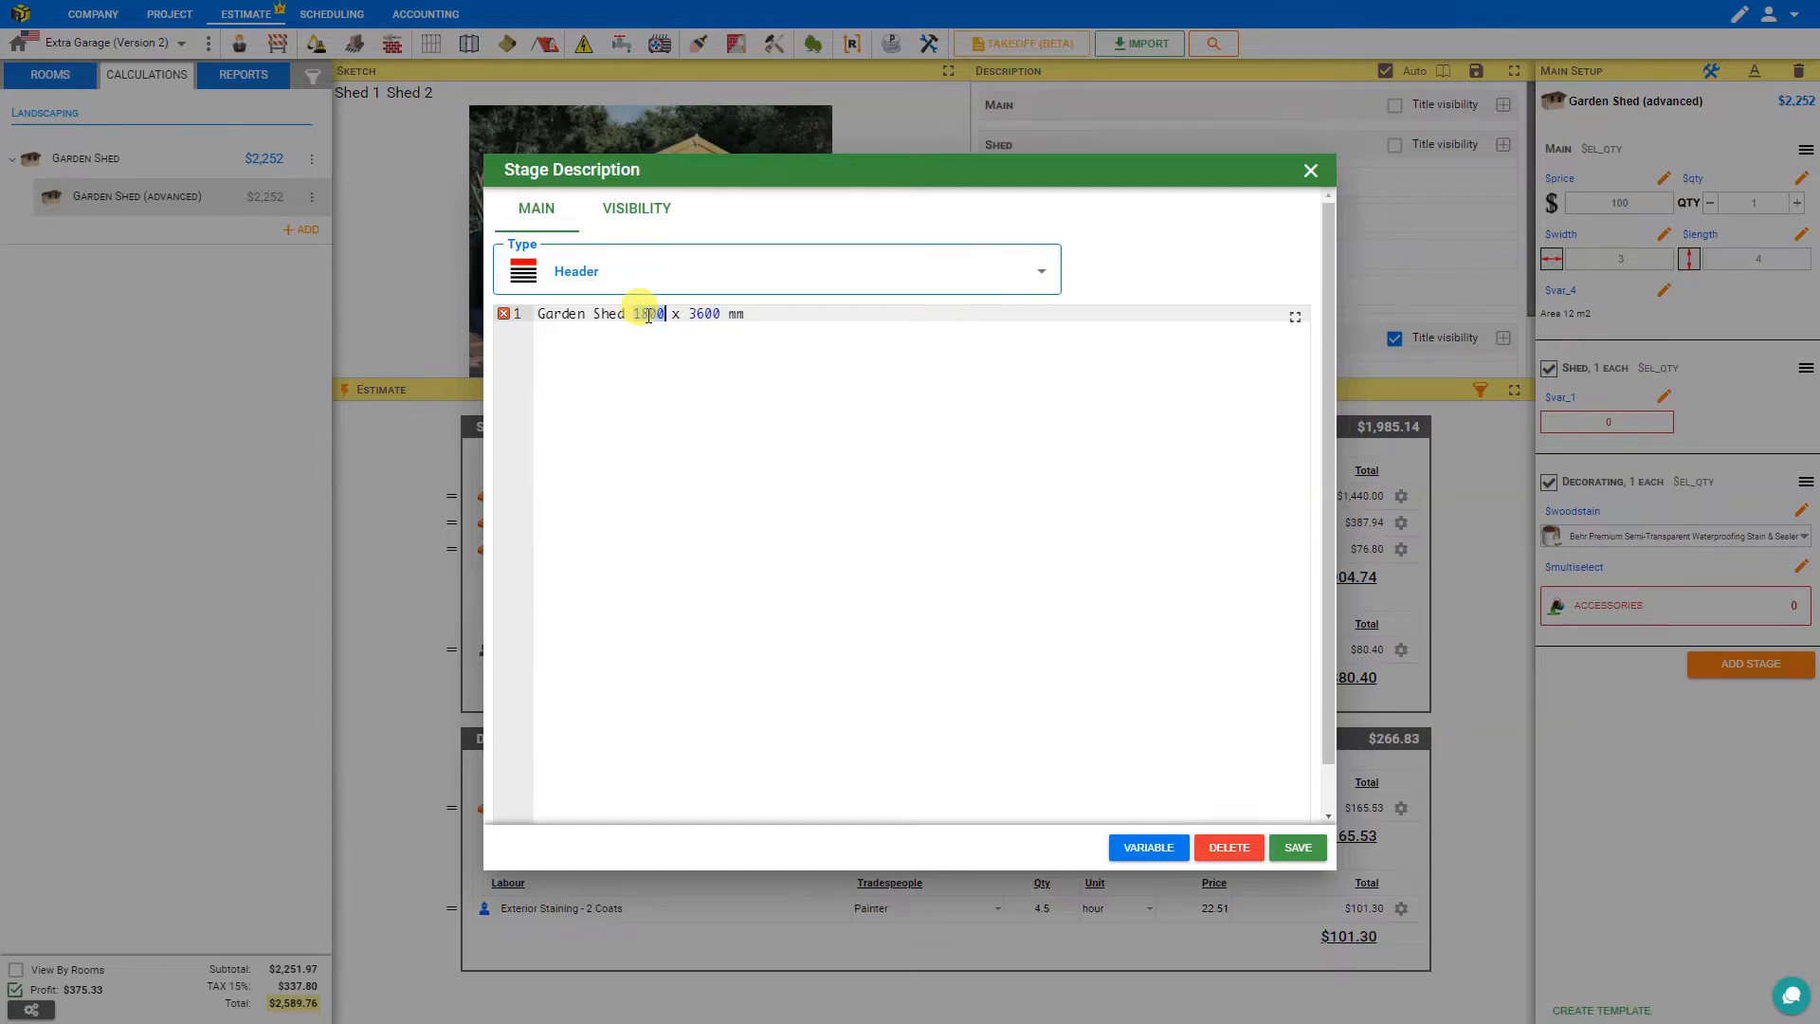
type("{{")
key("BackSpace")
type("$w")
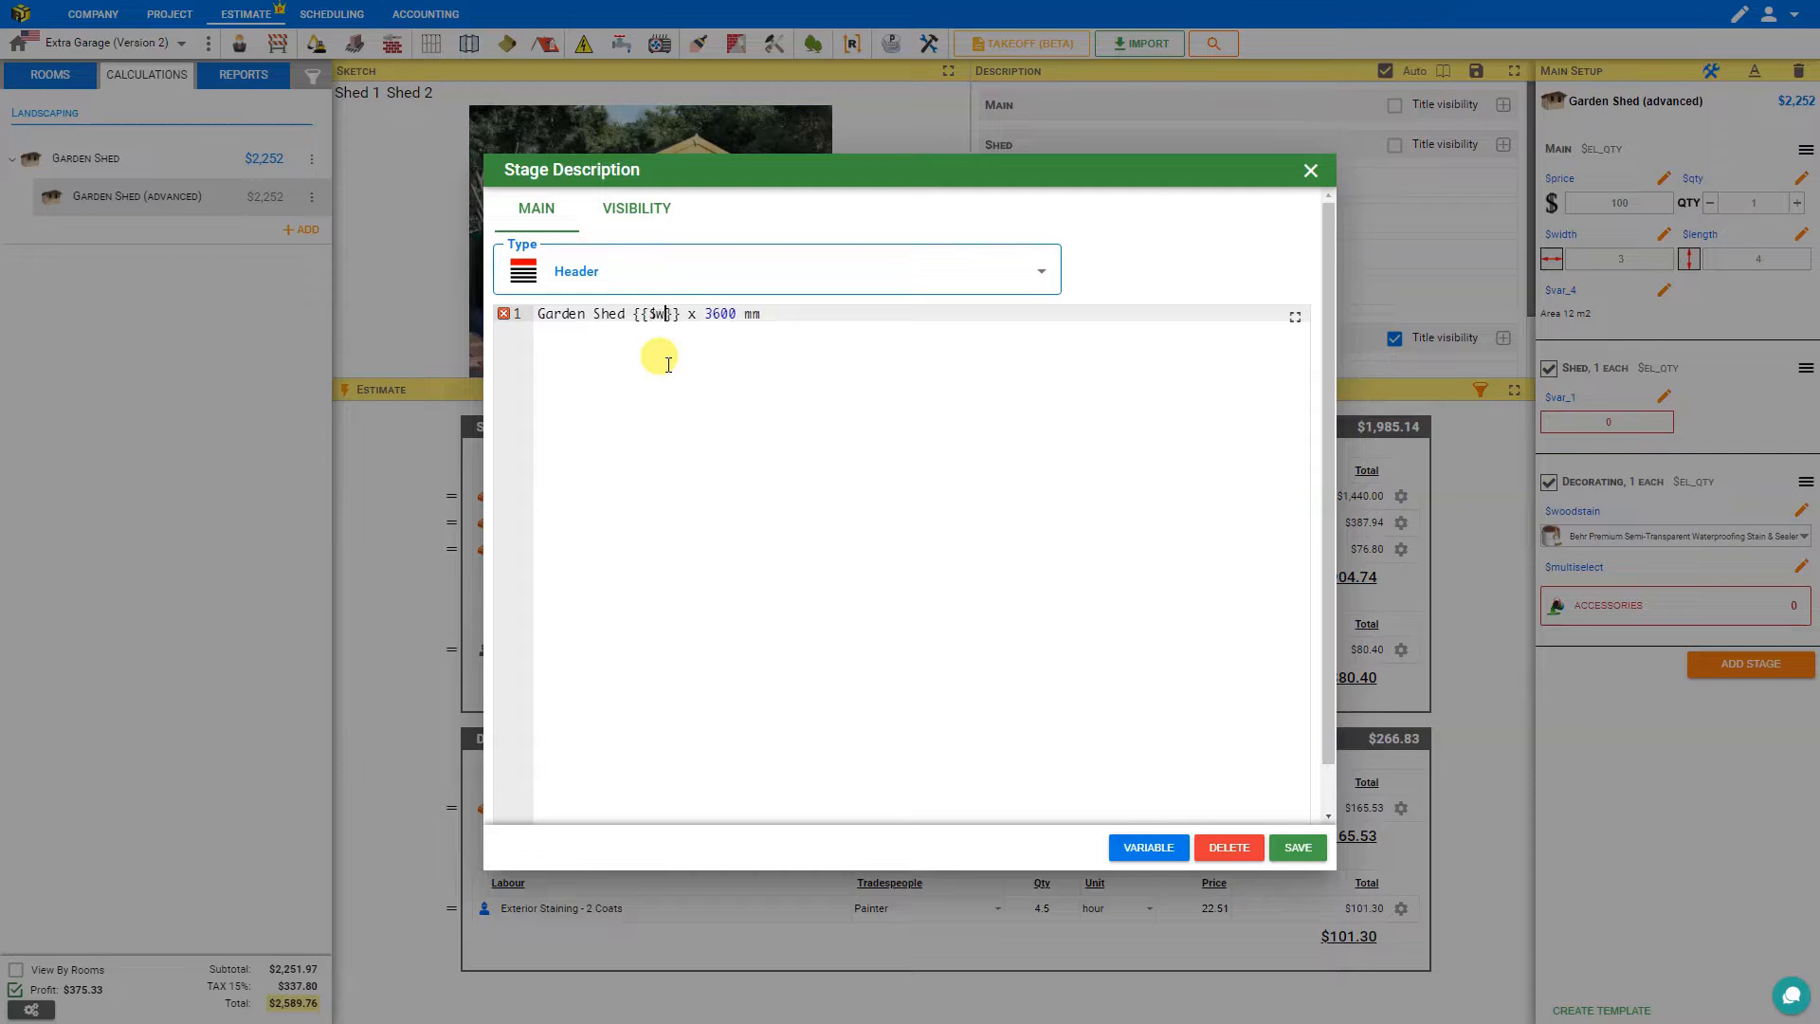
type("idth*1000")
left_click(794, 316)
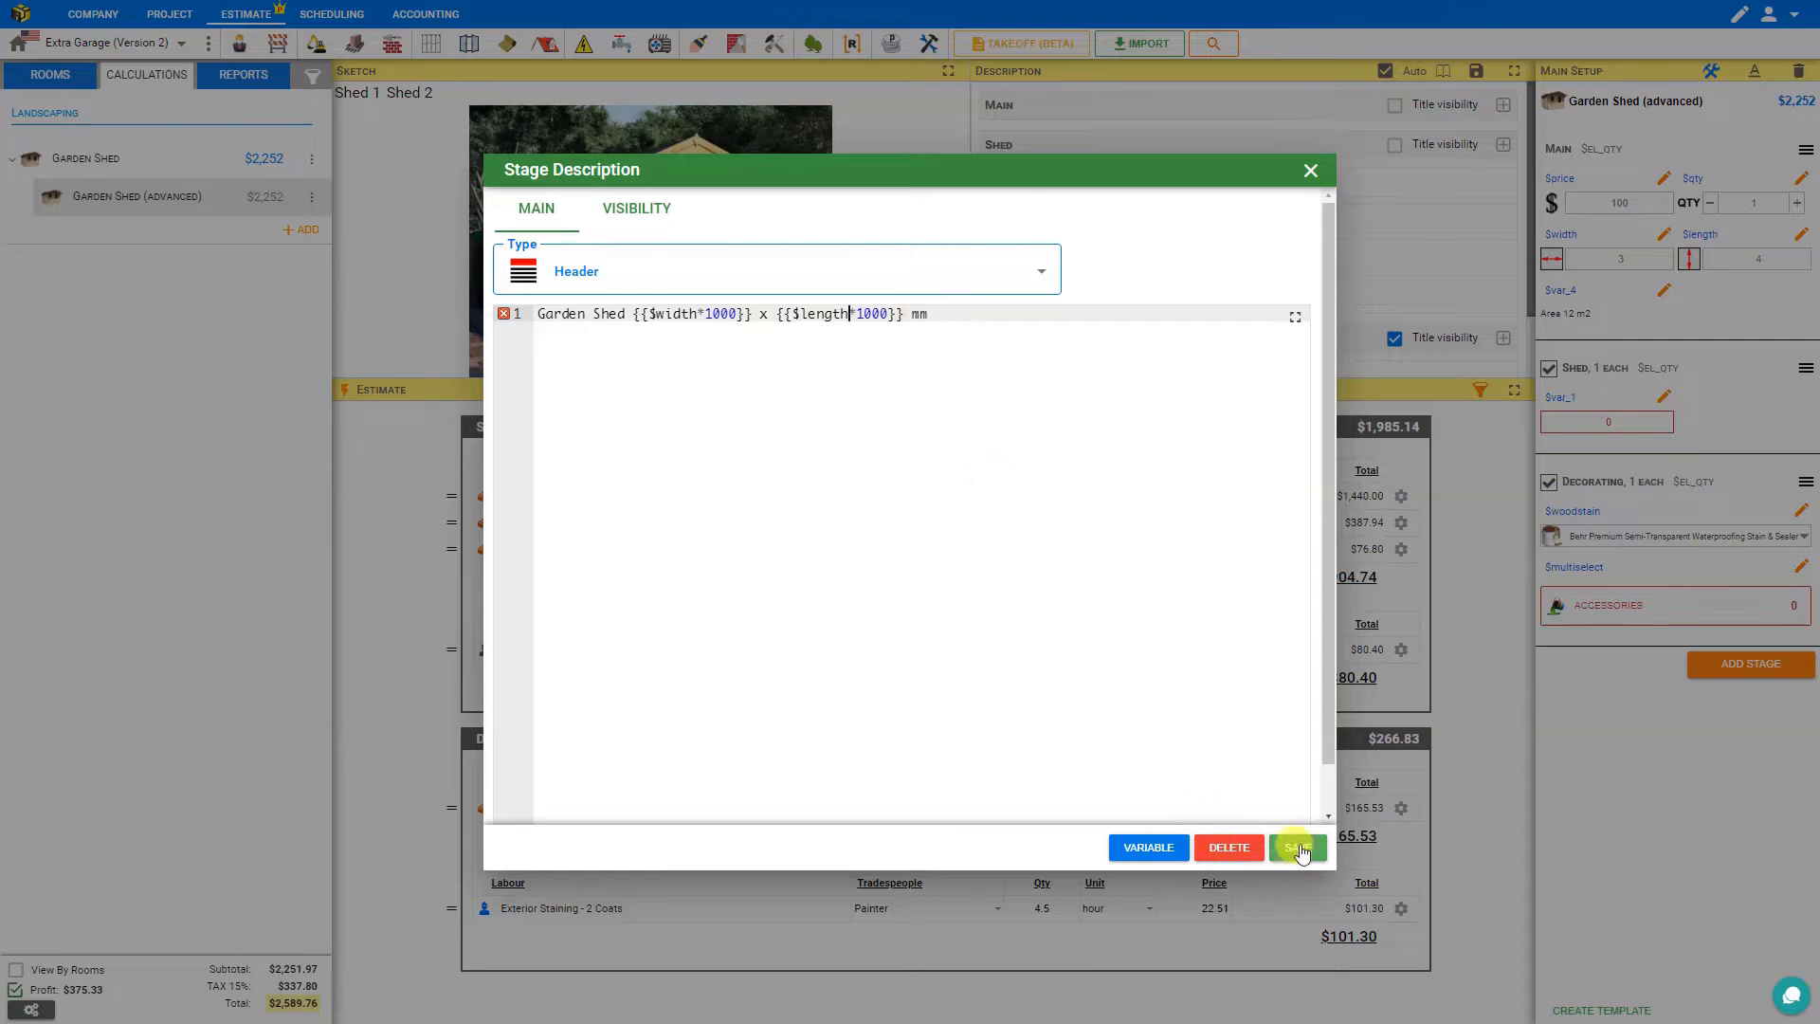
left_click(1298, 849)
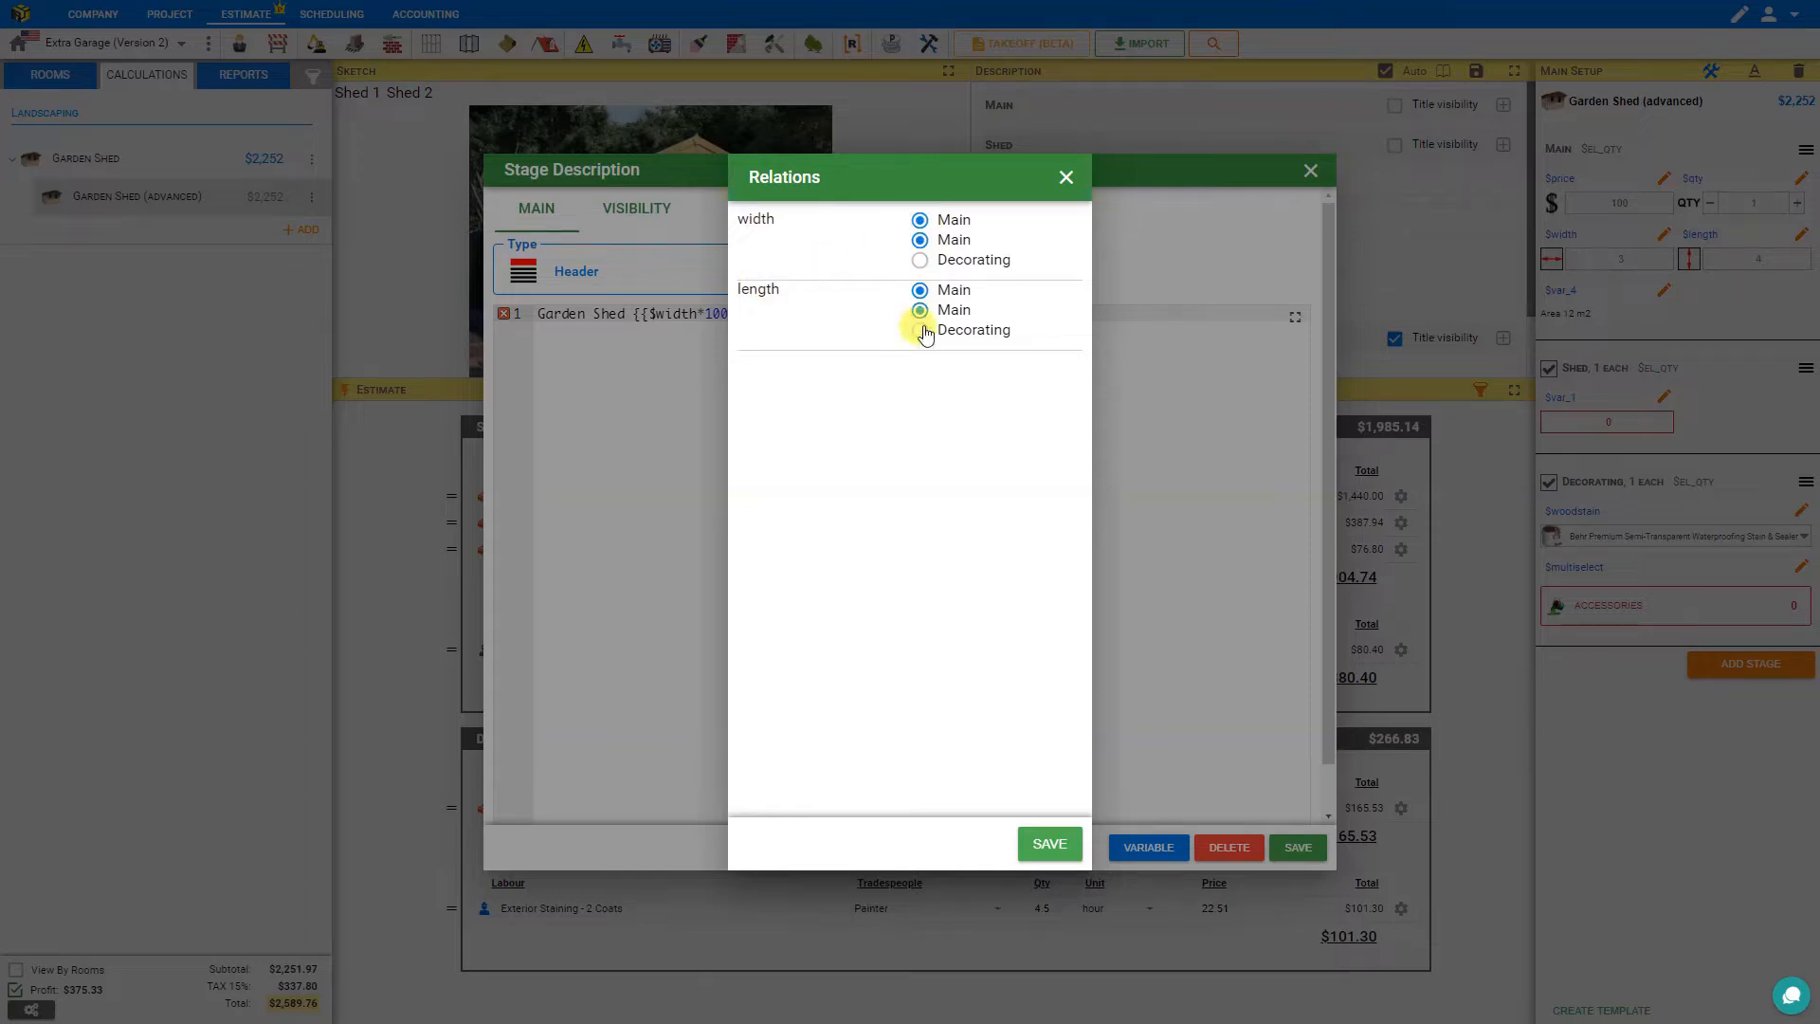
left_click(1051, 853)
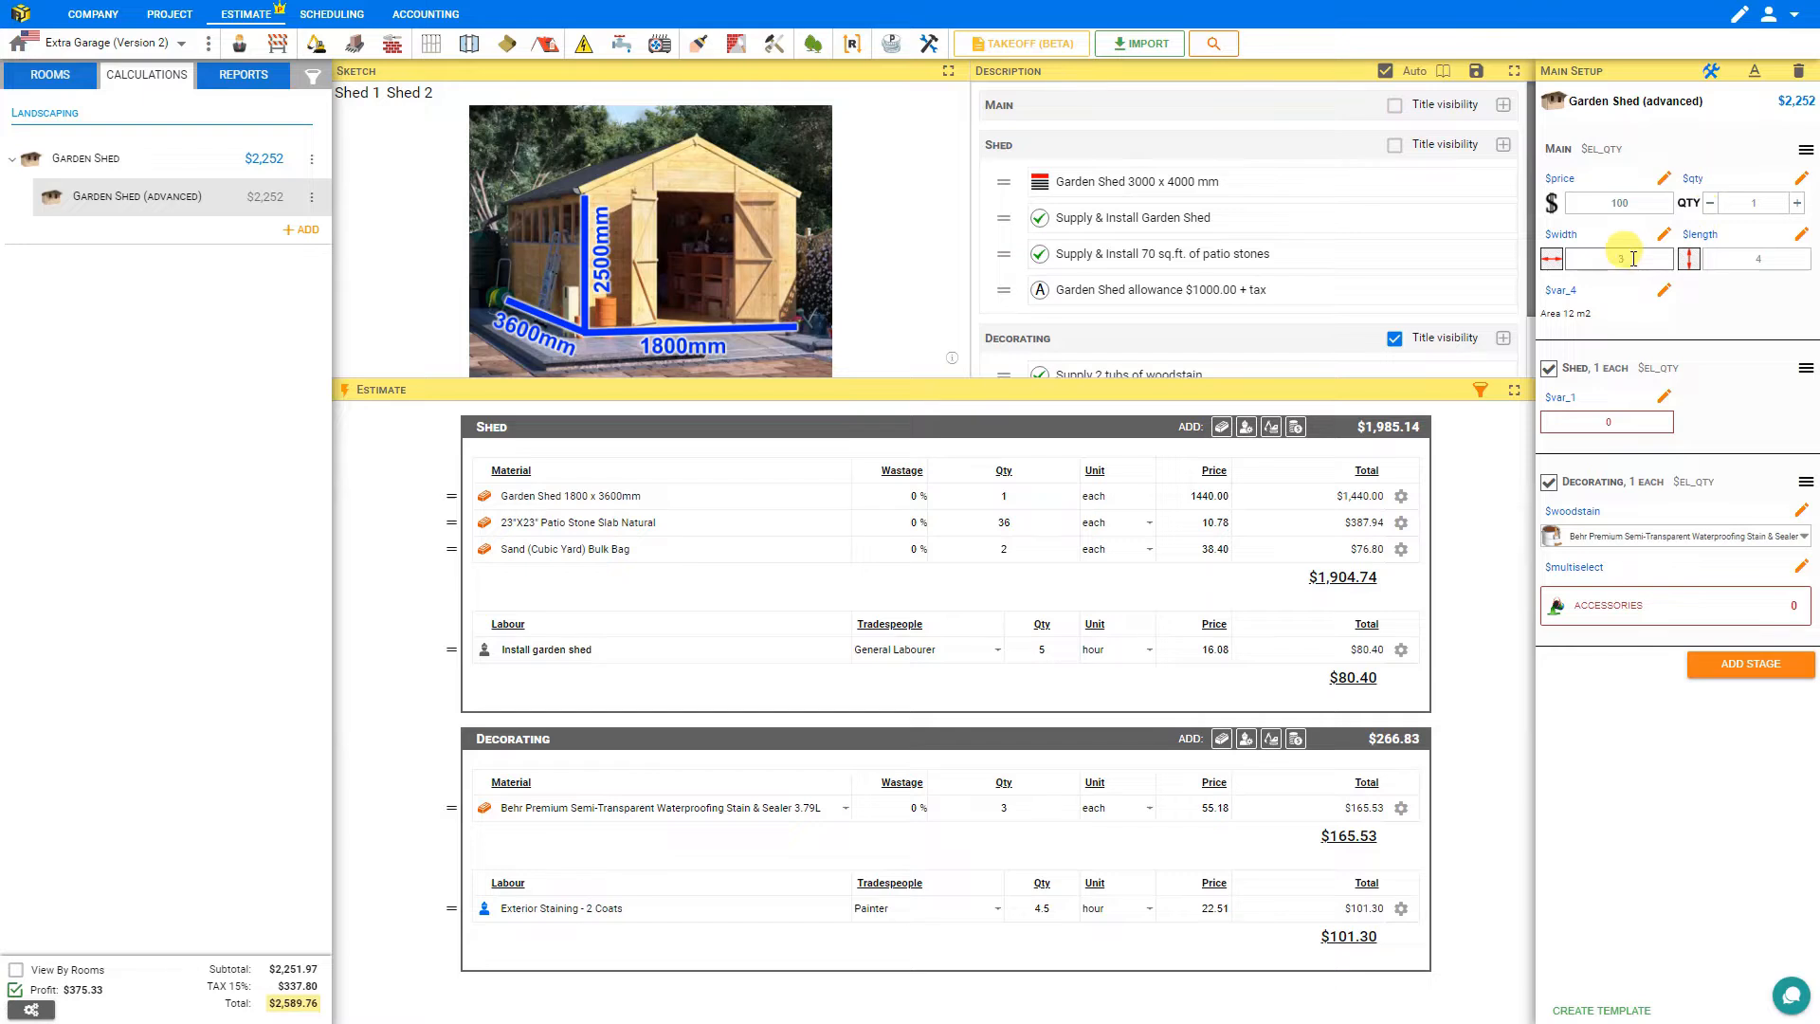
Set the shed width to 1.8 m and length to 3.6 m.
left_click(1597, 259)
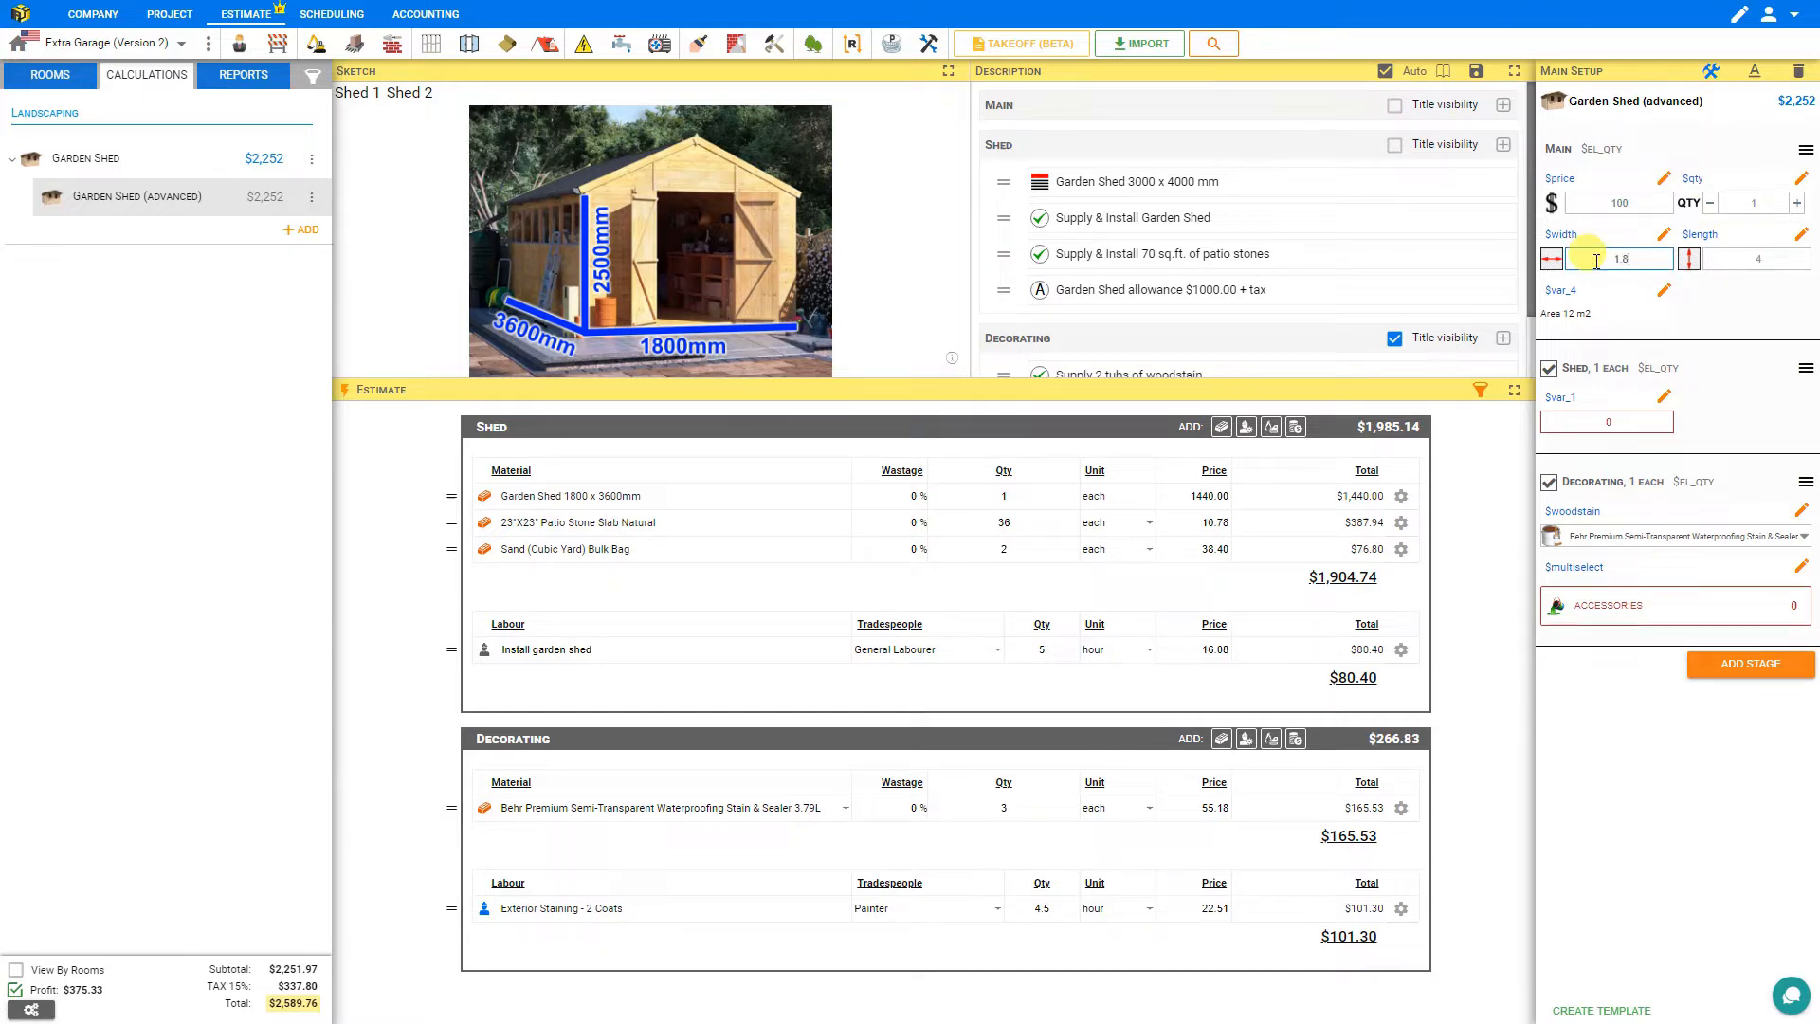
left_click(1744, 259)
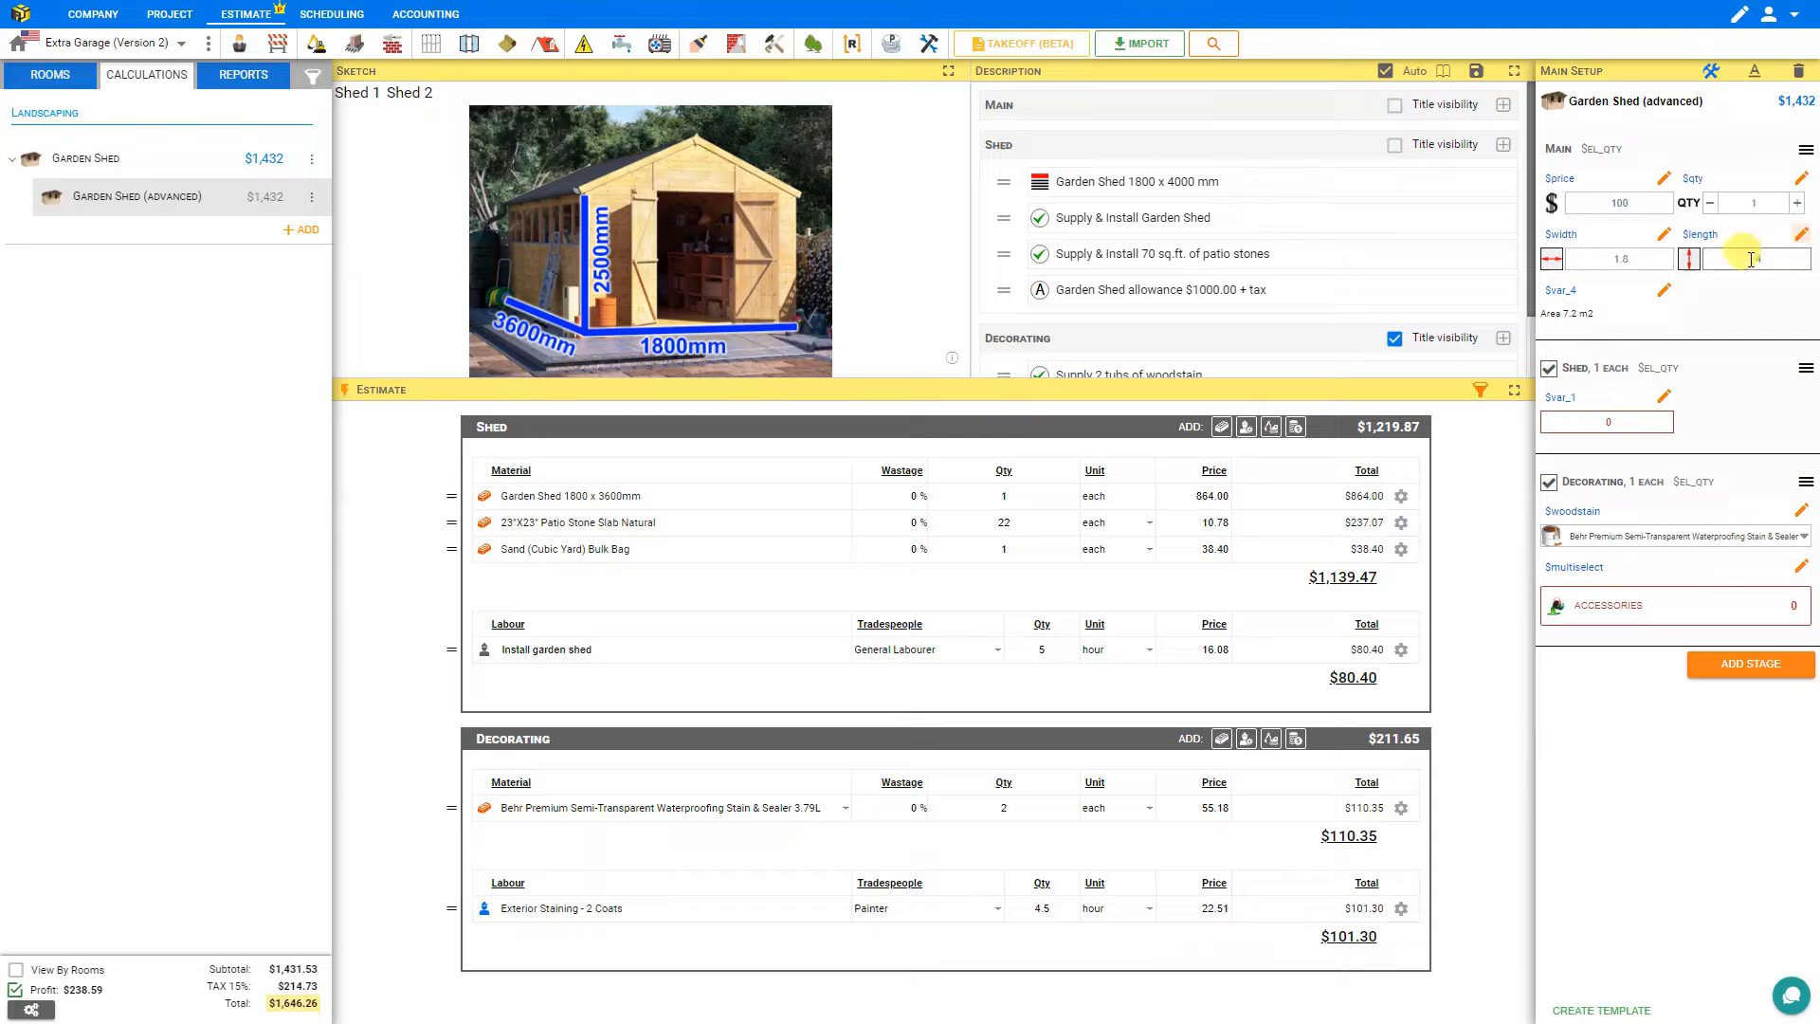
left_click(1780, 258)
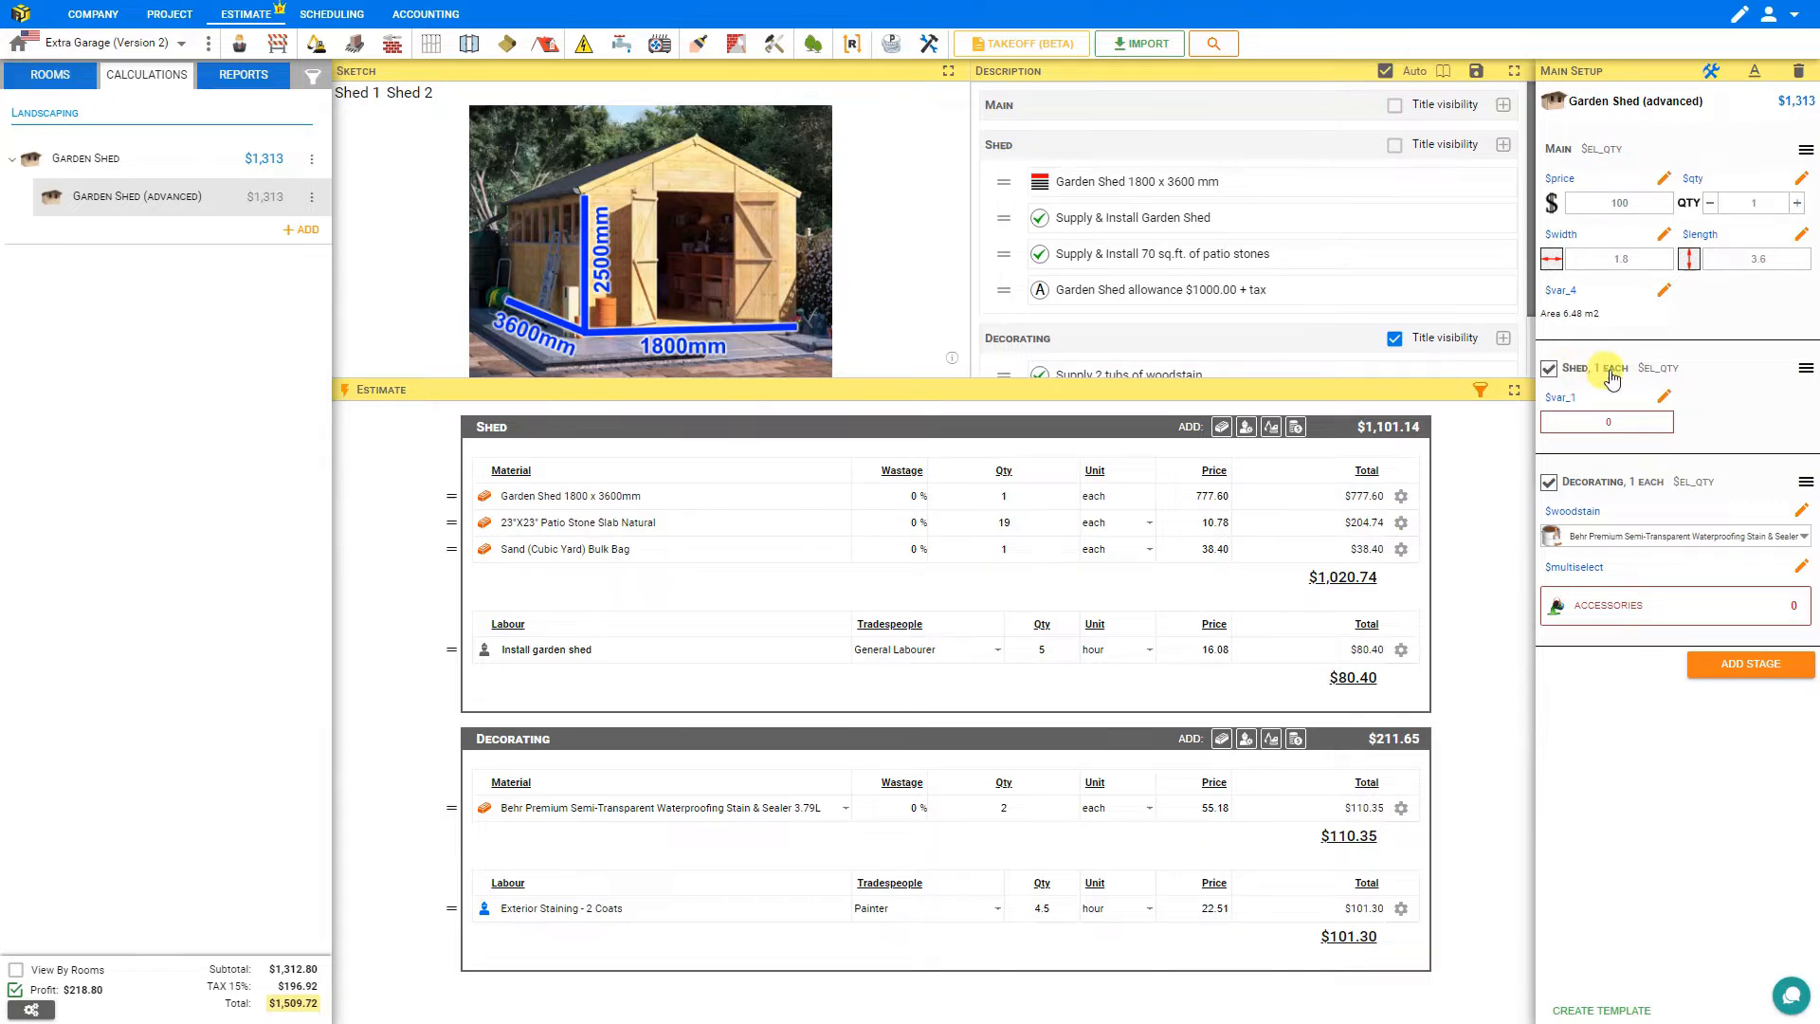
Raise the shed quantity to 4 and lower it to 2 to check the totals.
left_click(1797, 203)
left_click(1797, 203)
left_click(1797, 202)
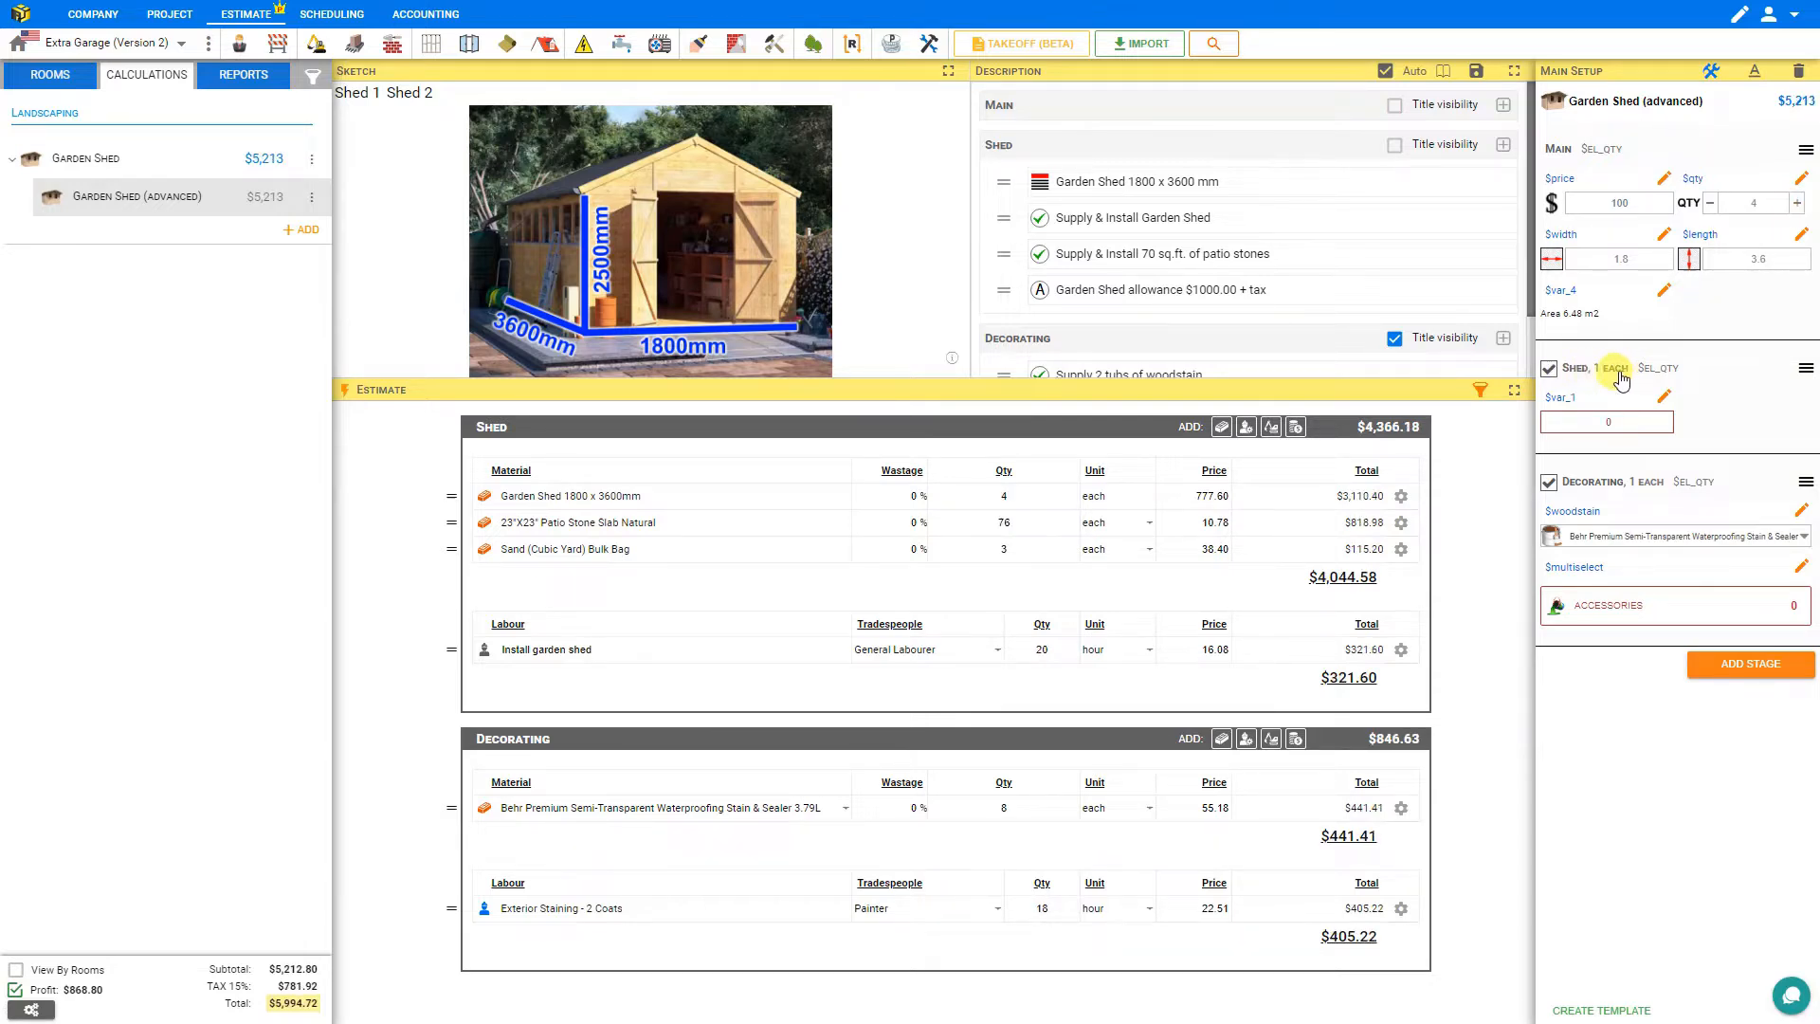
left_click(1711, 203)
left_click(1711, 204)
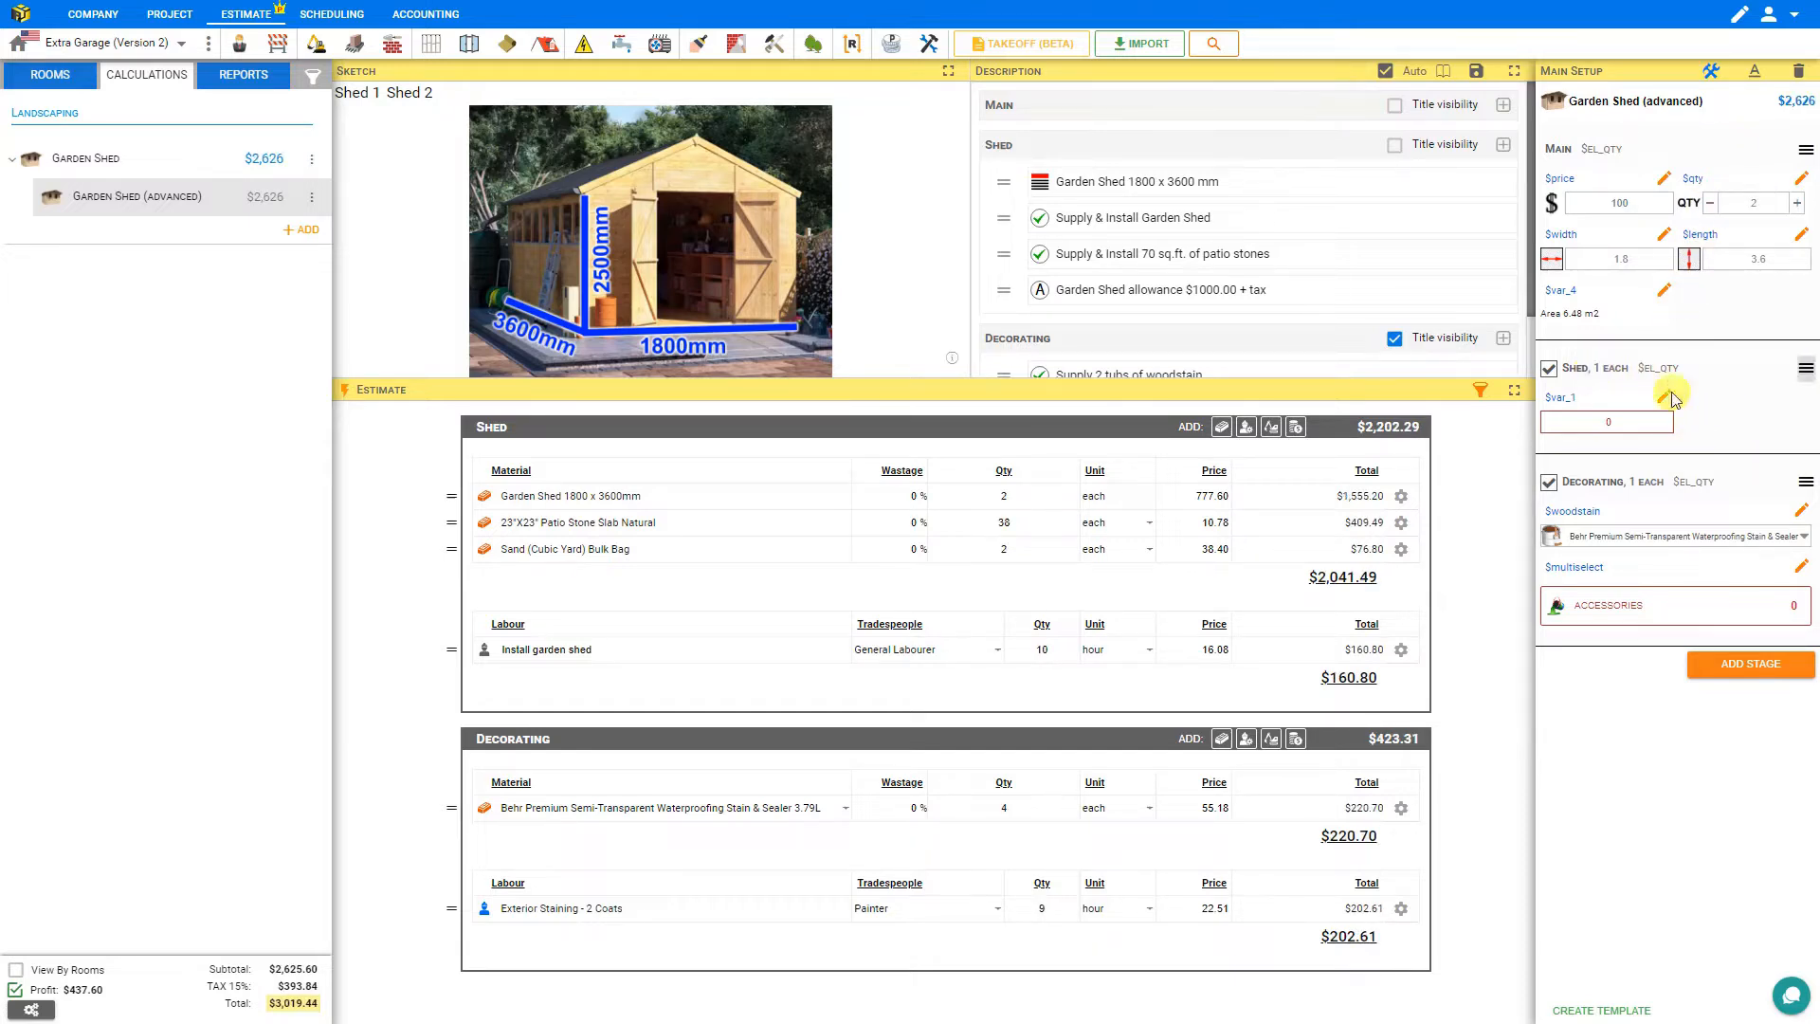
Set the Shed stage amount to $qty with rounding 0 and save the stage.
left_click(1806, 372)
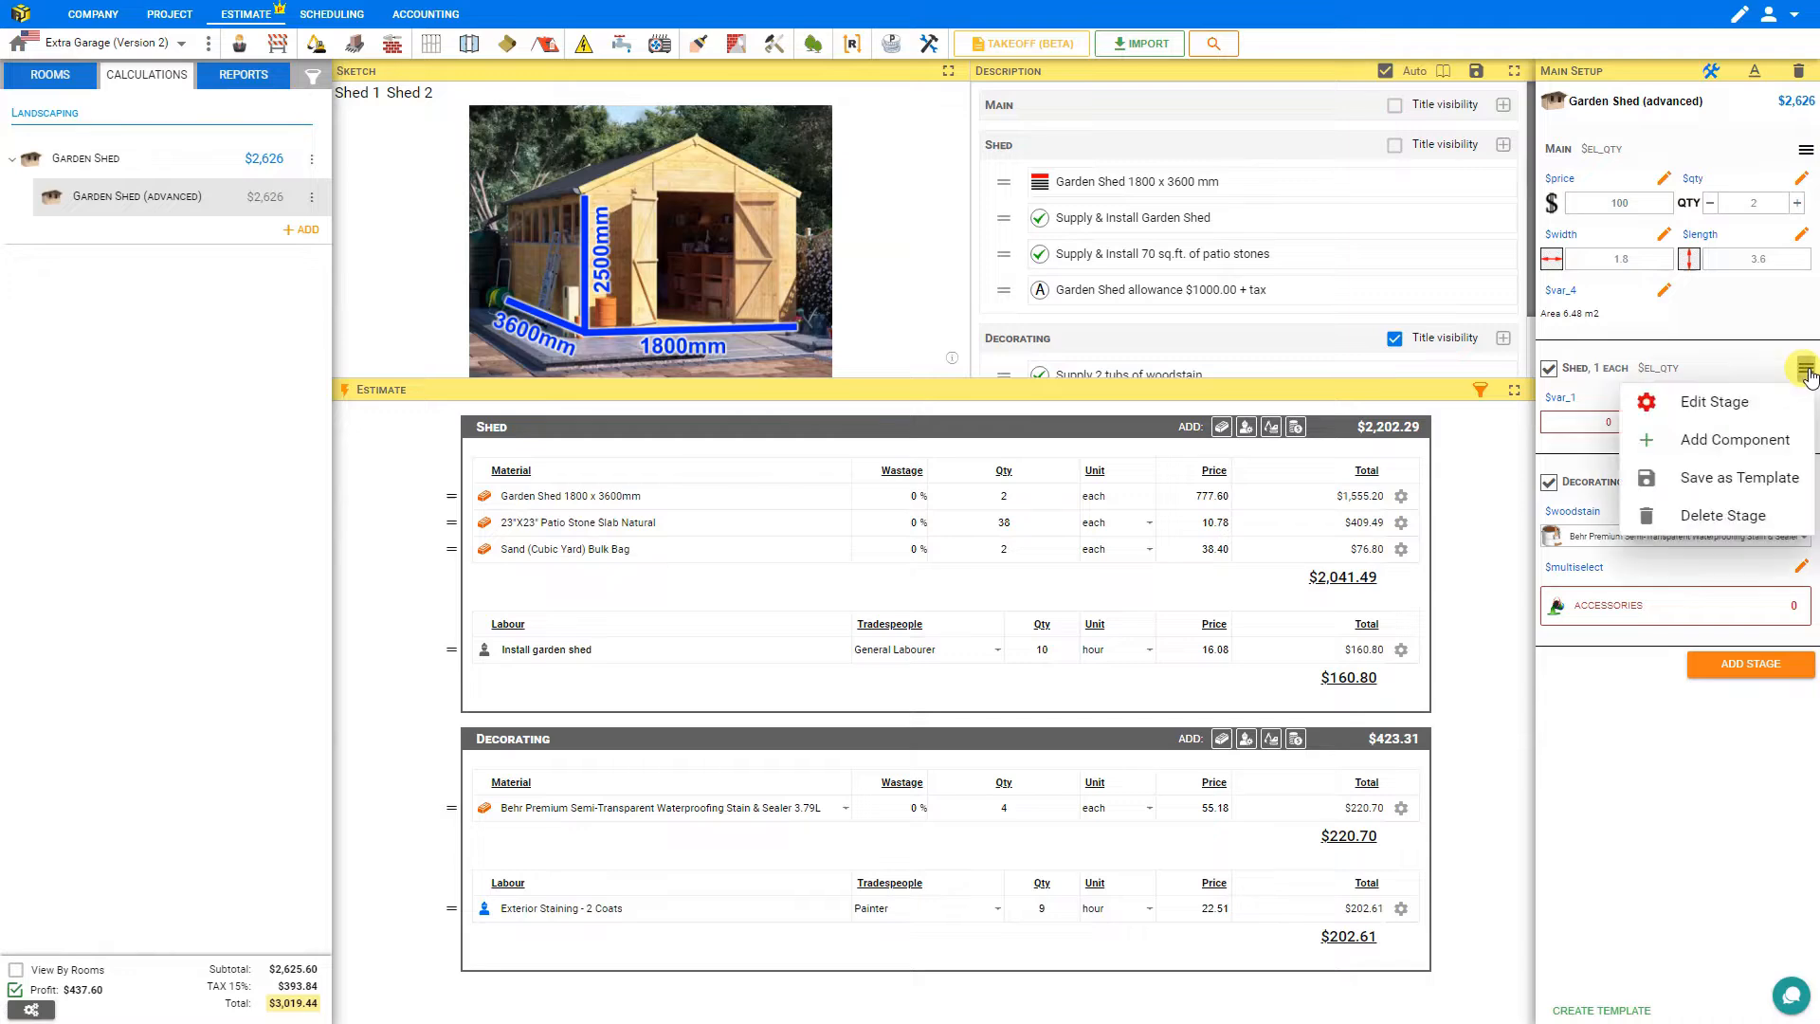
left_click(1719, 401)
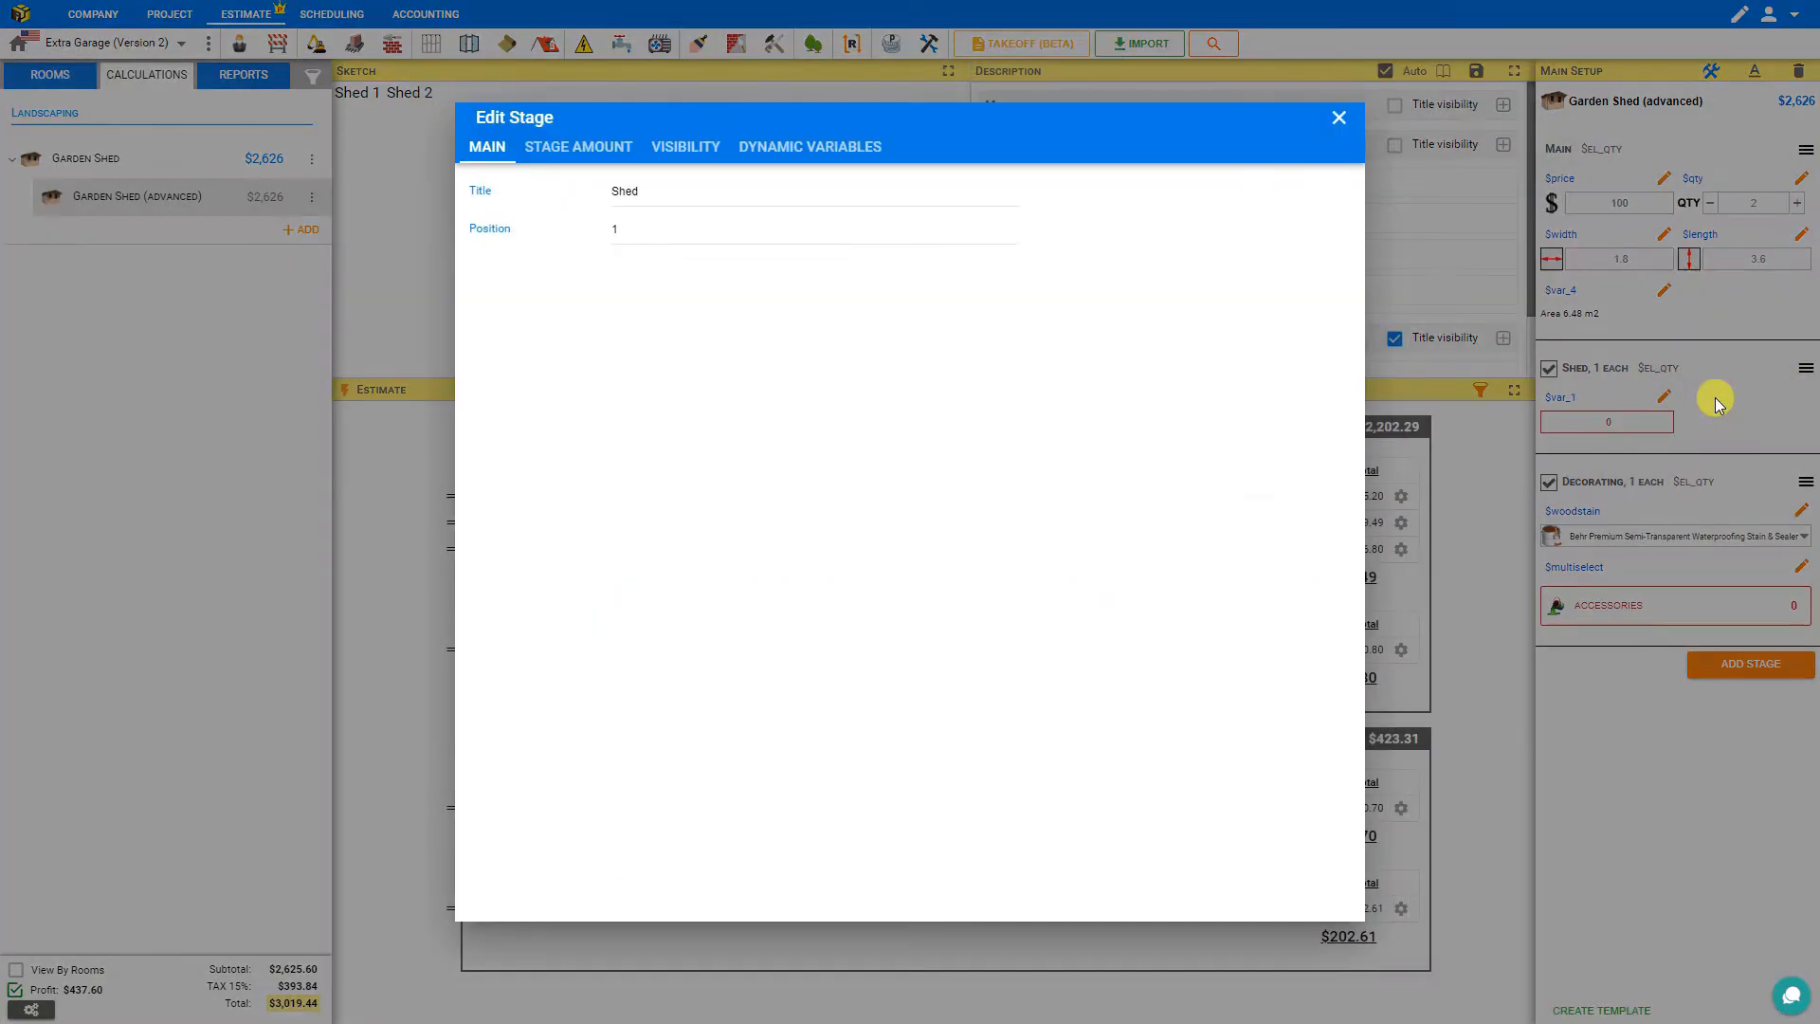
left_click(580, 148)
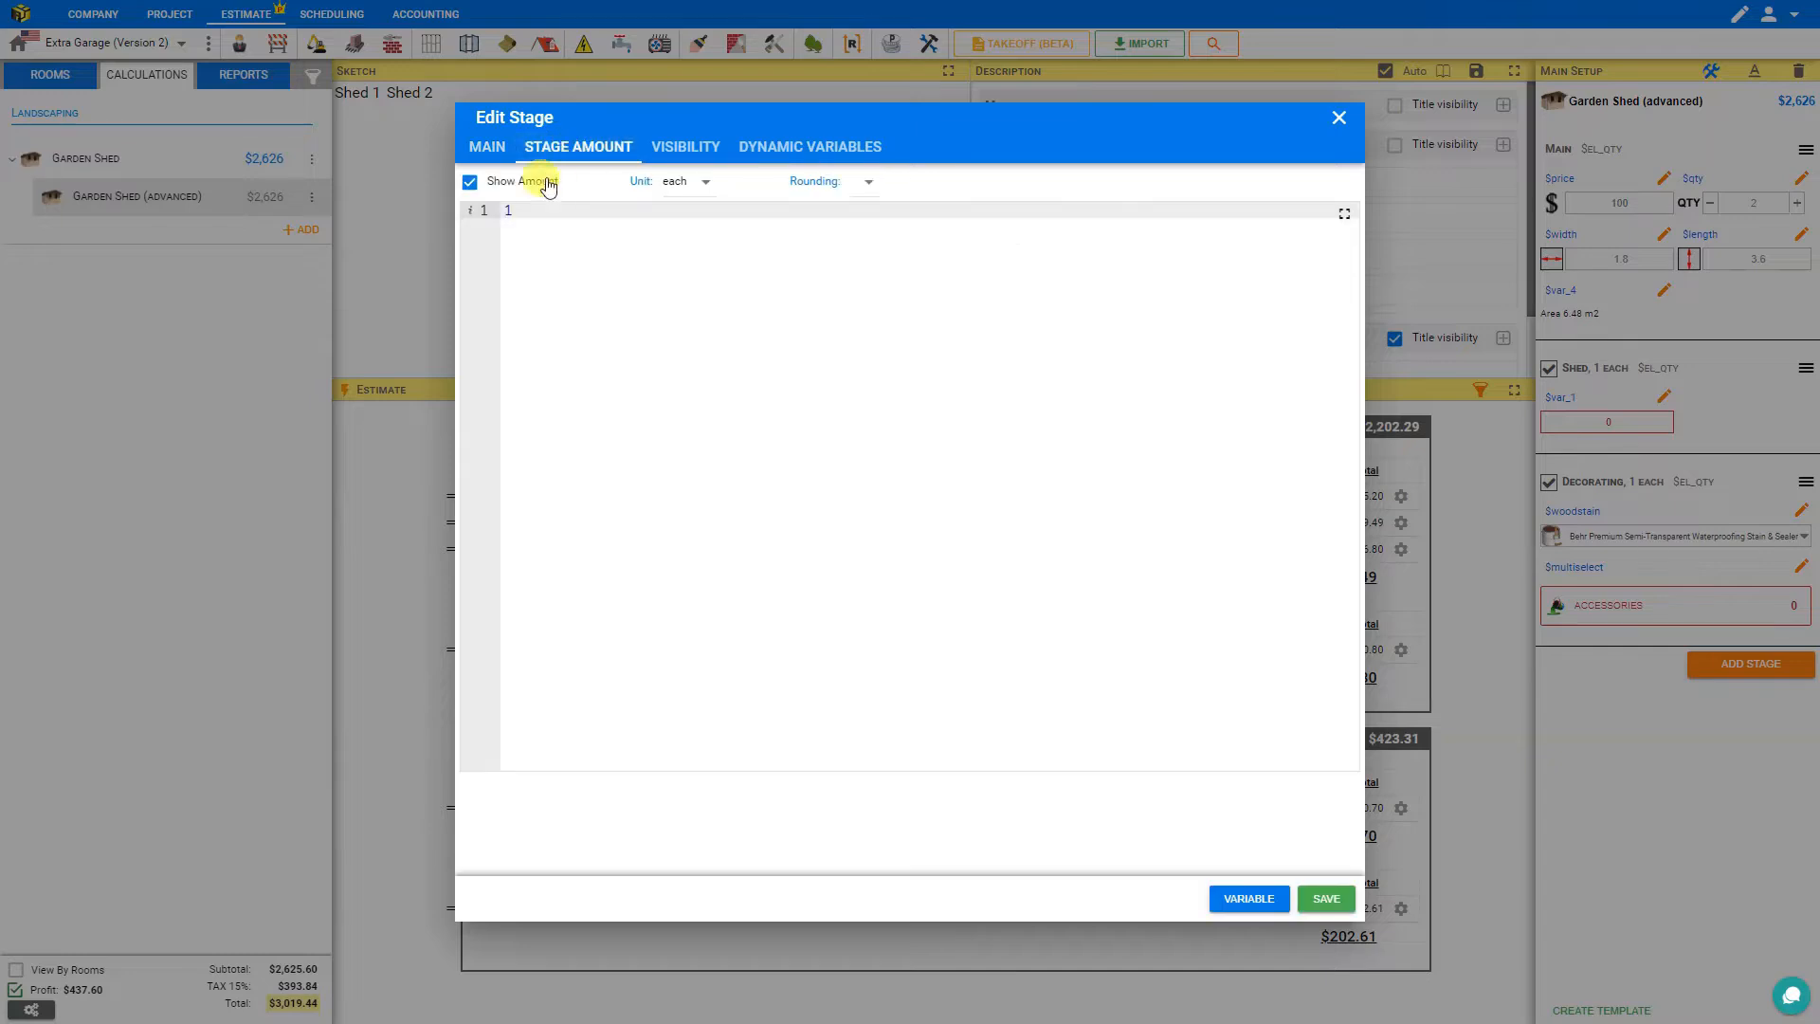
left_click(516, 209)
left_click_drag(513, 214, 495, 216)
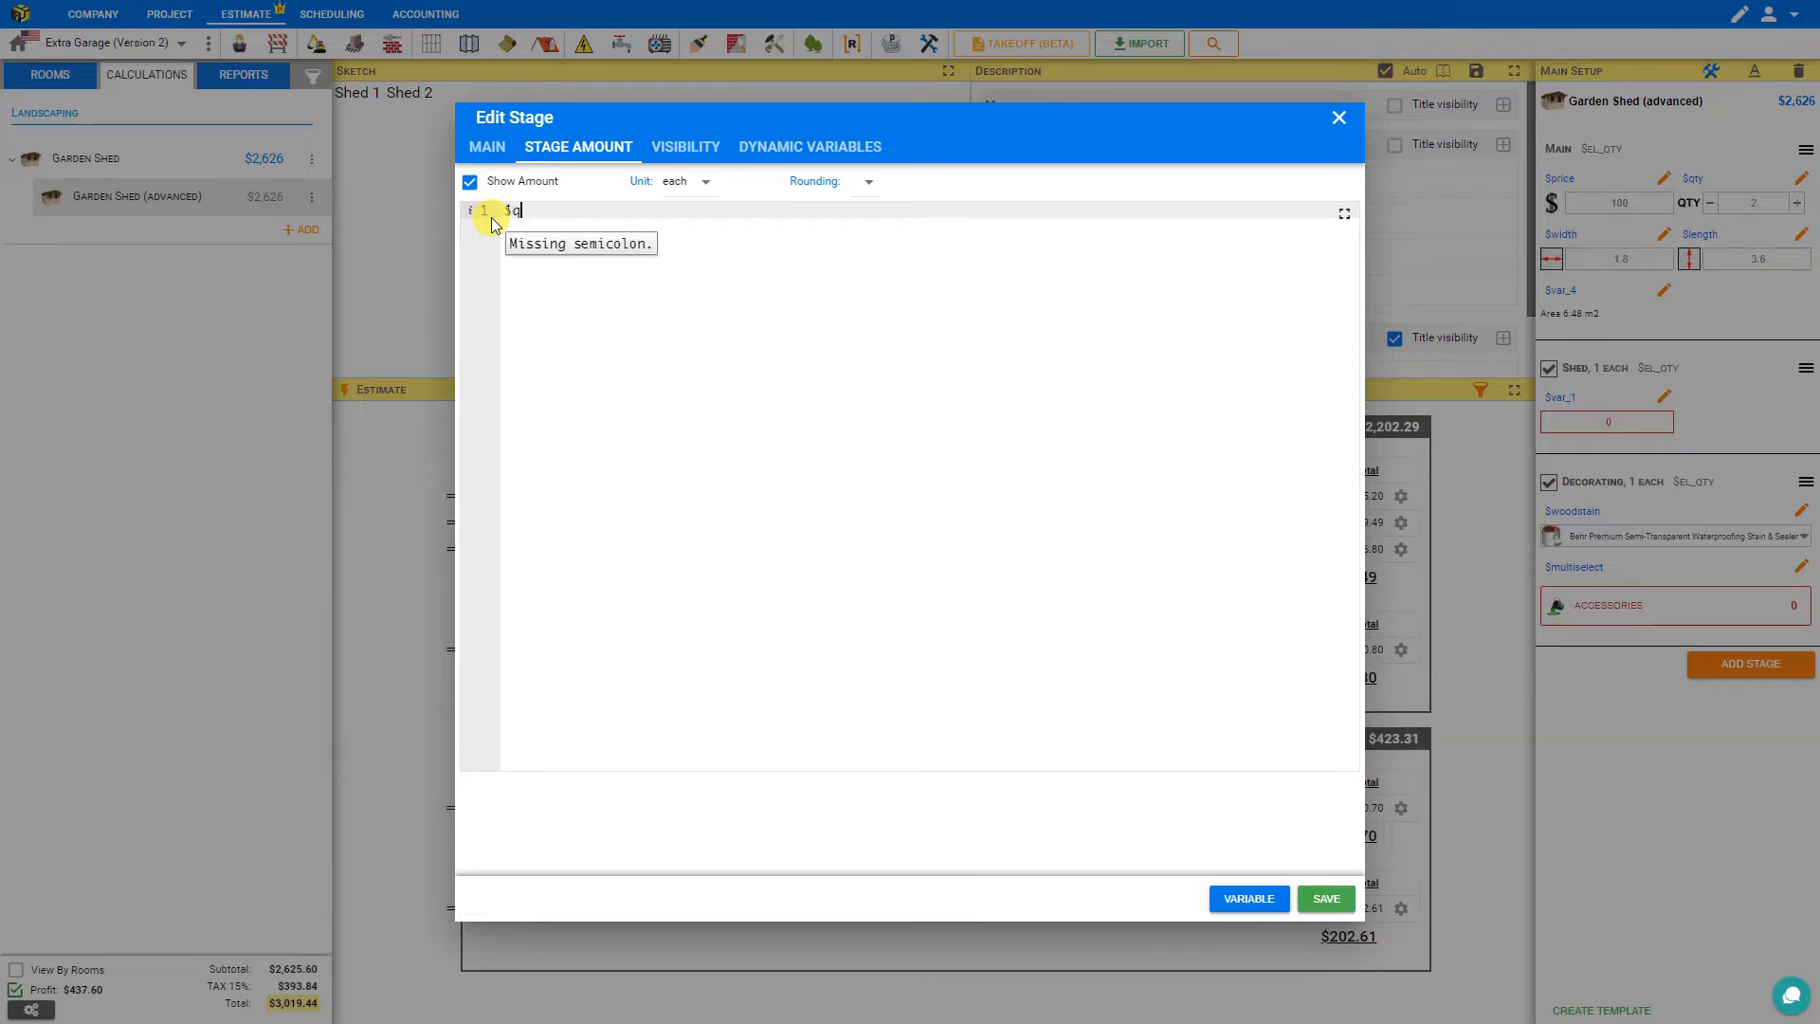
left_click(704, 183)
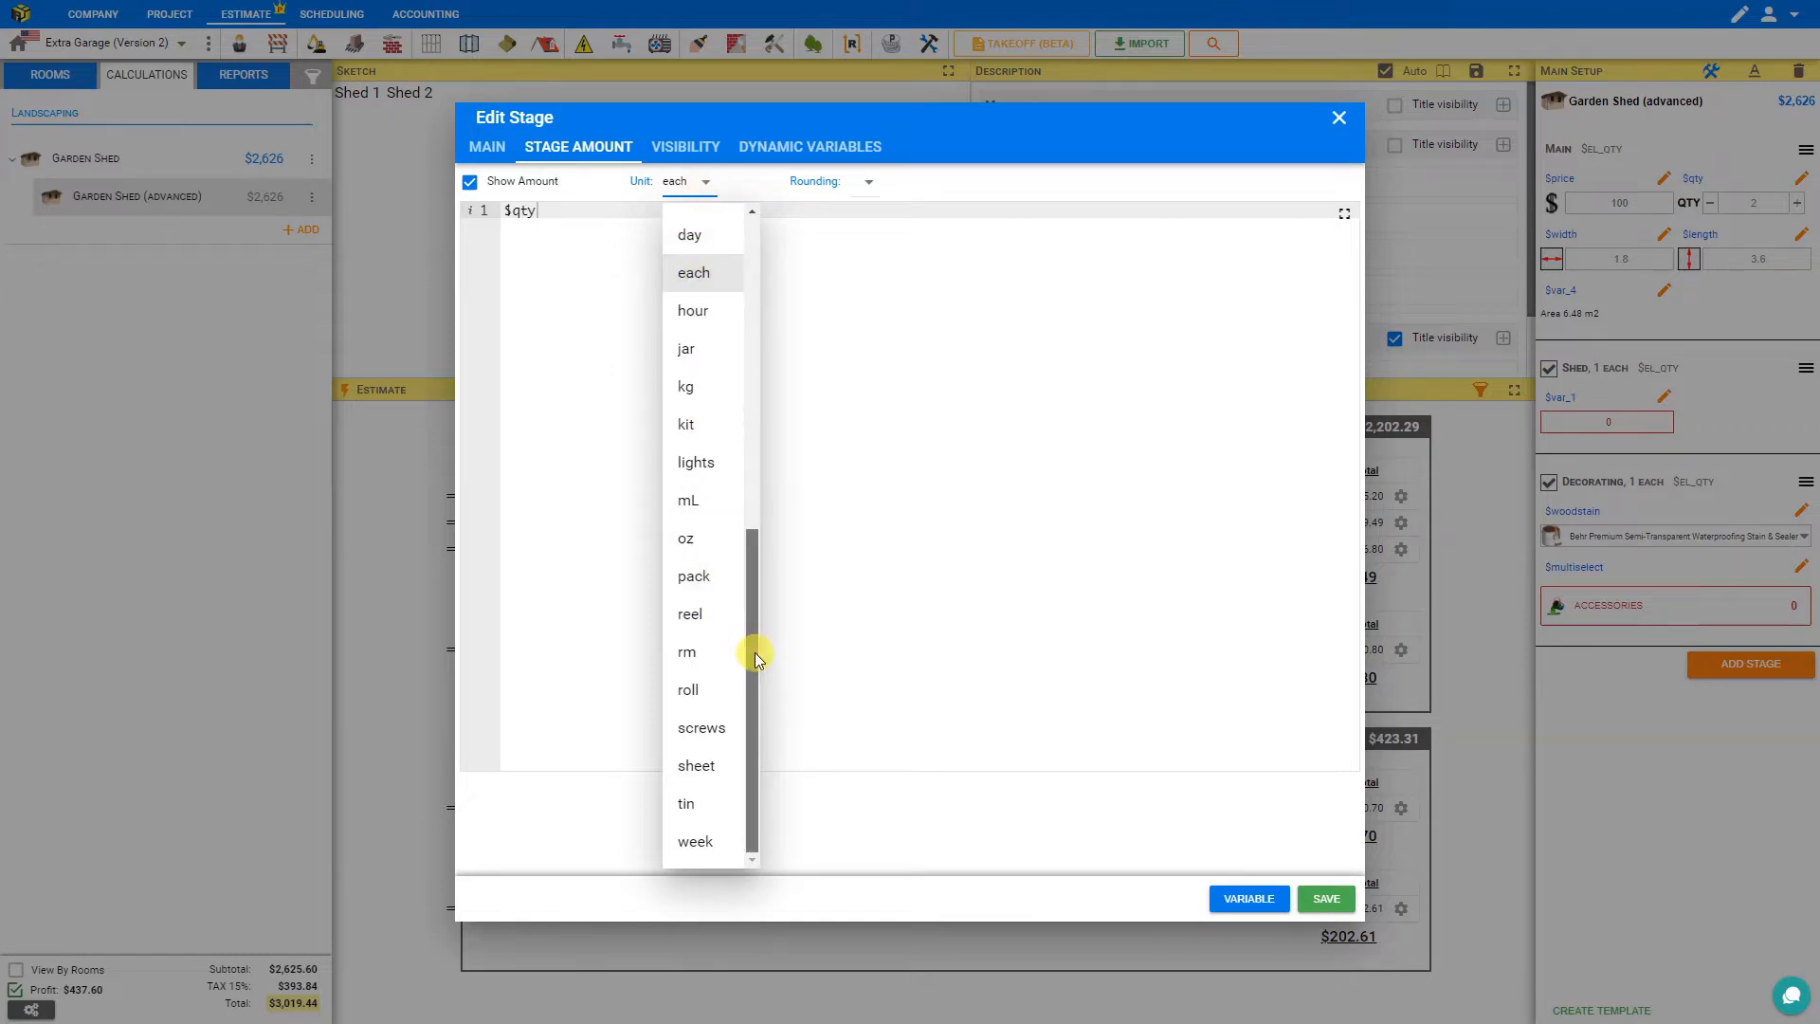
left_click_drag(754, 652, 754, 614)
left_click(693, 331)
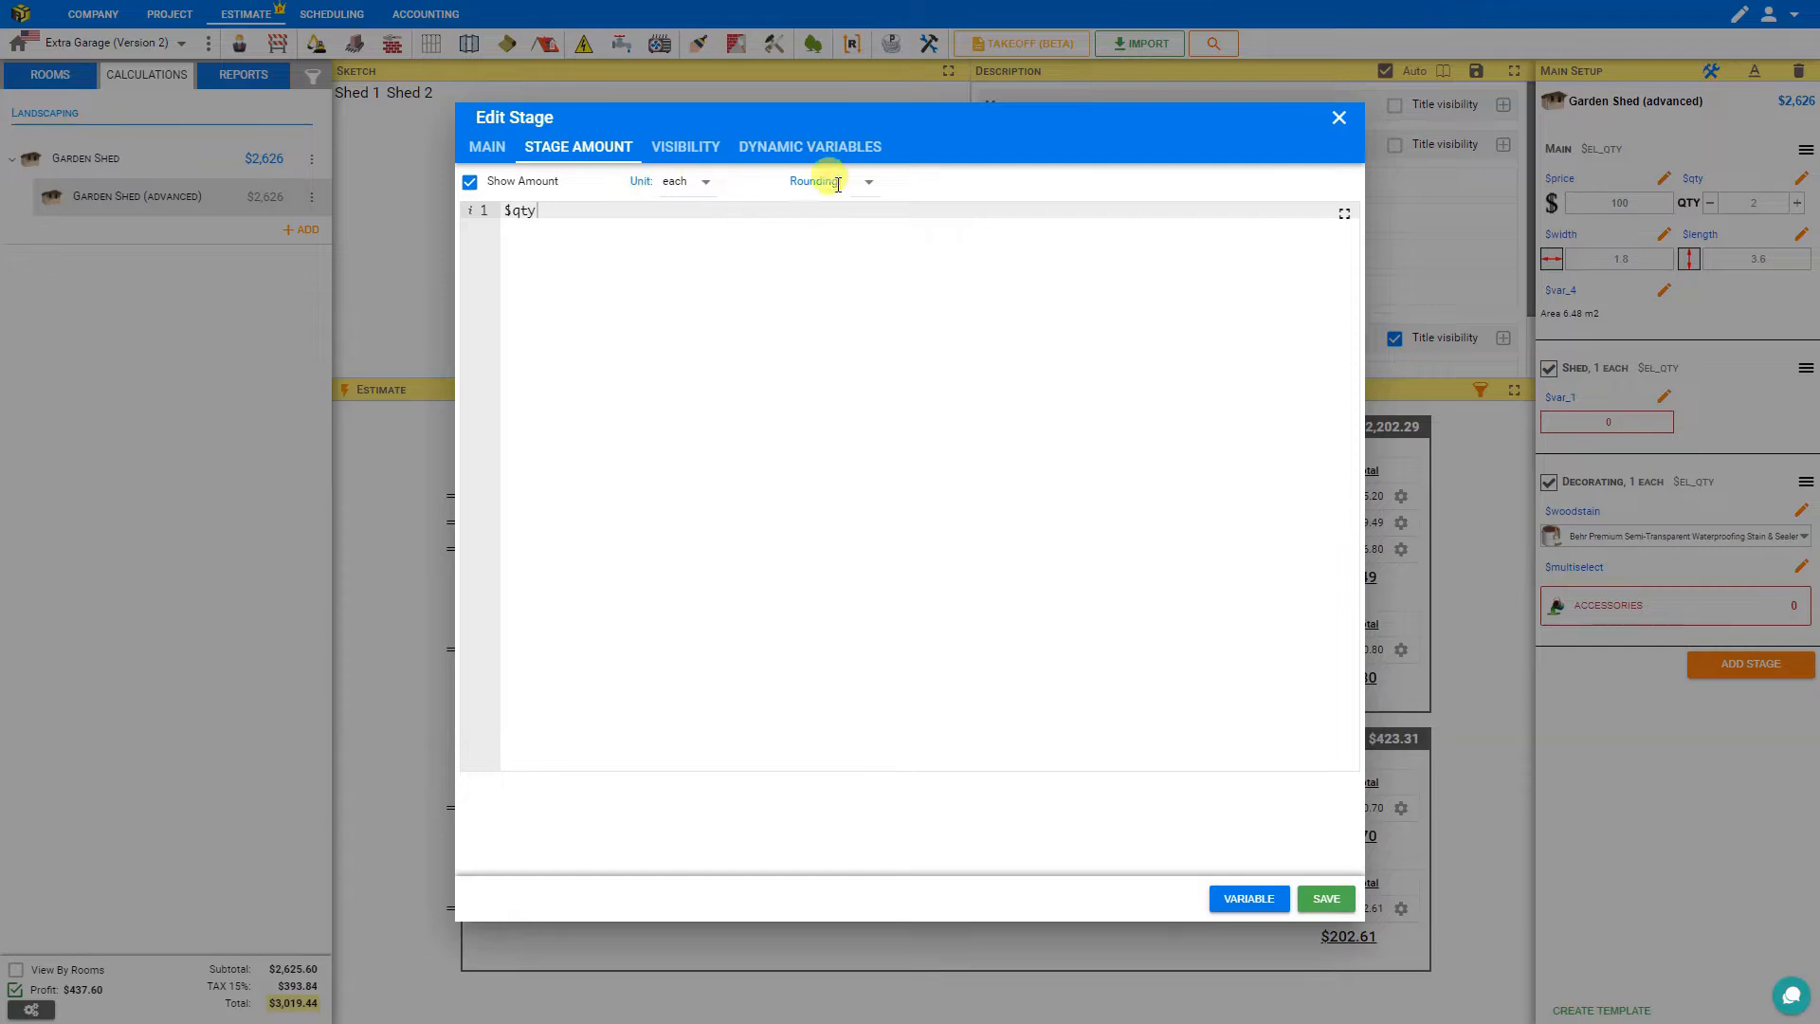
left_click(866, 194)
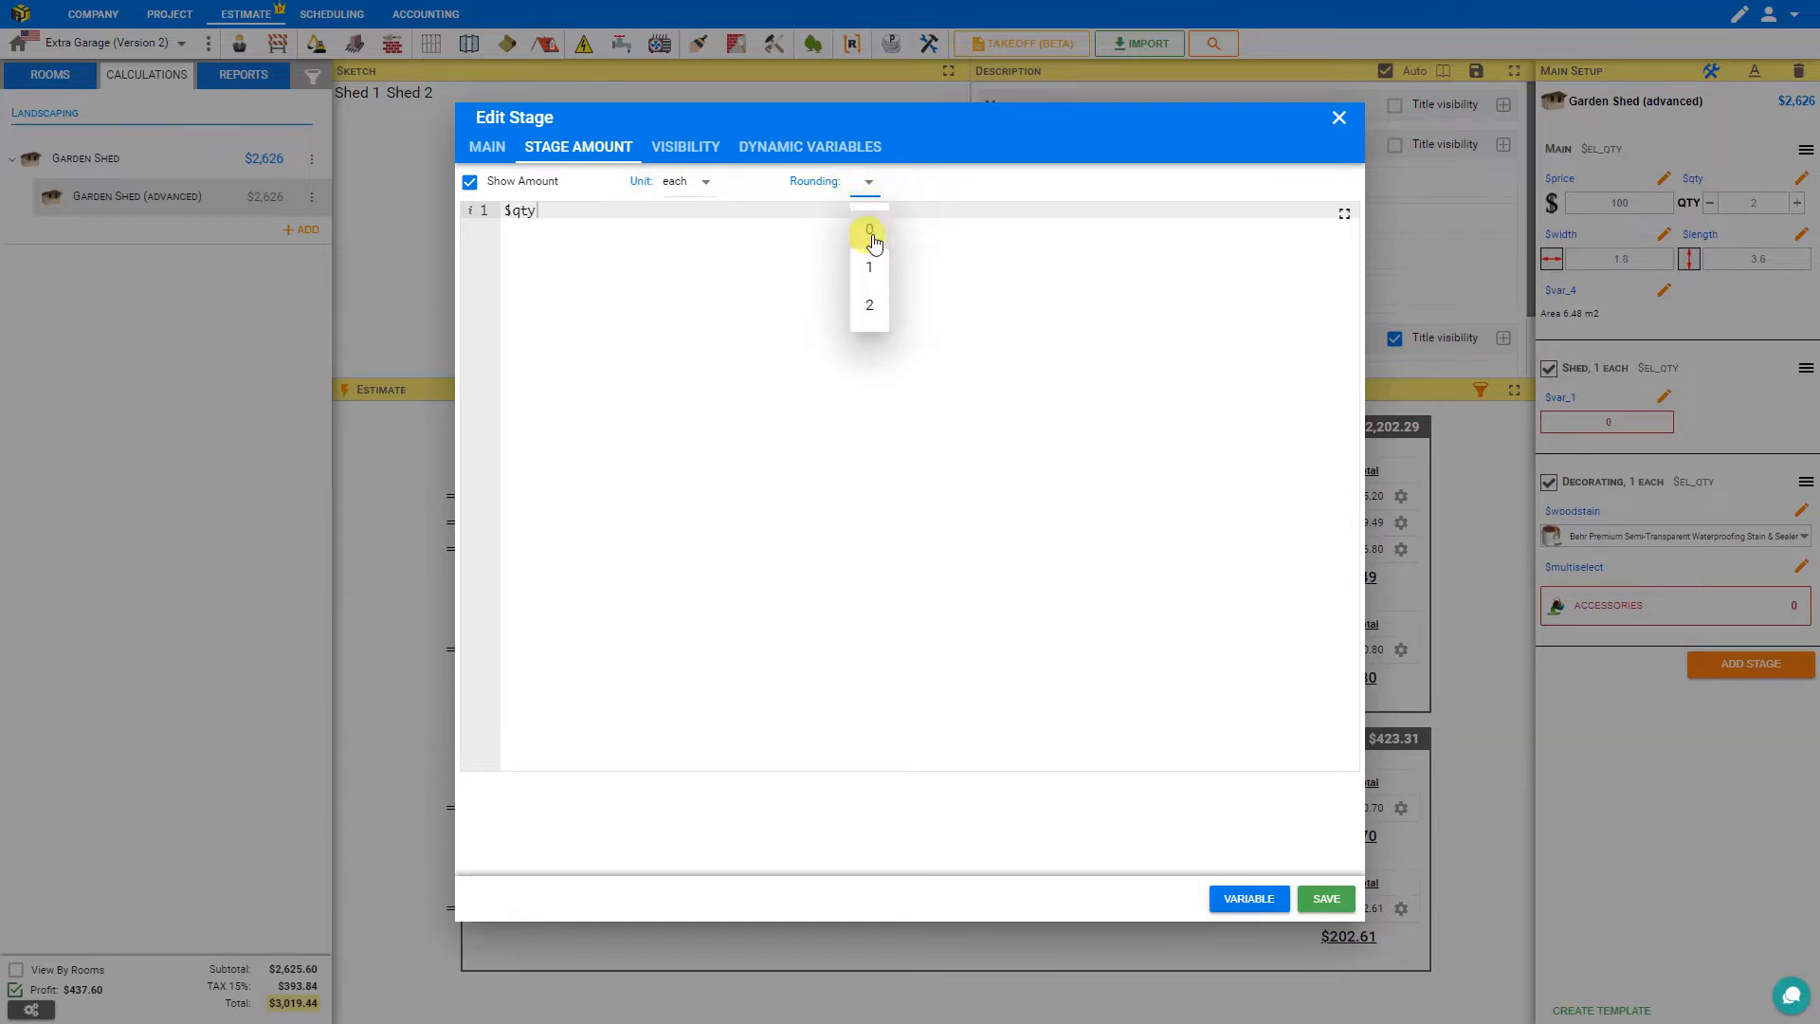
left_click(870, 227)
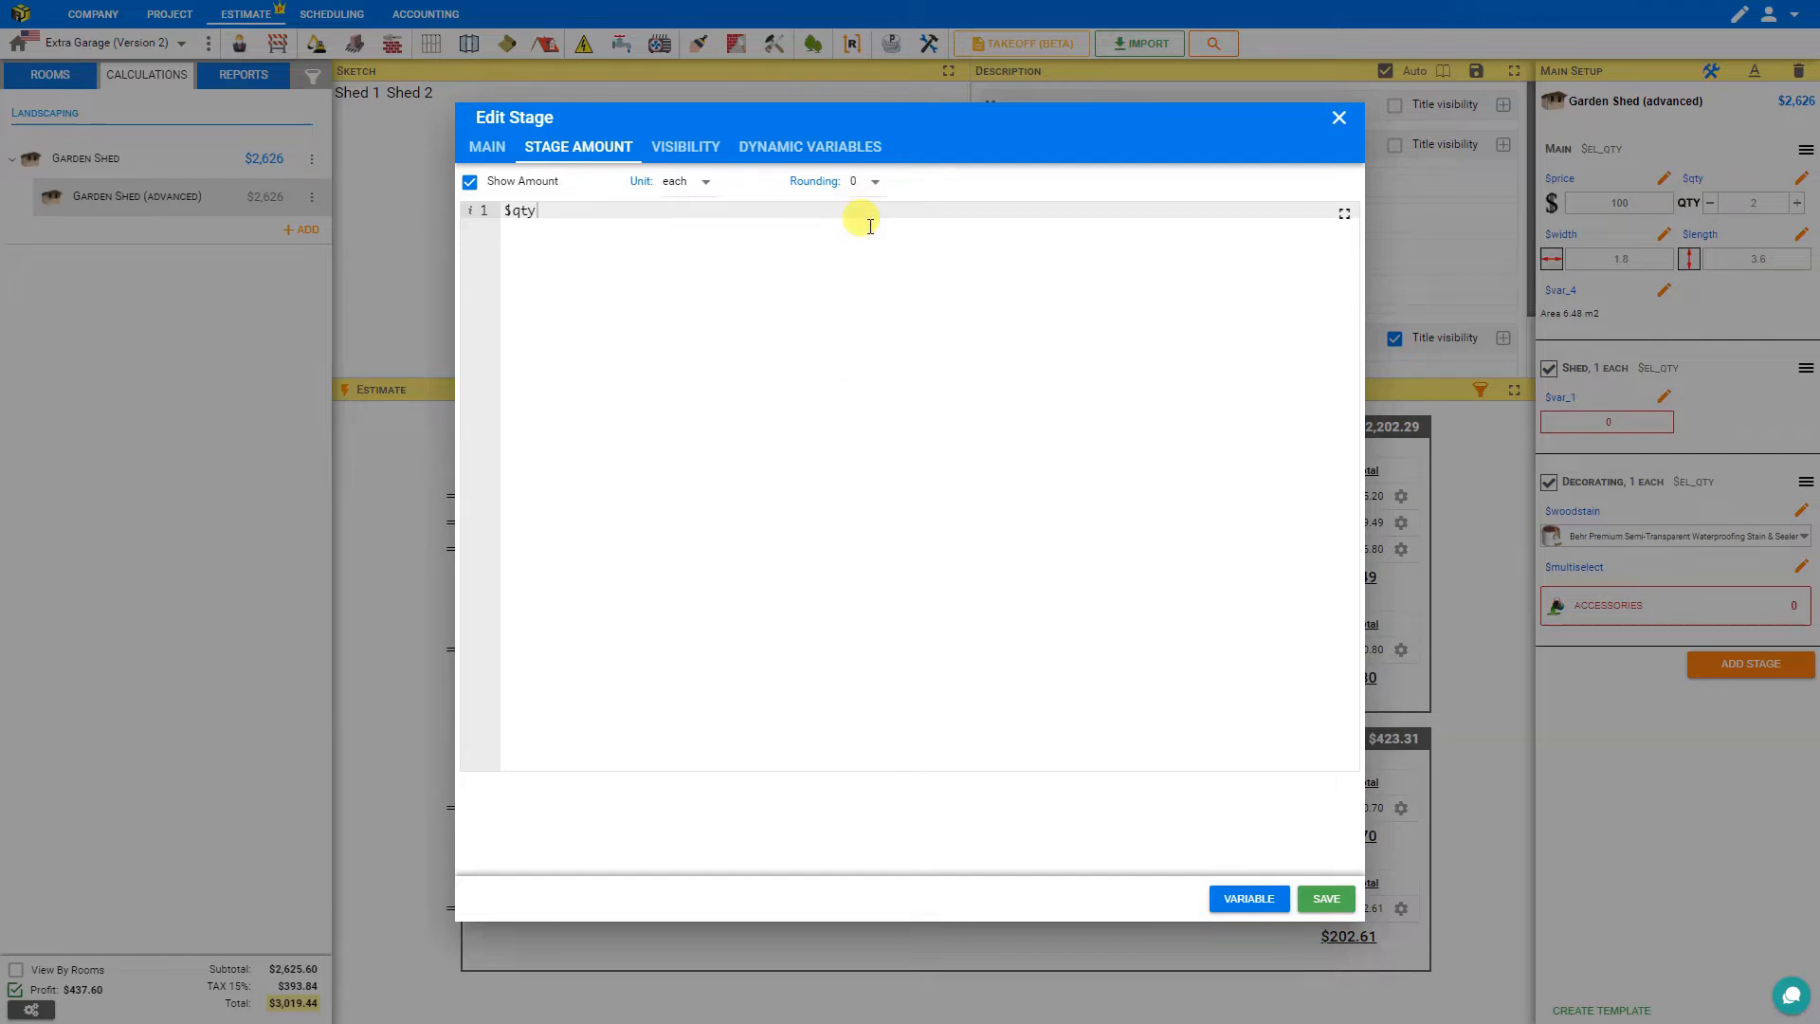
left_click(1329, 897)
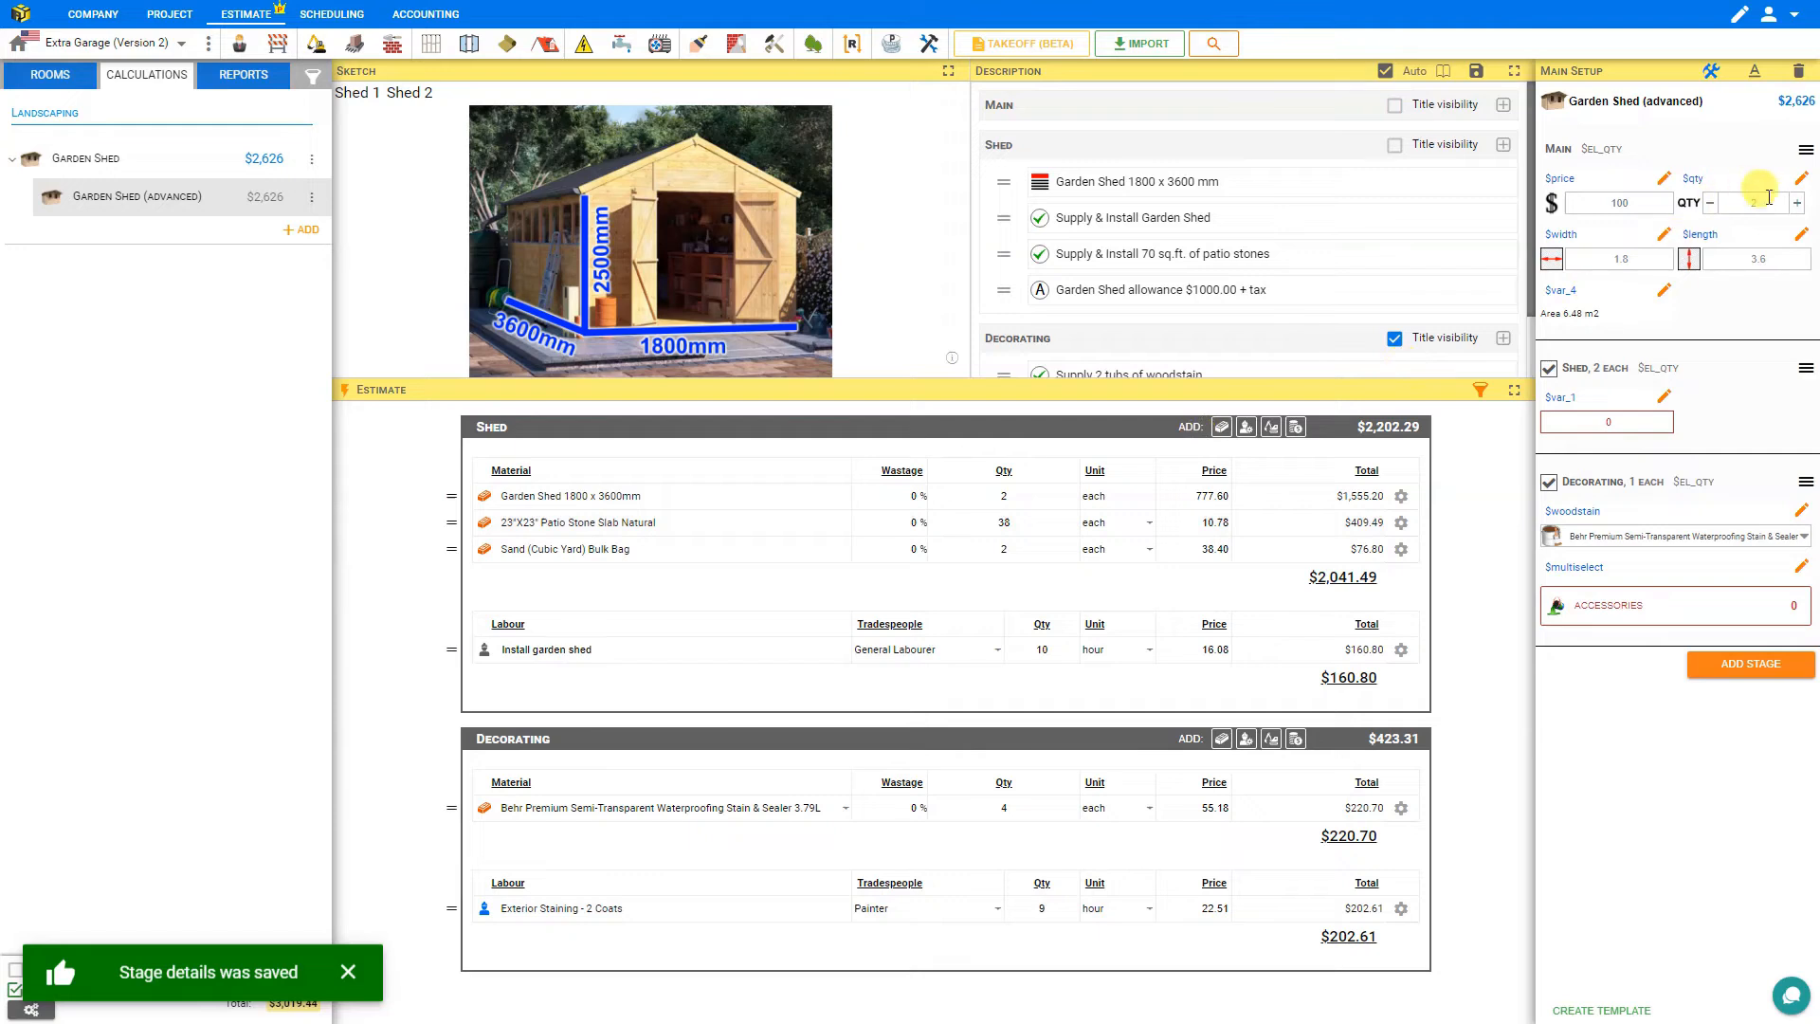
Step the shed quantity up to 4 and back down to 1.
left_click(1796, 204)
left_click(1796, 204)
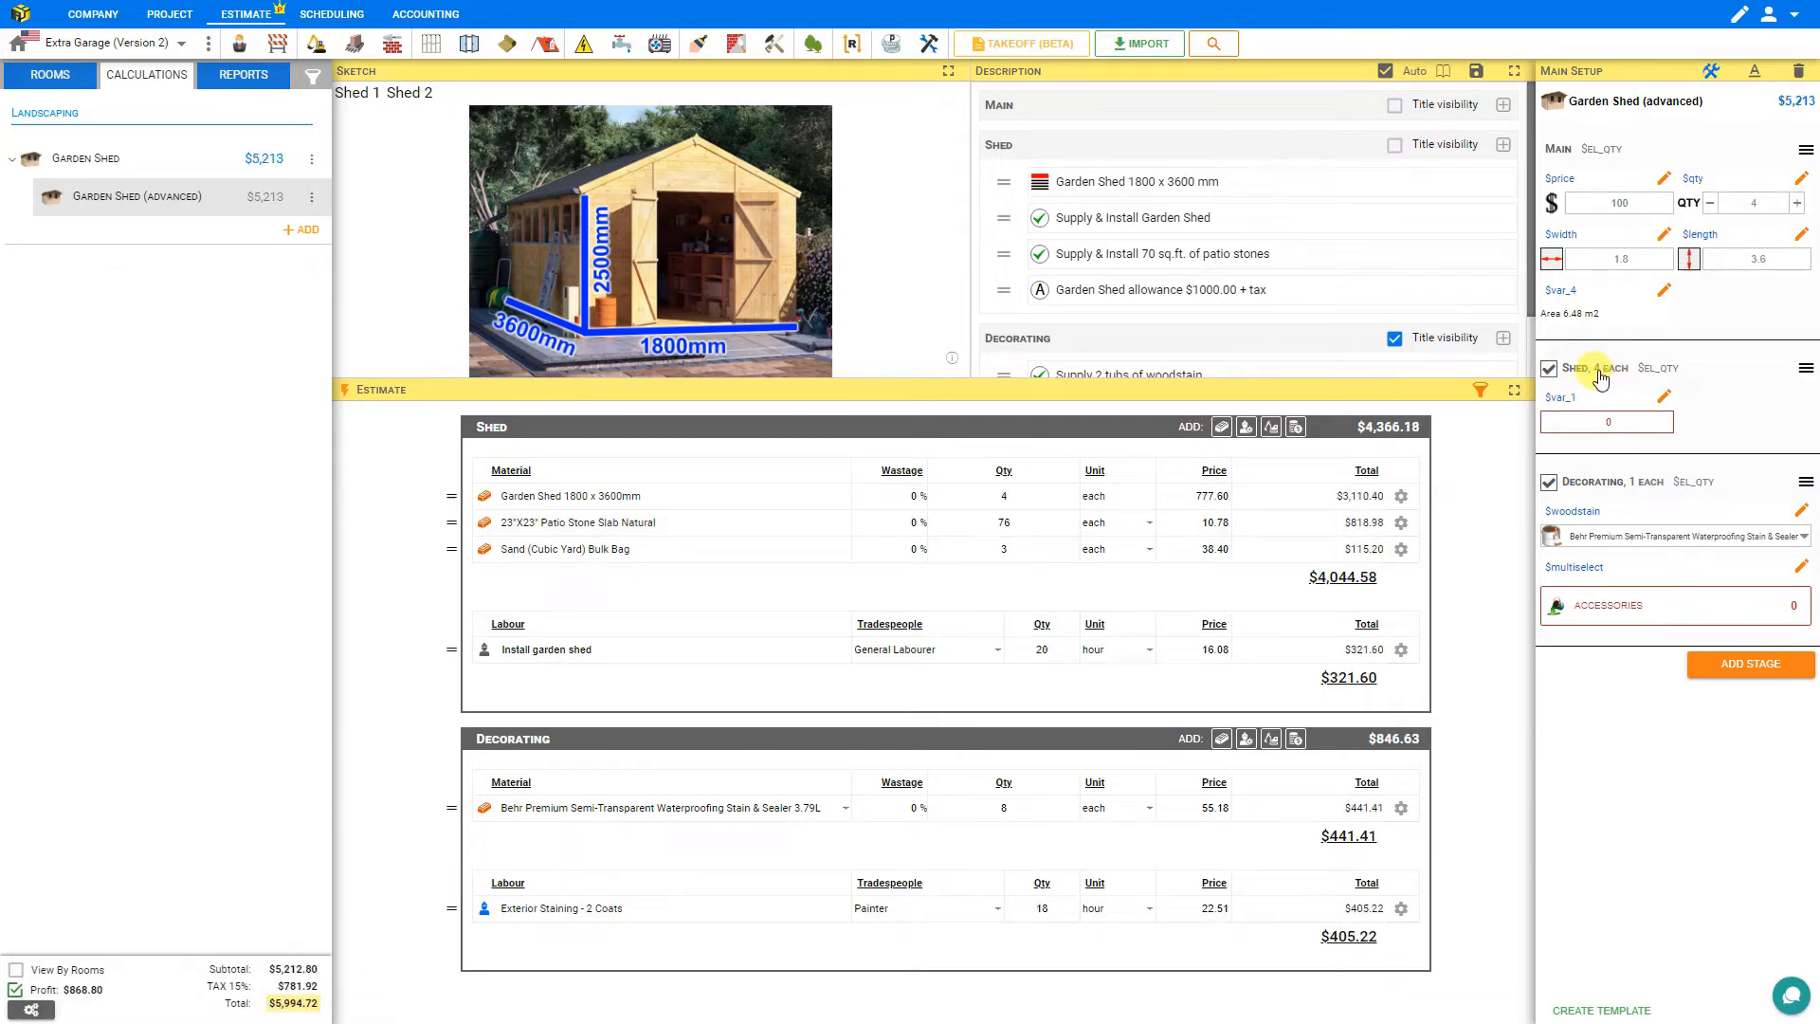
left_click(1708, 204)
left_click(1708, 203)
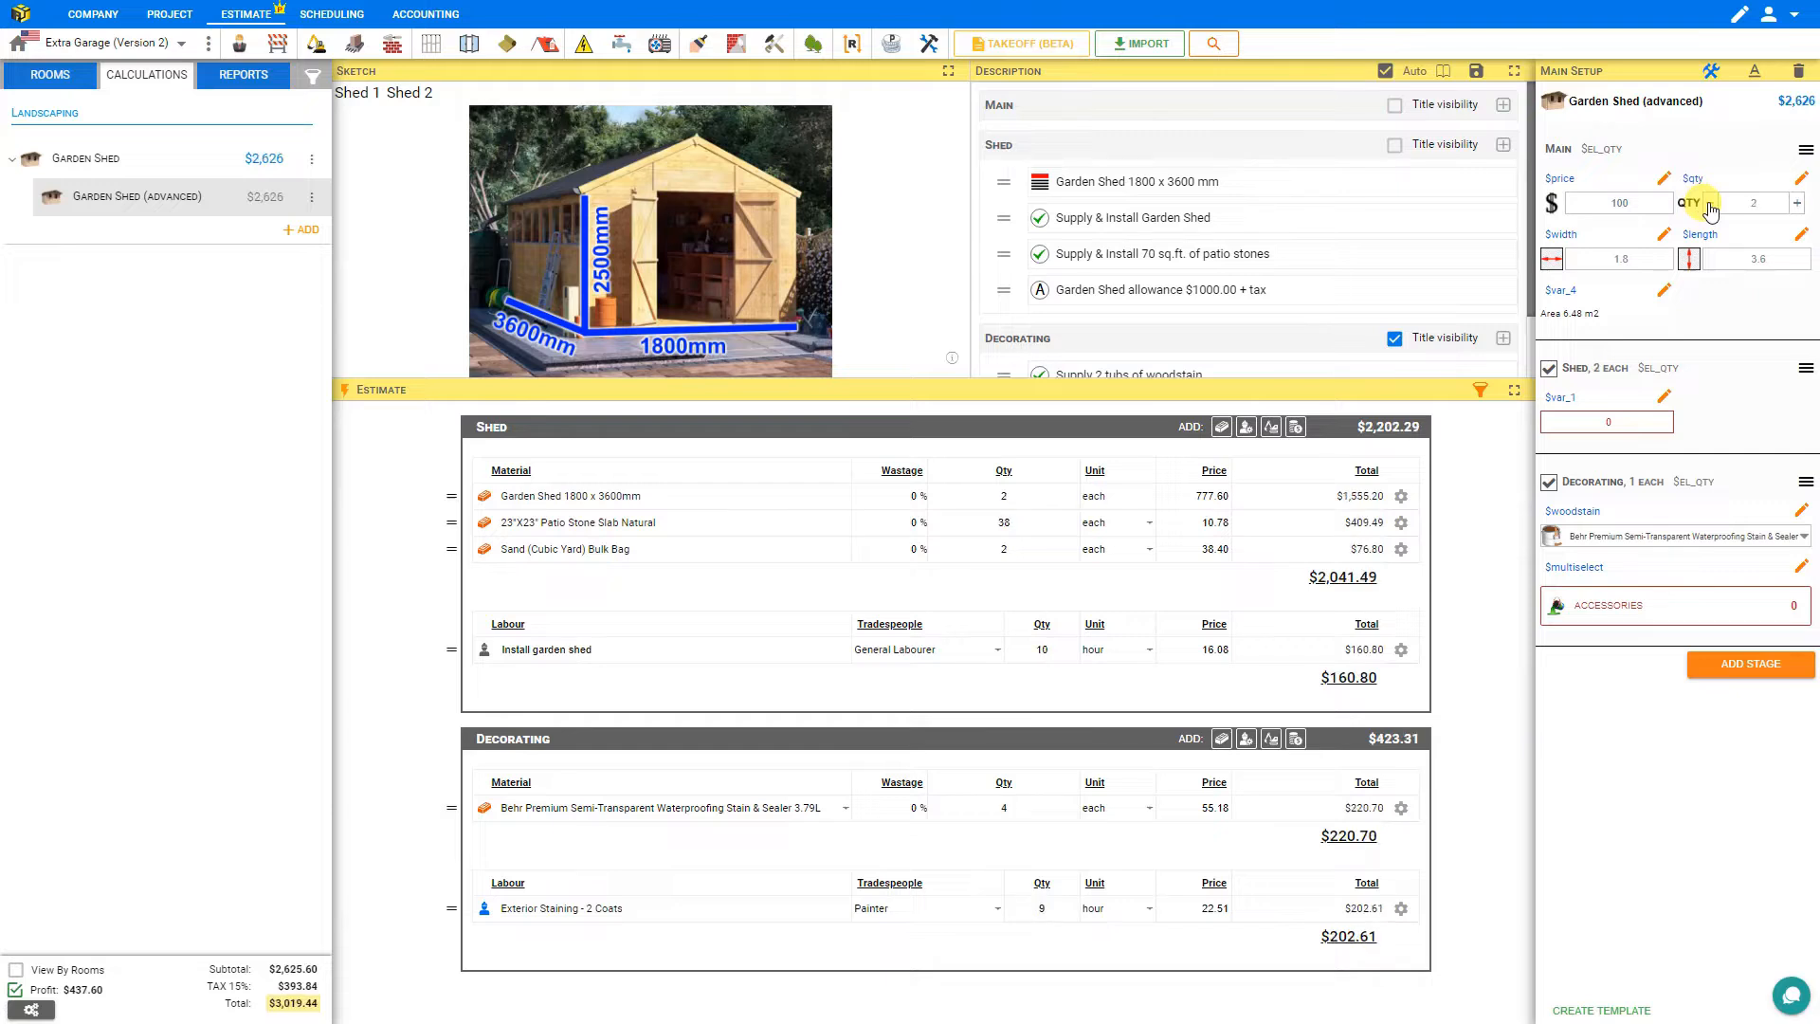
left_click(1708, 203)
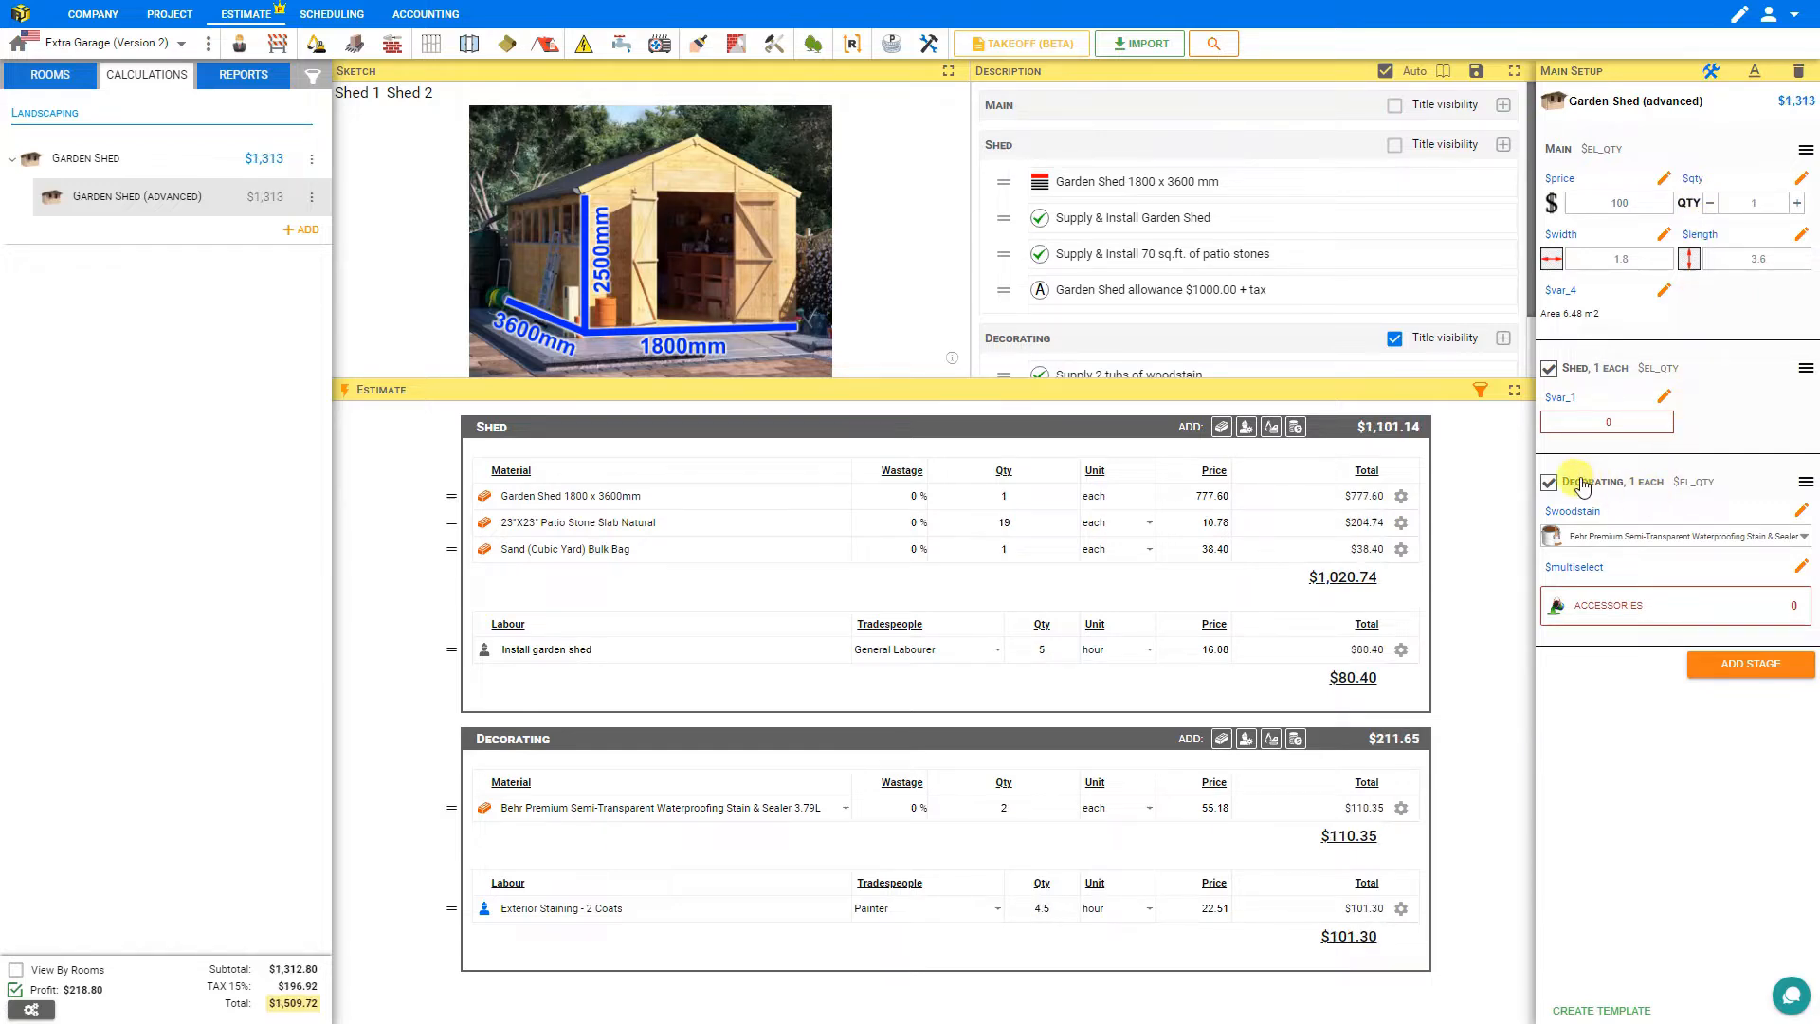
Set the Decorating stage amount formula to ($width*2 + $length*2) * 2.5 * $qty.
left_click(1804, 483)
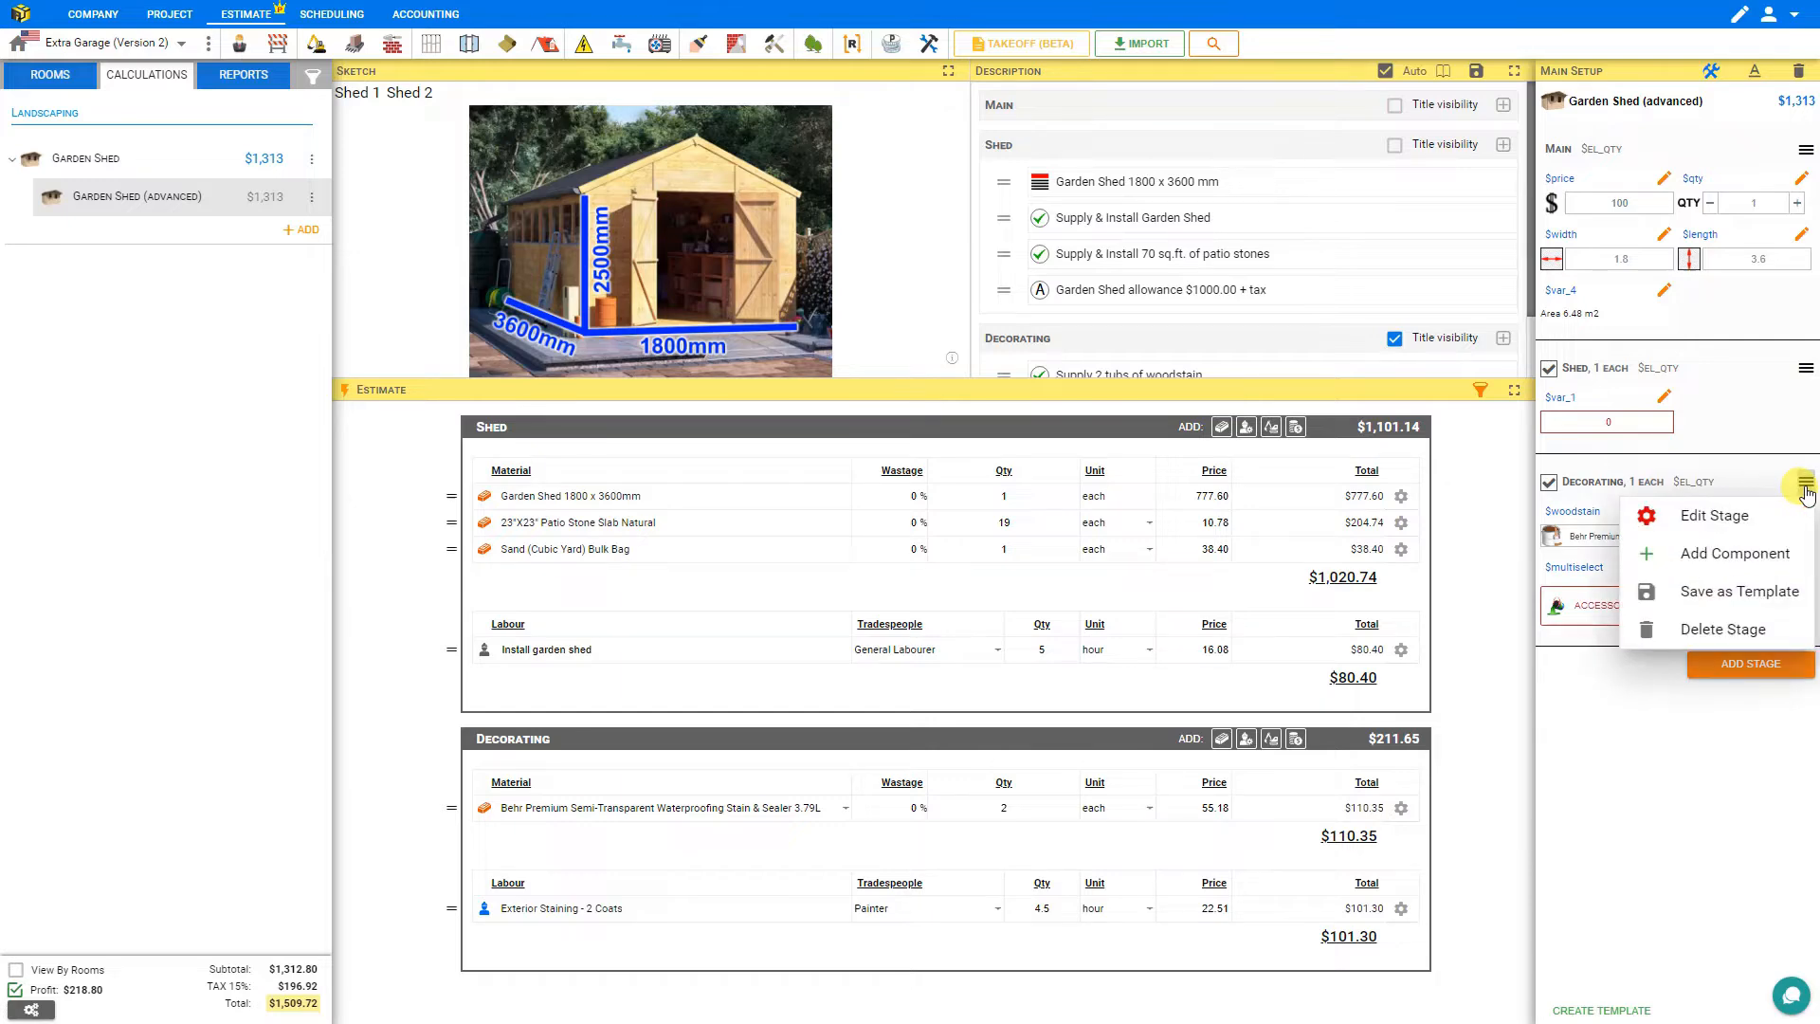
left_click(1709, 518)
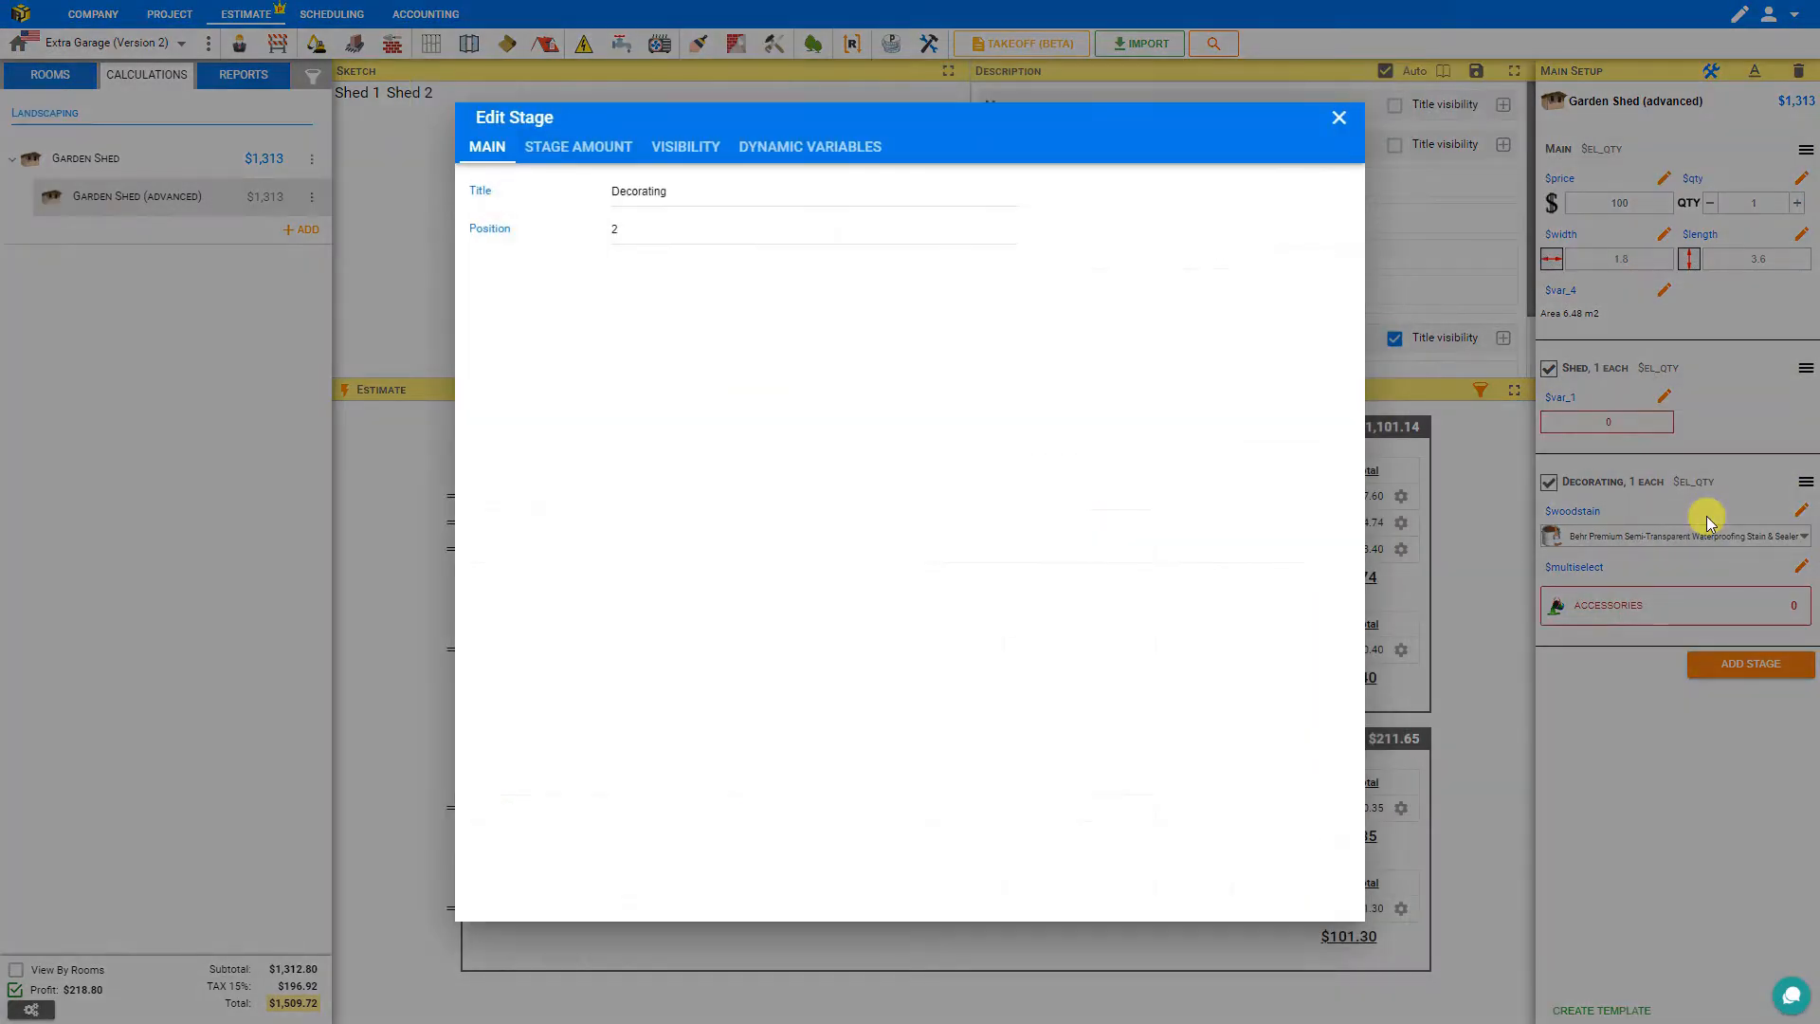
left_click(586, 151)
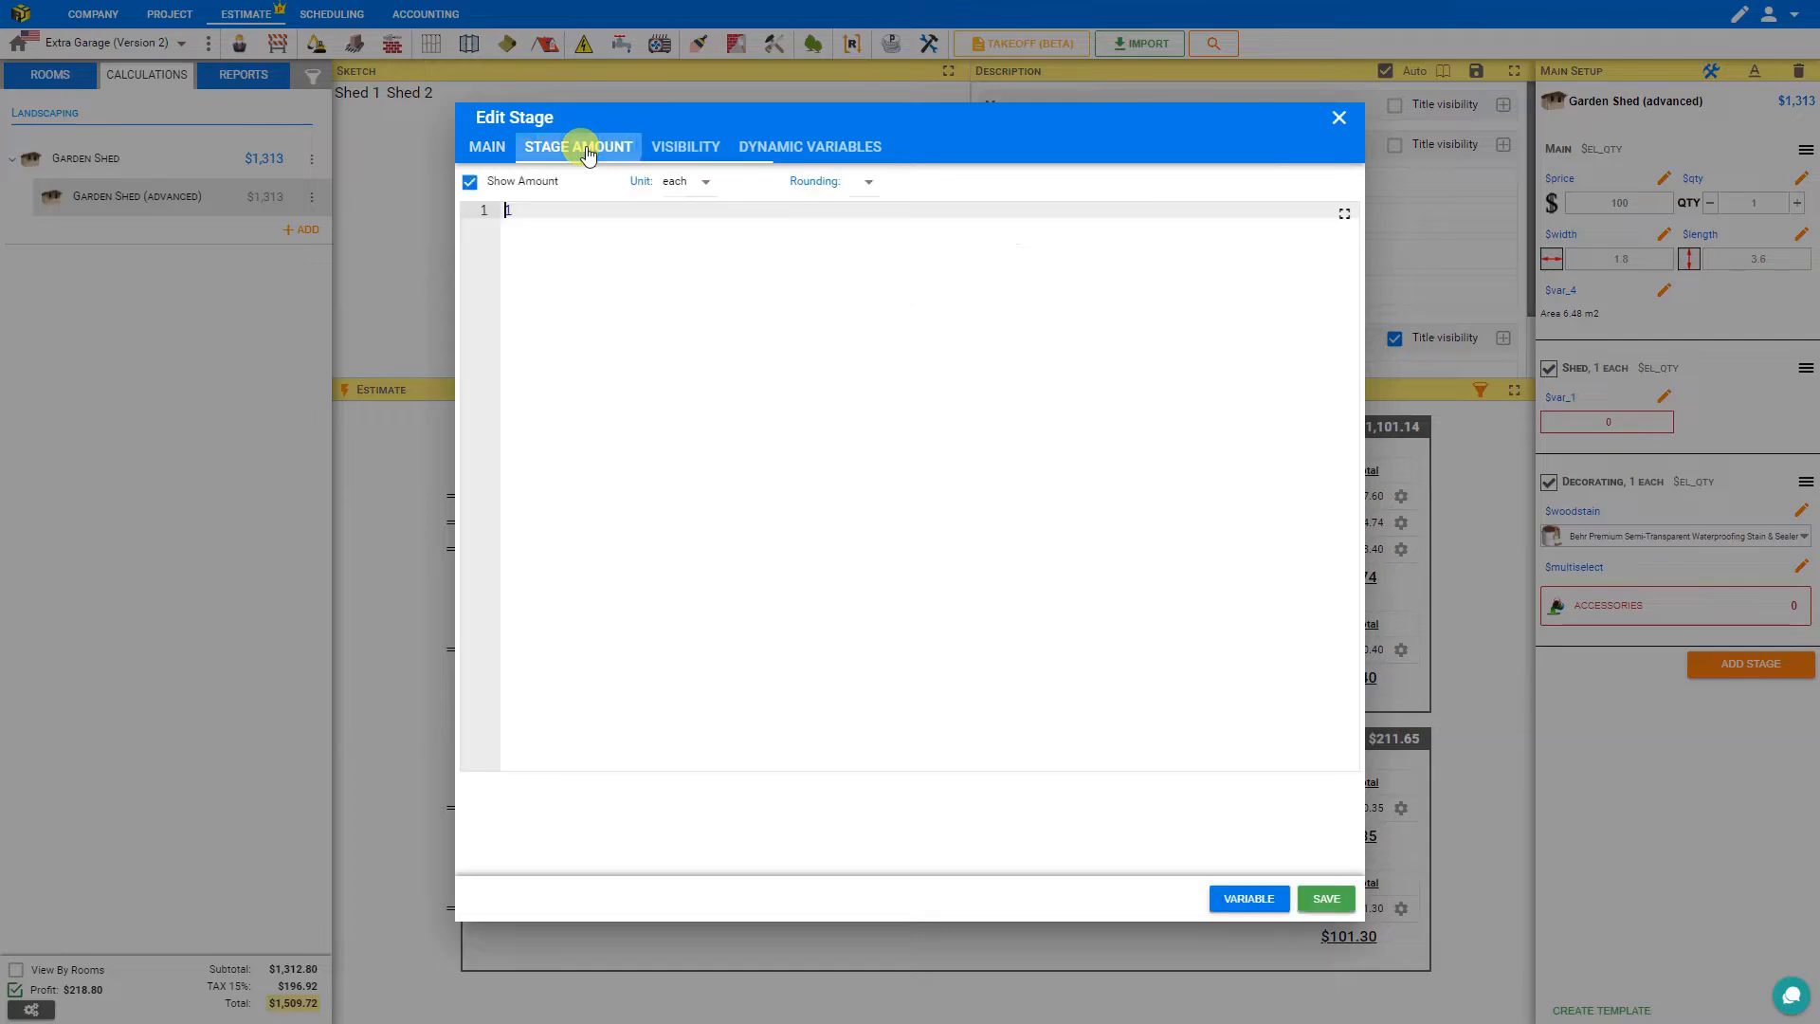
left_click(523, 207)
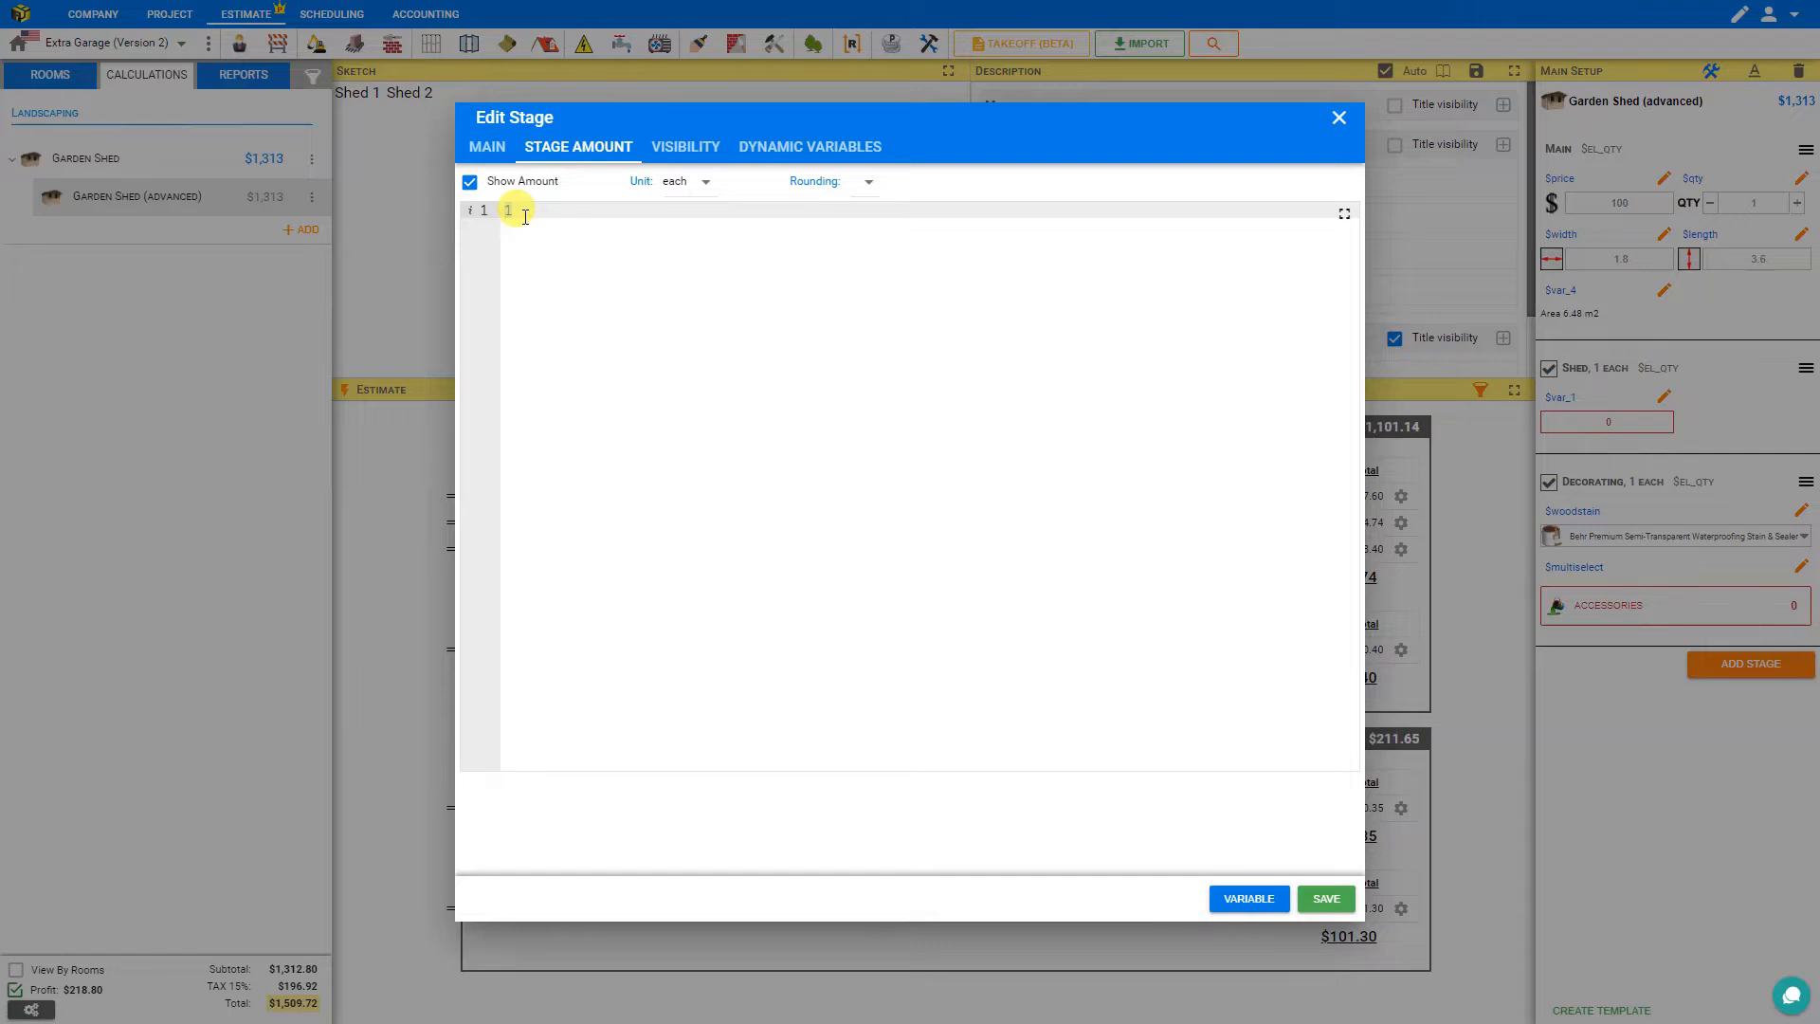
type("($width*2 + $length*2")
type("*2.5")
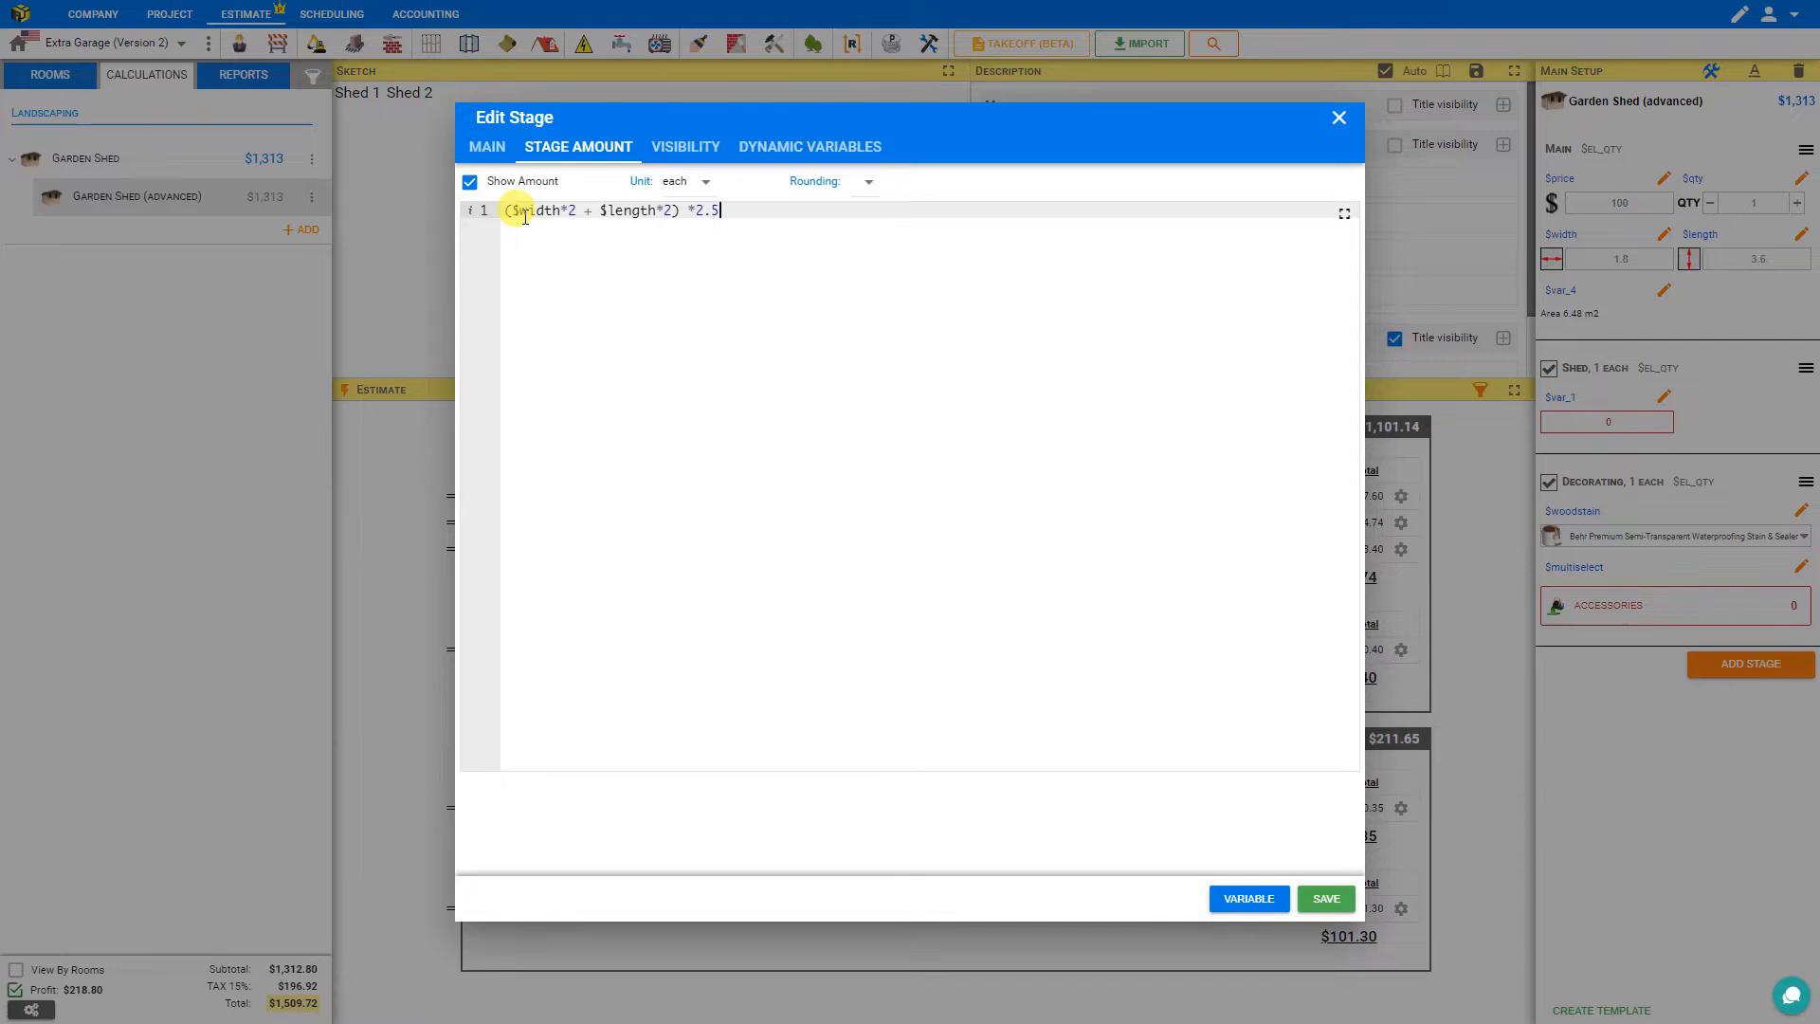
key("Left")
type("y")
key("Left")
key("Left")
key("Left")
type("$")
key("End")
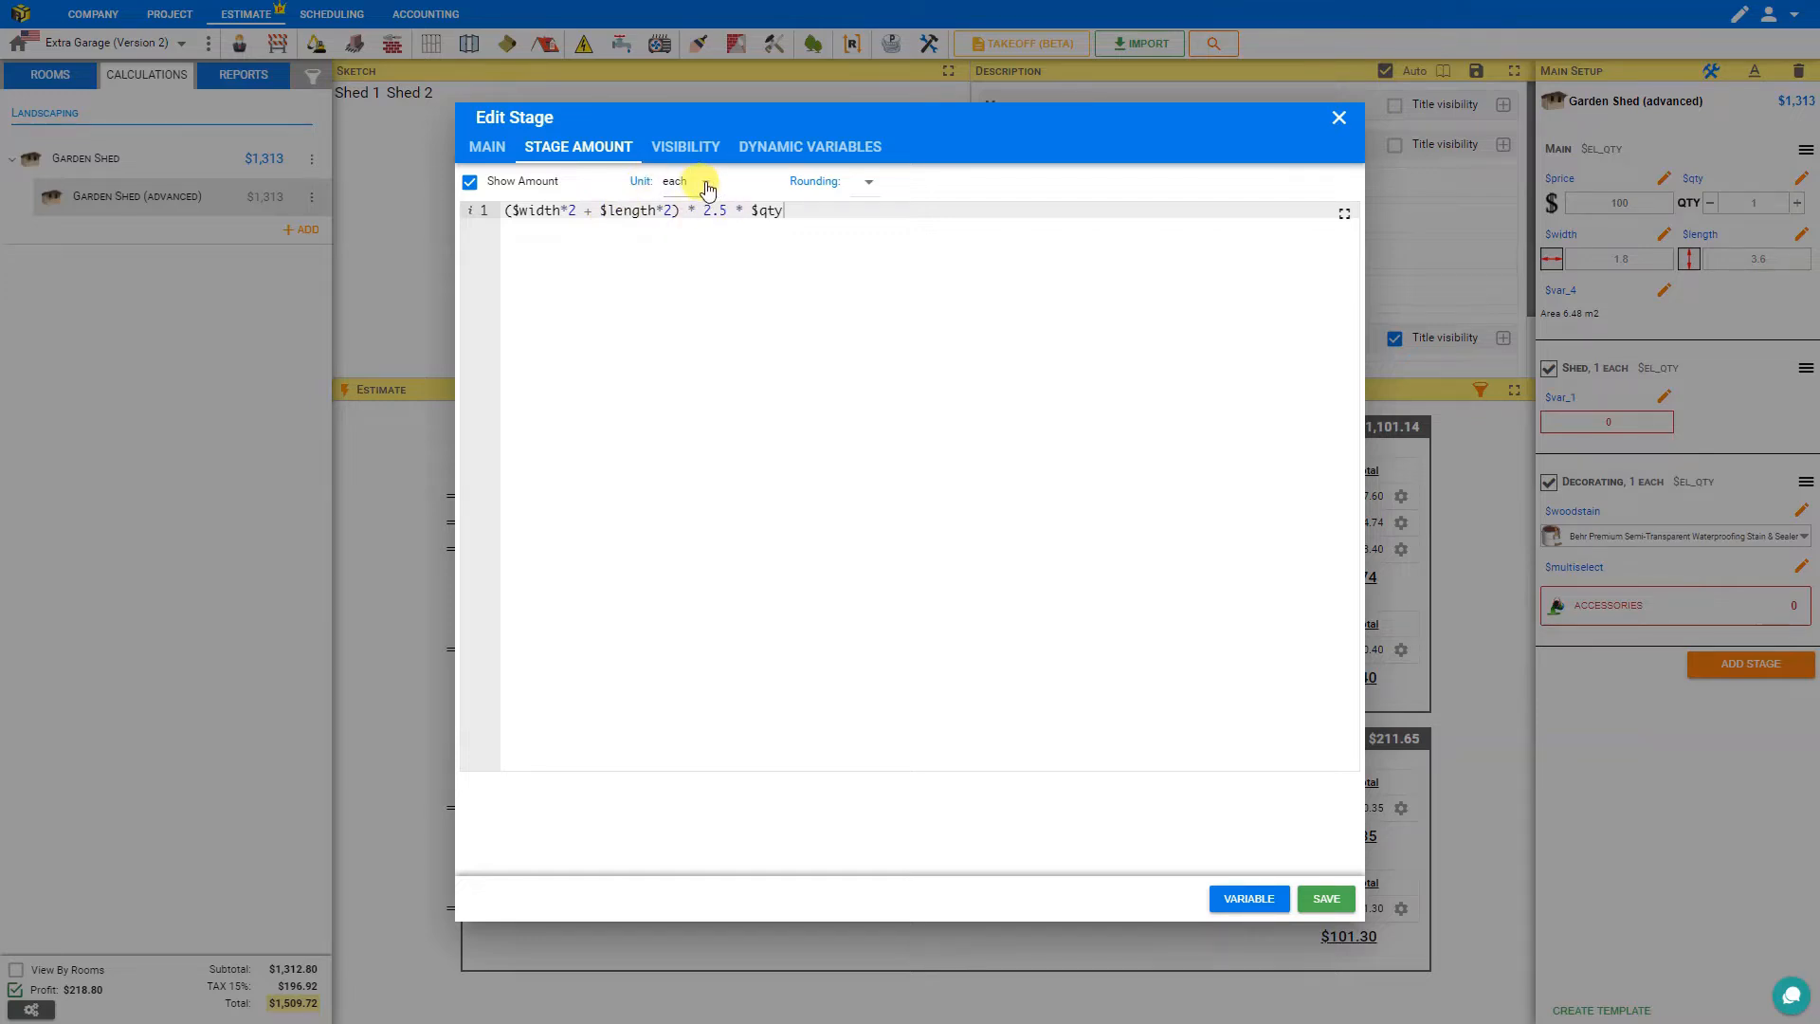
Set the Decorating stage unit to M3 and its rounding to 1.
left_click(706, 188)
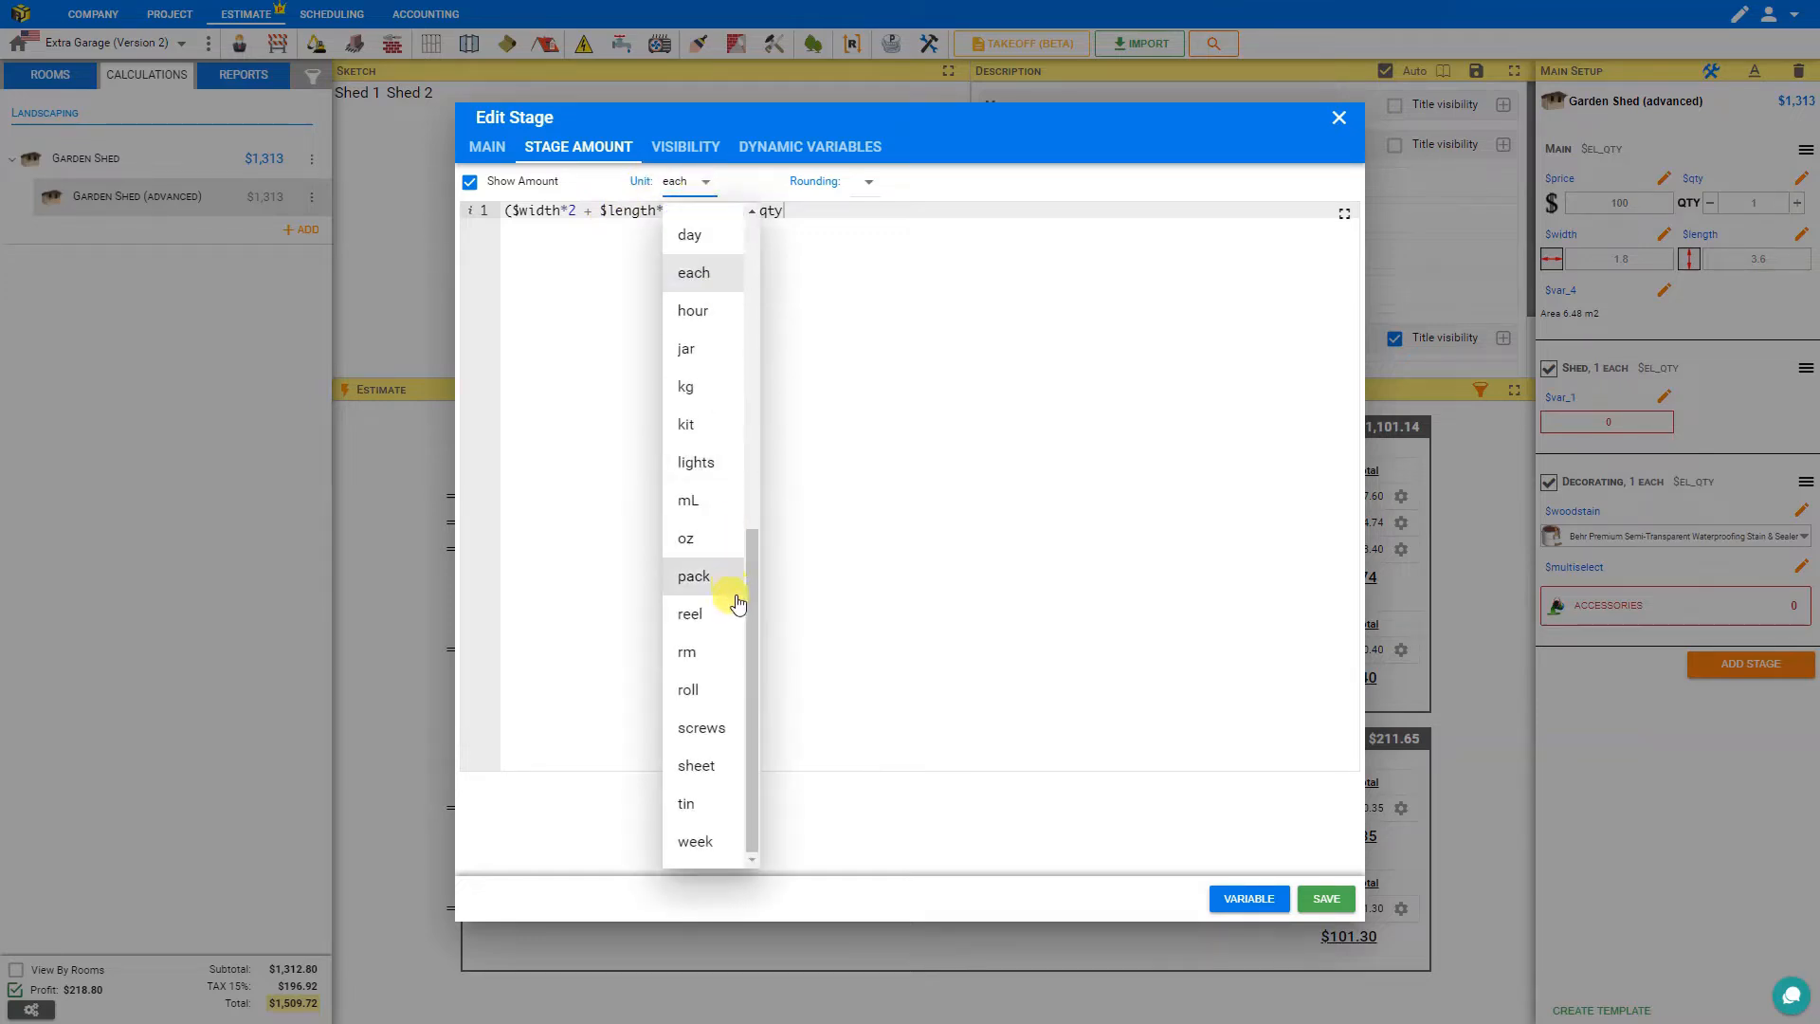
left_click_drag(749, 620, 755, 384)
left_click(709, 343)
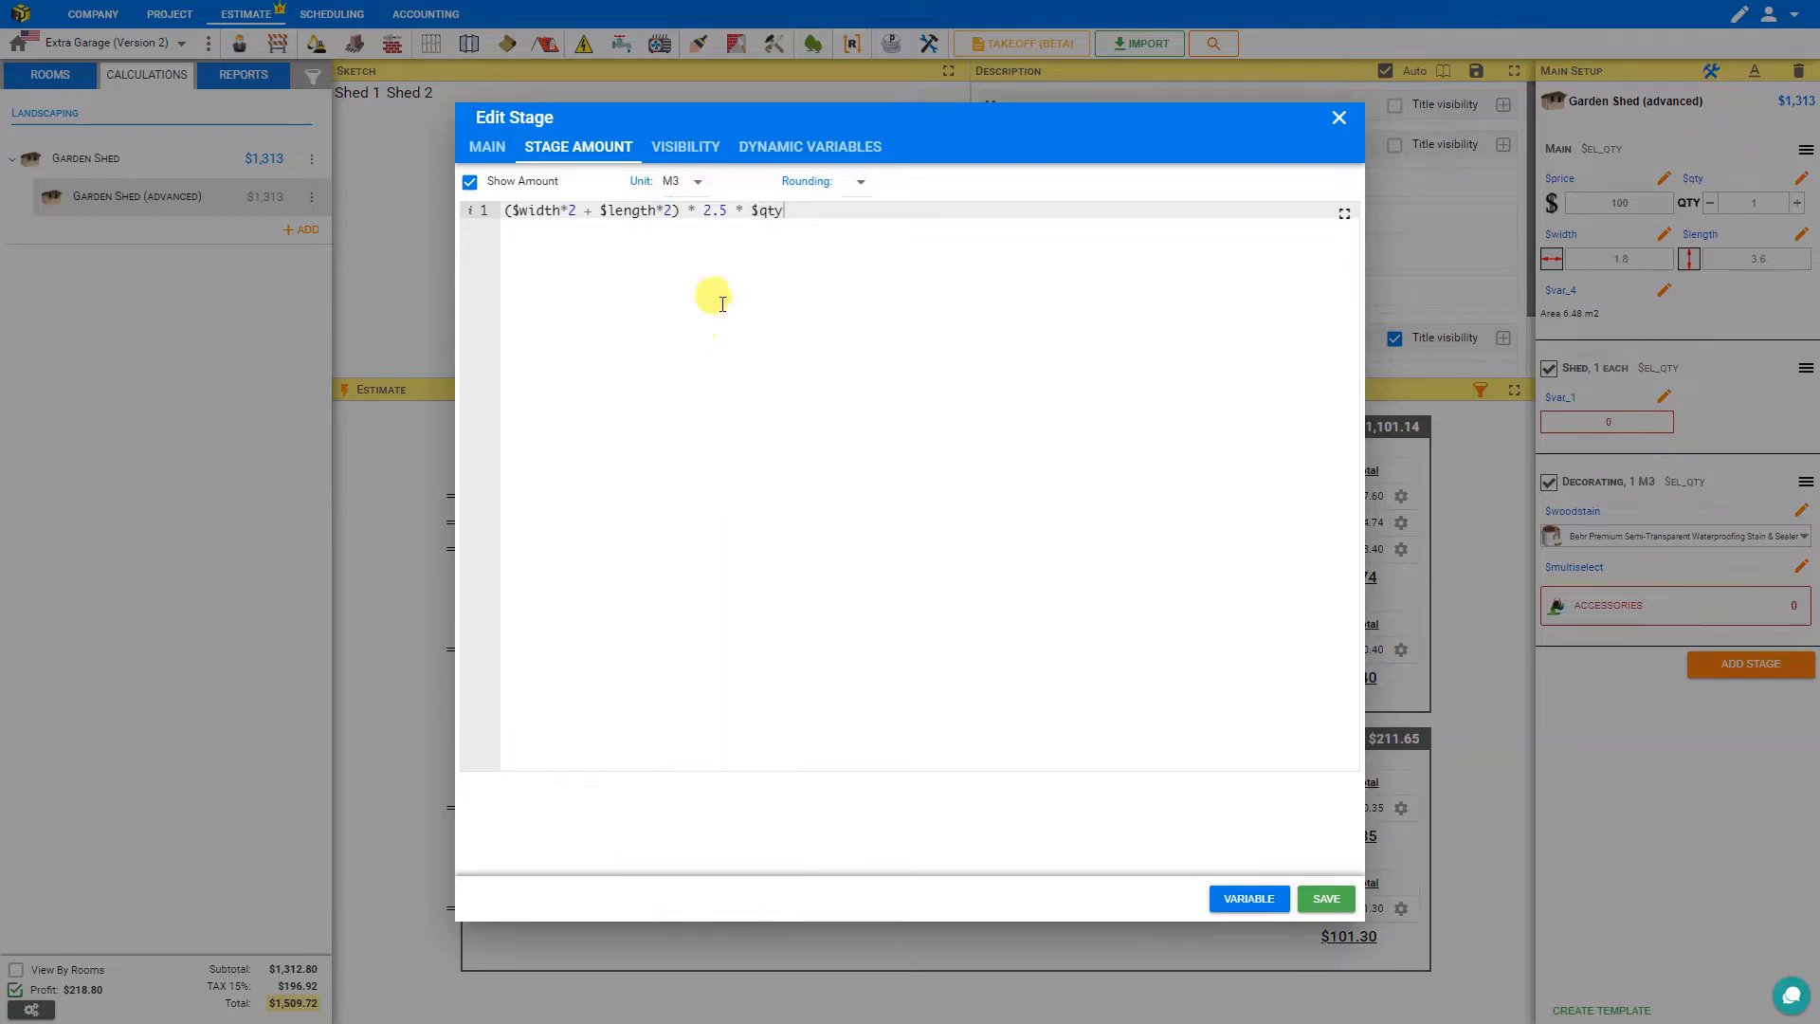
left_click(860, 183)
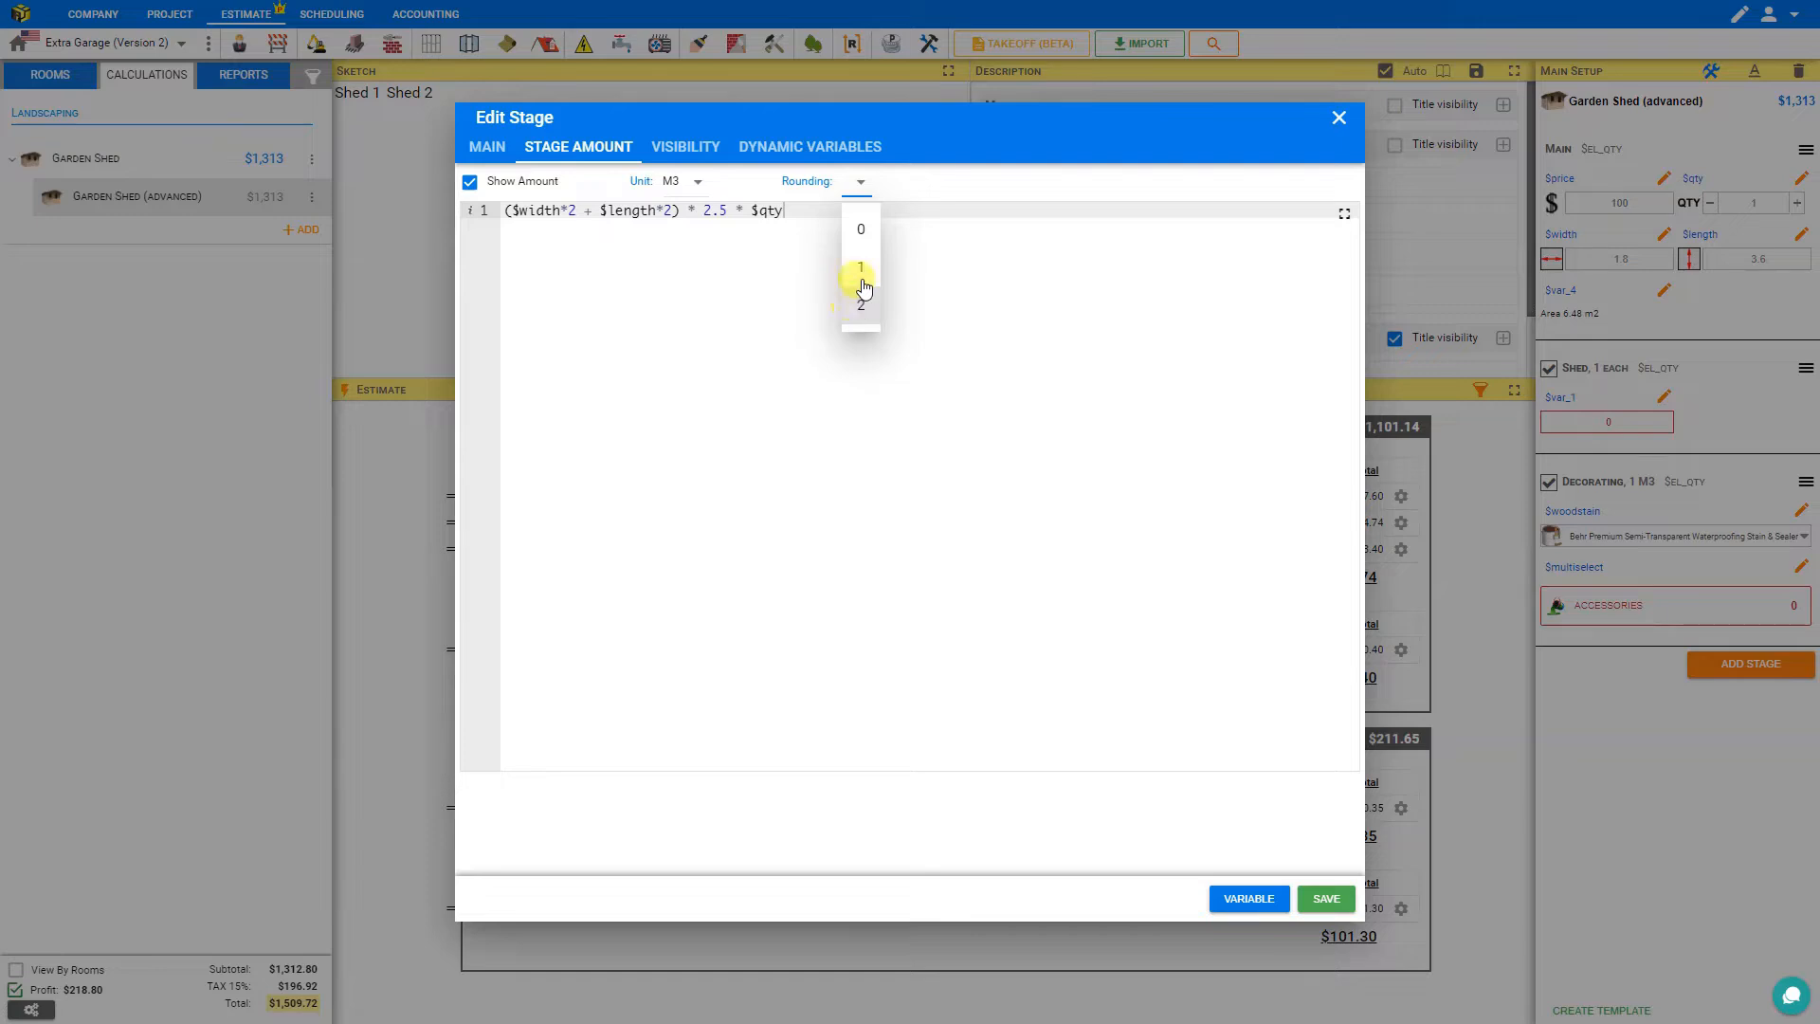
left_click(863, 266)
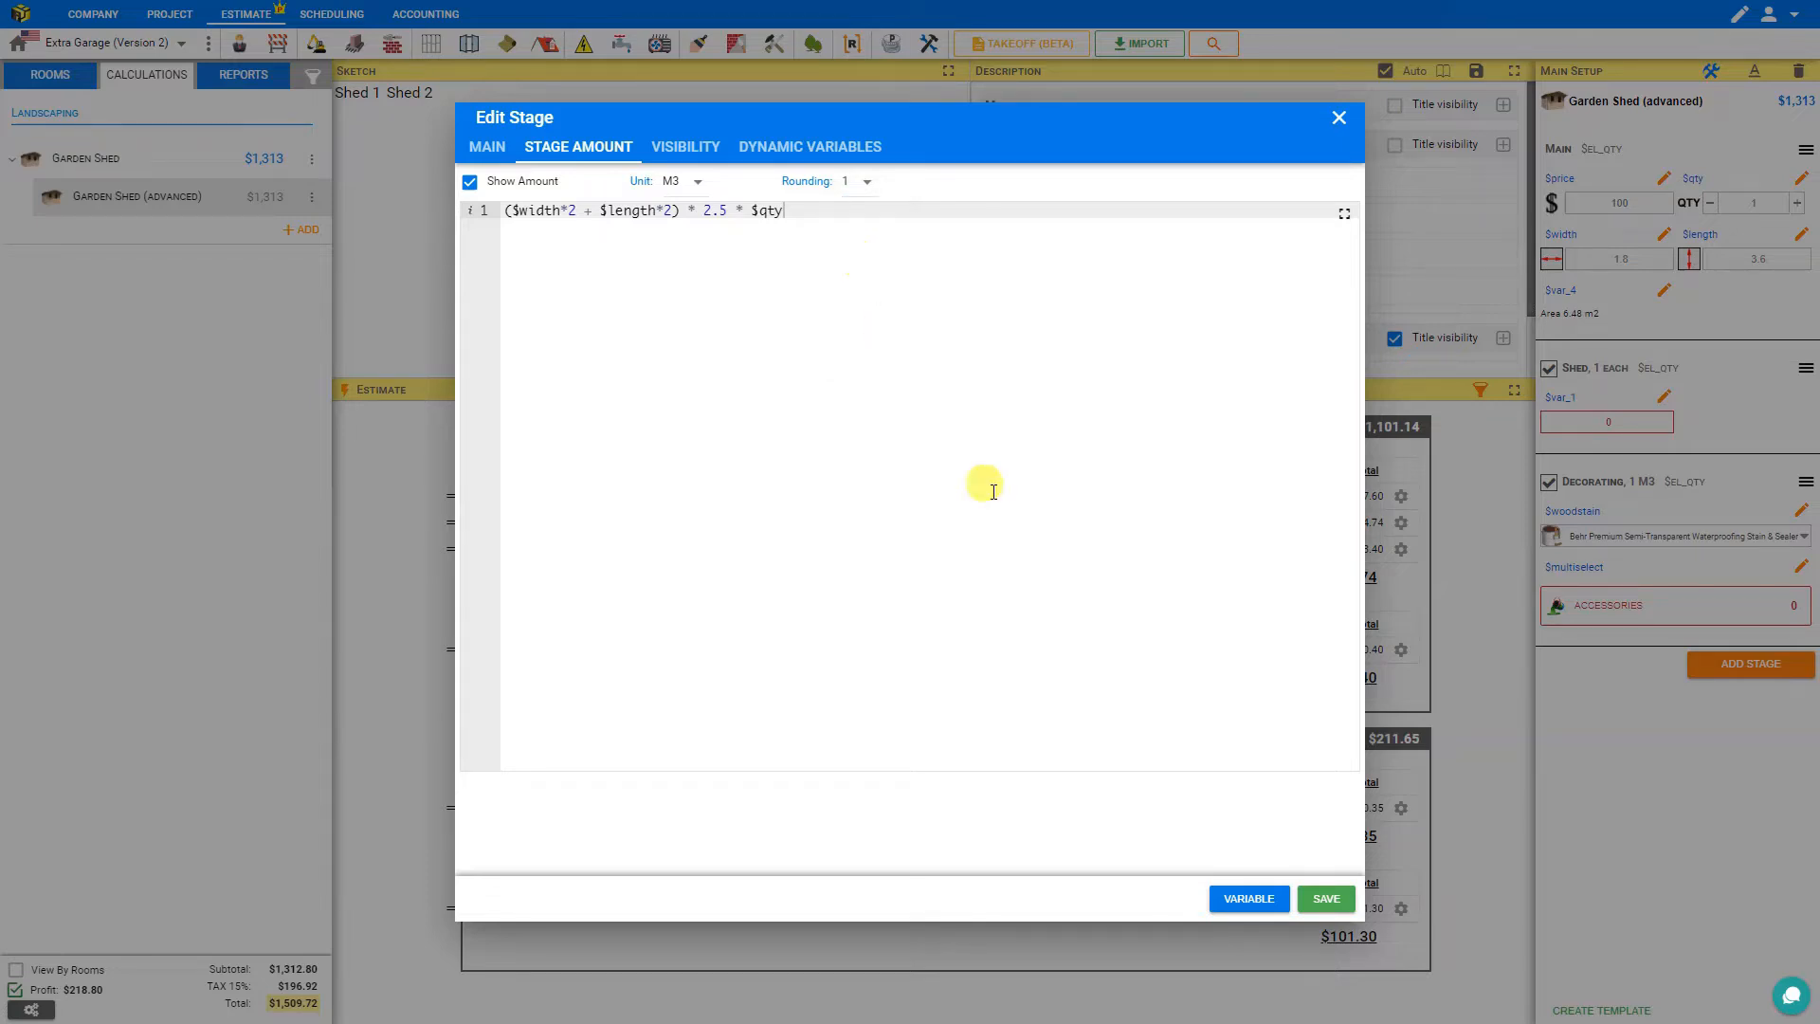
Save the Decorating stage and step the shed quantity up to 2 and back down to 1.
left_click(1326, 899)
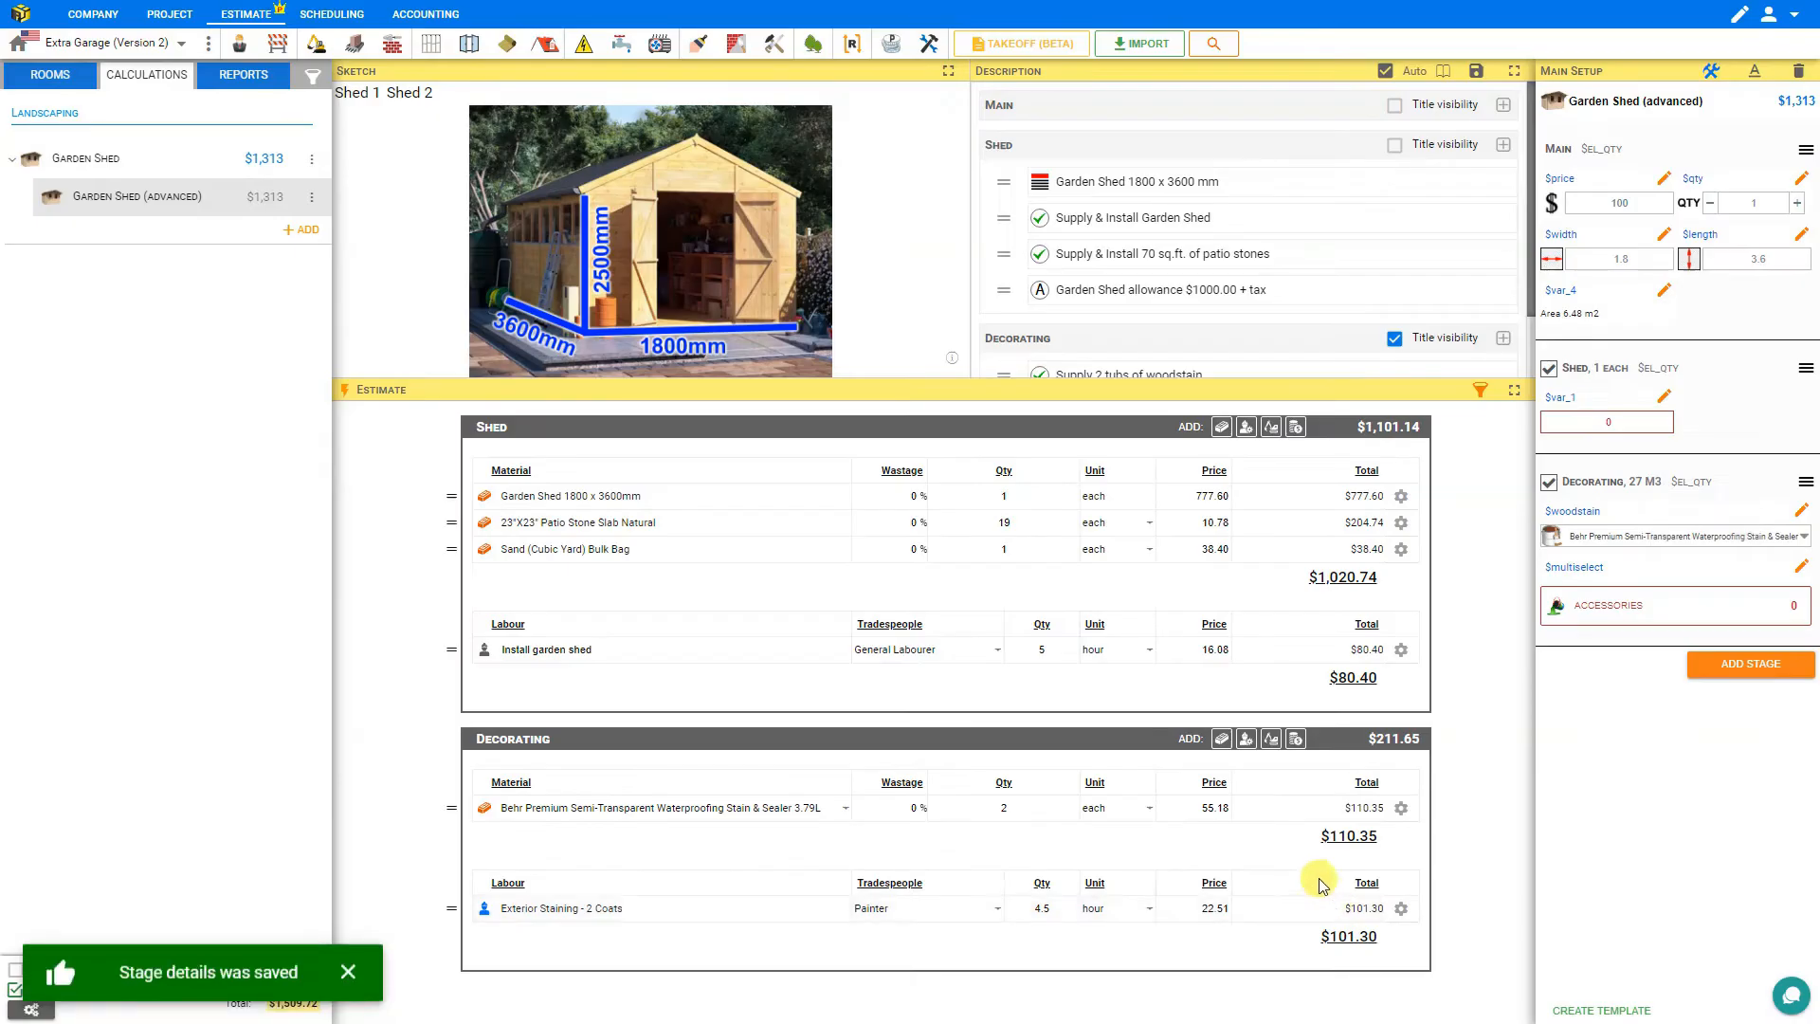
left_click(1797, 203)
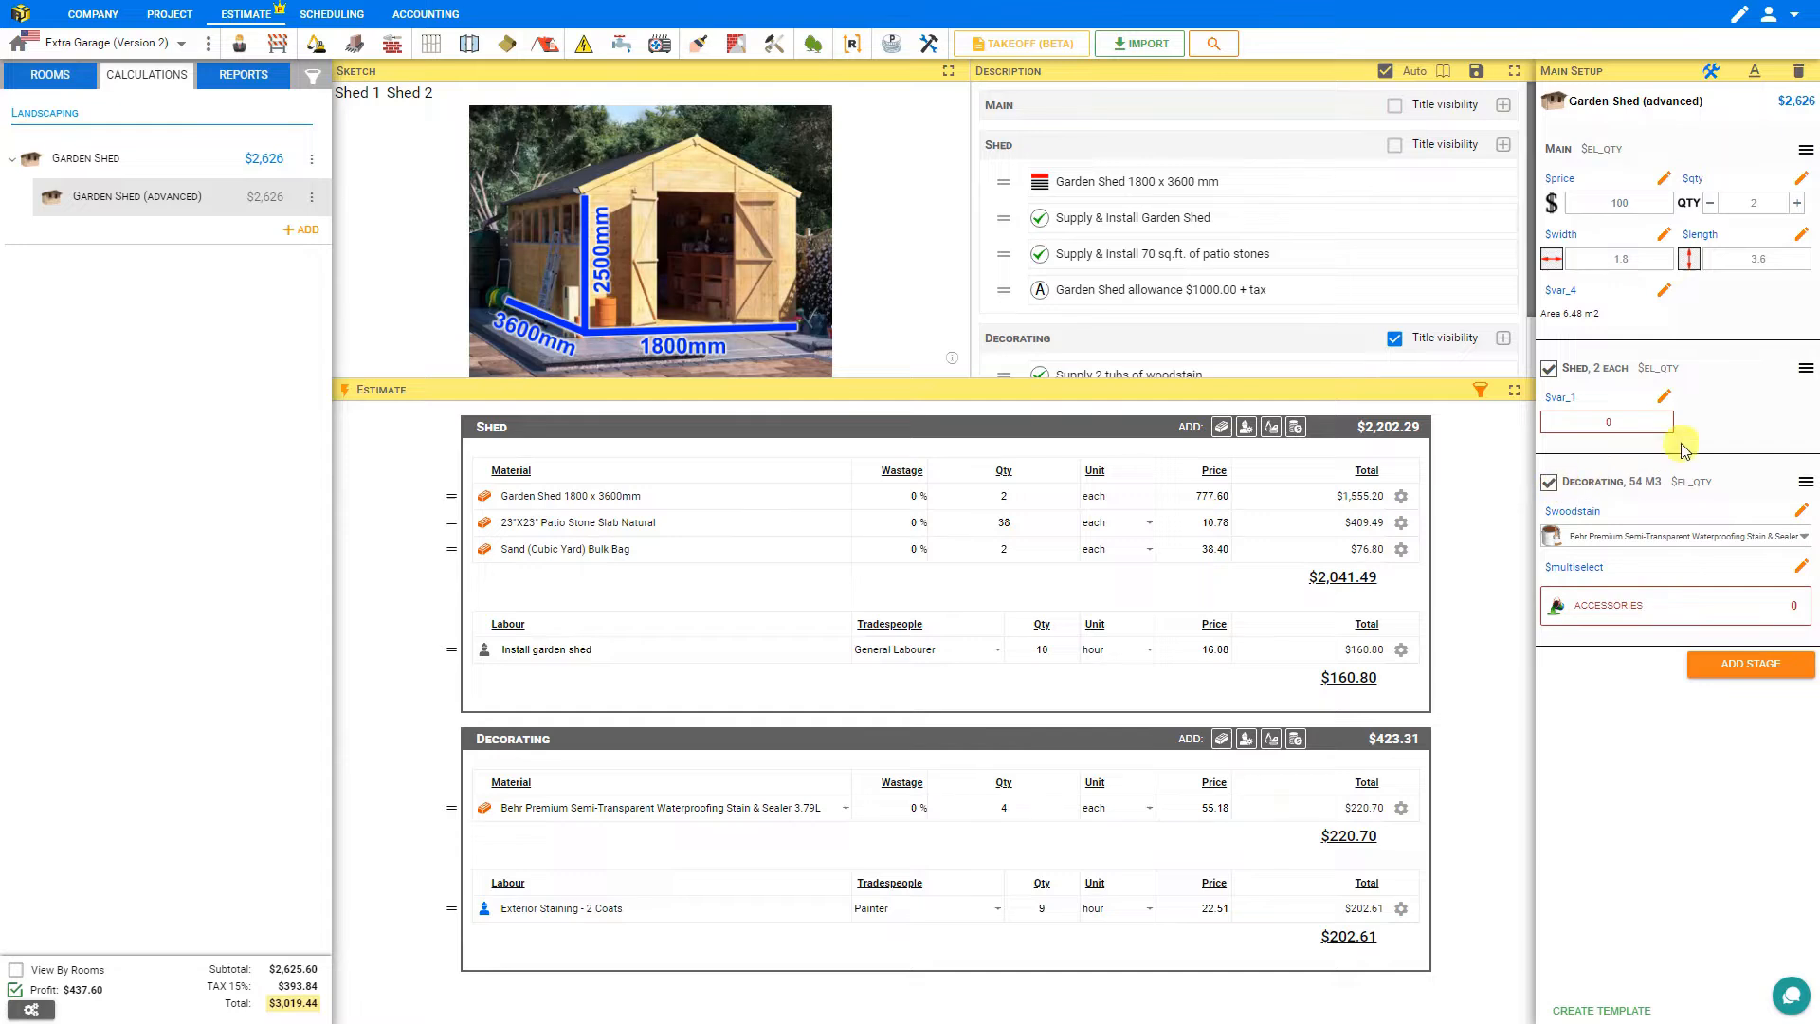
left_click(1711, 204)
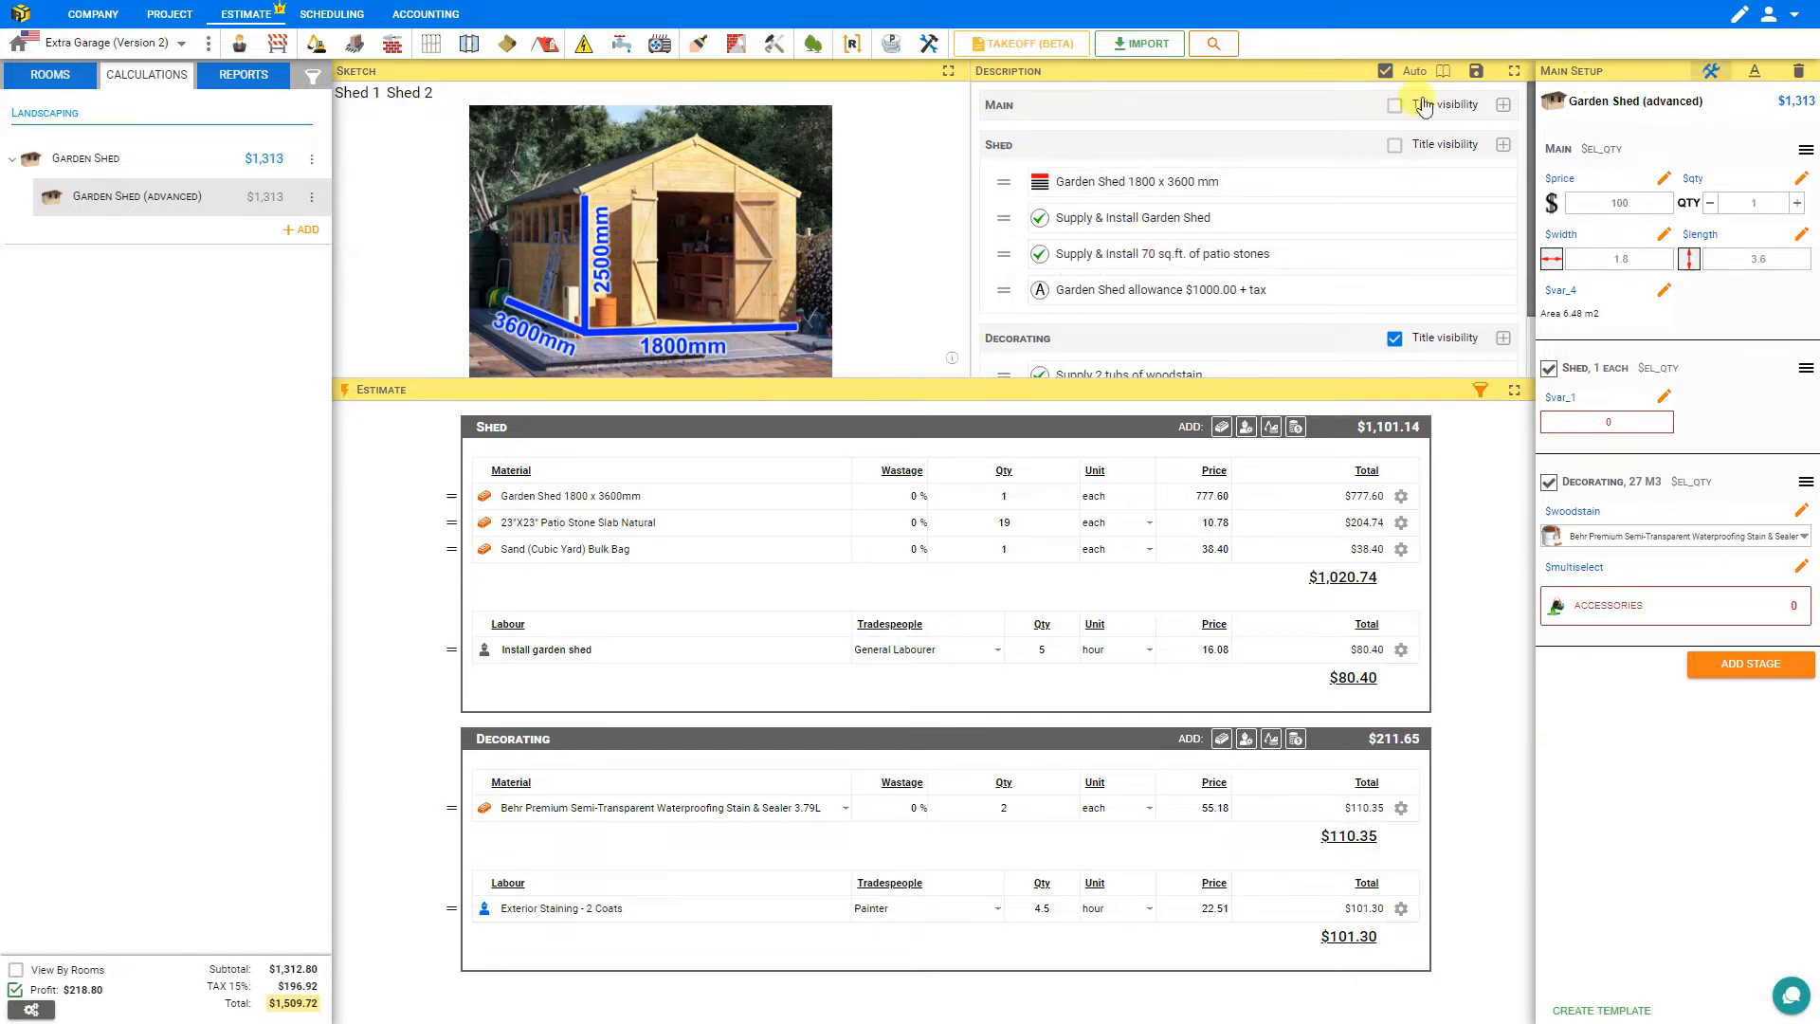
Append '{{$width}} x {{$length}} m' to the 'Supply & Install Garden Shed' description and save it.
left_click(1177, 224)
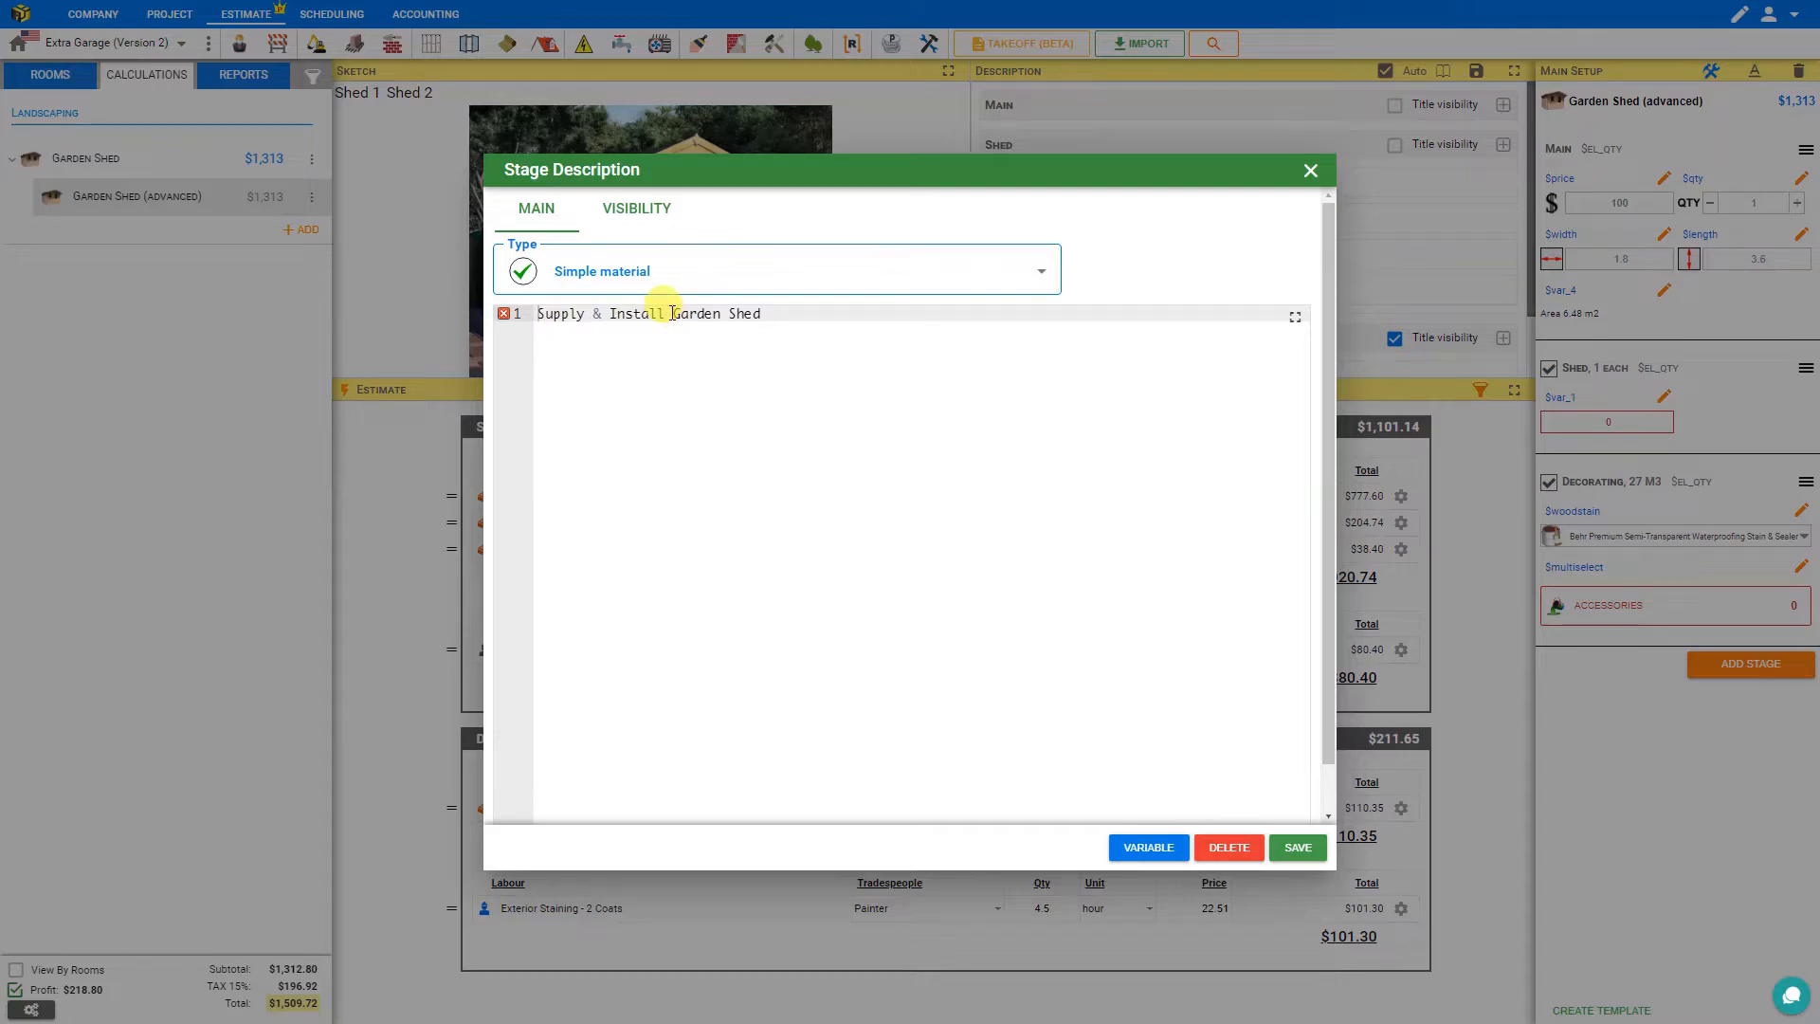
left_click(838, 318)
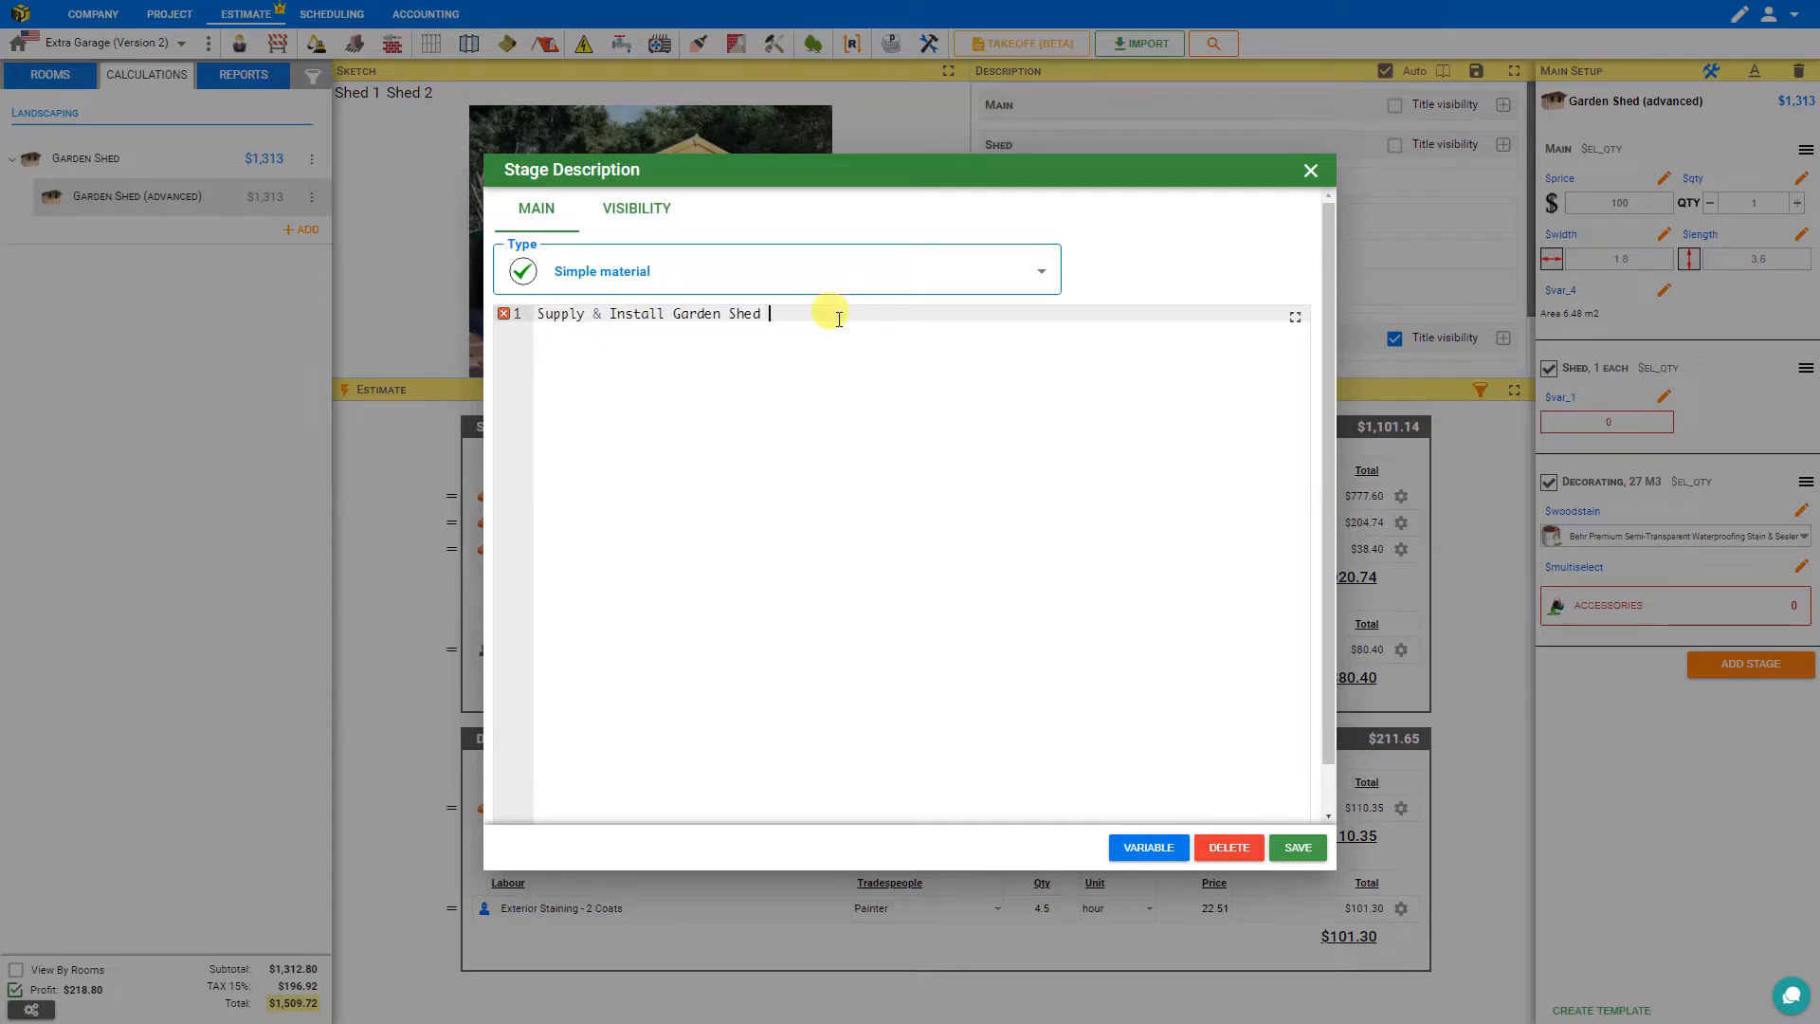
type("{{}}")
key("Left")
type("$width}} x {{$lengt")
left_click(1298, 846)
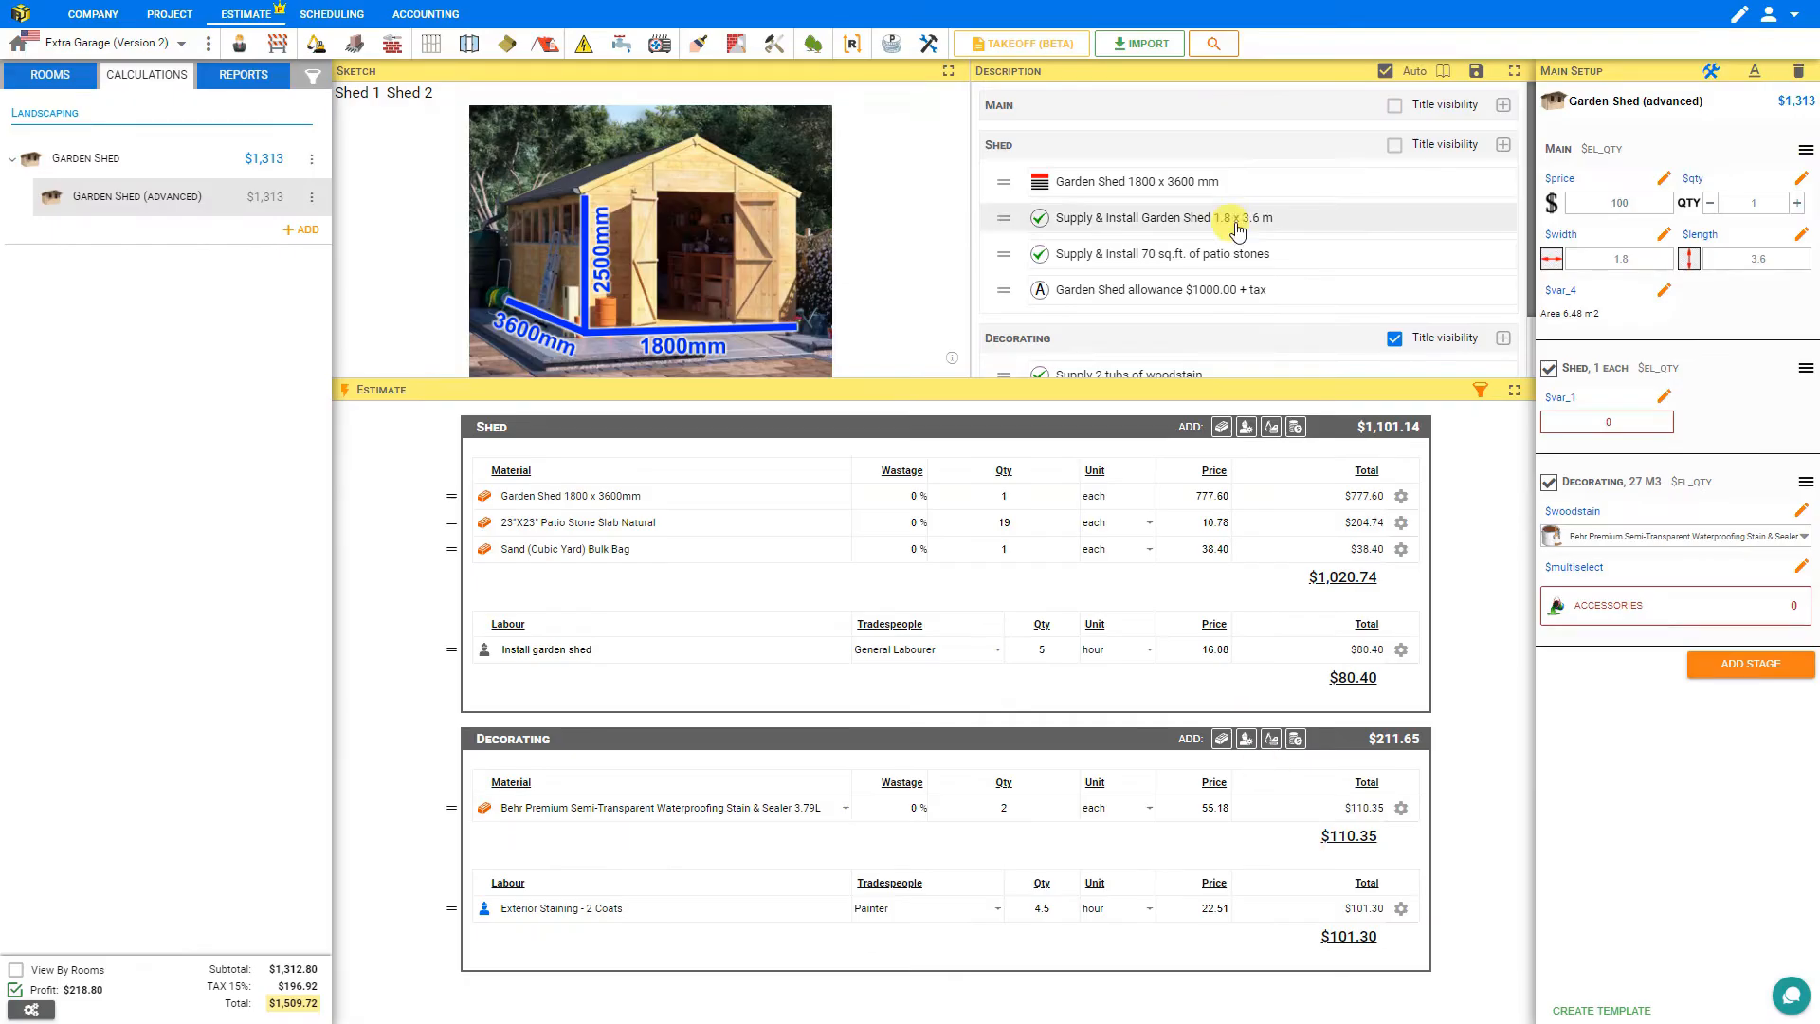
Set the shed width to 3 and the length to 5.
double_click(1628, 258)
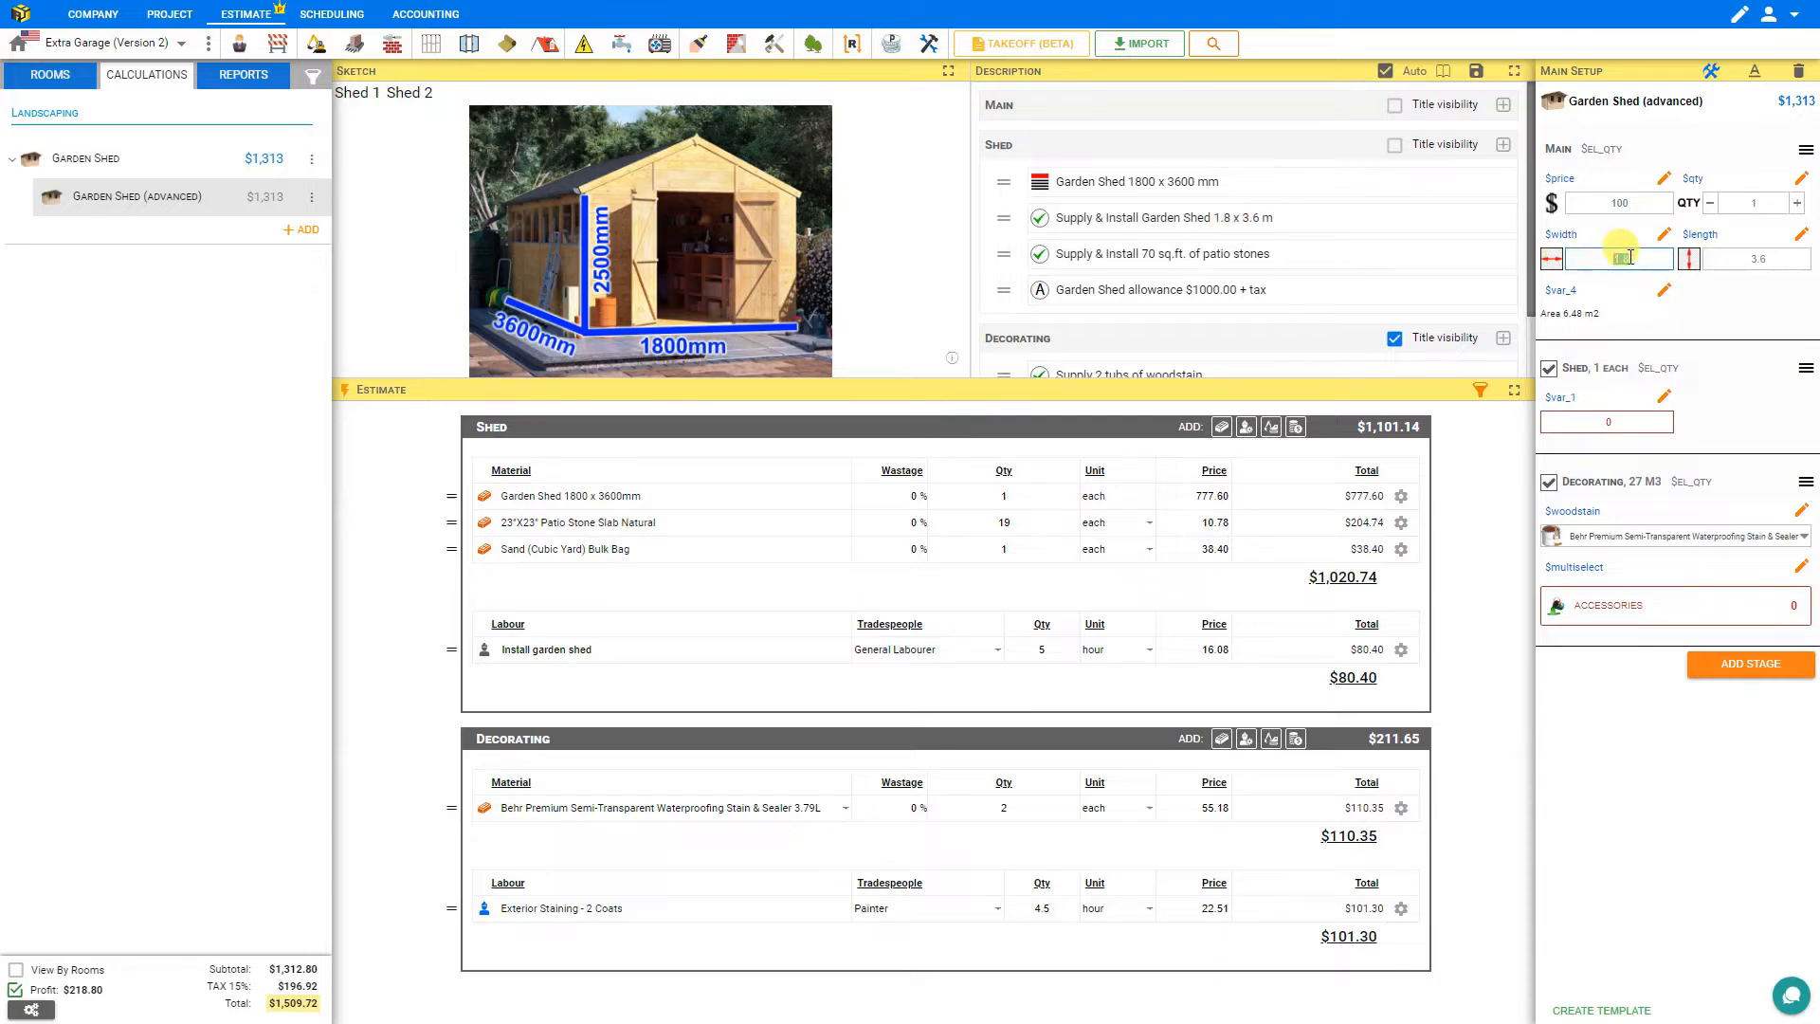
left_click(1557, 257)
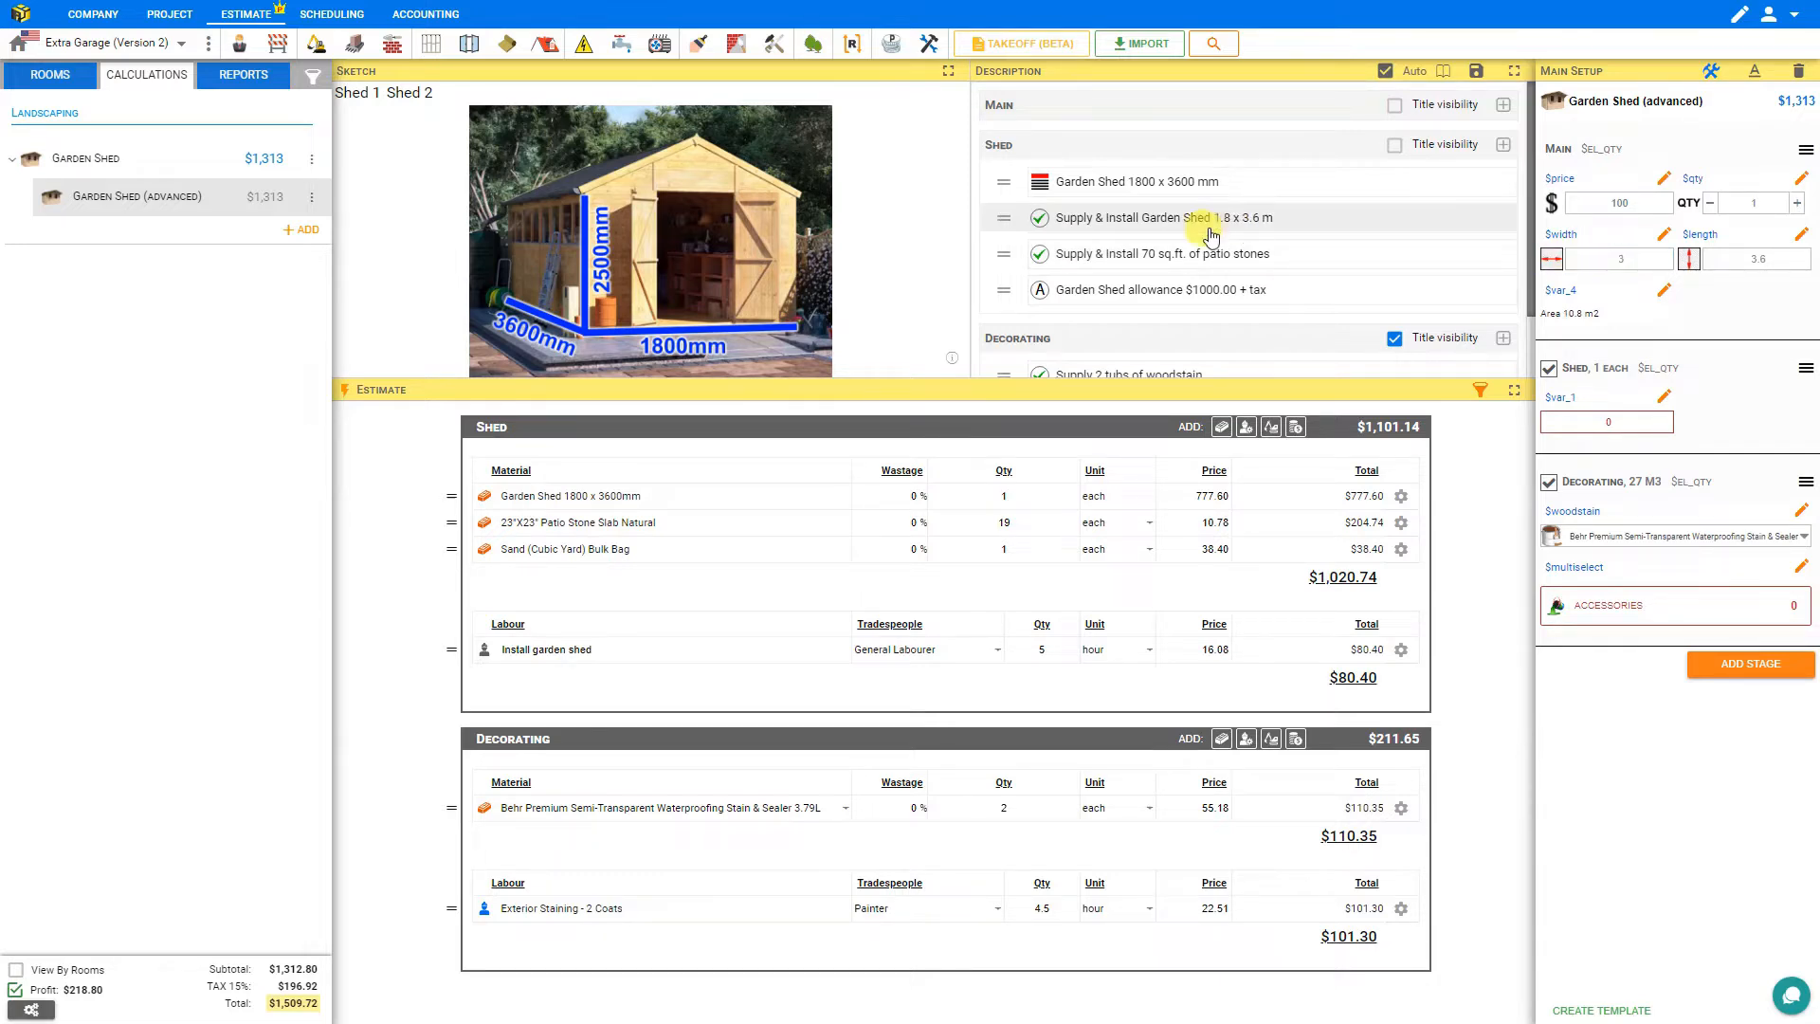
double_click(1771, 259)
type("5")
key("Return")
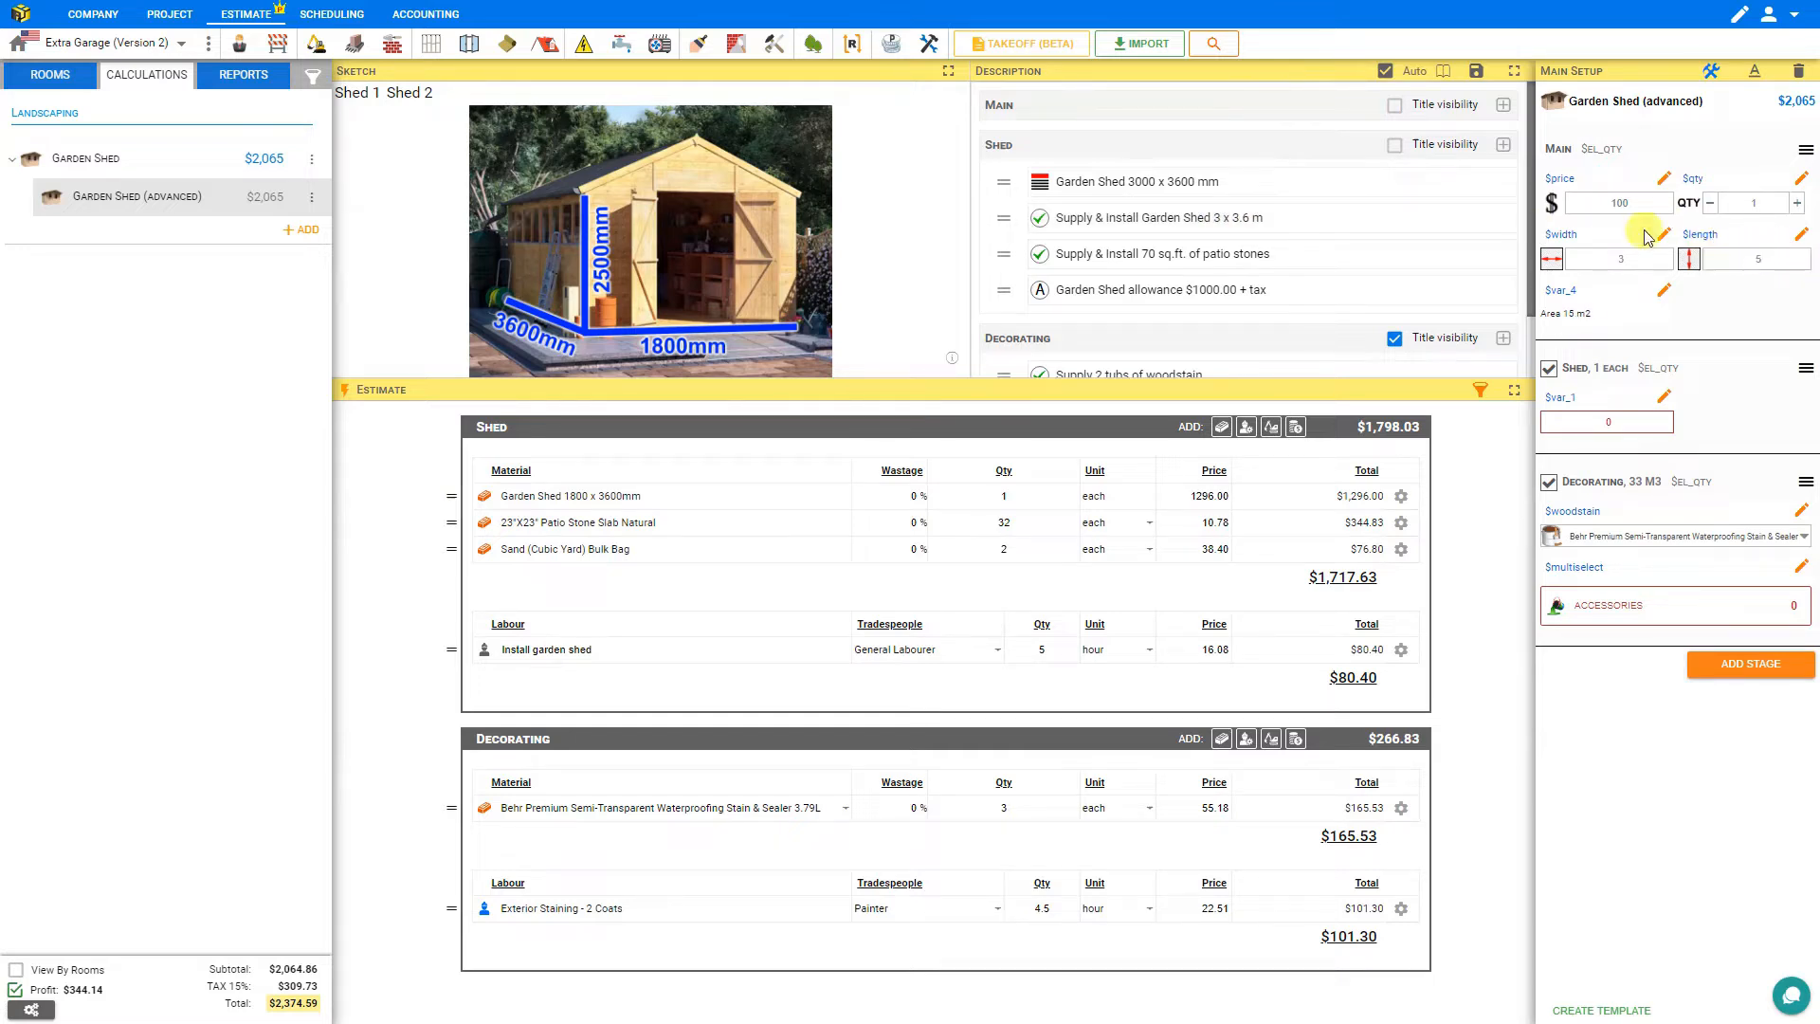
Replace '70 sq.ft.' in the patio stones description with '{{$area*$qty}} m2'.
left_click(1264, 257)
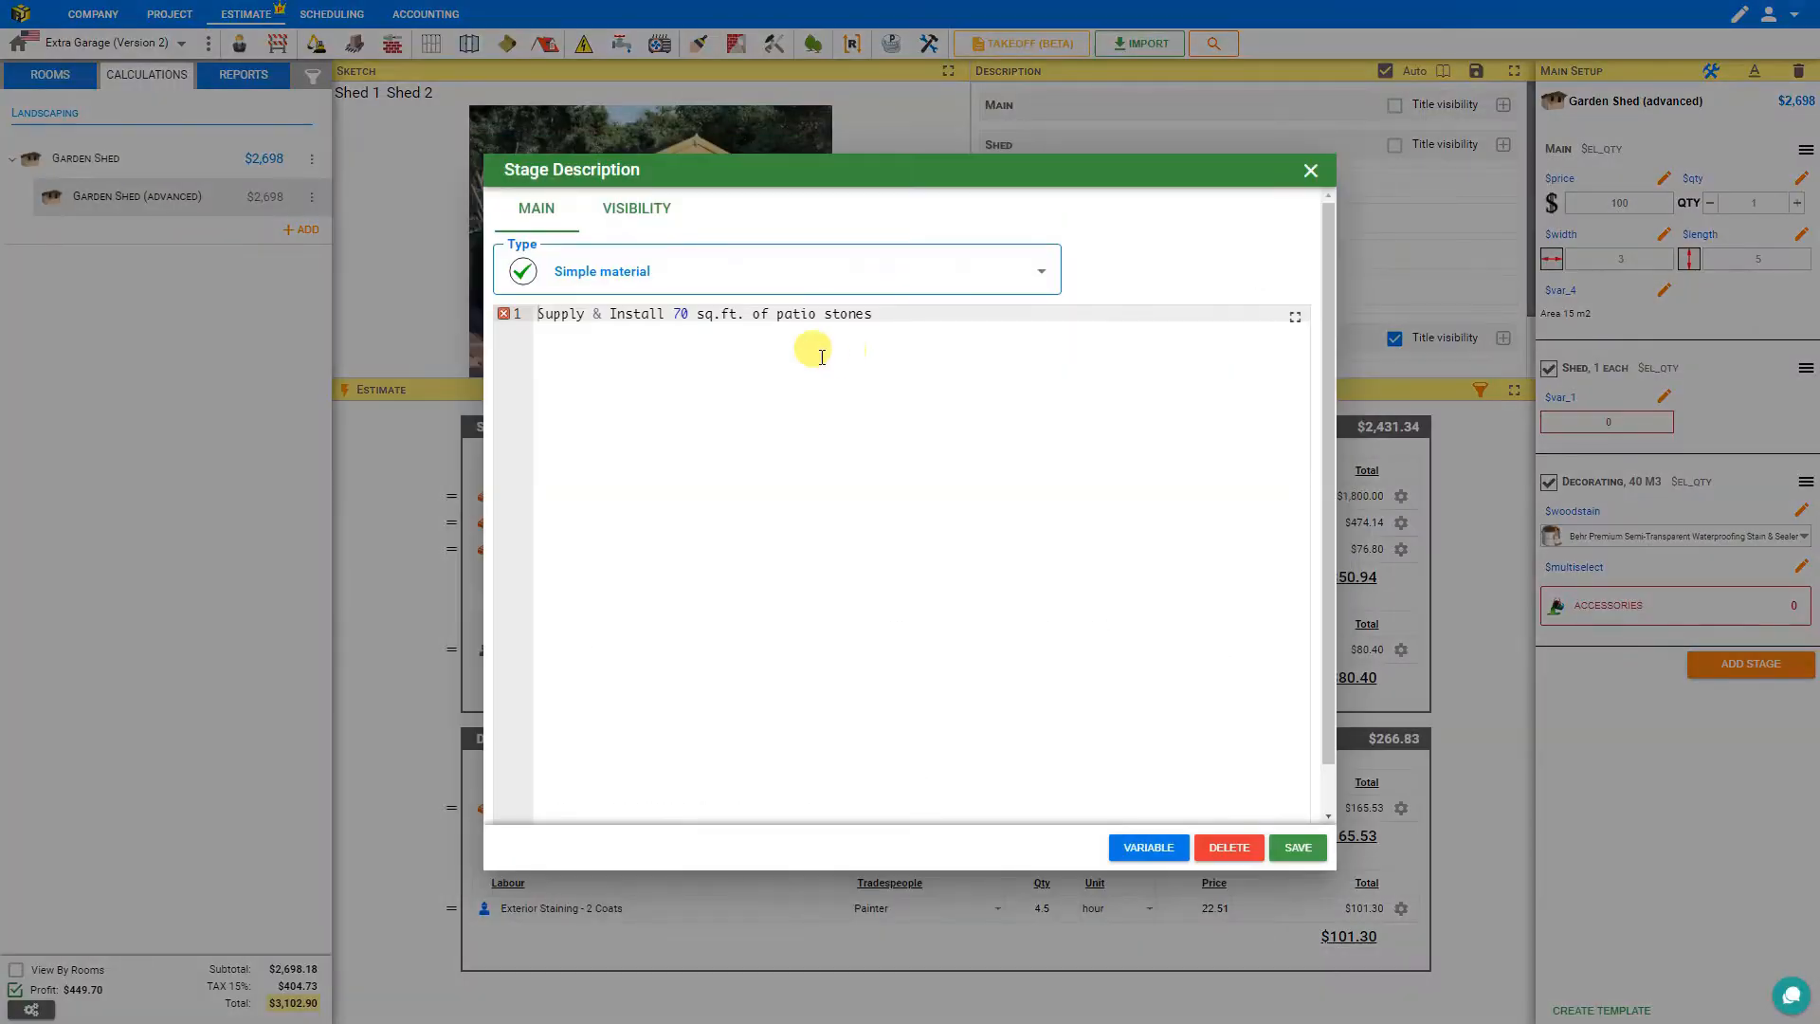
double_click(682, 312)
left_click_drag(745, 313, 674, 316)
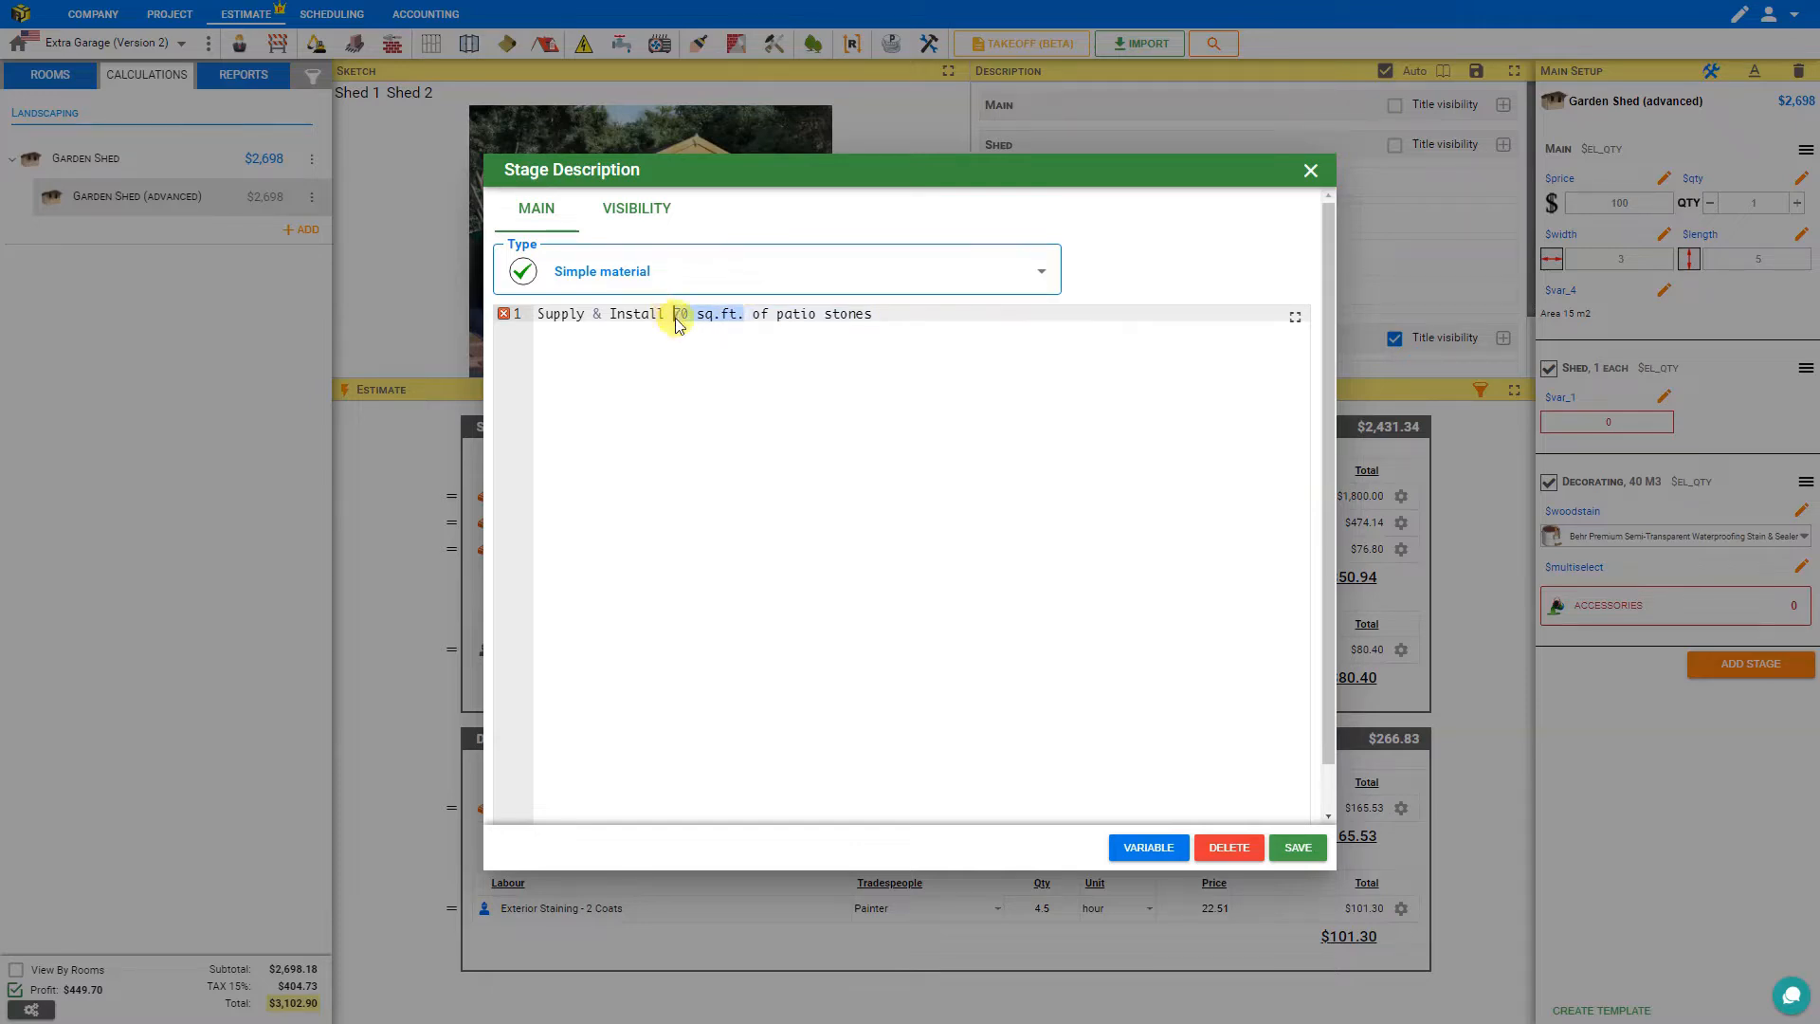
type("{{{")
key("BackSpace")
type("$area")
left_click(746, 308)
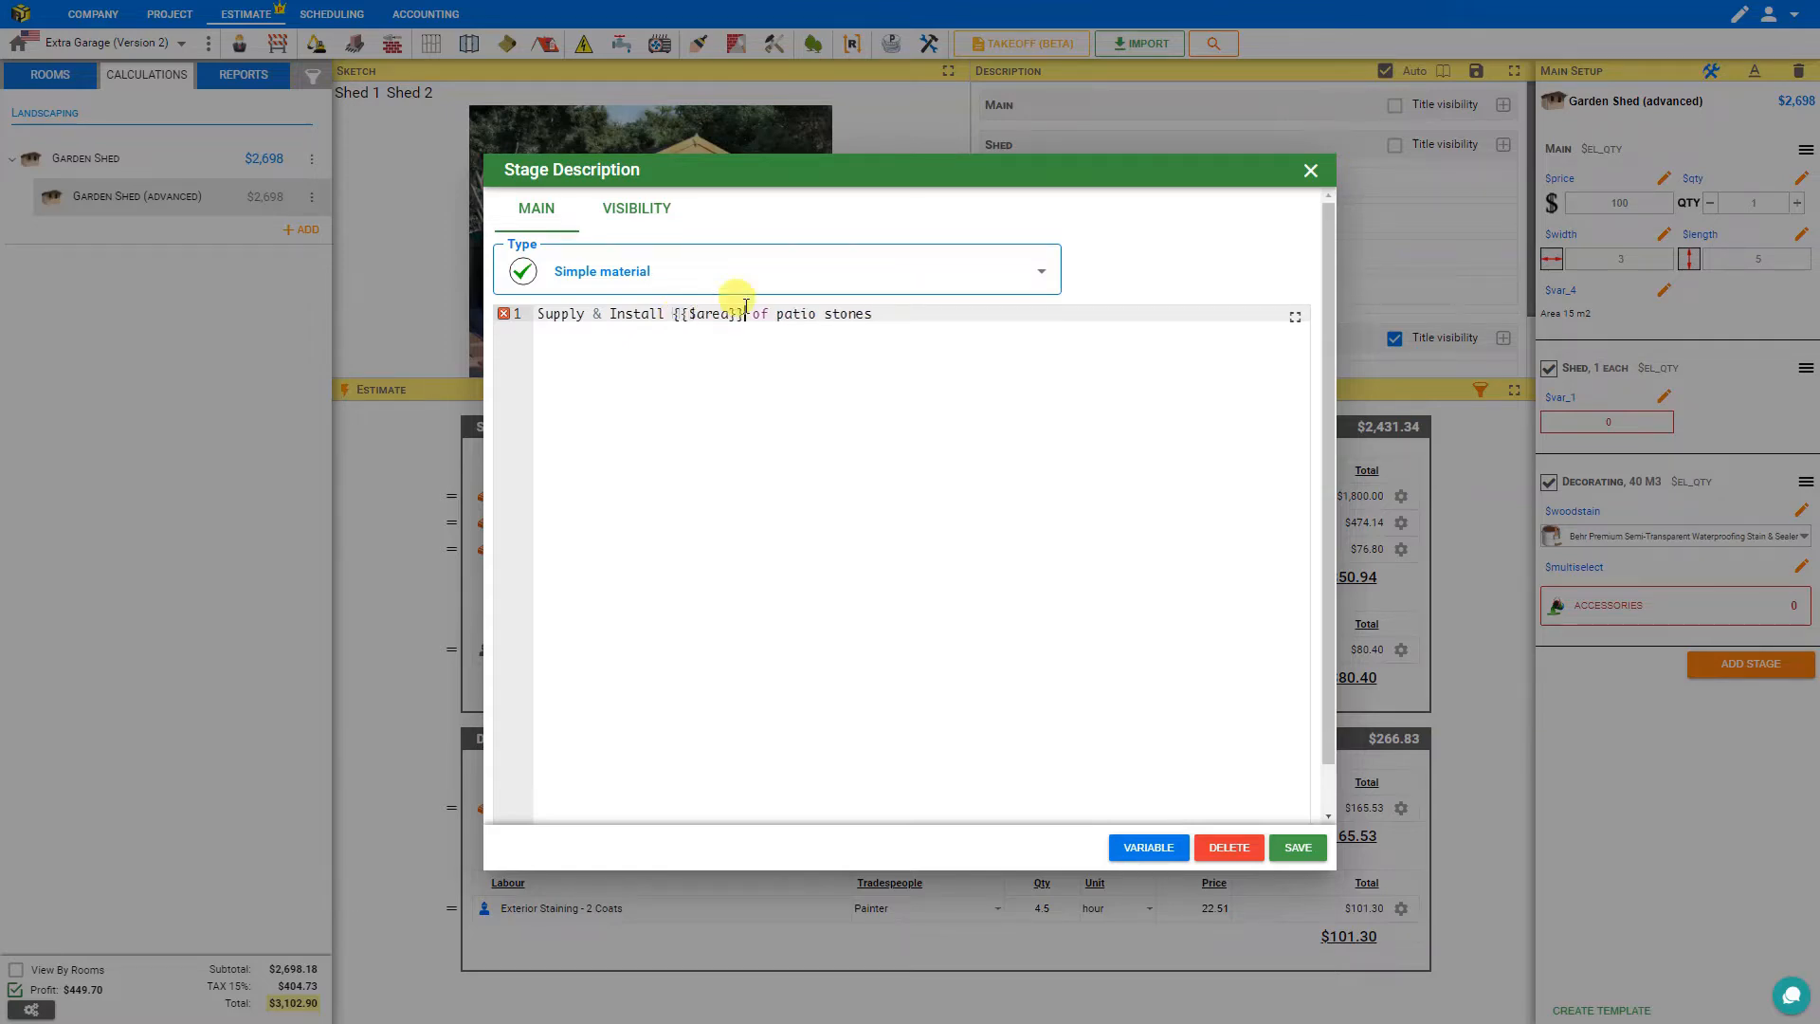
type("m2")
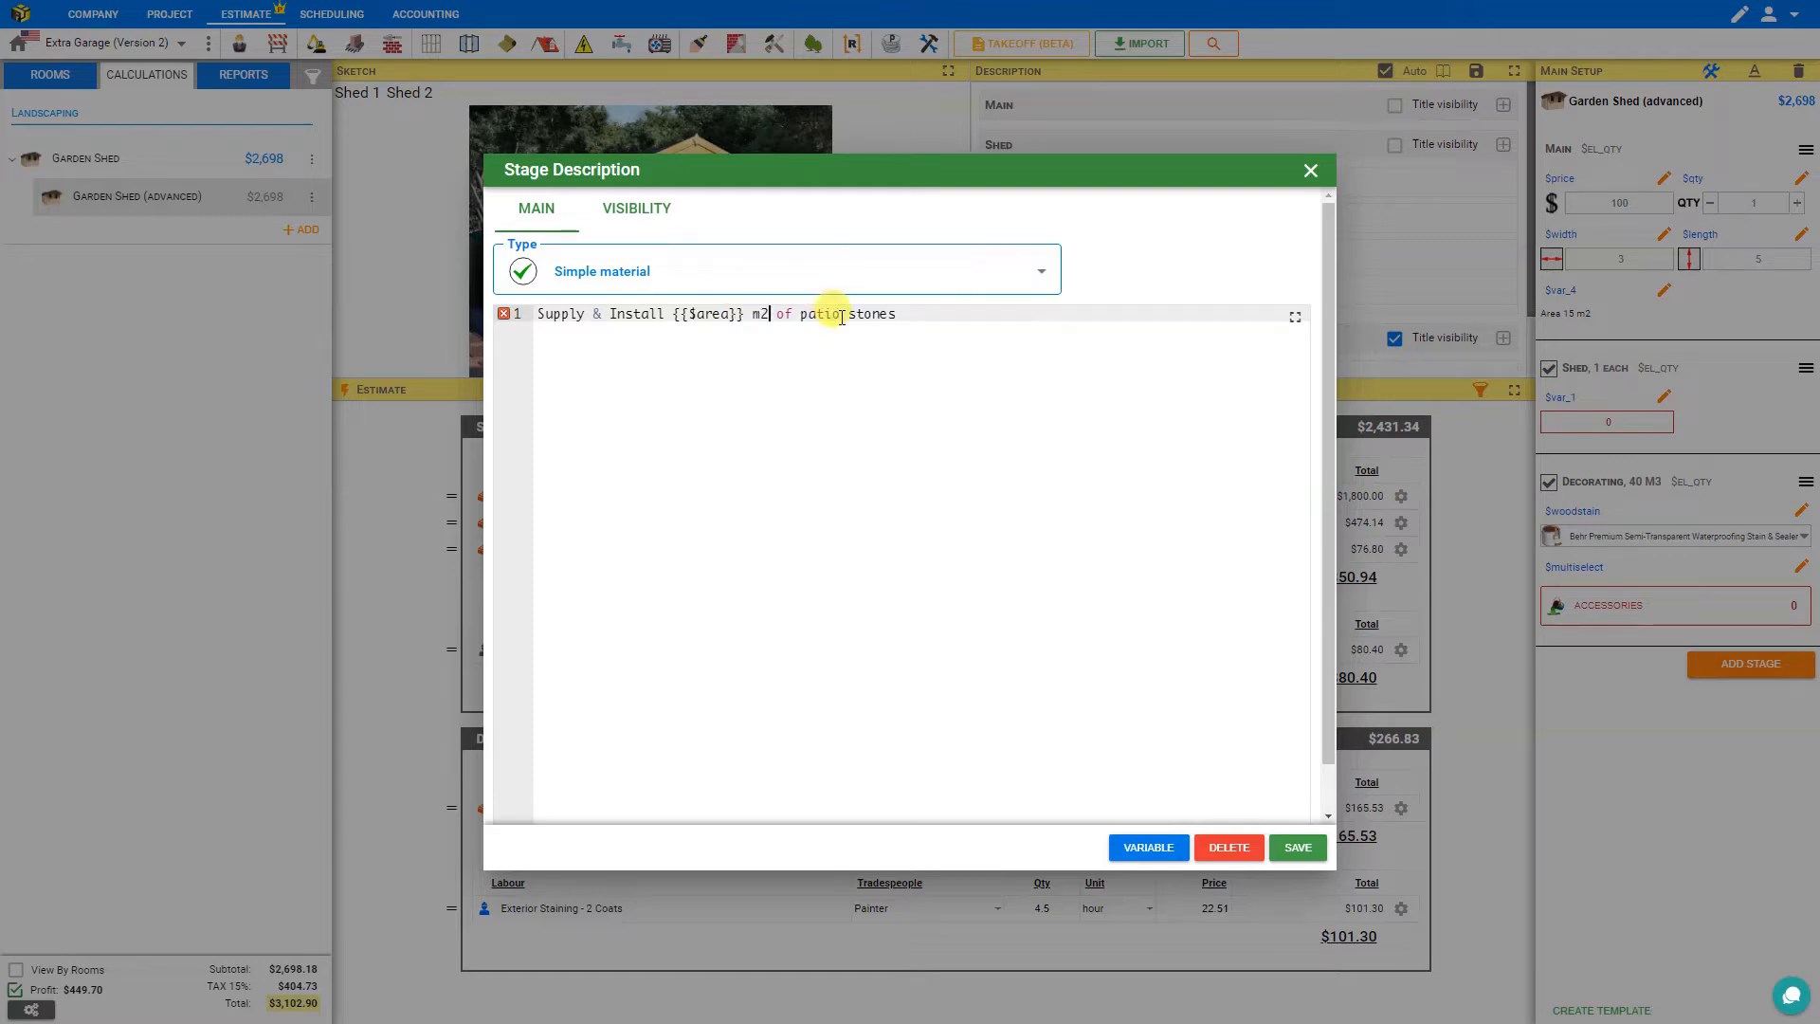
key("End")
type("*$")
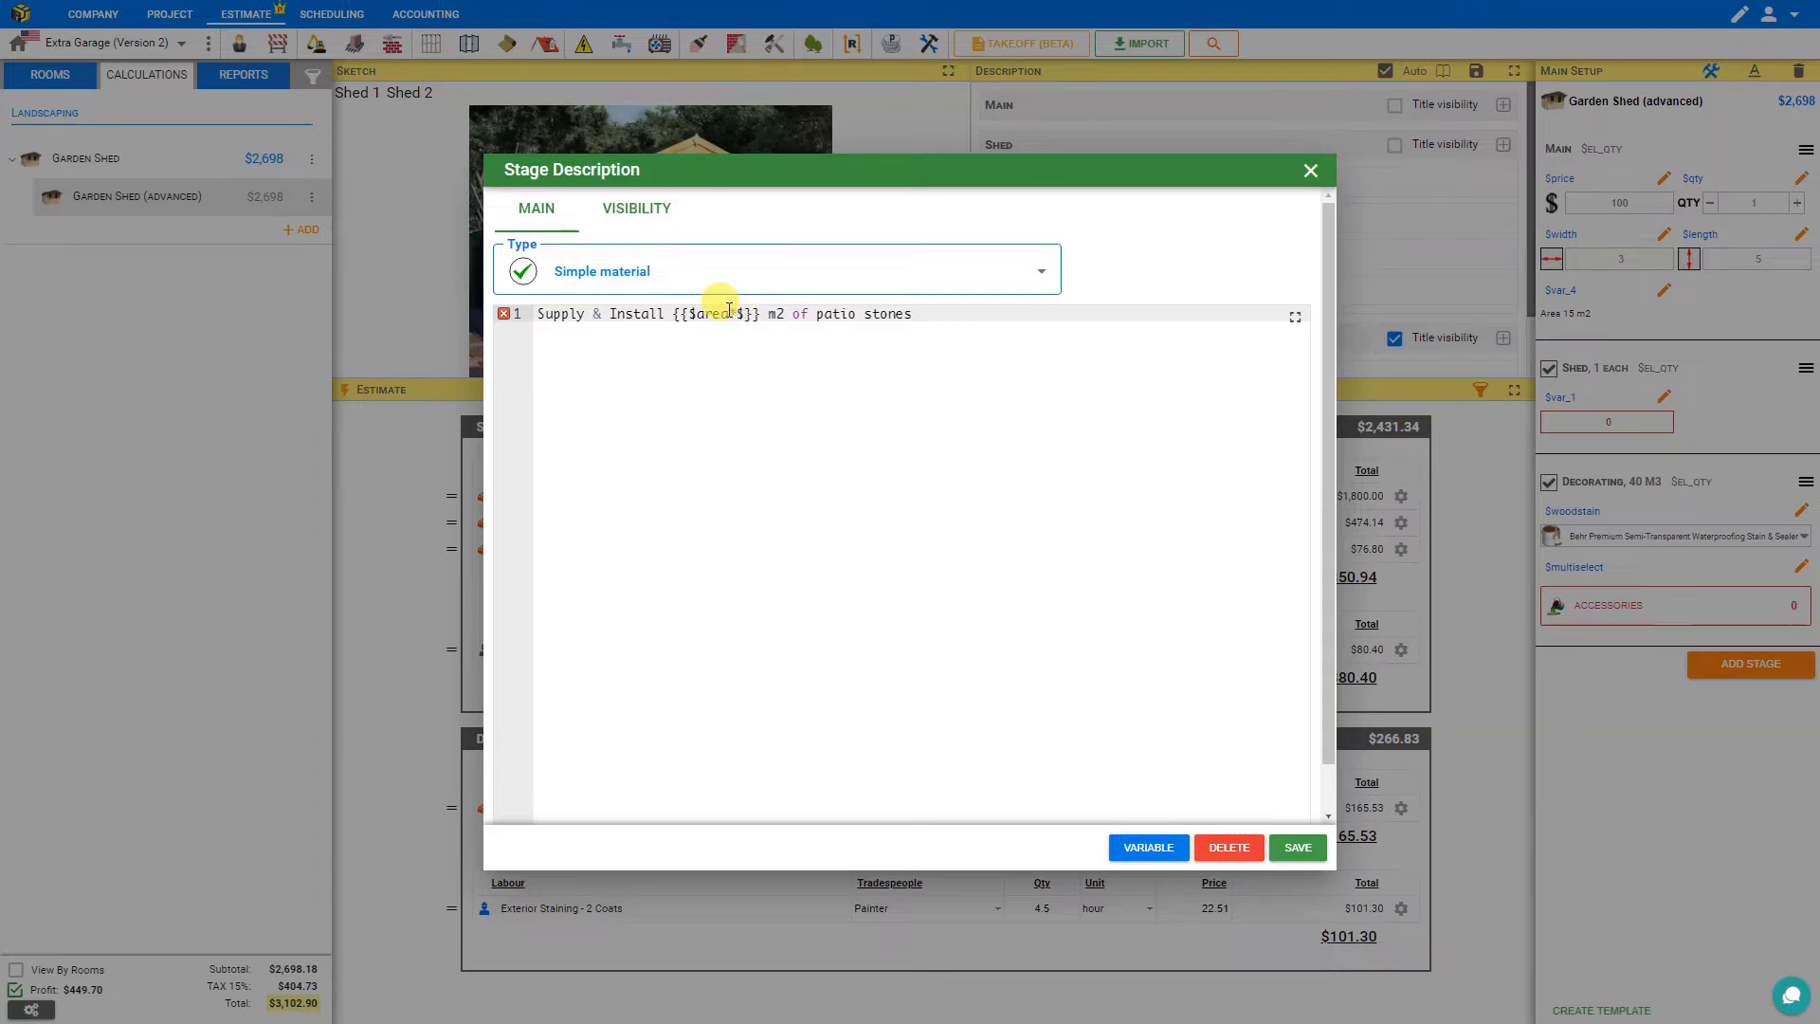
type("qty")
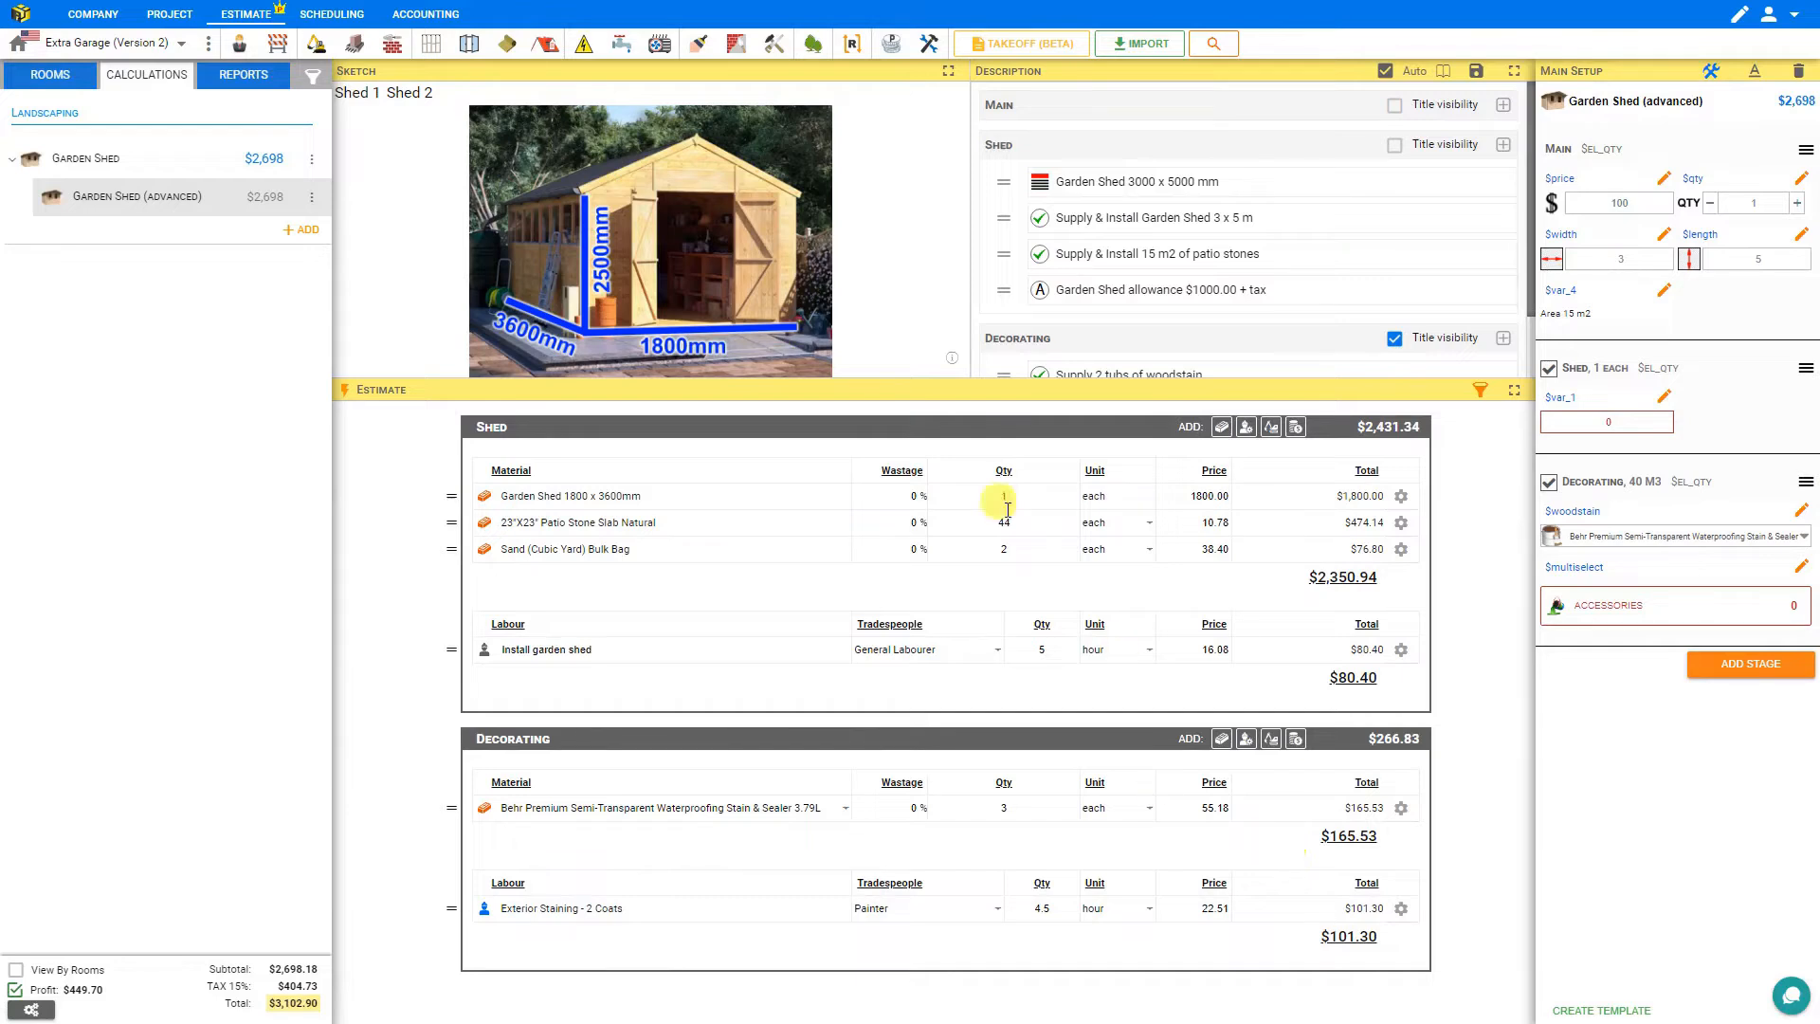
Set the shed length to 3 while stepping the quantity up to 2 and back to 1.
left_click(1797, 202)
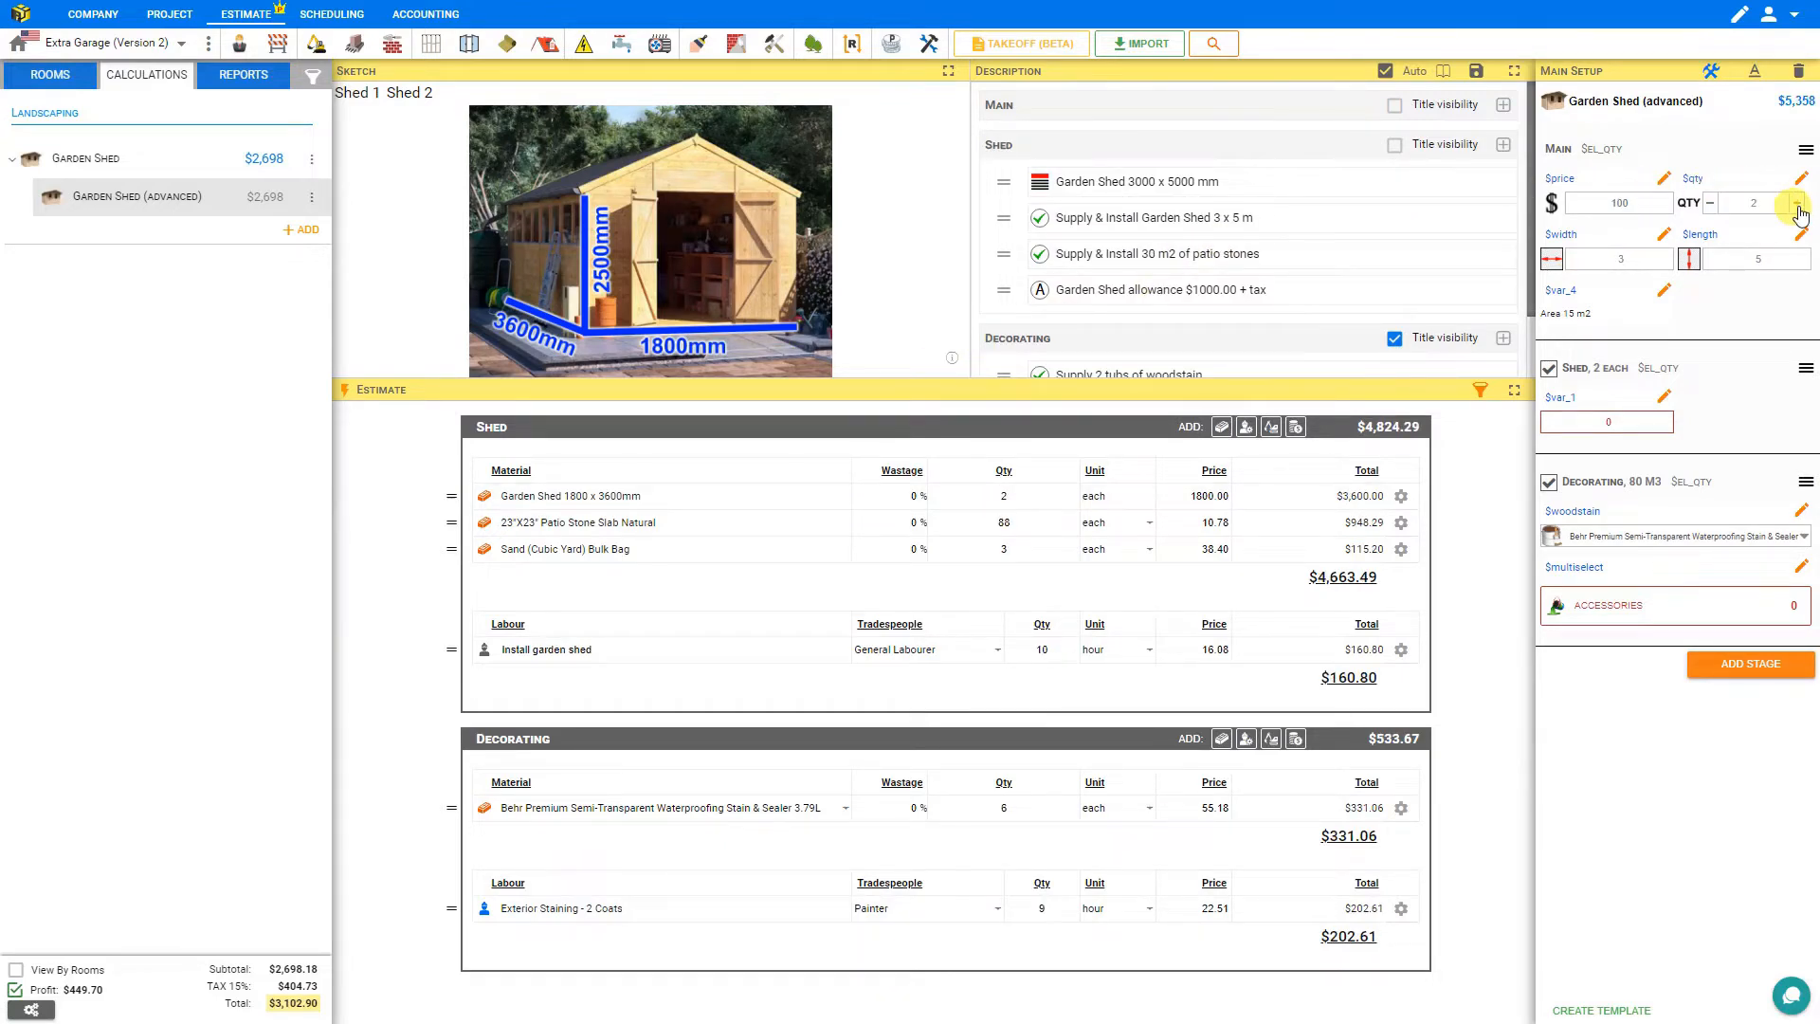
left_click(1752, 264)
type("3")
key("Return")
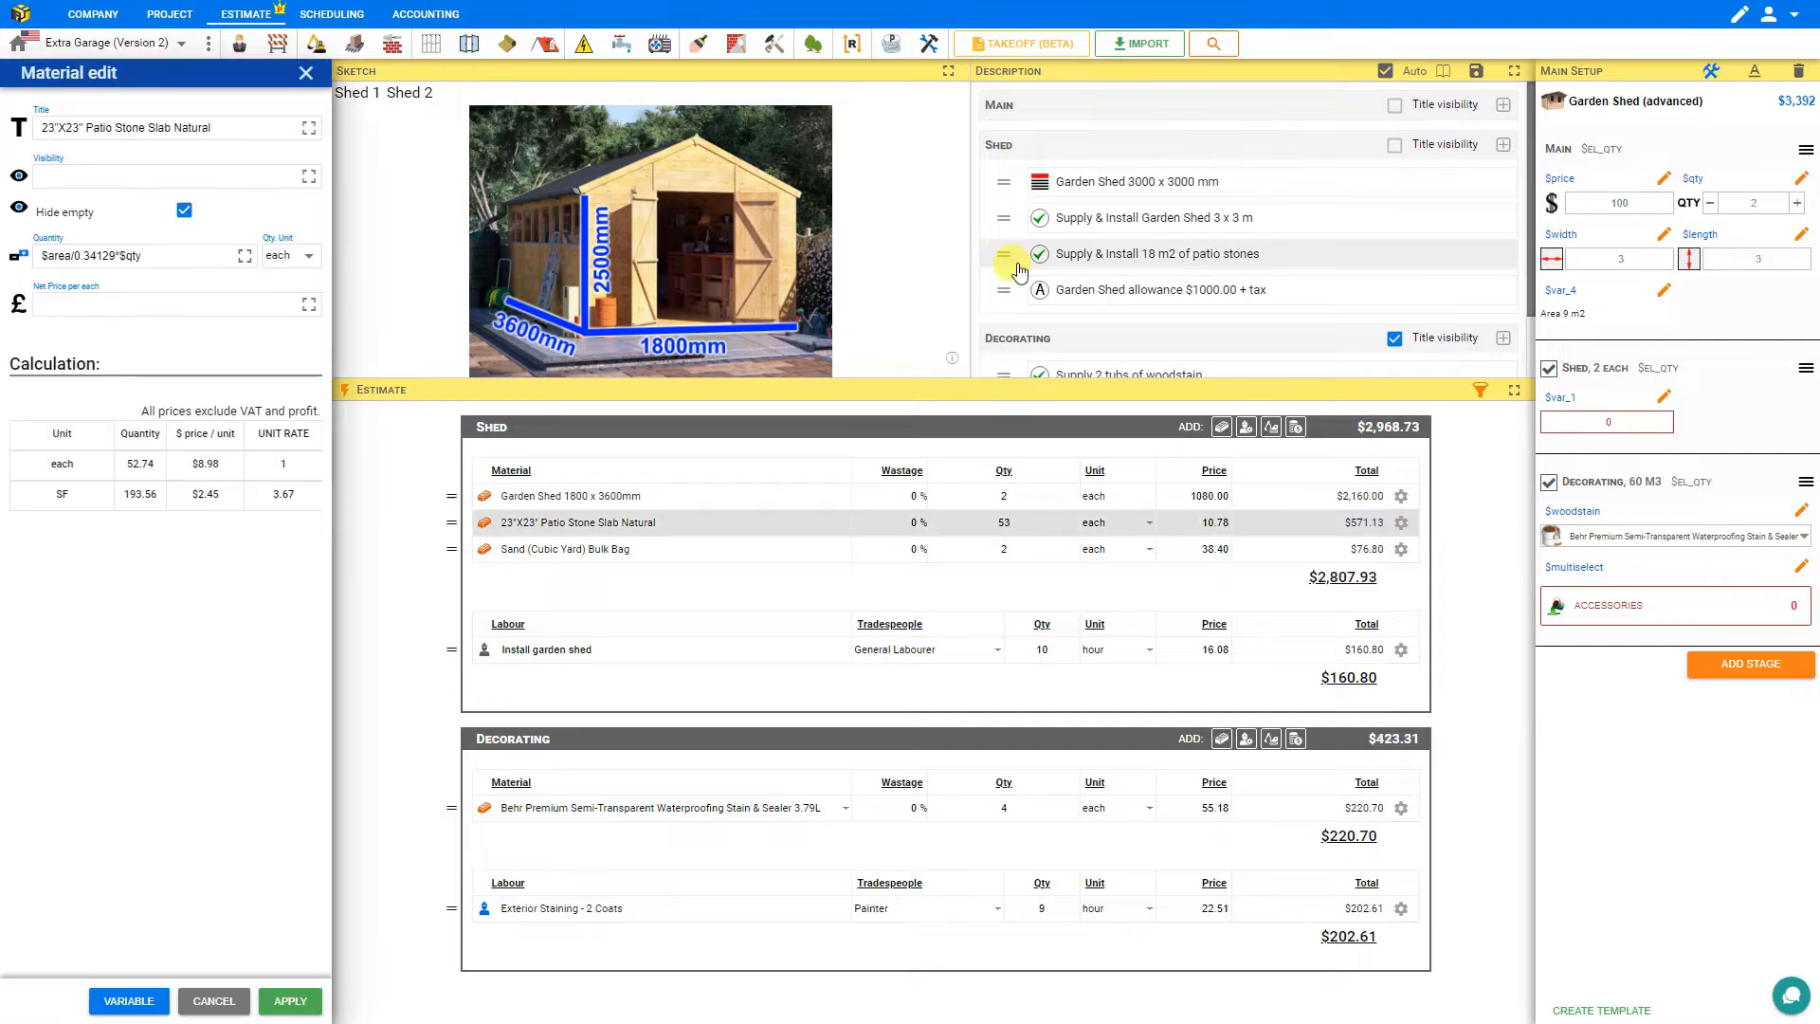
left_click(1709, 202)
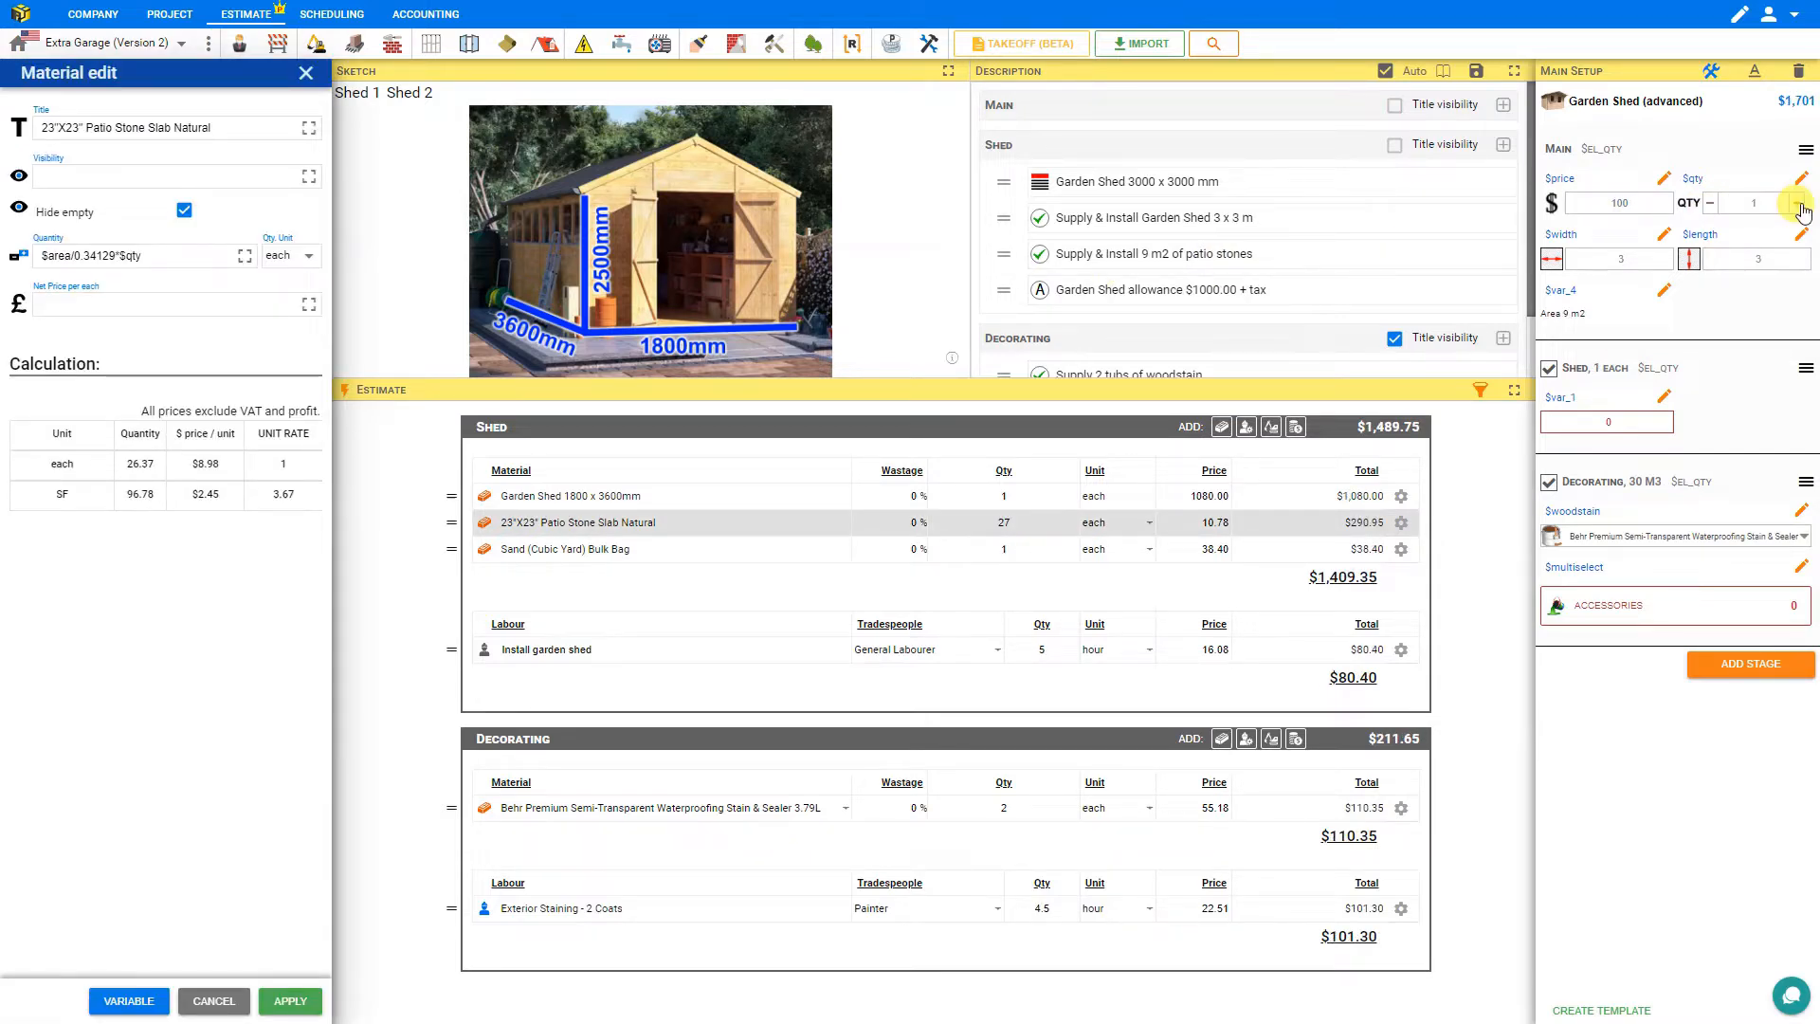
Replace '1000.00' in the Garden Shed allowance description with '{{$price*$area}}' and save it.
left_click(1180, 291)
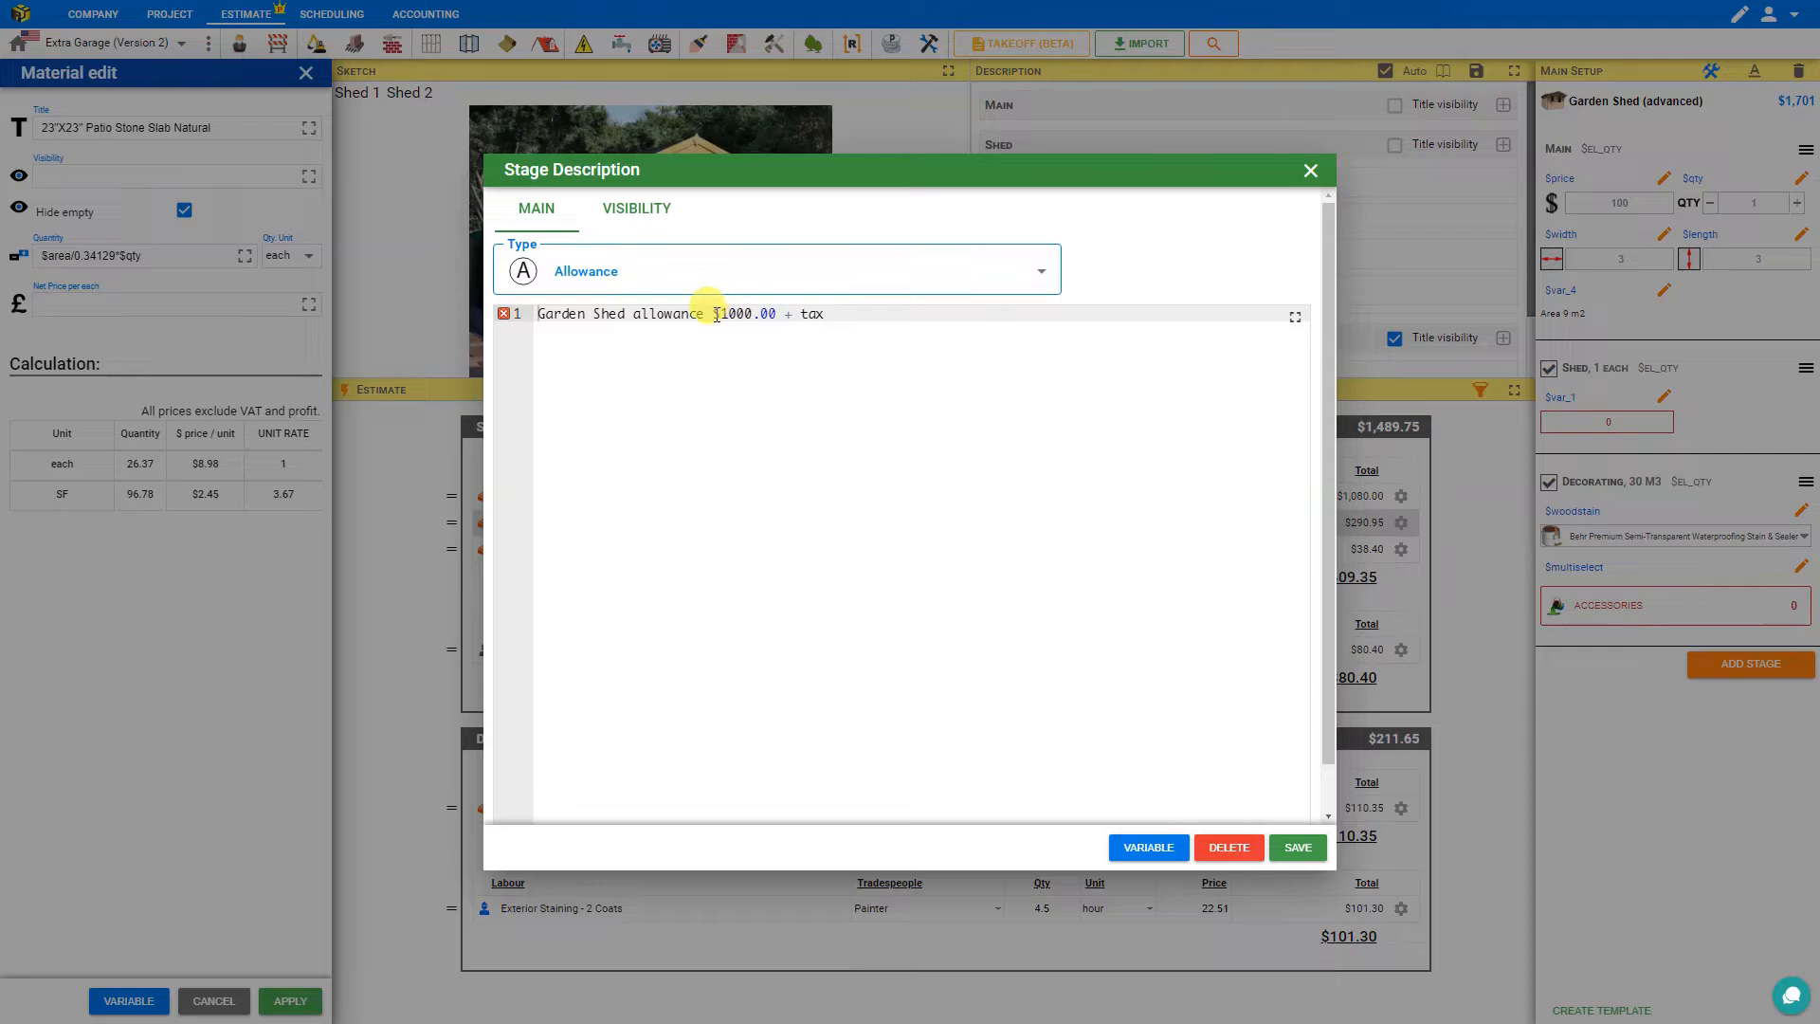
left_click_drag(714, 313, 777, 315)
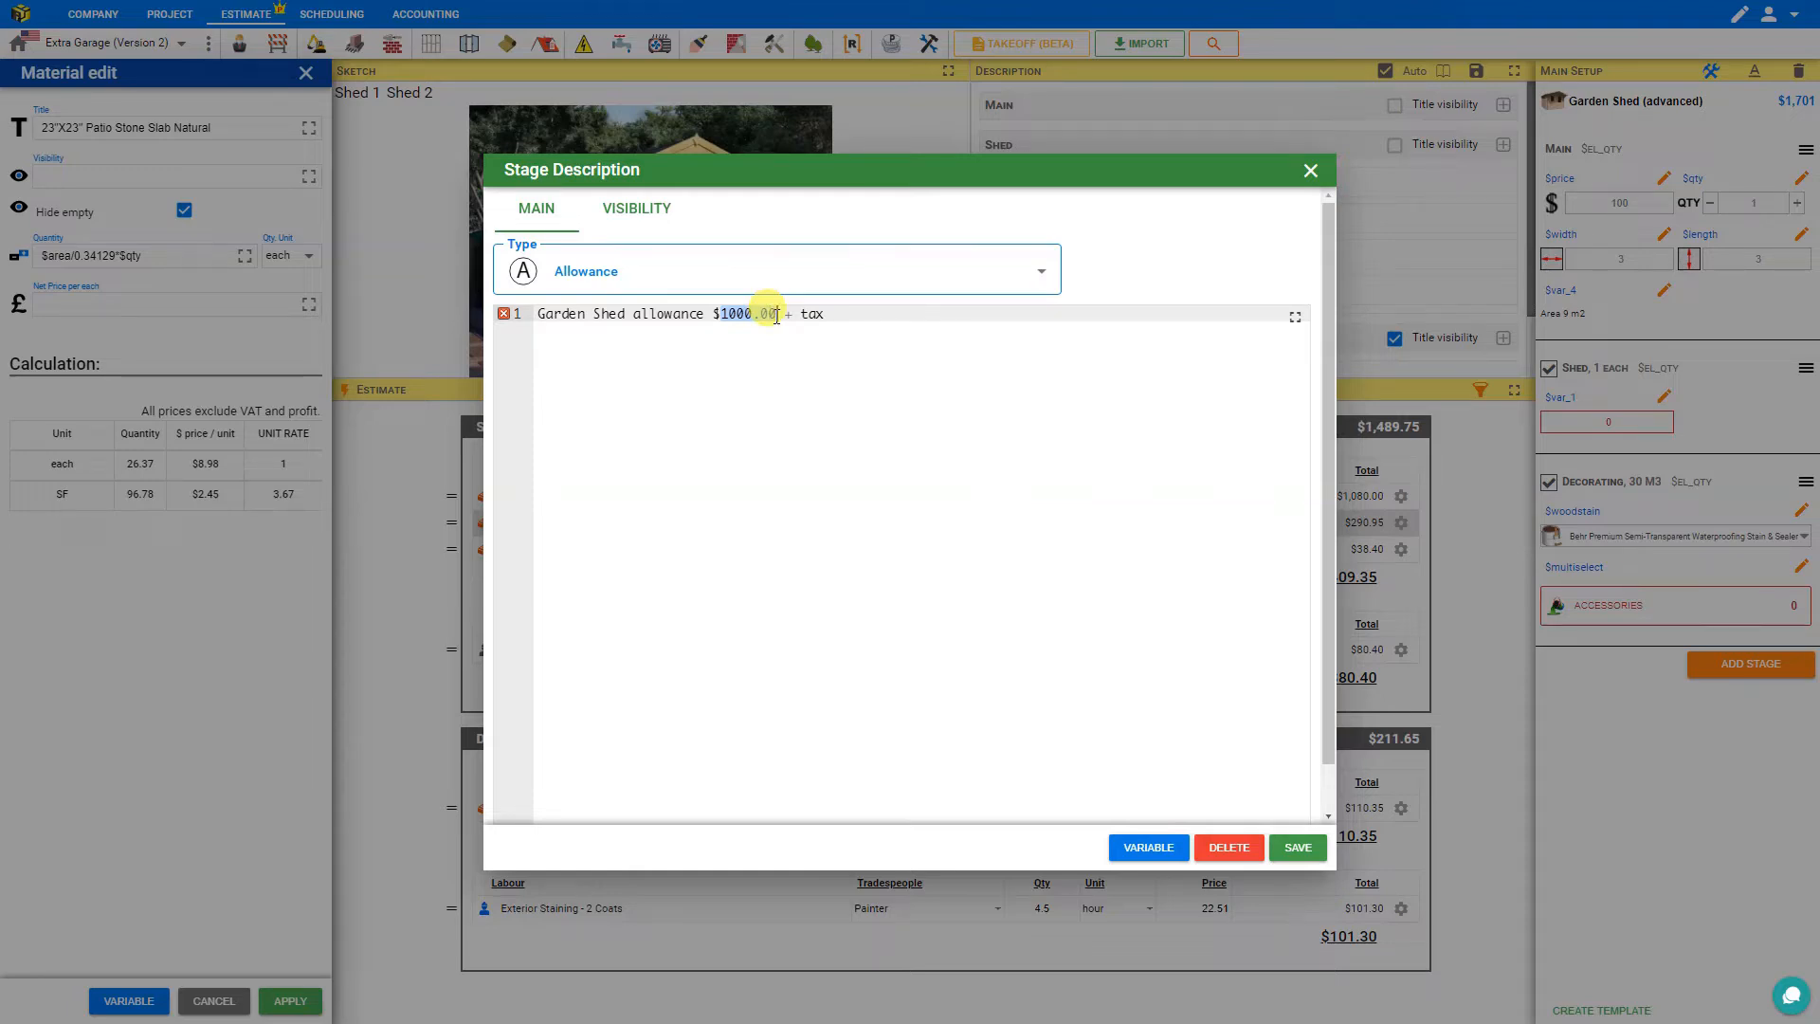
type("{{$price*$area")
left_click(1296, 848)
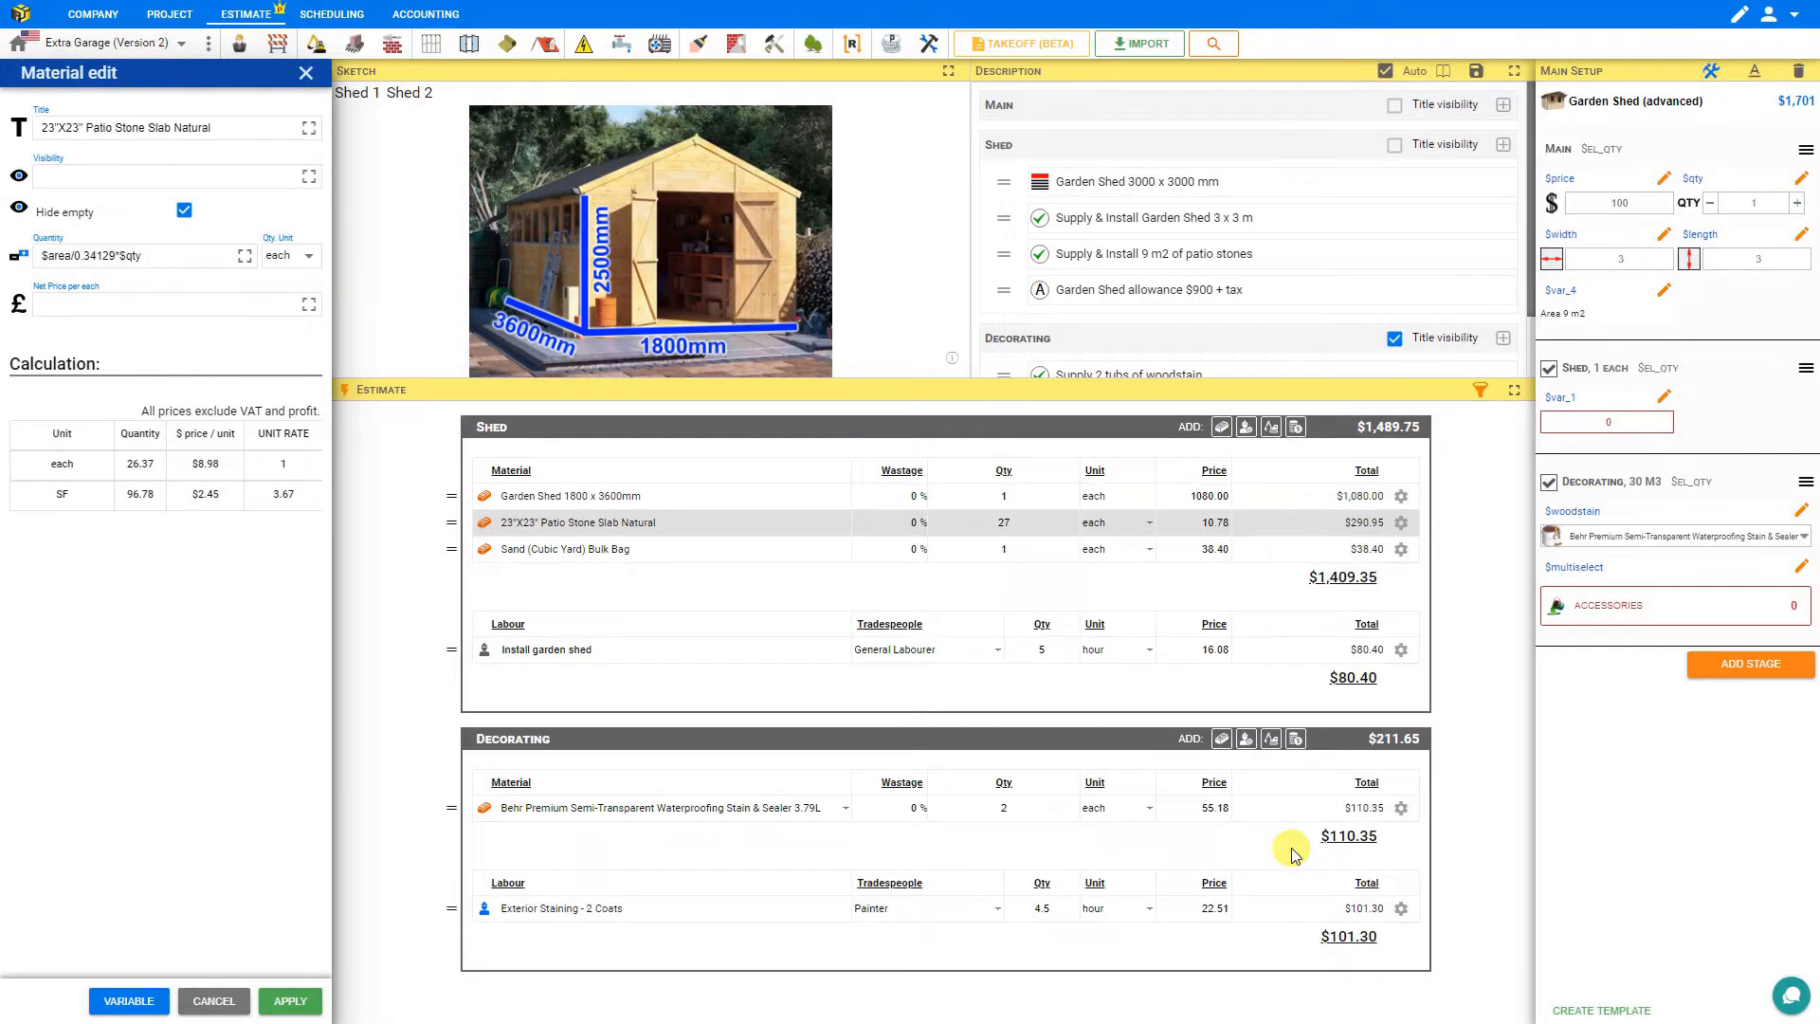
Set the price per m2 to 120 and the shed width to 5.
left_click(1616, 202)
mouse_move(1602, 246)
left_mouse_down()
mouse_move(1631, 244)
mouse_move(1564, 261)
mouse_move(1611, 245)
left_mouse_up()
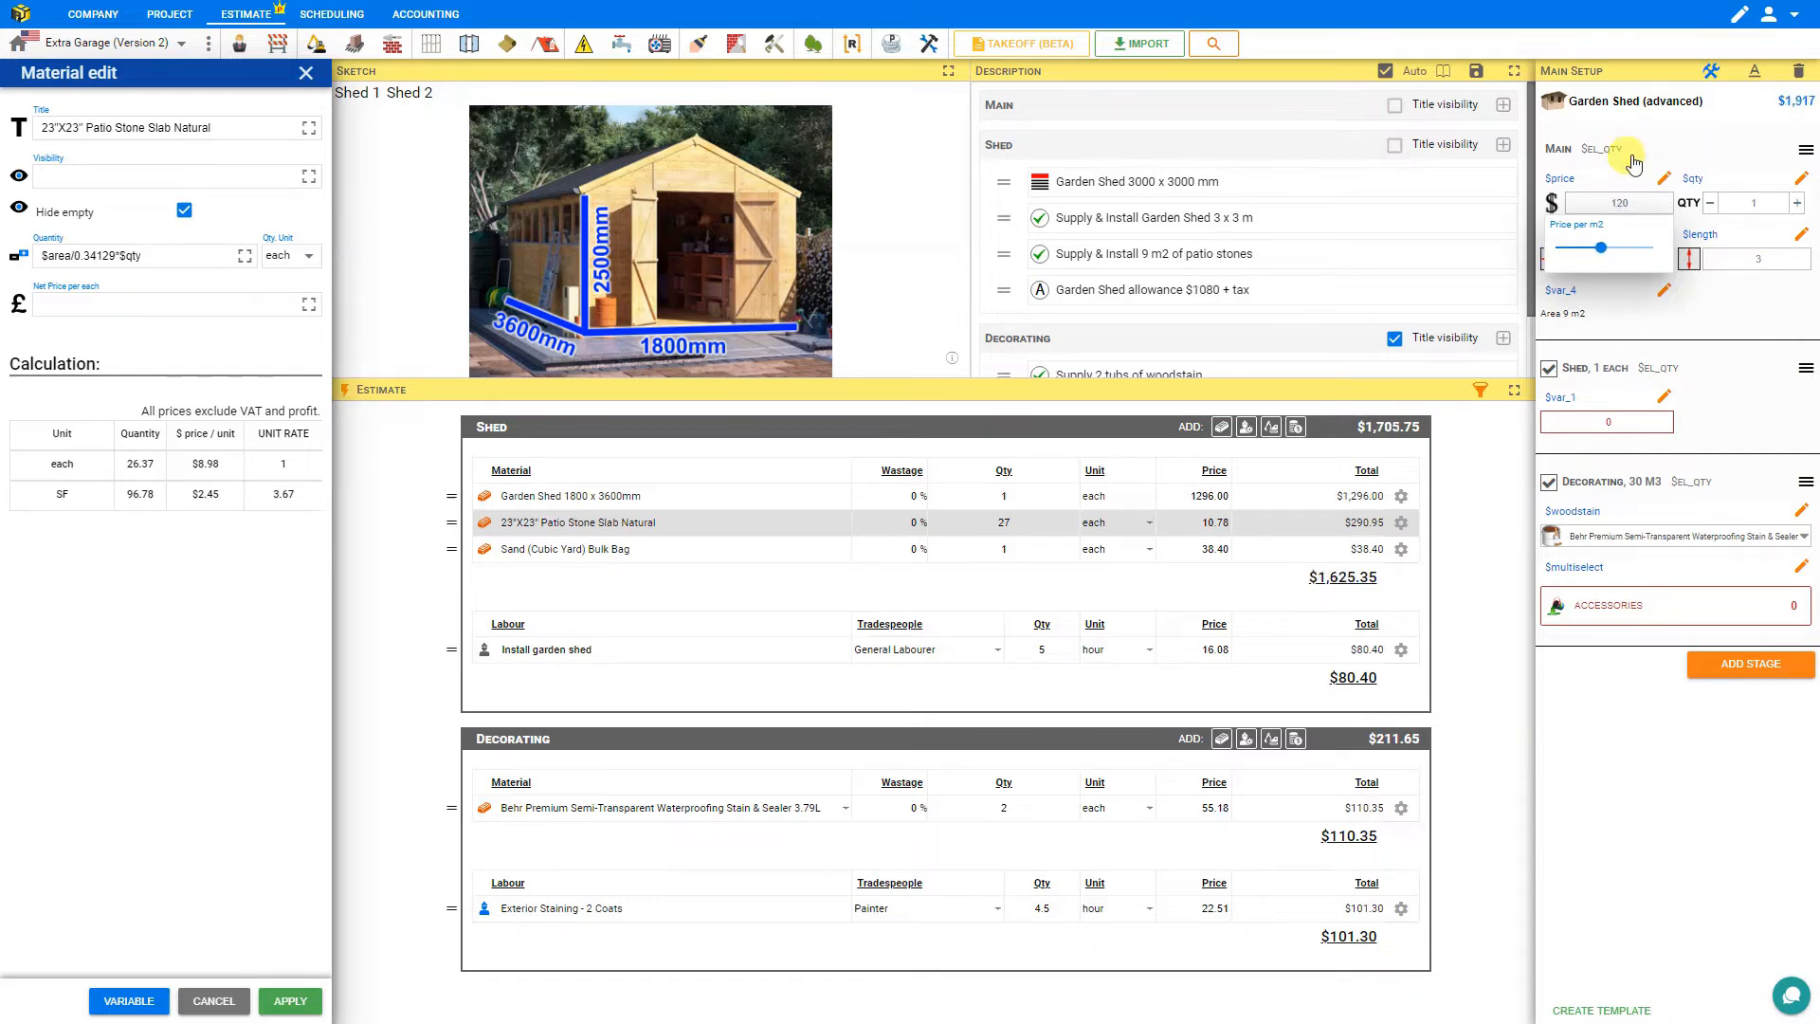
left_click(1616, 256)
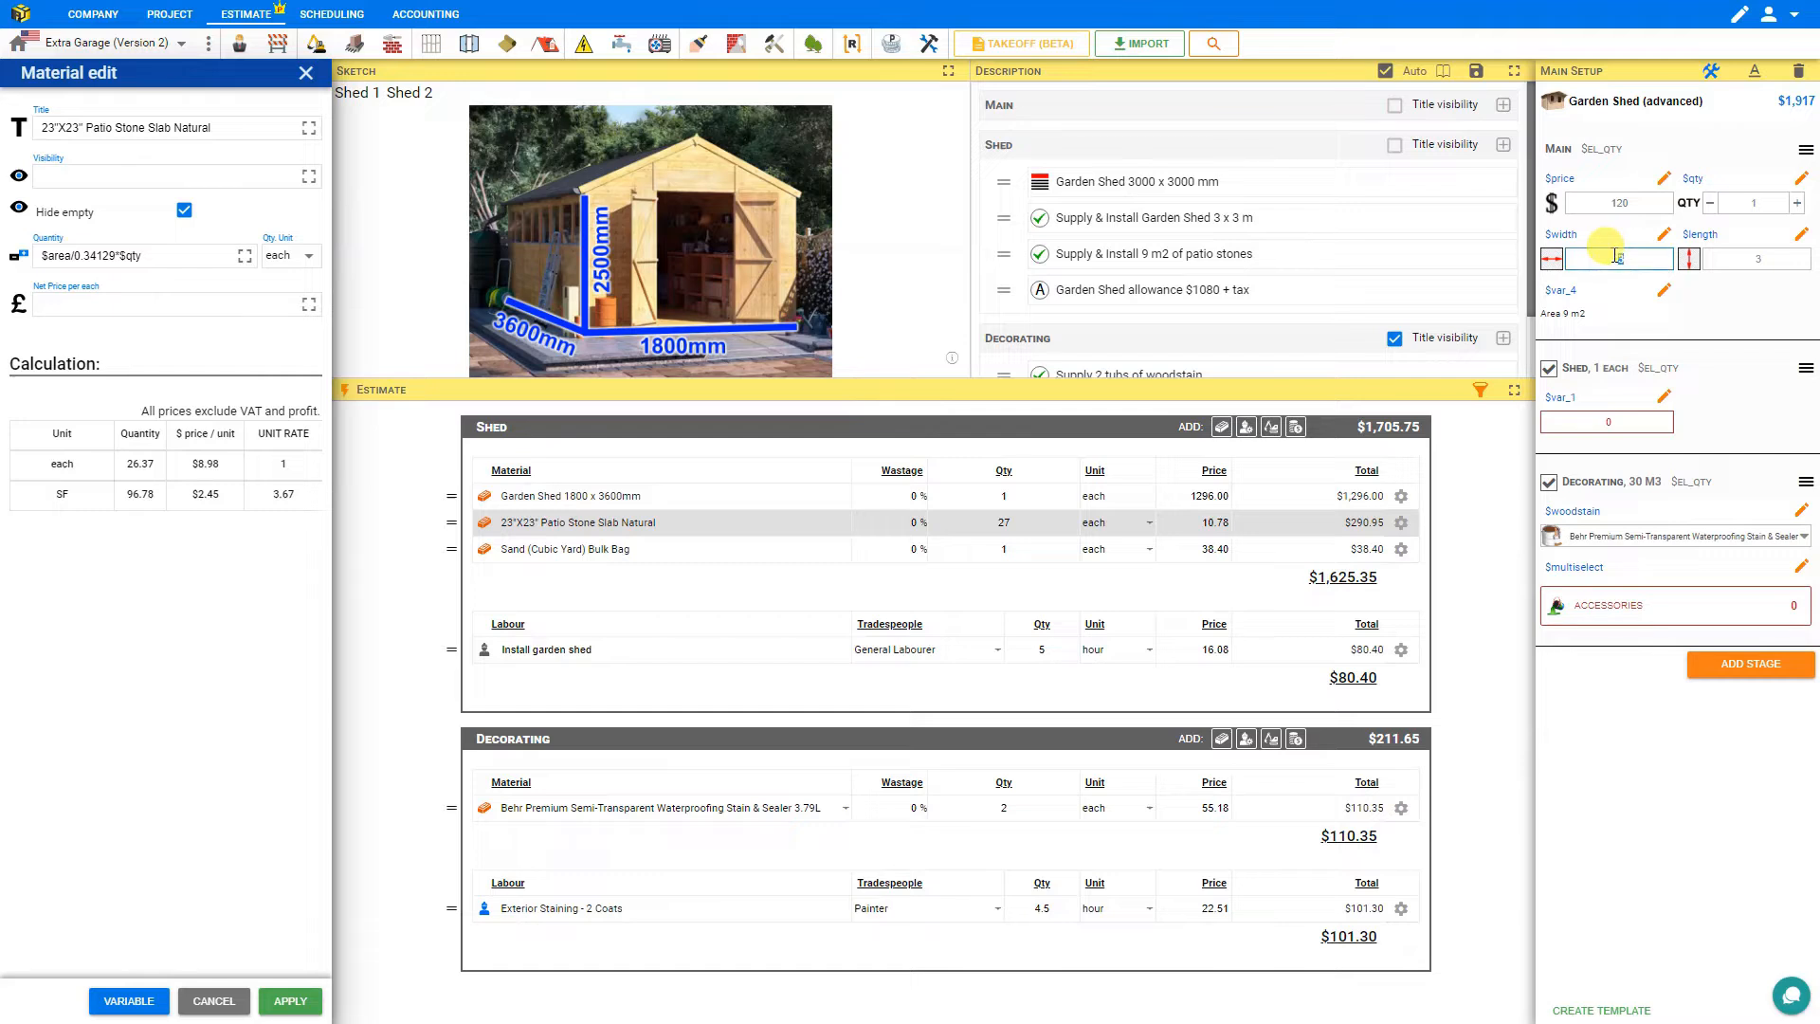
type("5")
key("Return")
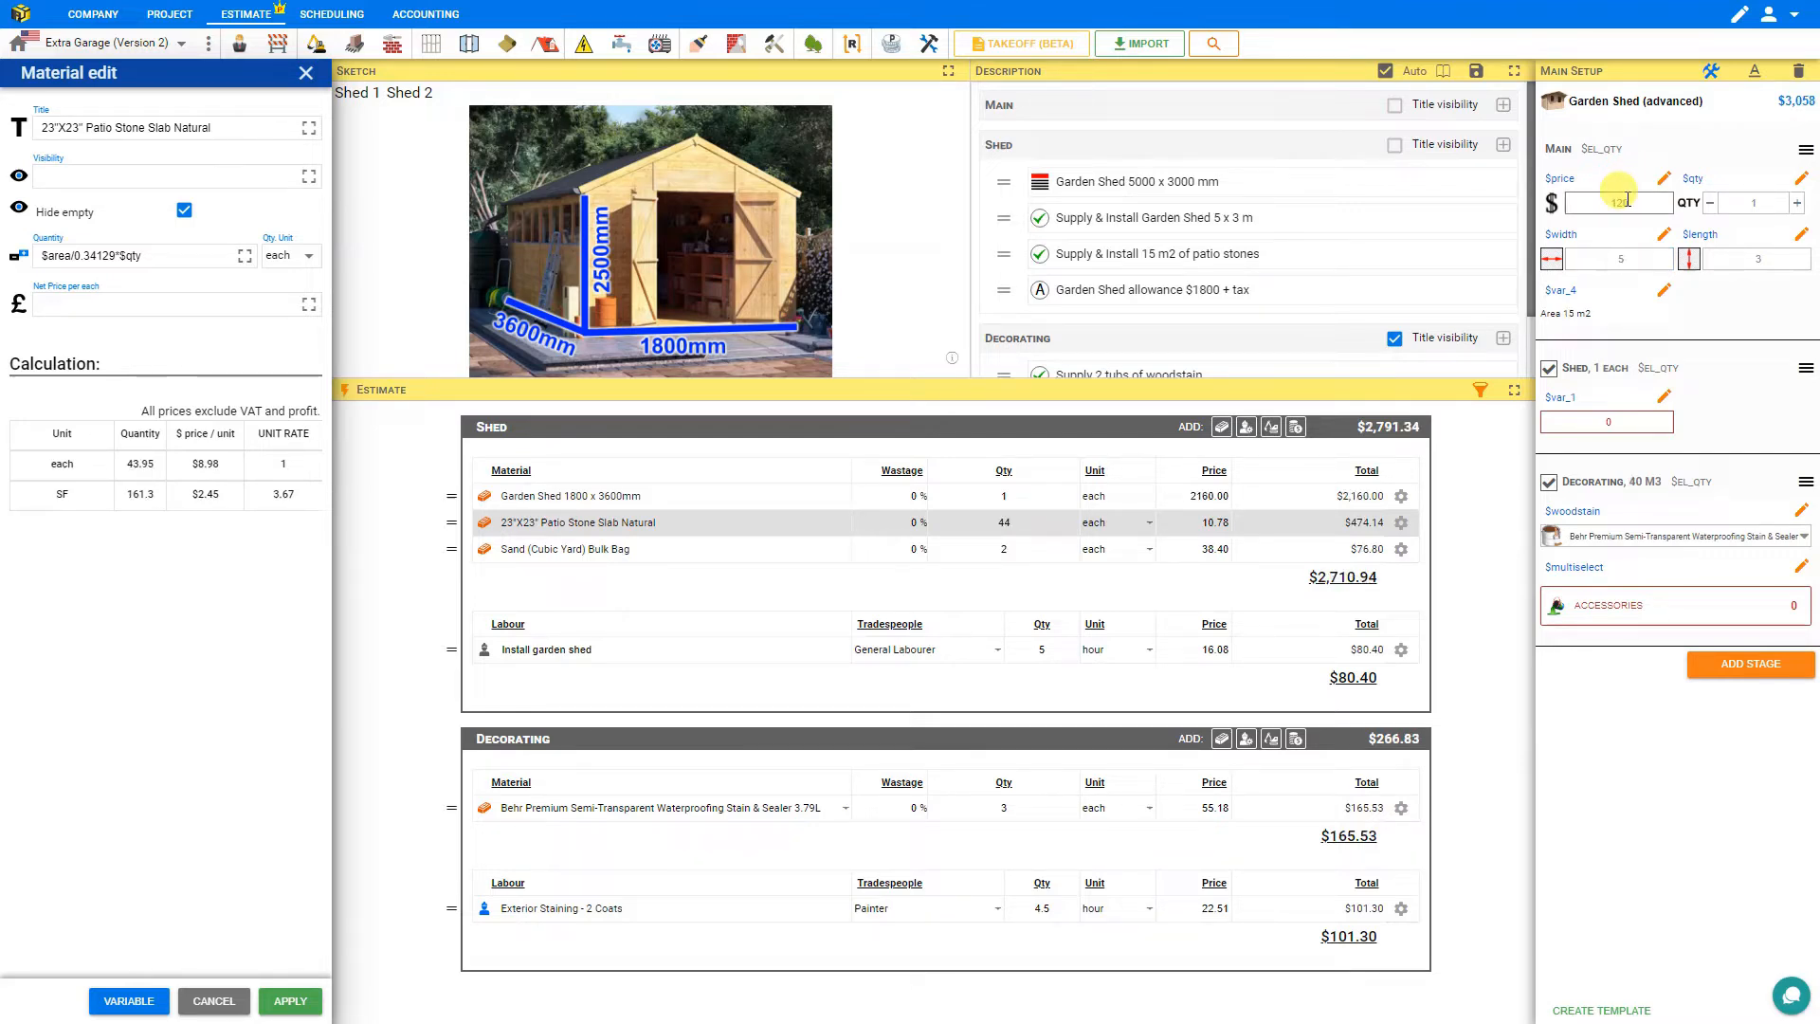
In the Decorating stage's woodstain supply description, delete the '2' and replace 'woodstain' with '{{}}'.
scroll(1145, 239, "down", 1)
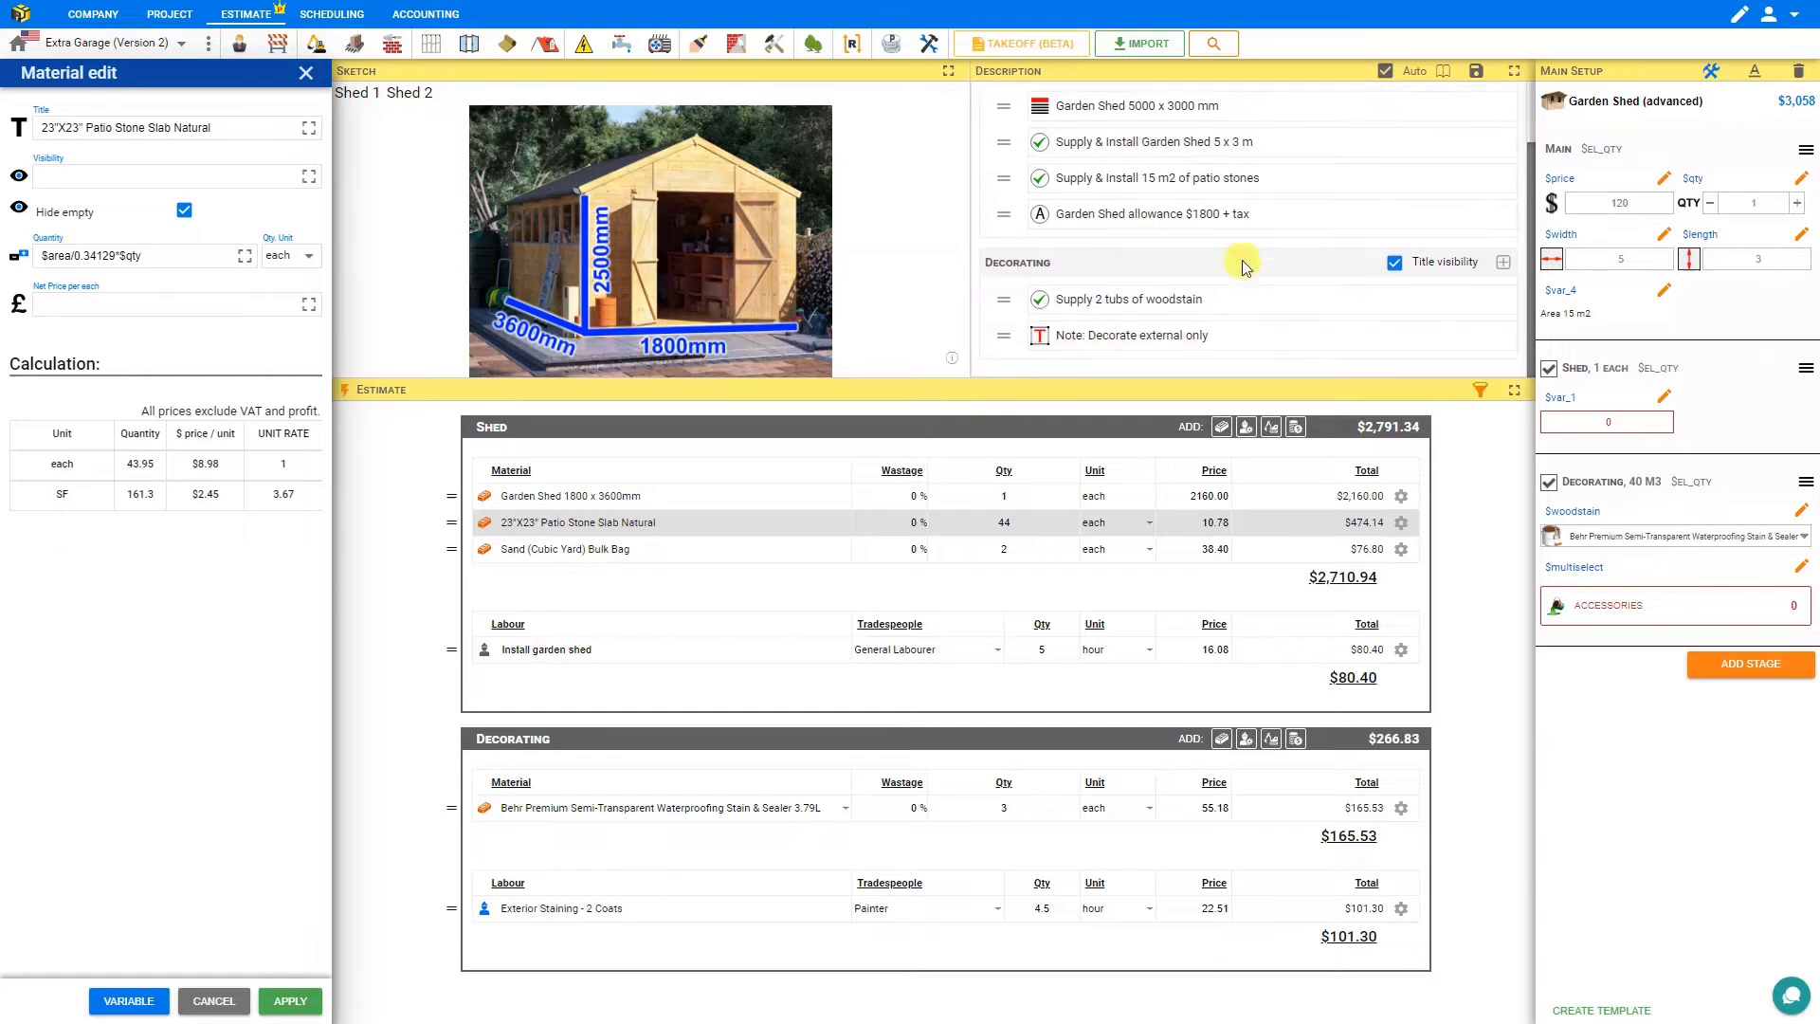
left_click(1106, 303)
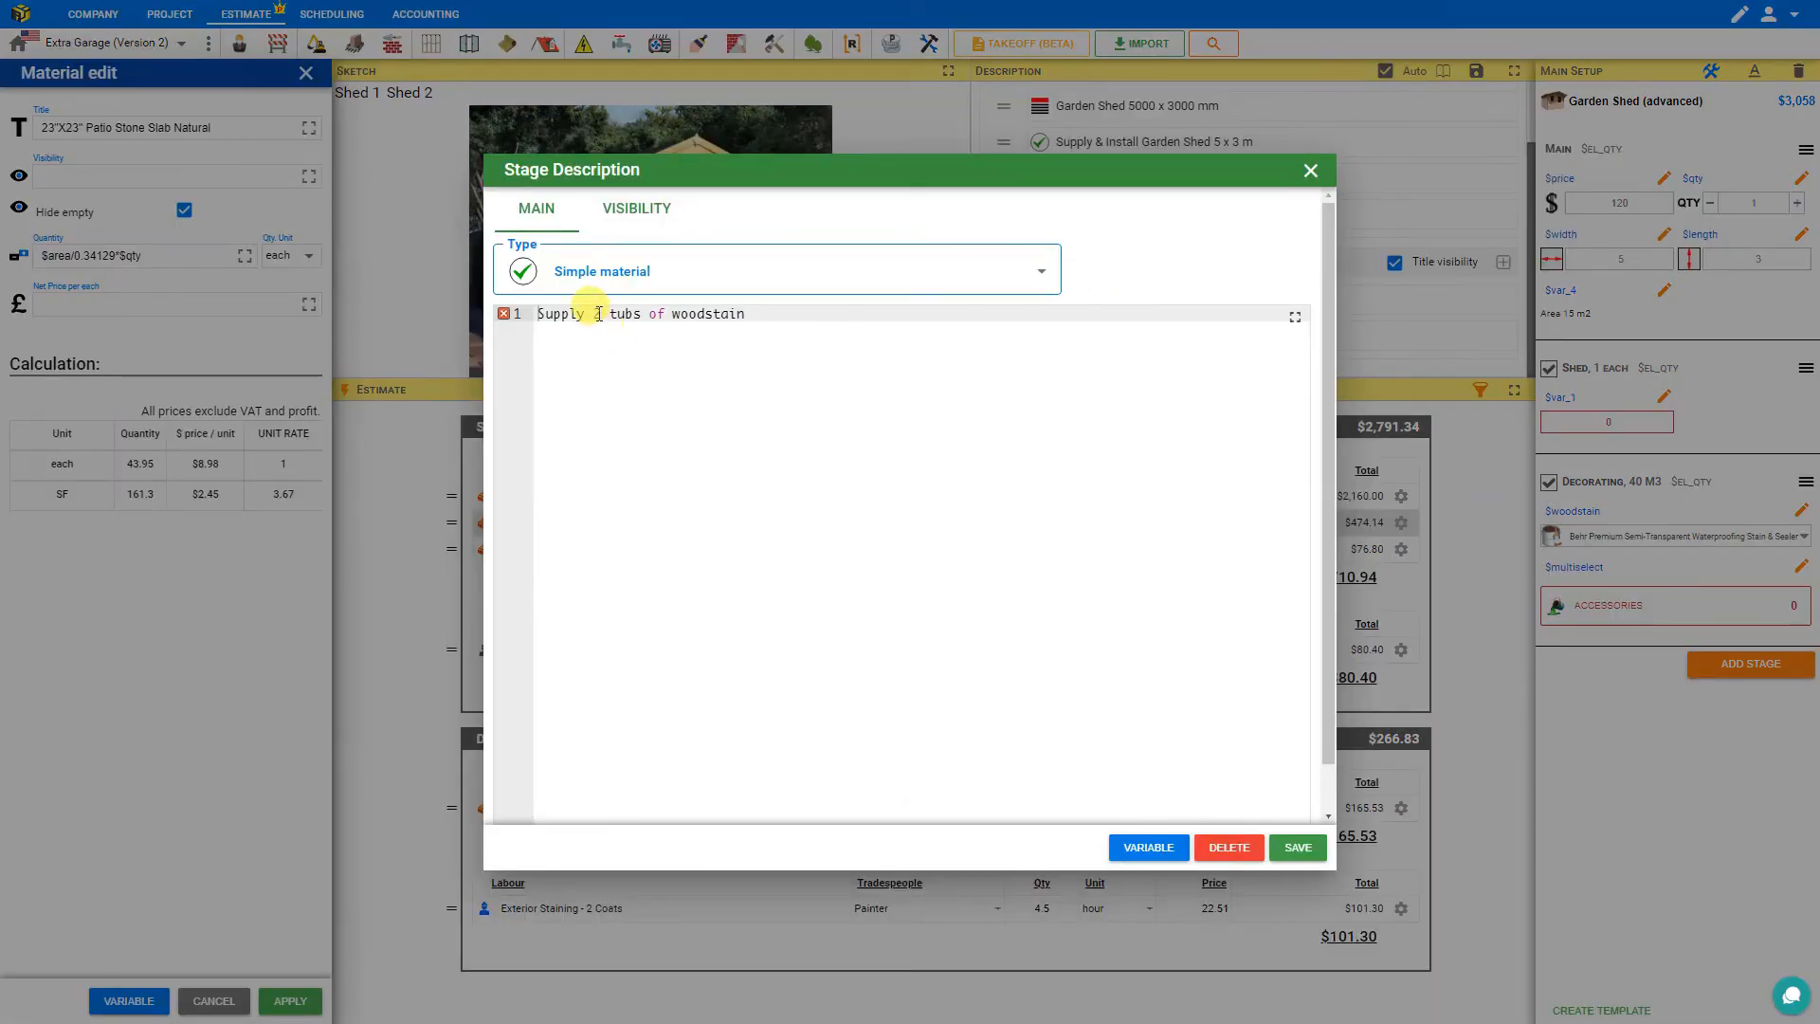
left_click(600, 314)
double_click(596, 314)
key("Delete")
key("Delete")
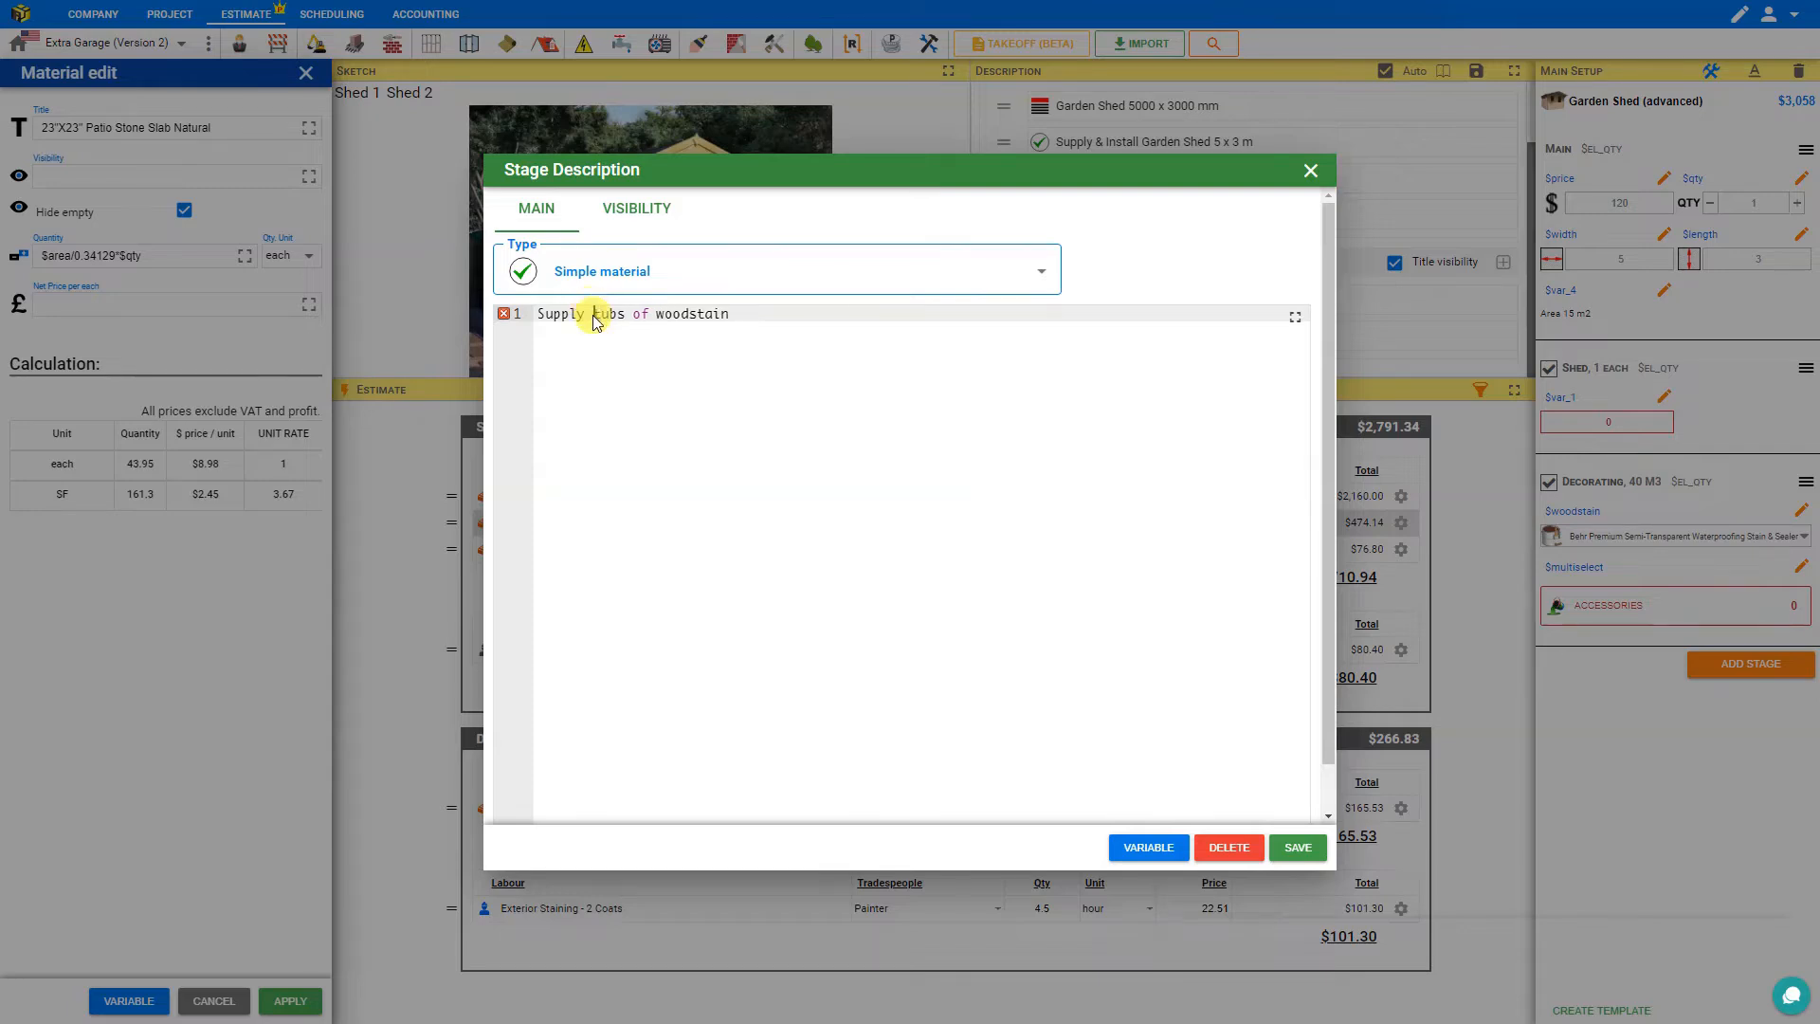
double_click(687, 315)
type("{{")
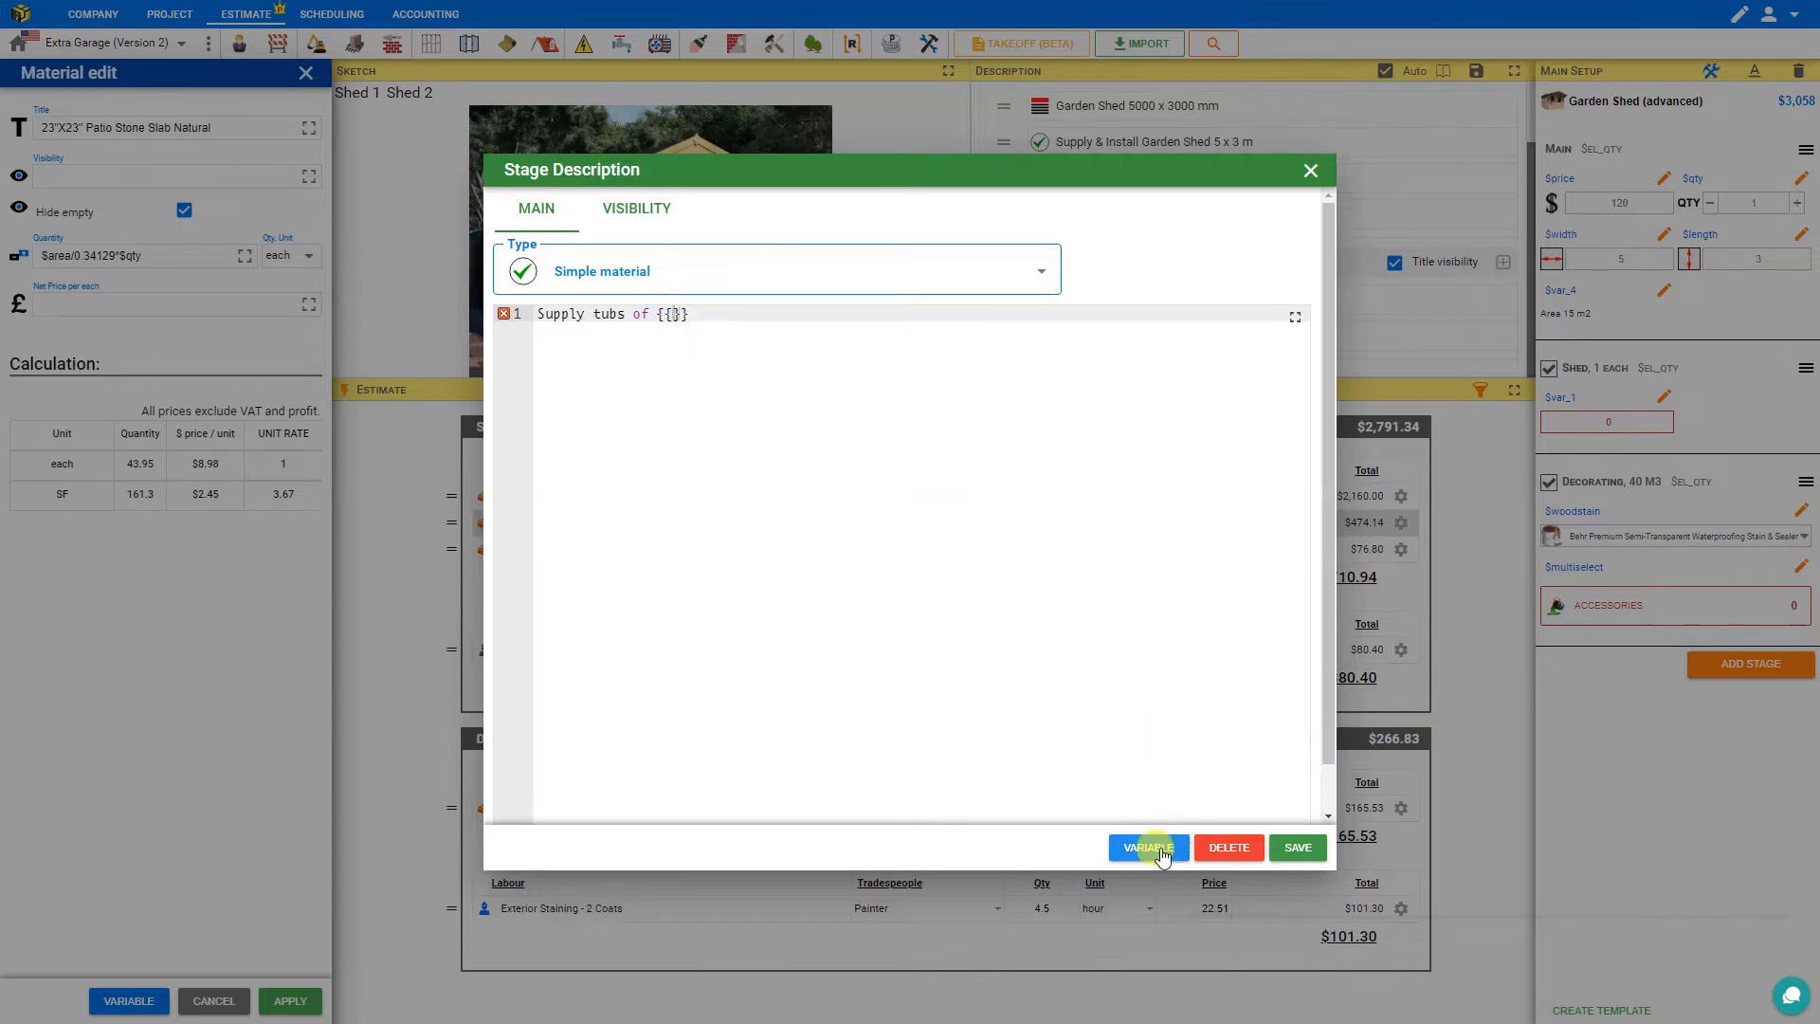
Copy the $woodstain_title variable, paste it between the braces and save the description.
left_click(1149, 847)
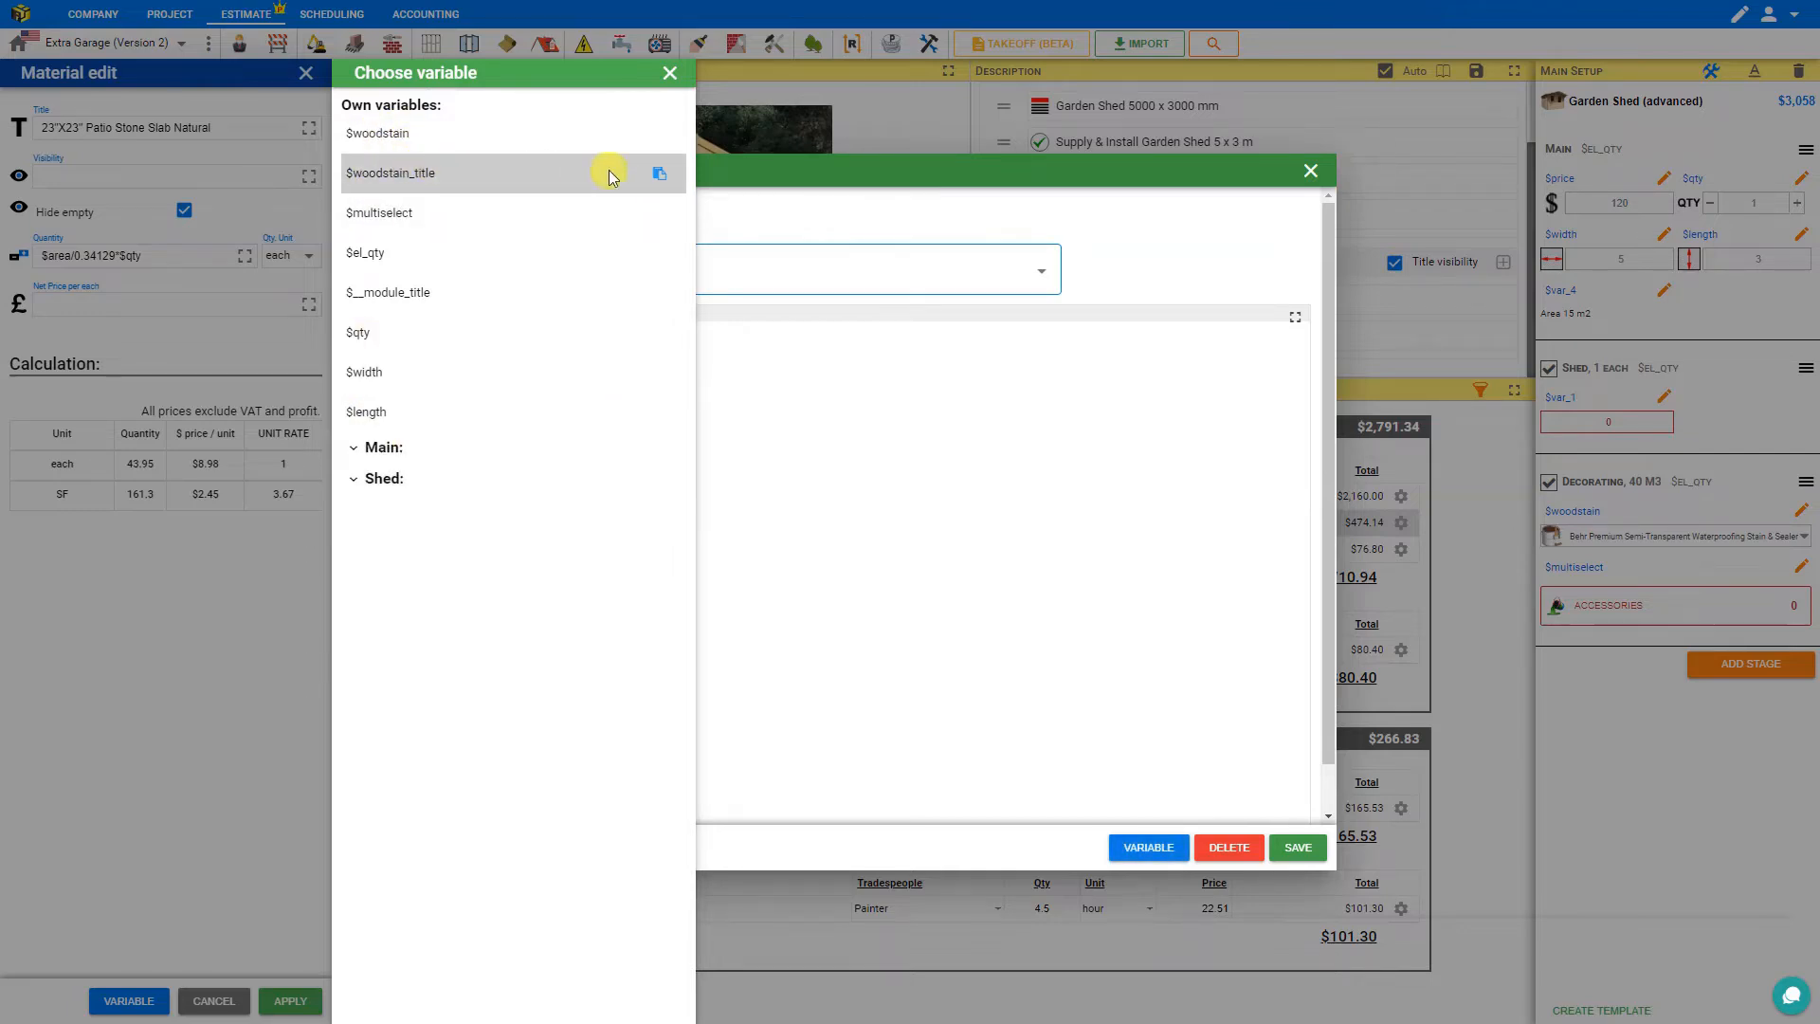
left_click(656, 177)
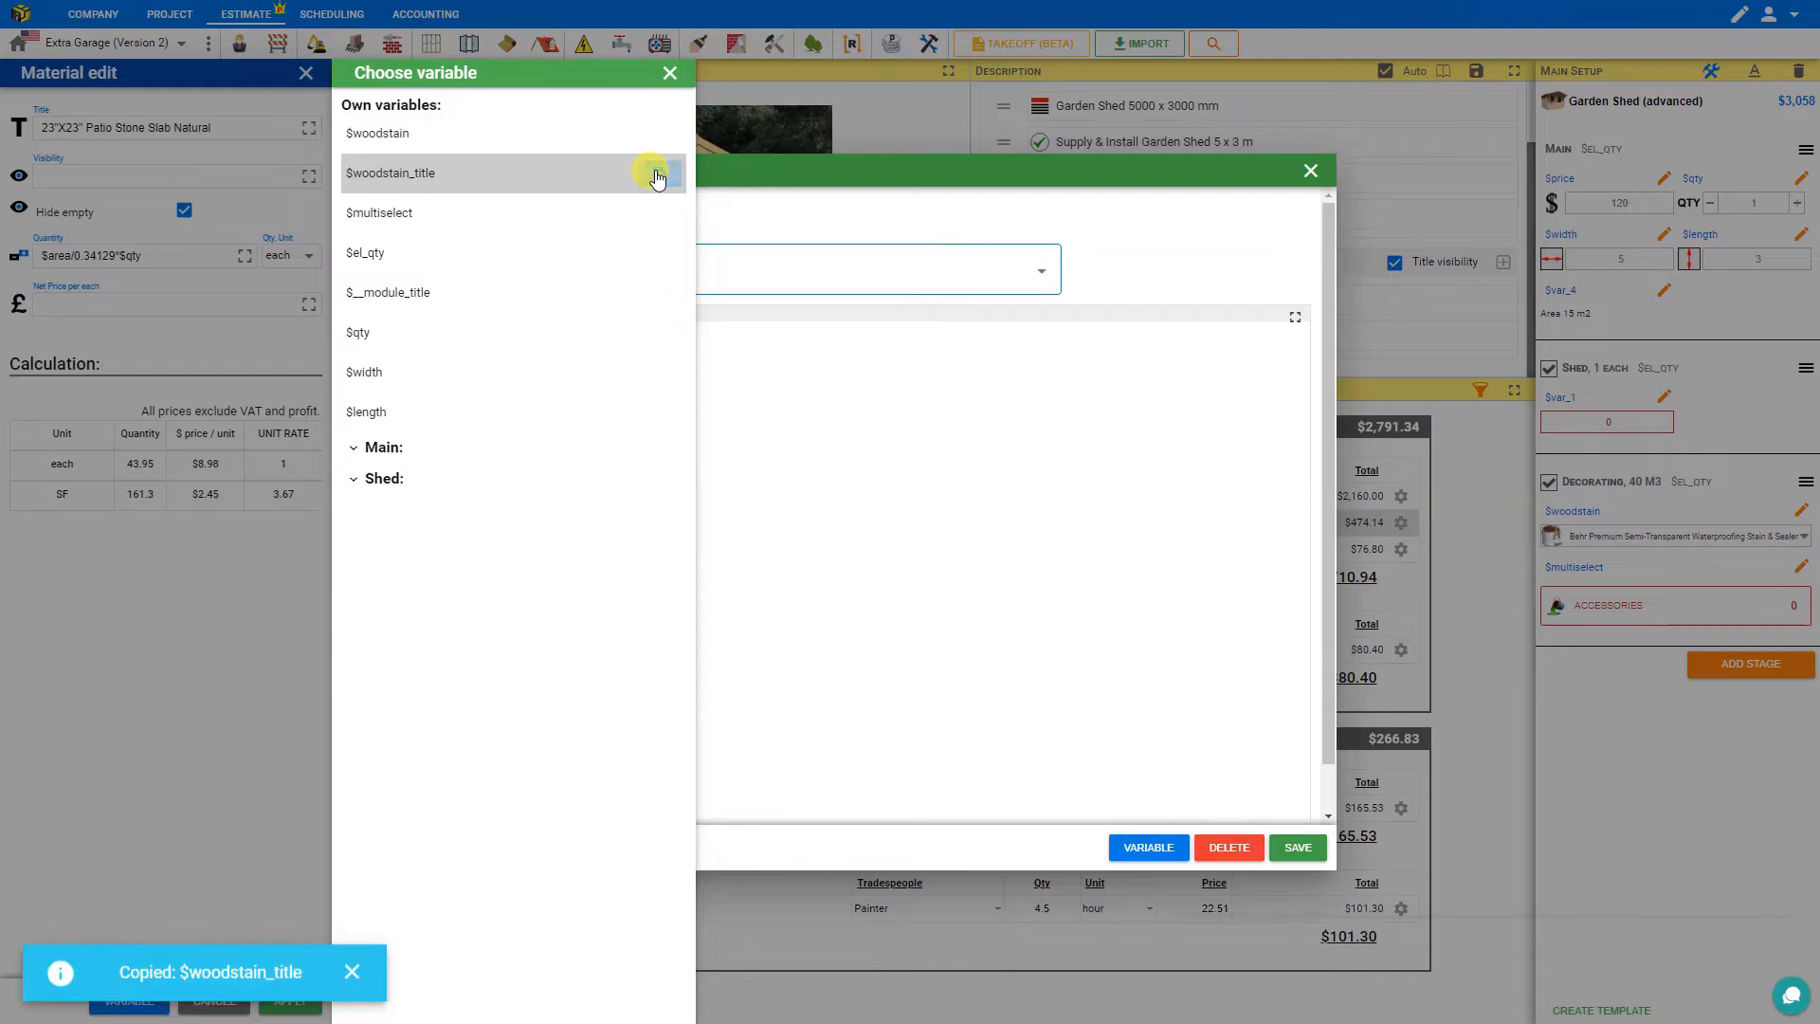
left_click(668, 72)
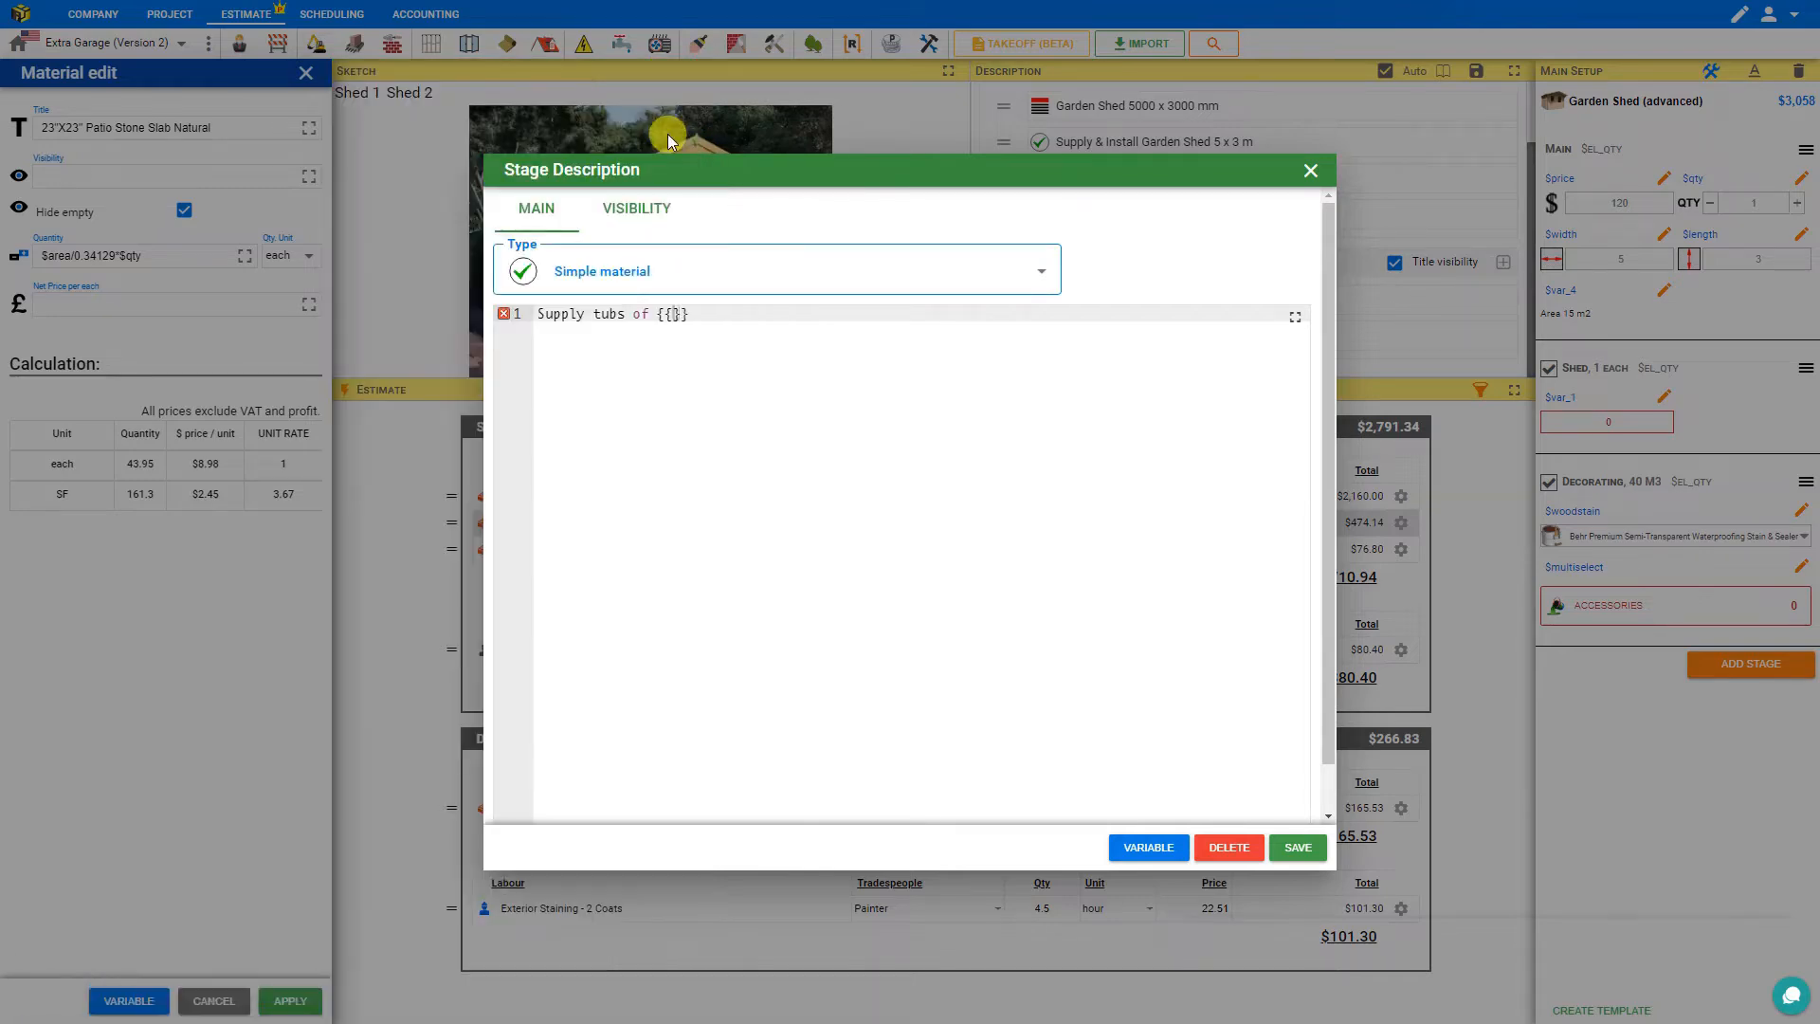
left_click(673, 317)
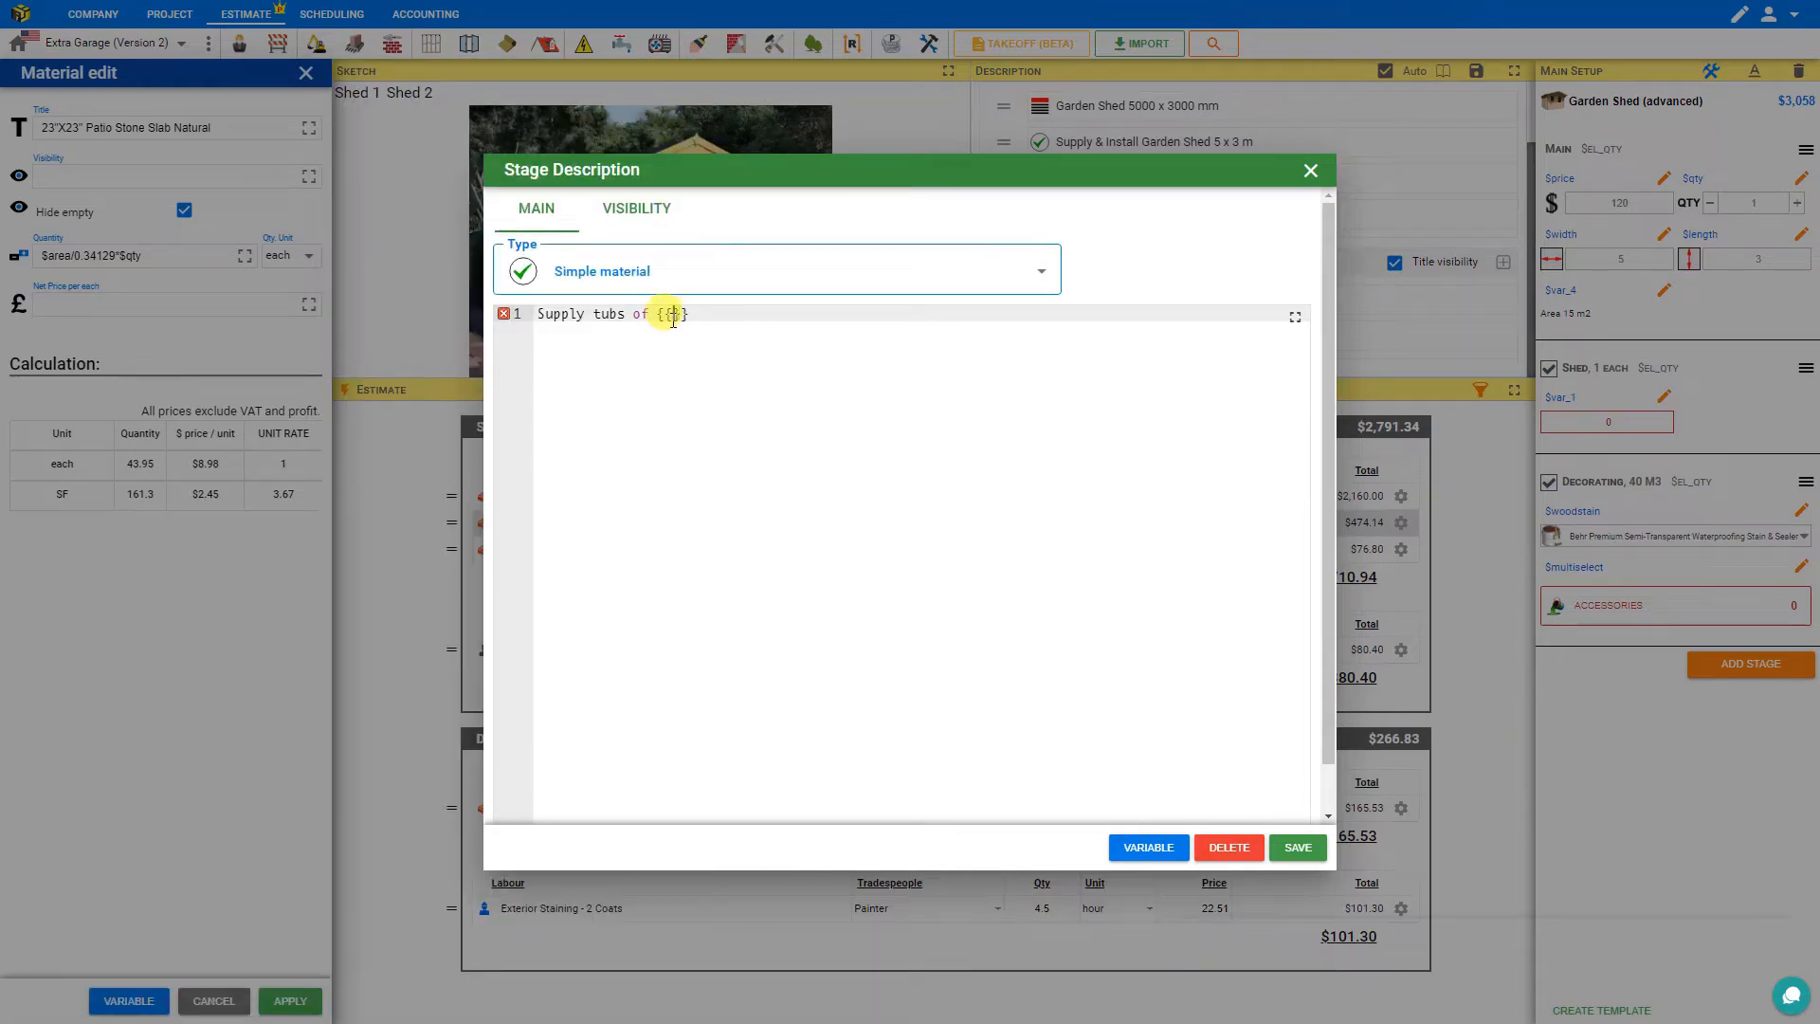
key("ctrl+v")
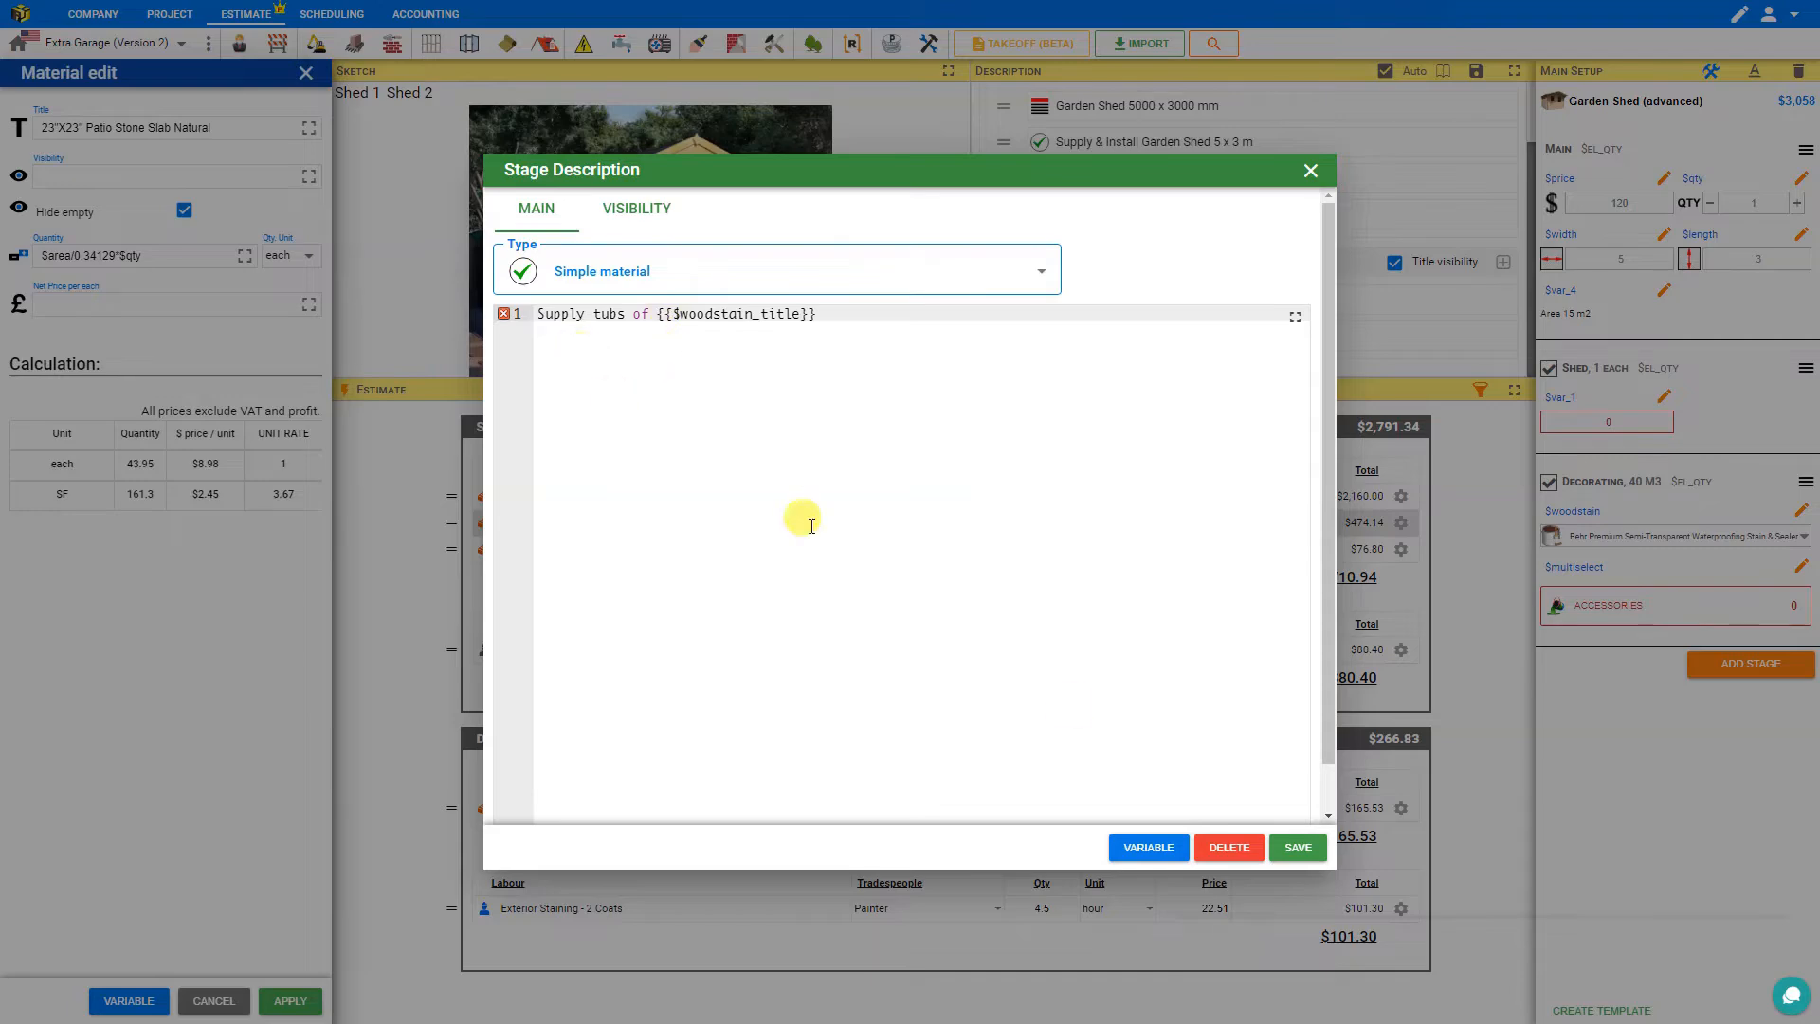
left_click(1294, 846)
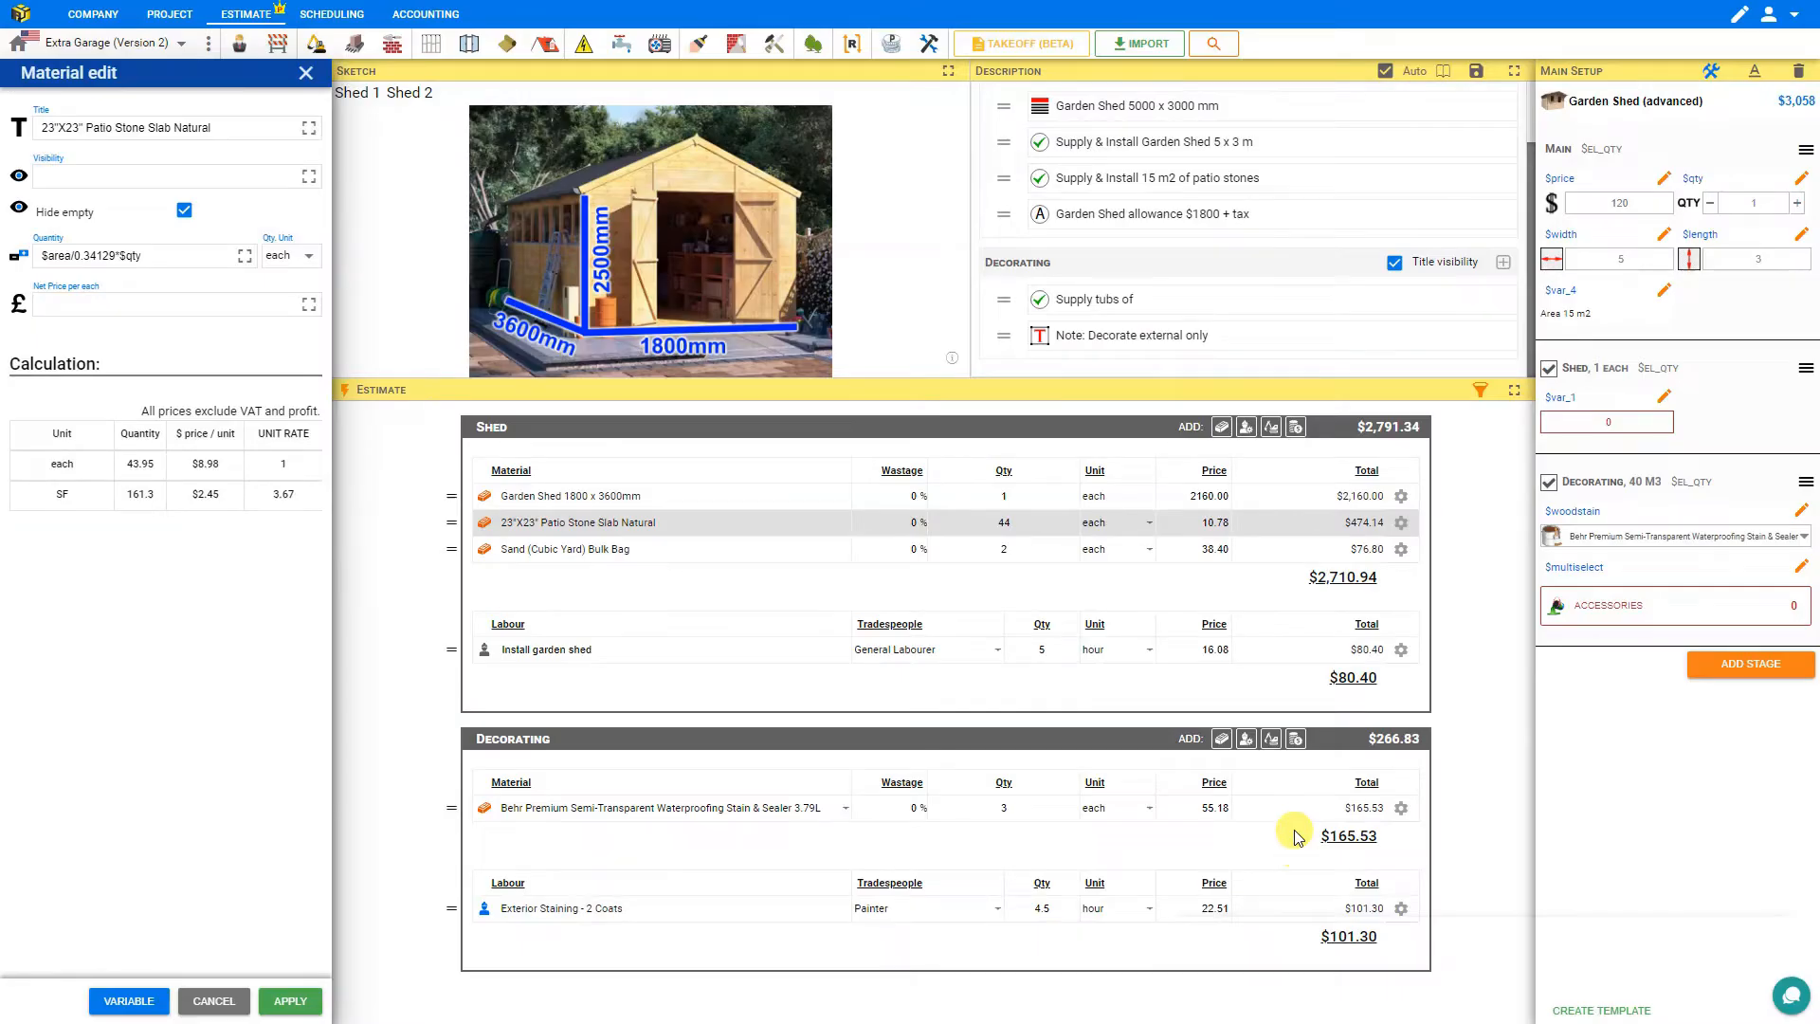
Wrap $woodstain_title in single quotes inside the braces and save the description.
left_click(1157, 300)
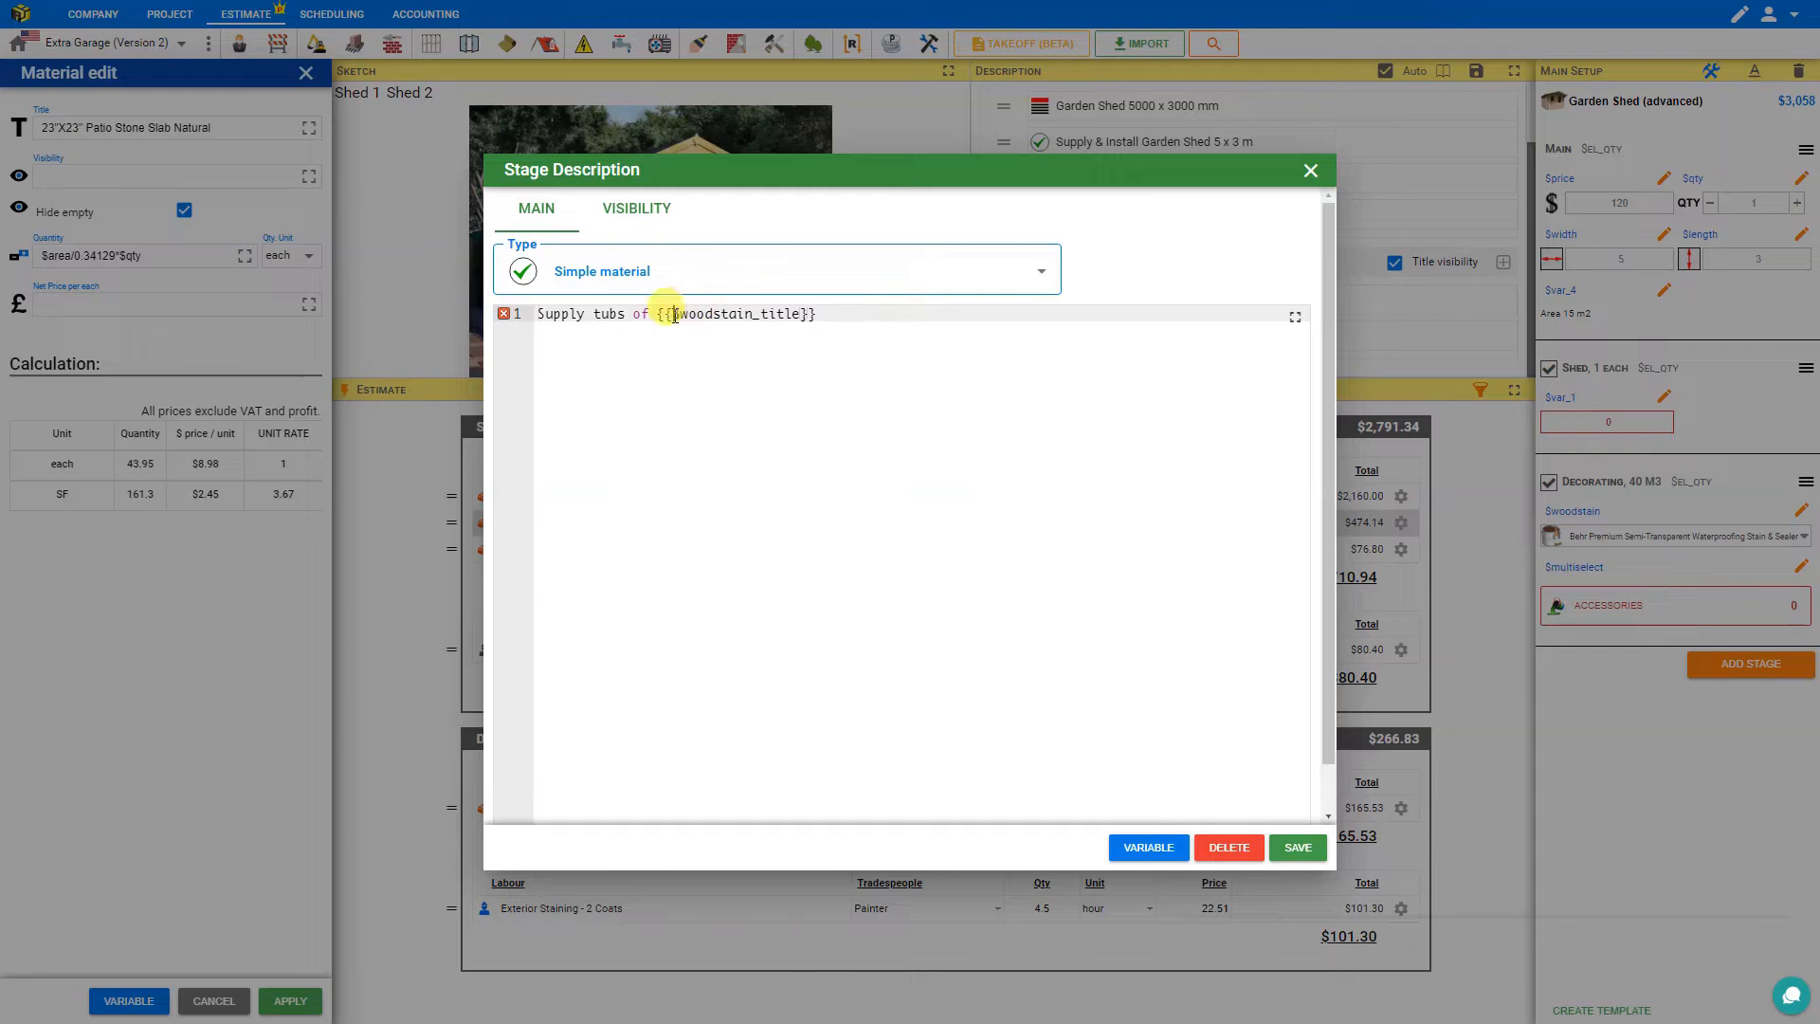
type("$")
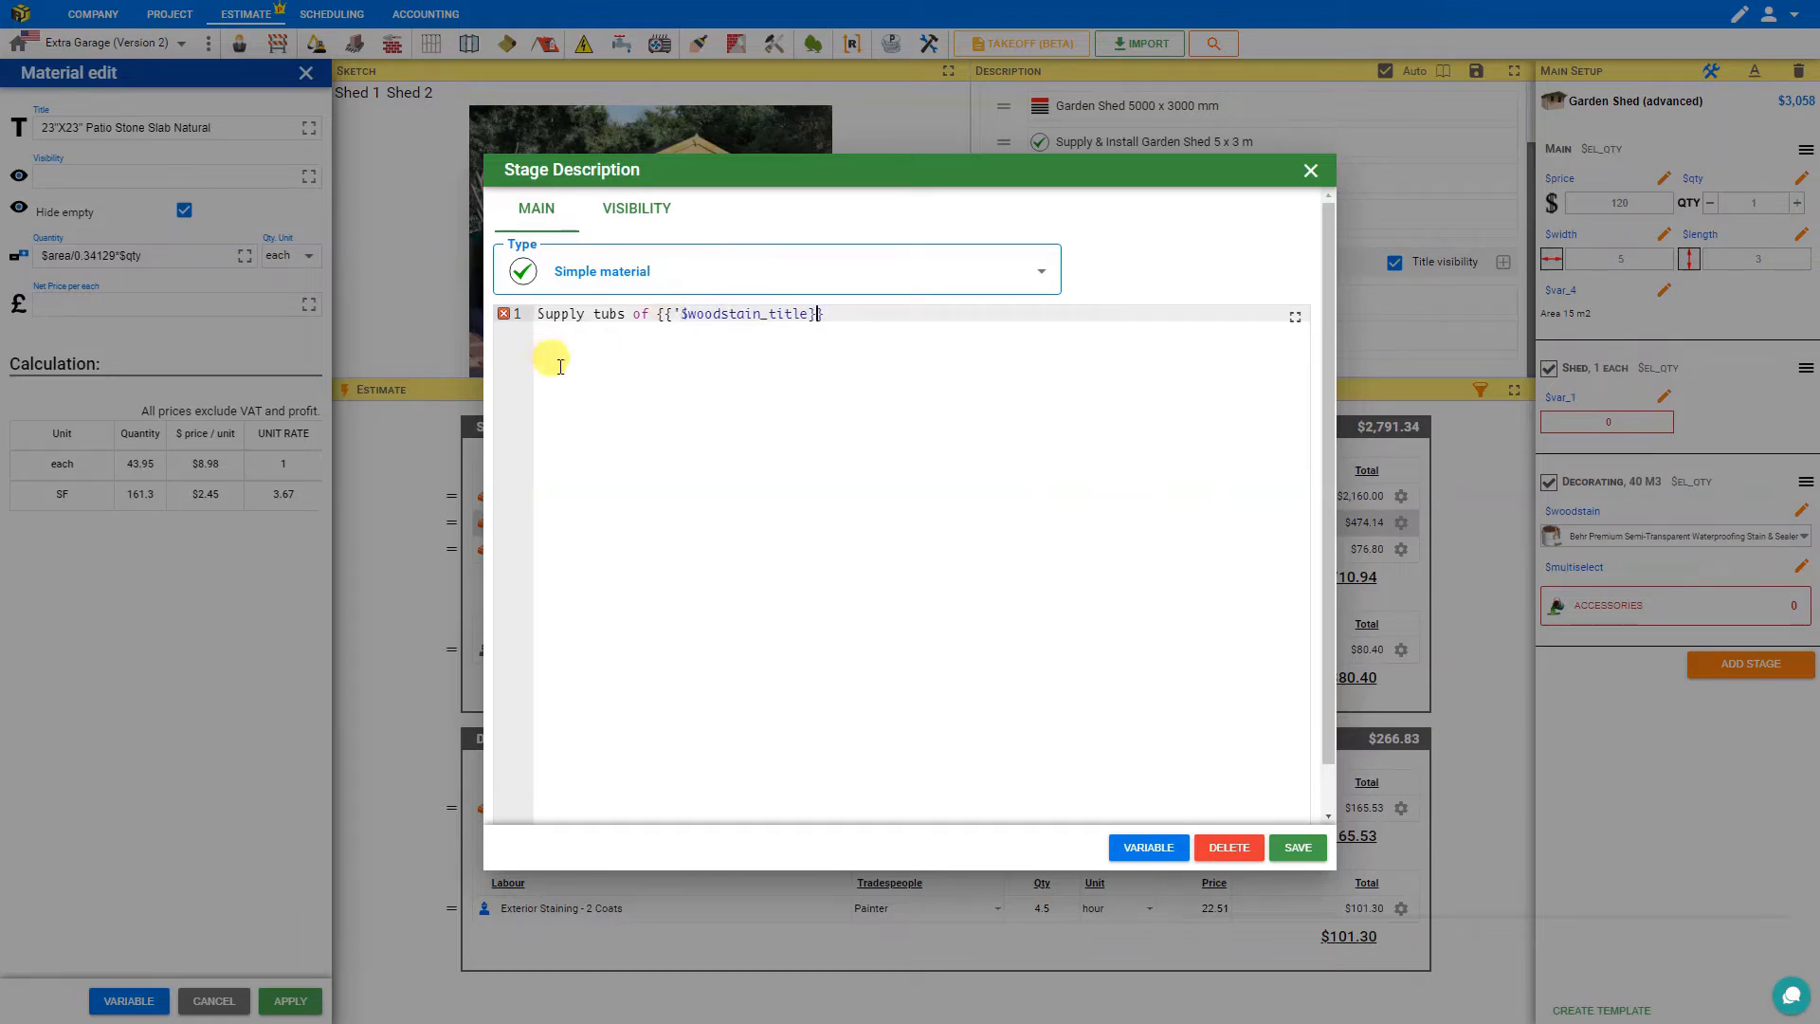
type("'")
left_click(1295, 846)
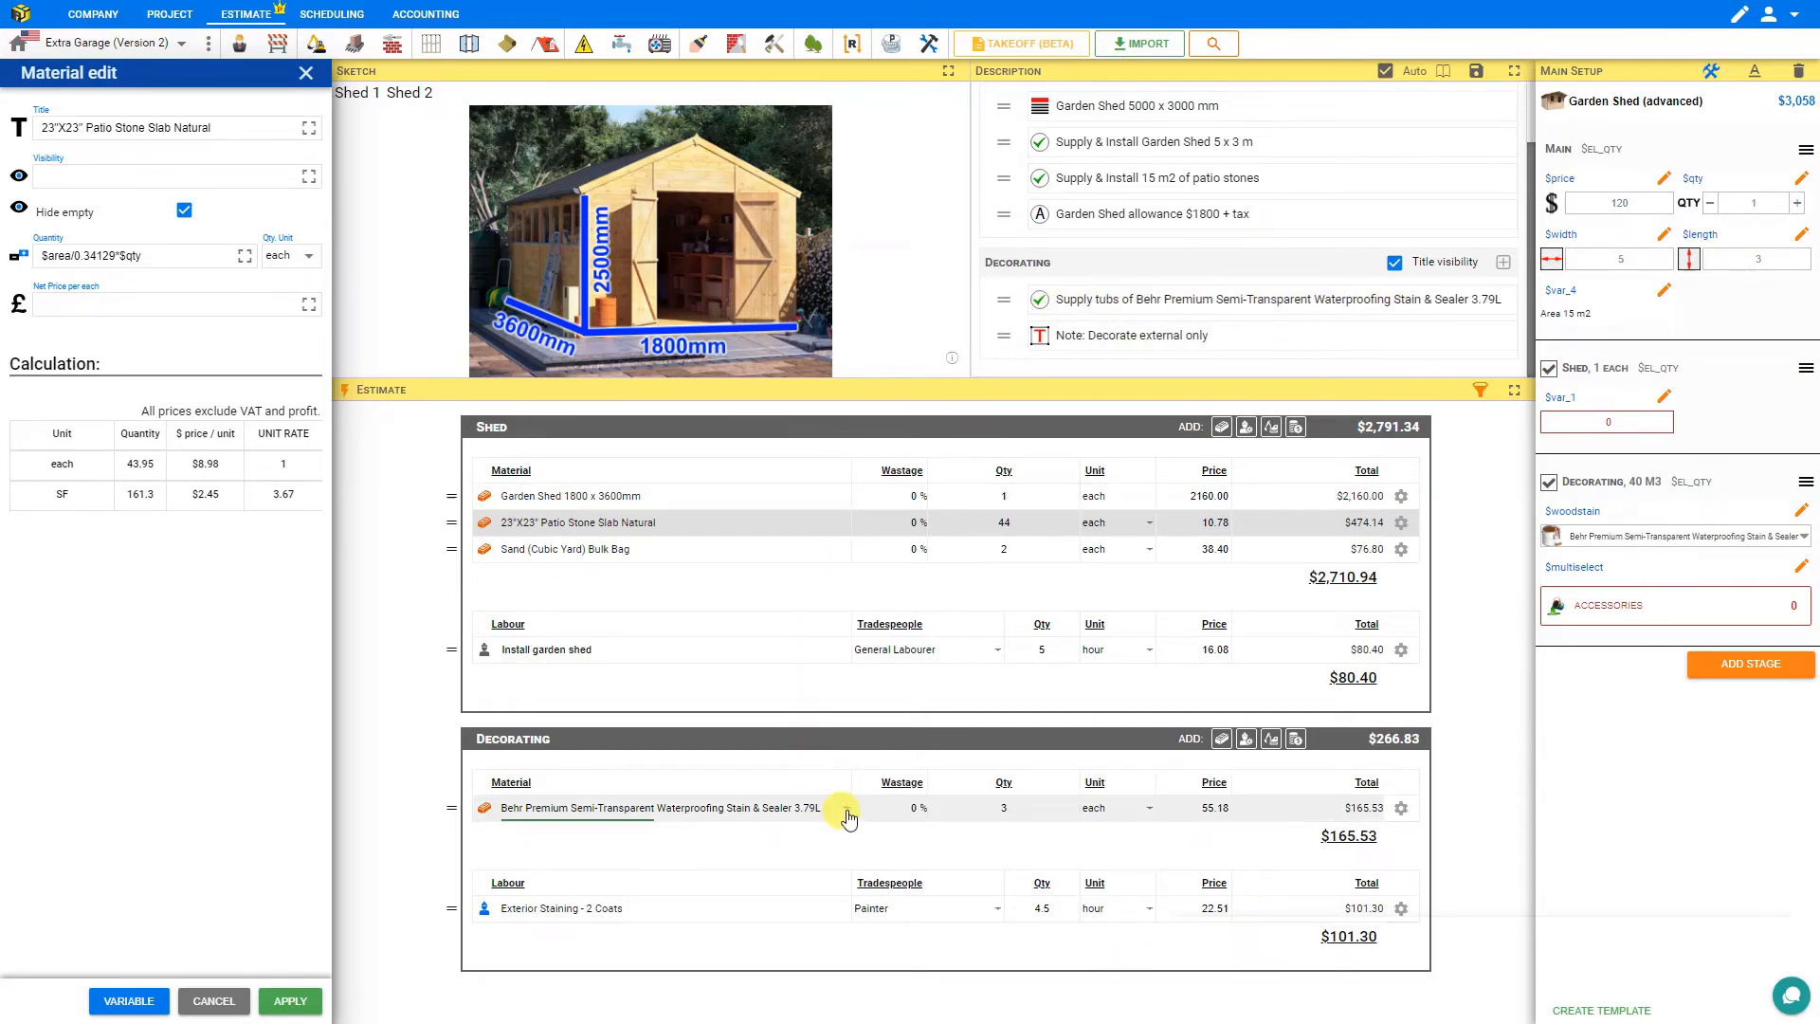
Switch the Decorating stain material to SICO Tintable Solid Exterior Stain 3.79L.
left_click(806, 825)
left_click(629, 762)
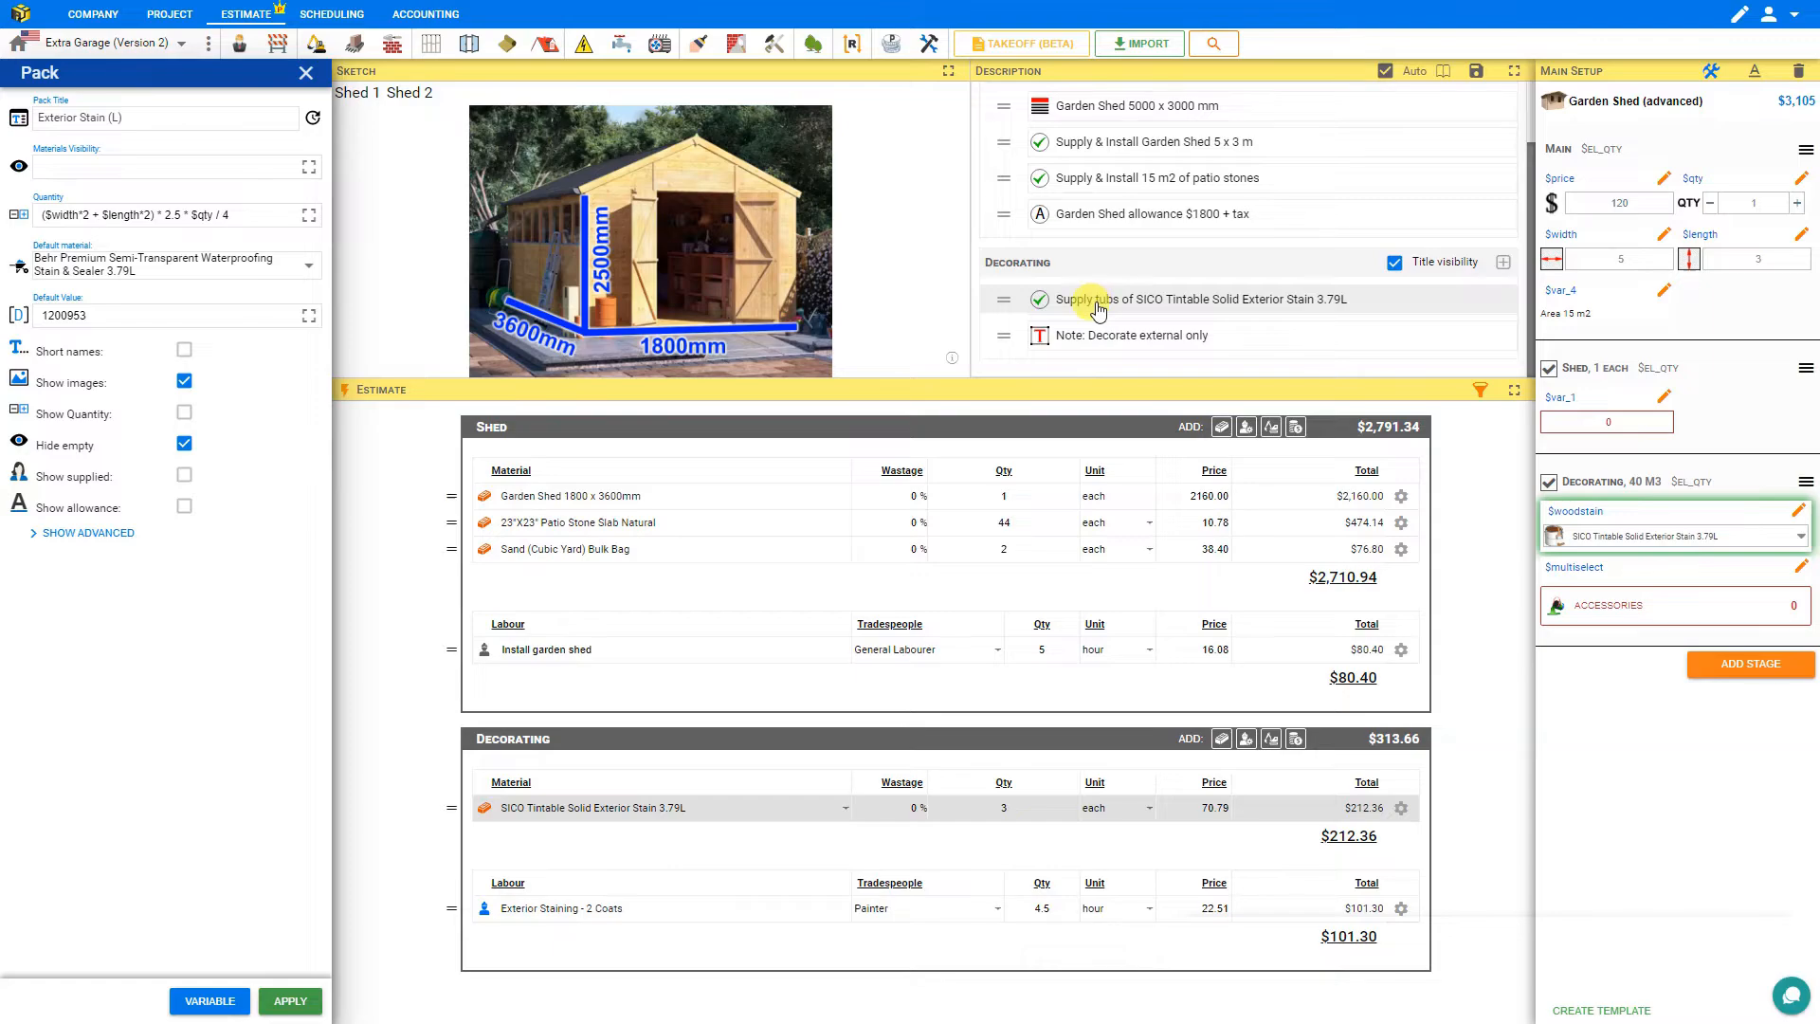
Replace 'tubs' in the description with '{{math.round10(2.5 * ($width*2 + $length*2) * $qty / 4, -2)}} l' and save it.
left_click(1136, 309)
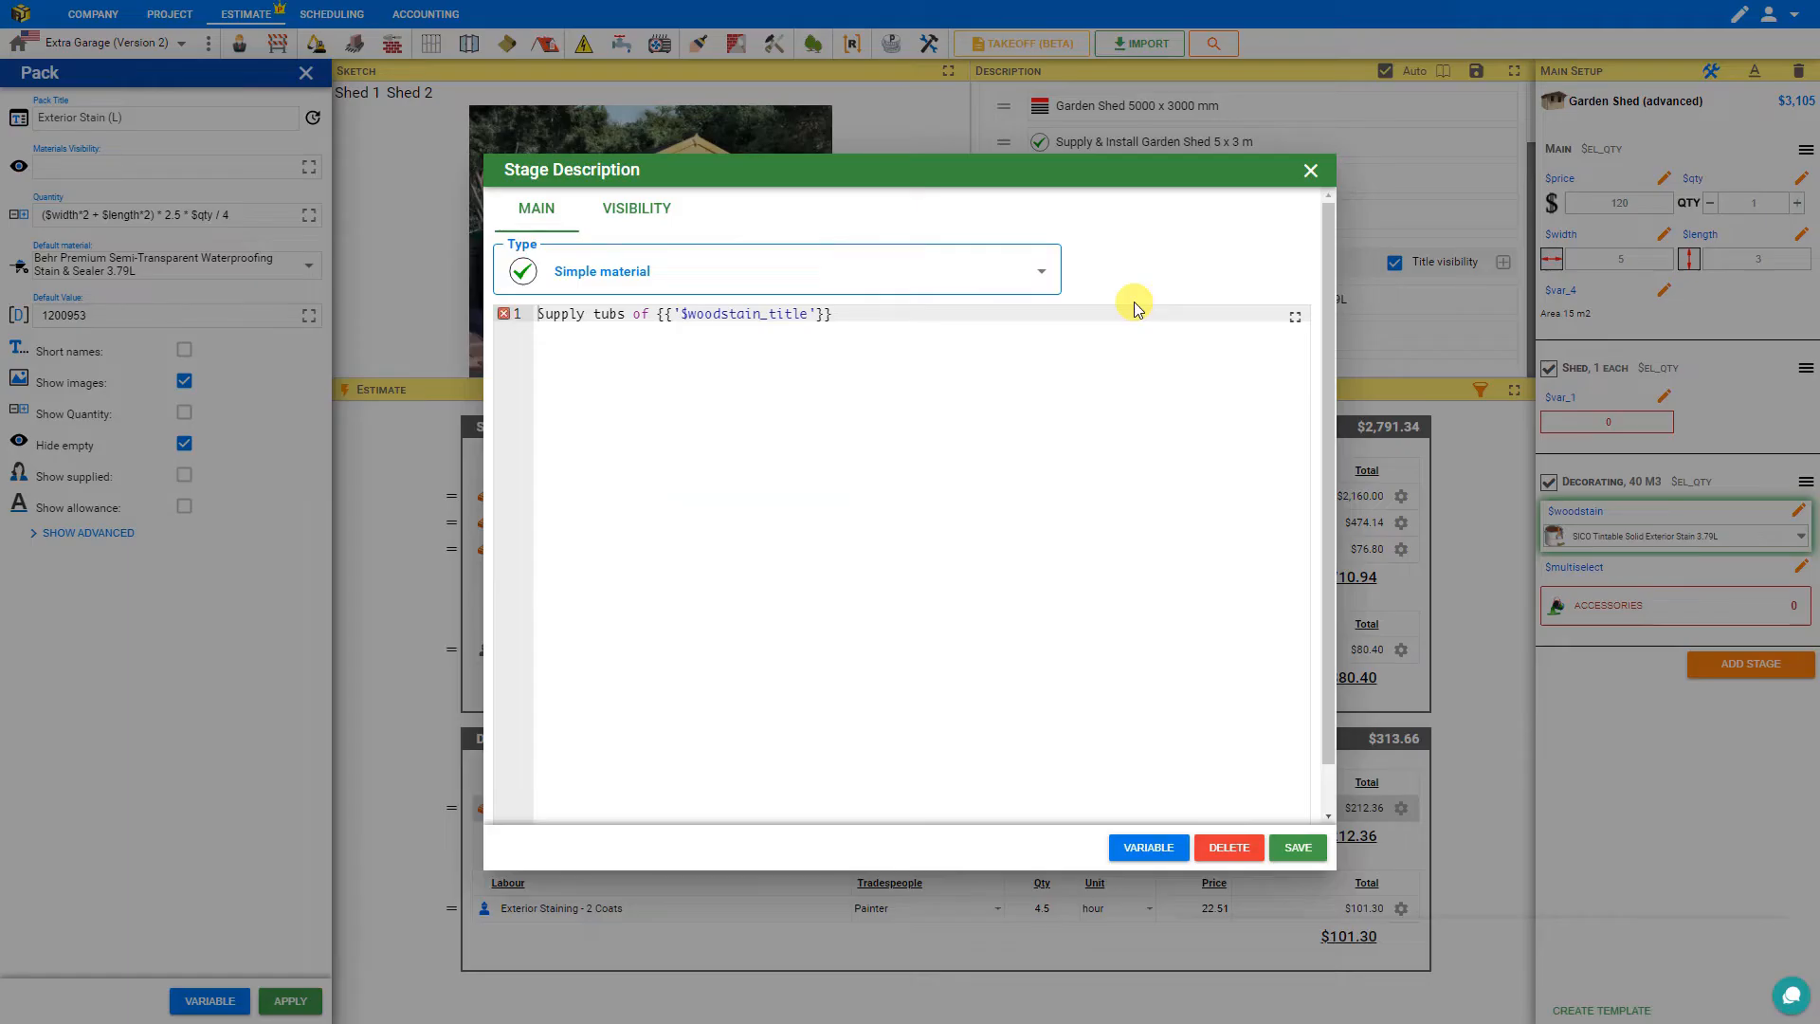
double_click(607, 314)
key("ctrl+v")
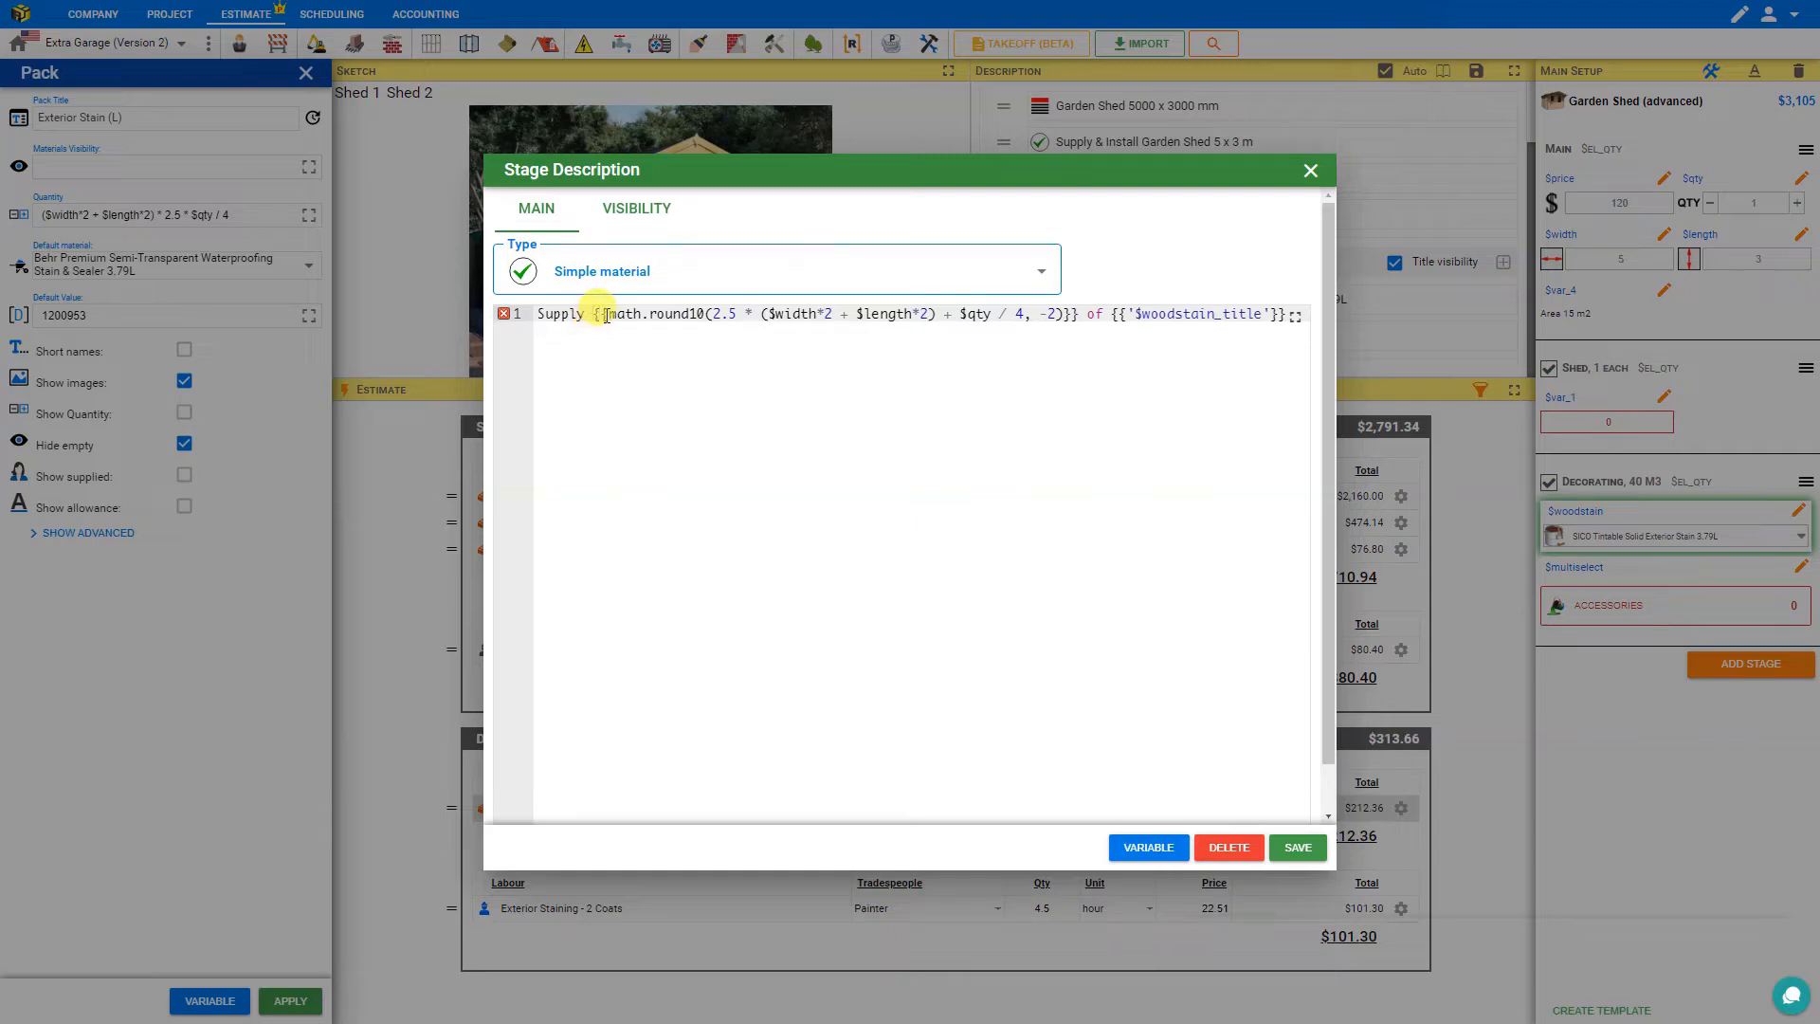
left_click(713, 315)
left_click(1082, 315)
type("L")
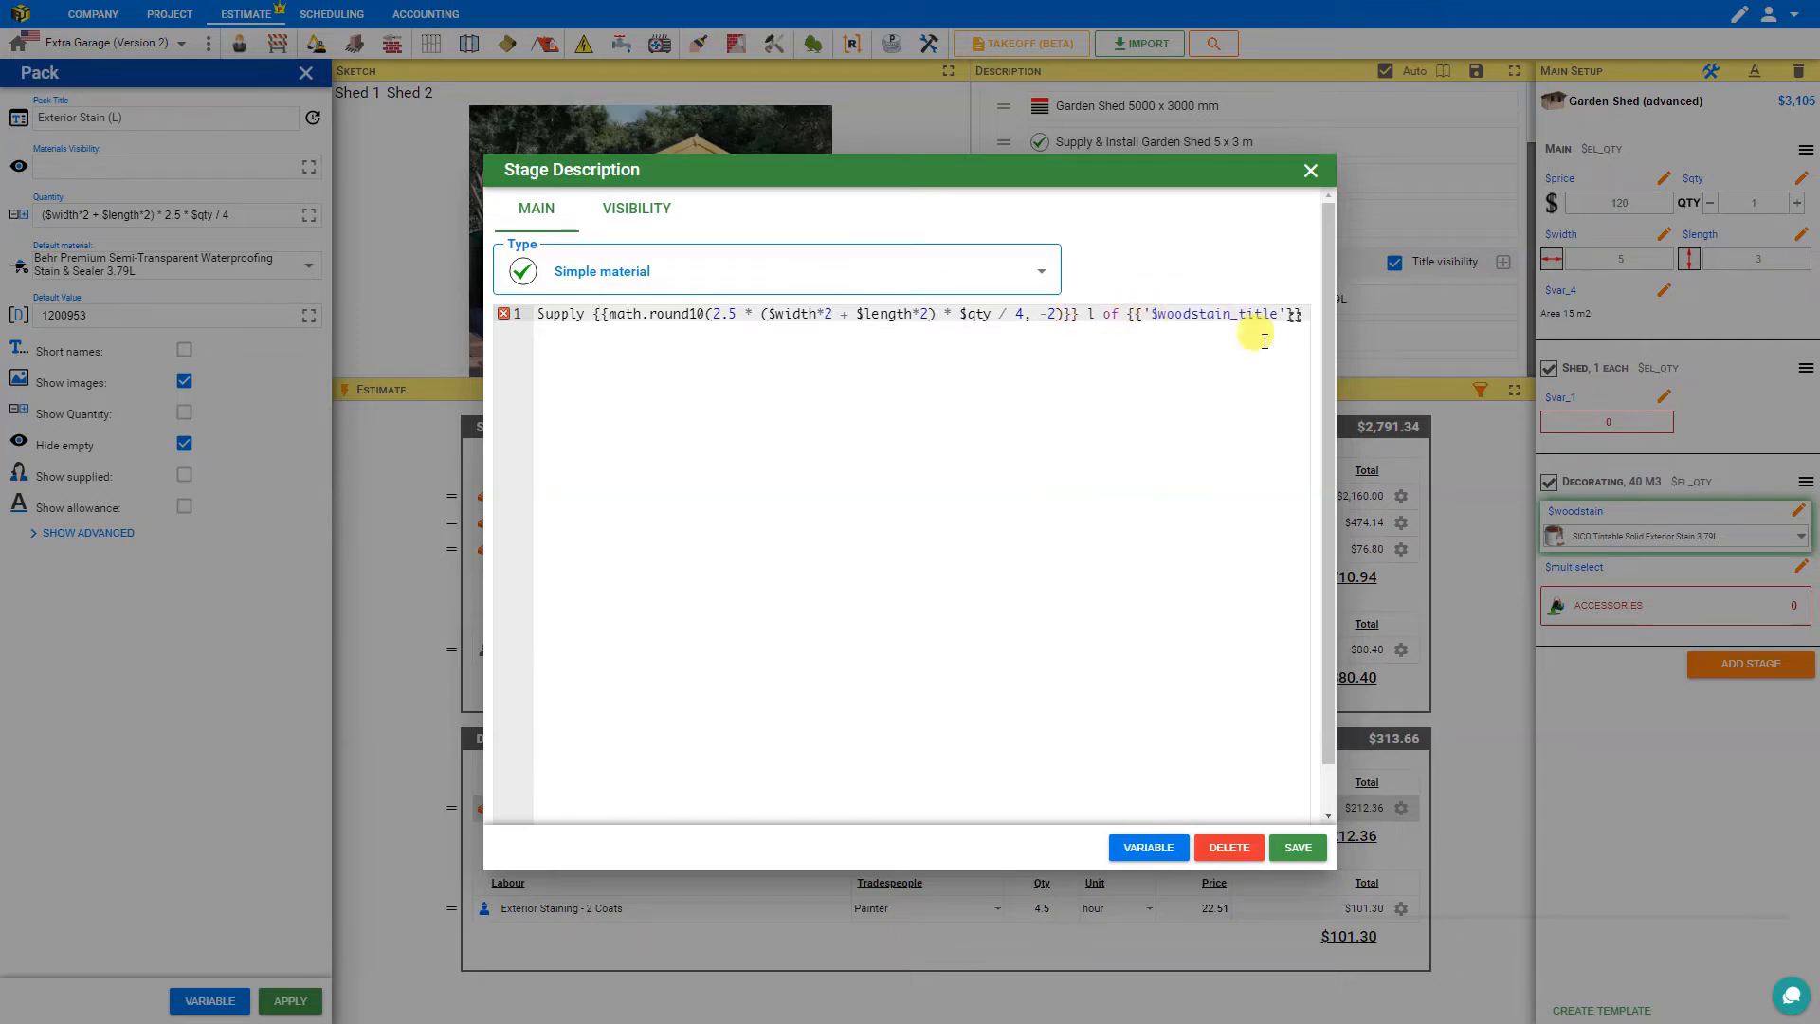
left_click(1294, 850)
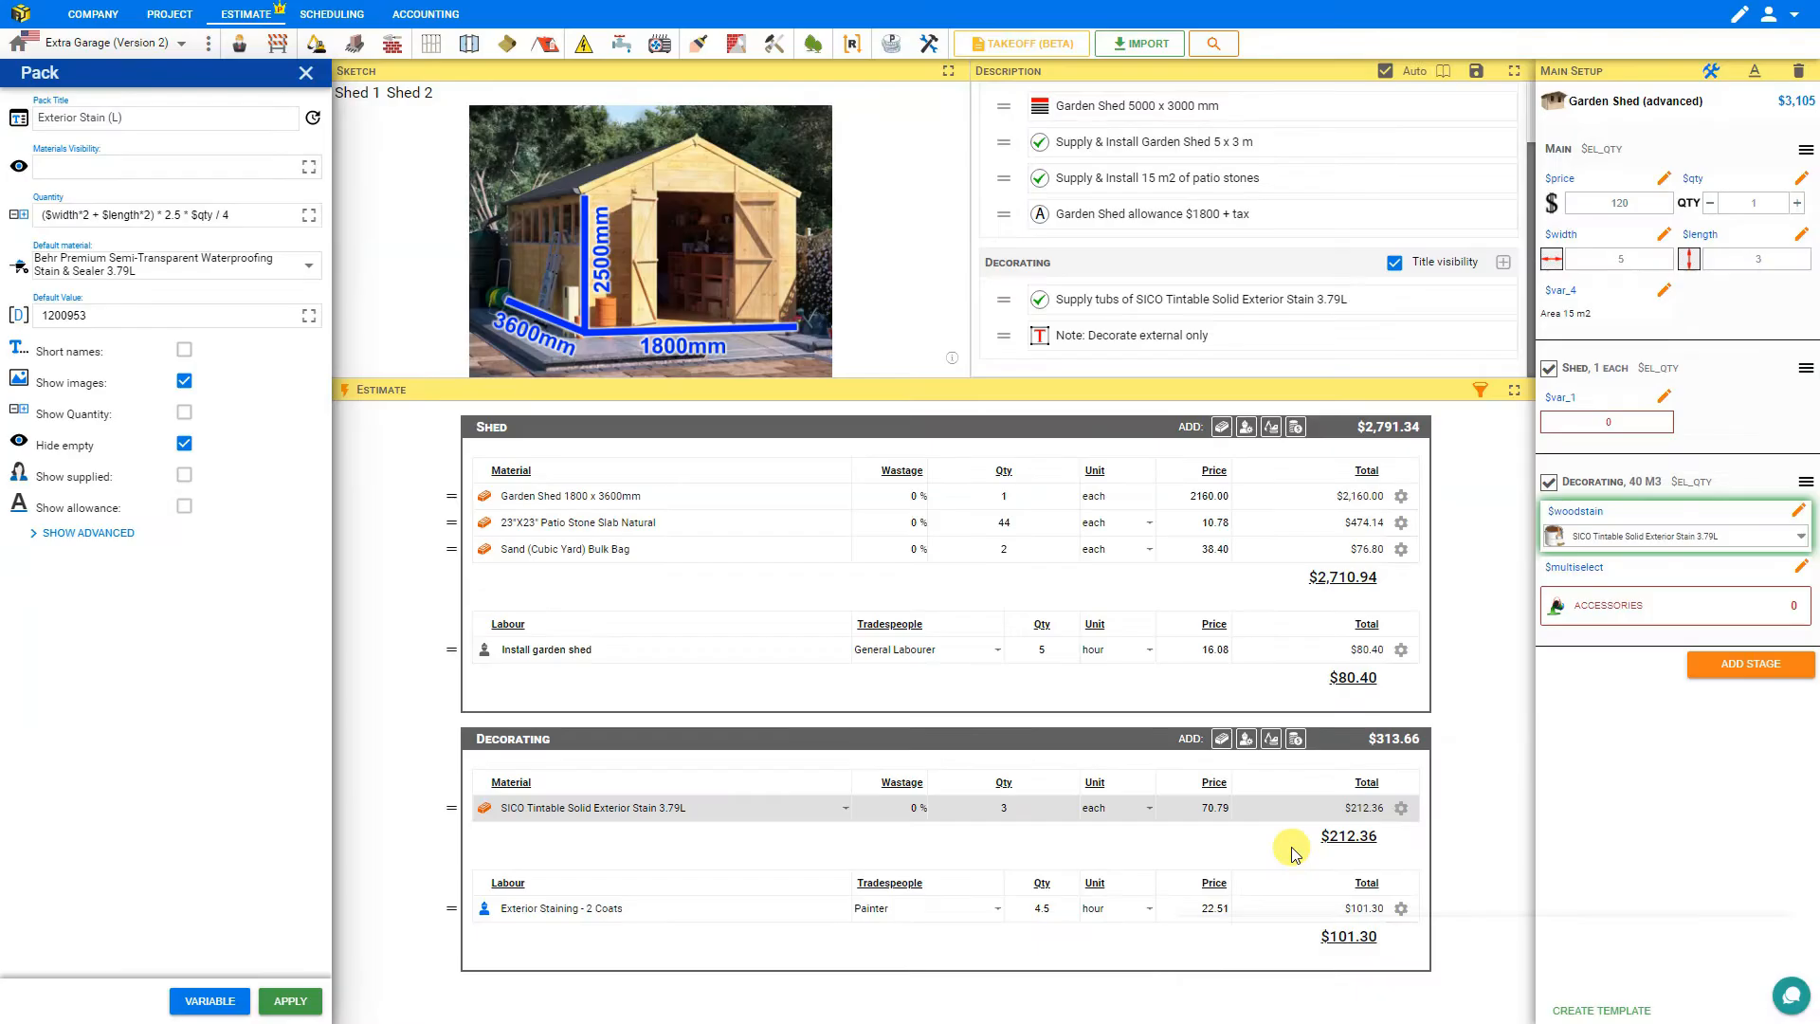
left_click(1114, 301)
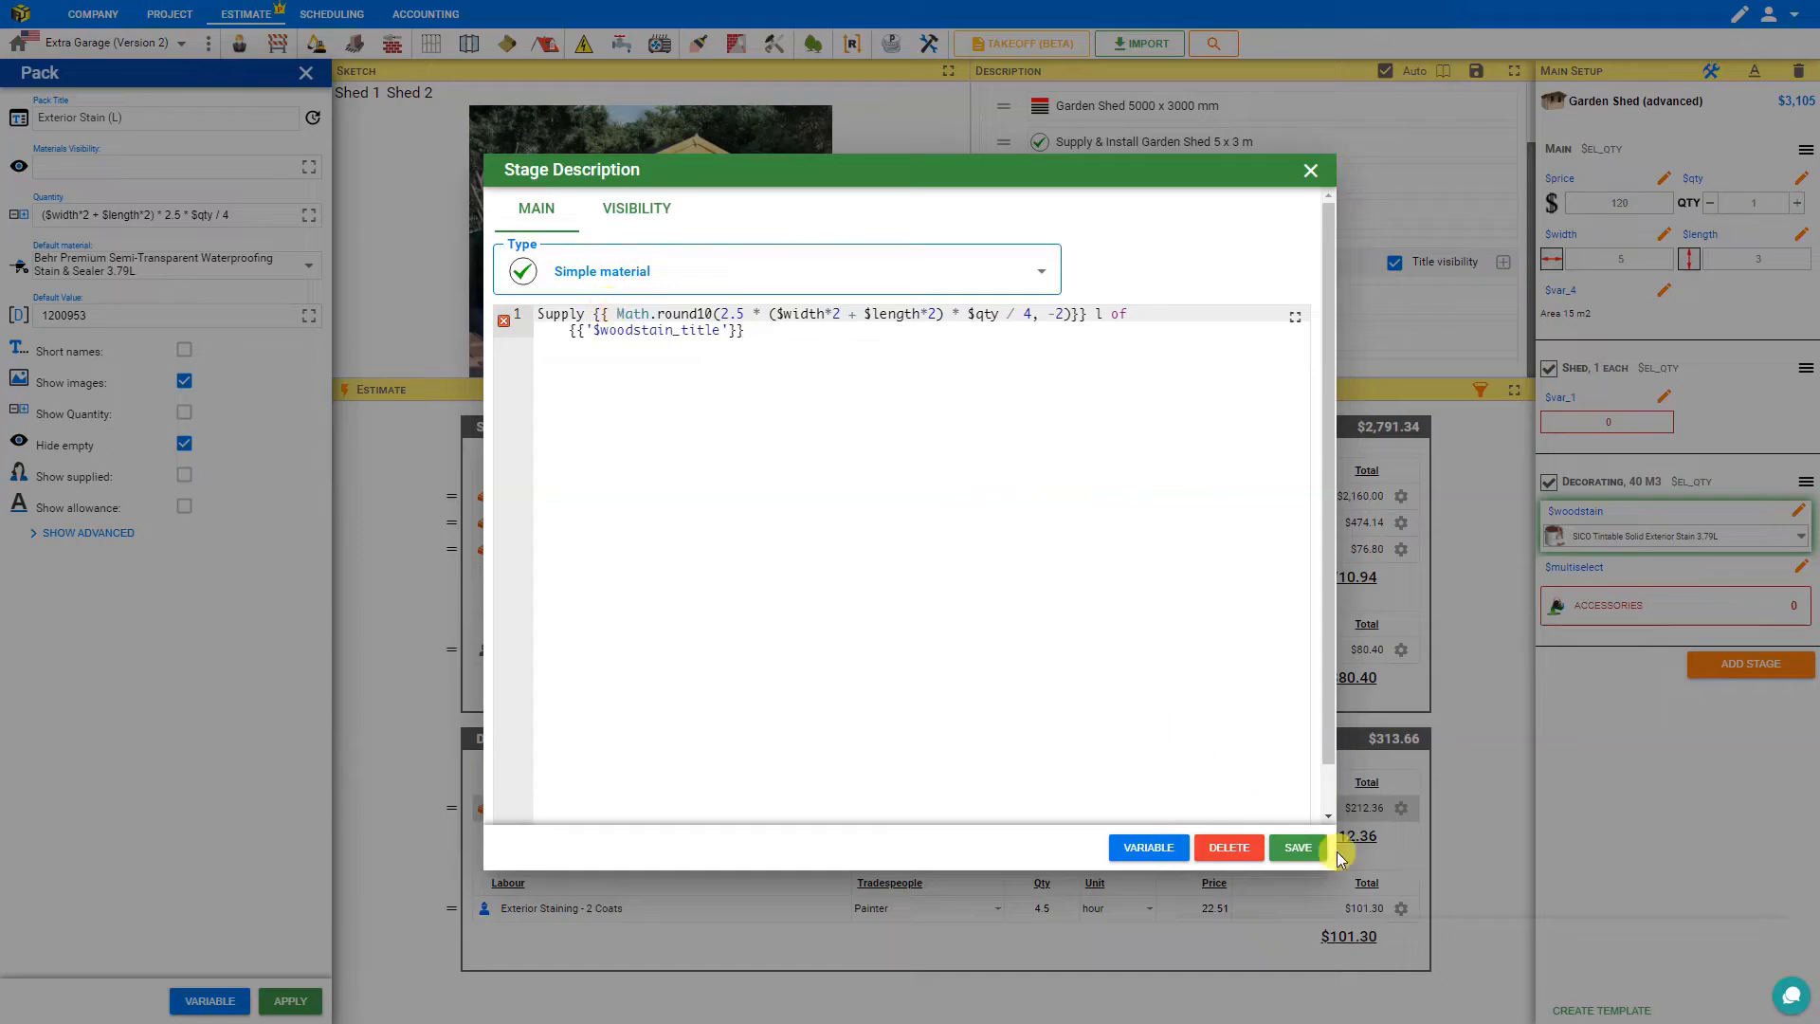
left_click(1297, 848)
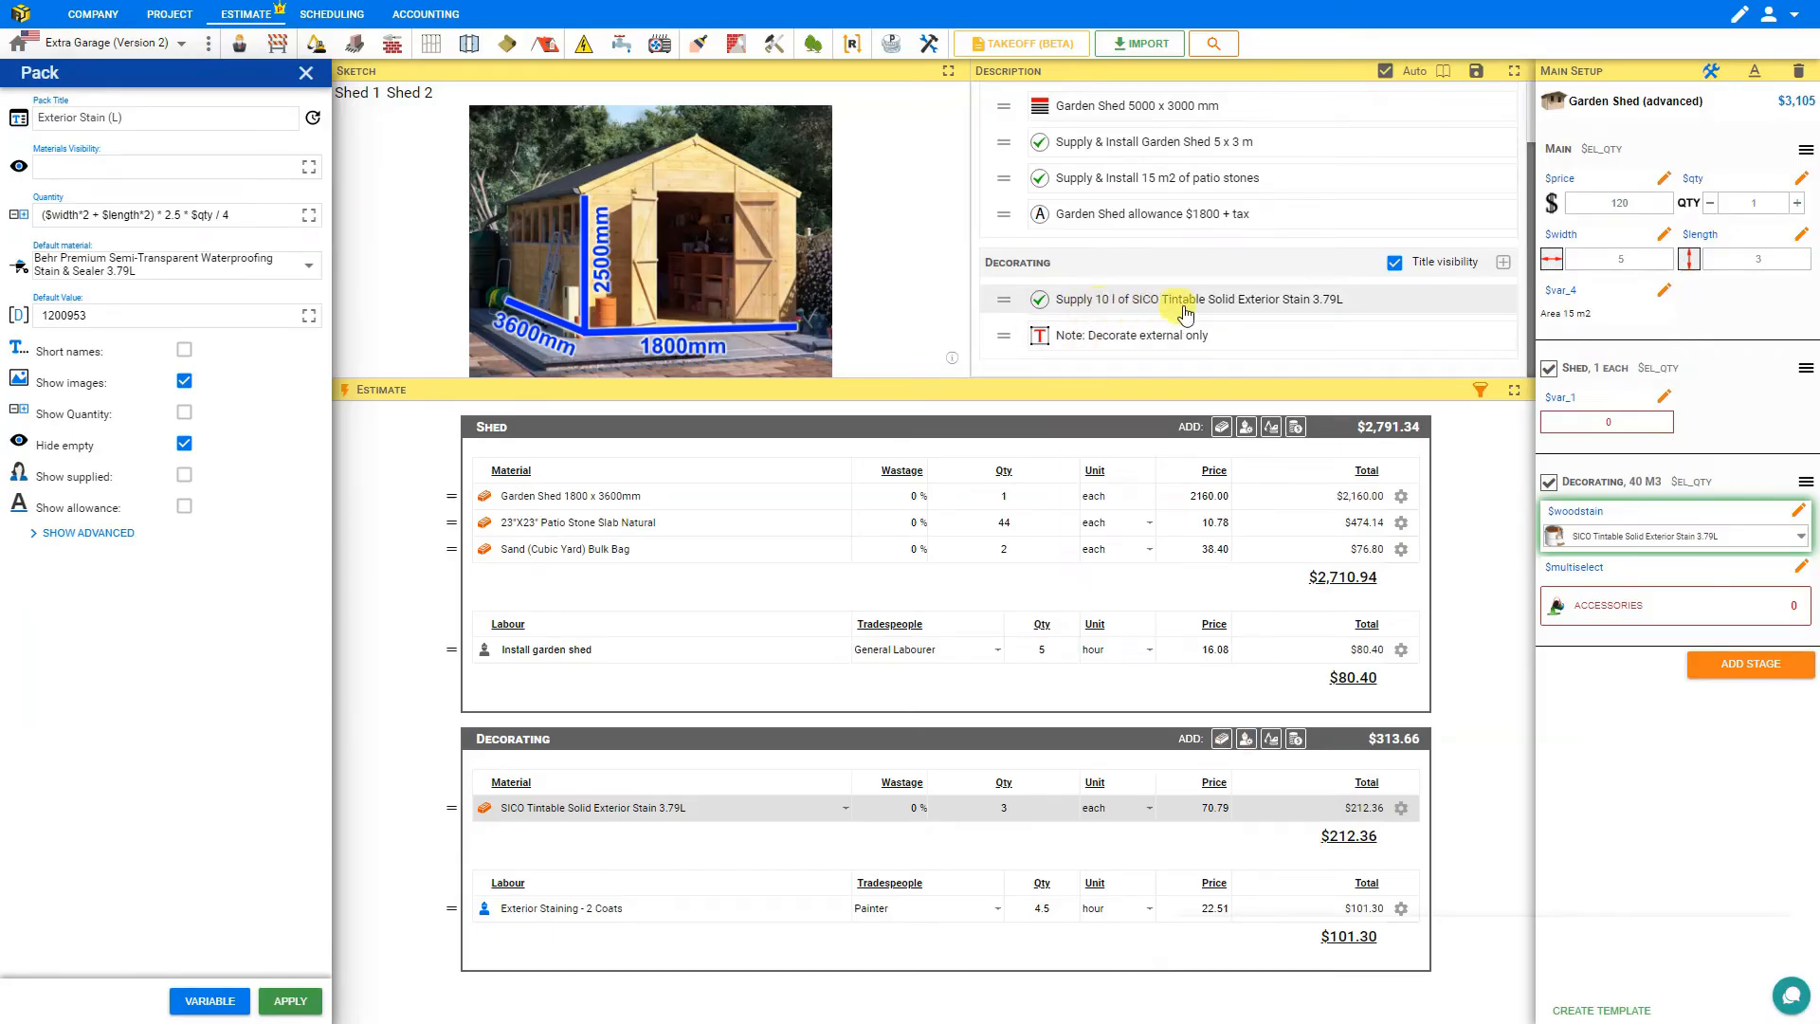
Switch the stain material back to Behr Premium Semi-Transparent Waterproofing Stain & Sealer 3.79L.
left_click(843, 817)
left_click(729, 641)
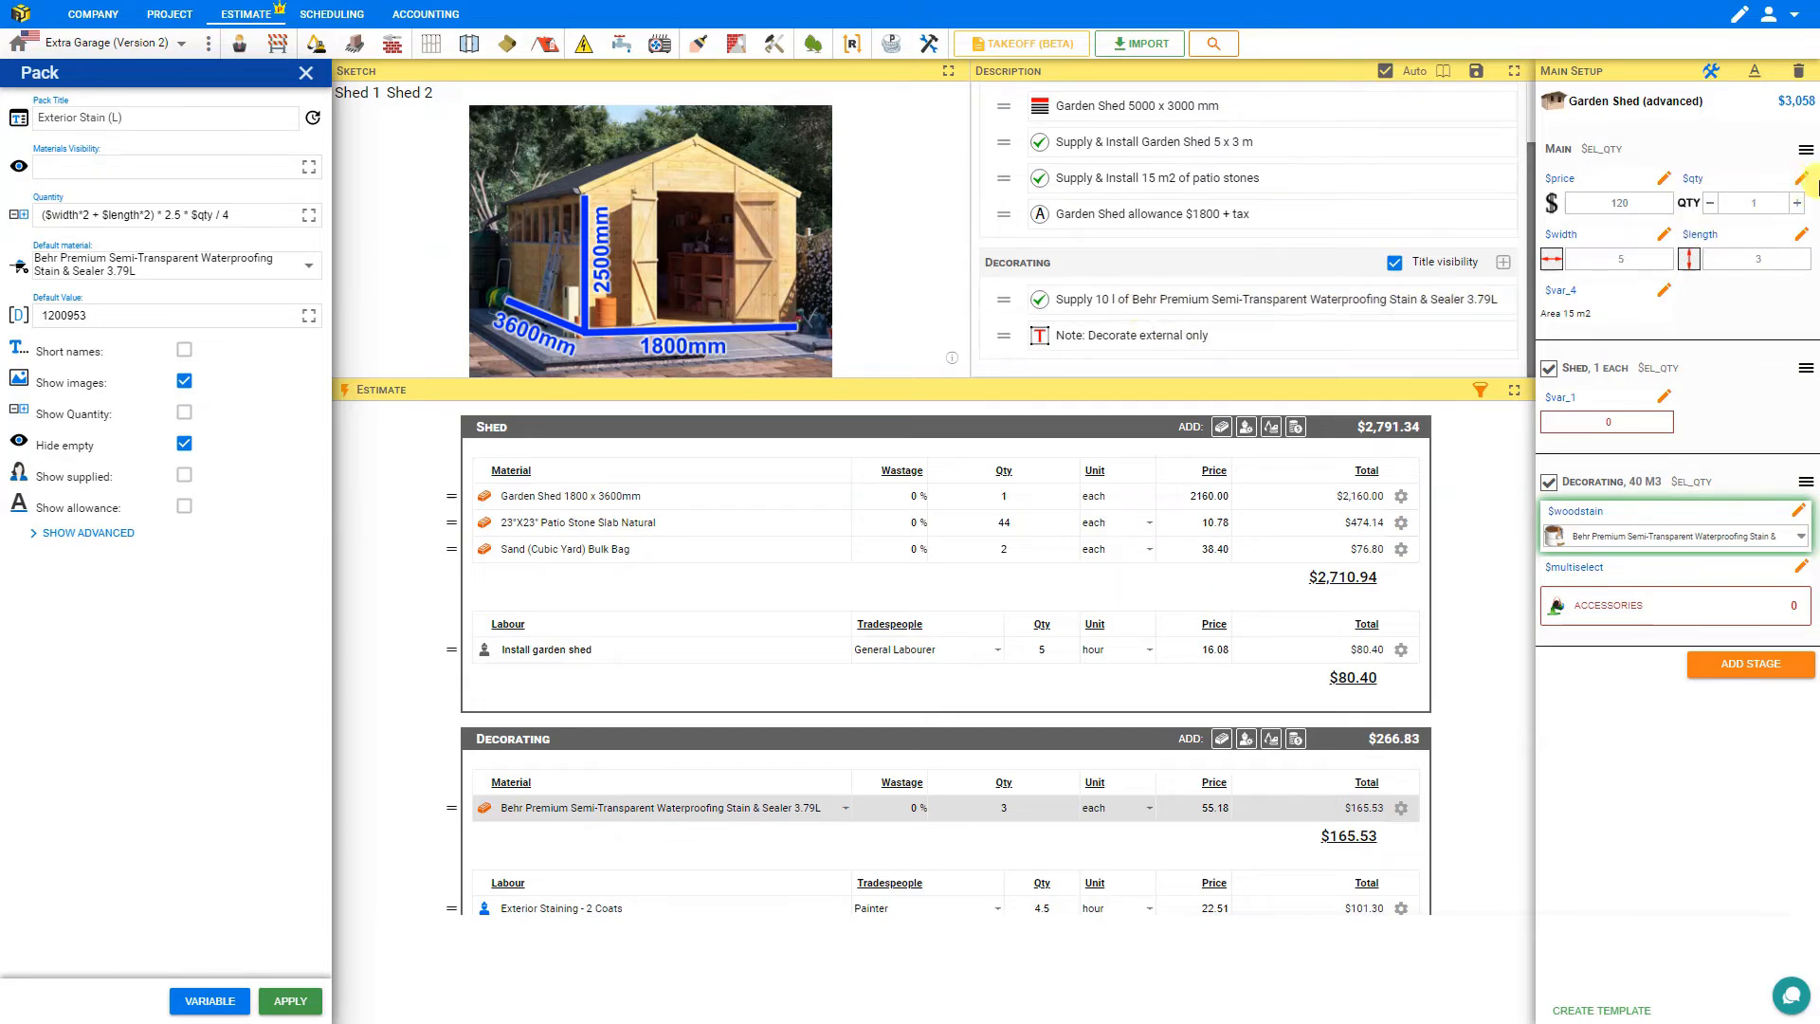
Set the quantity to 2, the width to 1.8 and length to 3.6, and return the quantity to 1.
left_click(1798, 205)
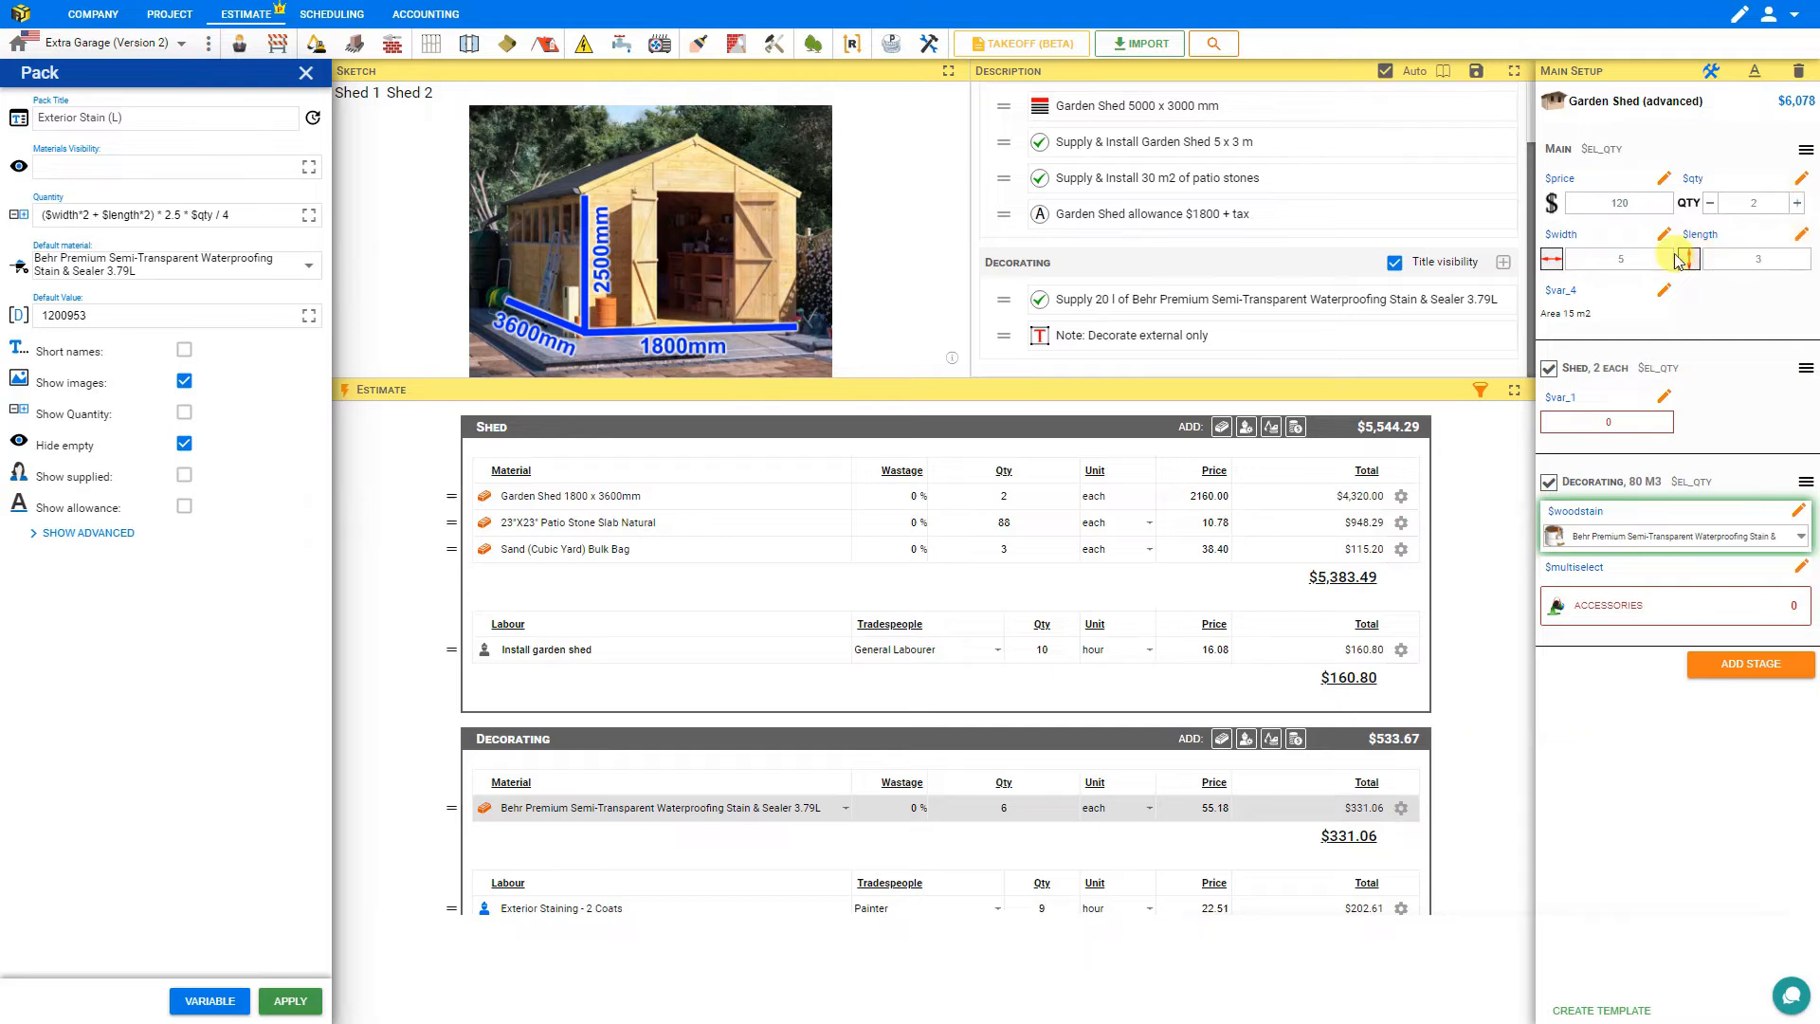
left_click(1613, 258)
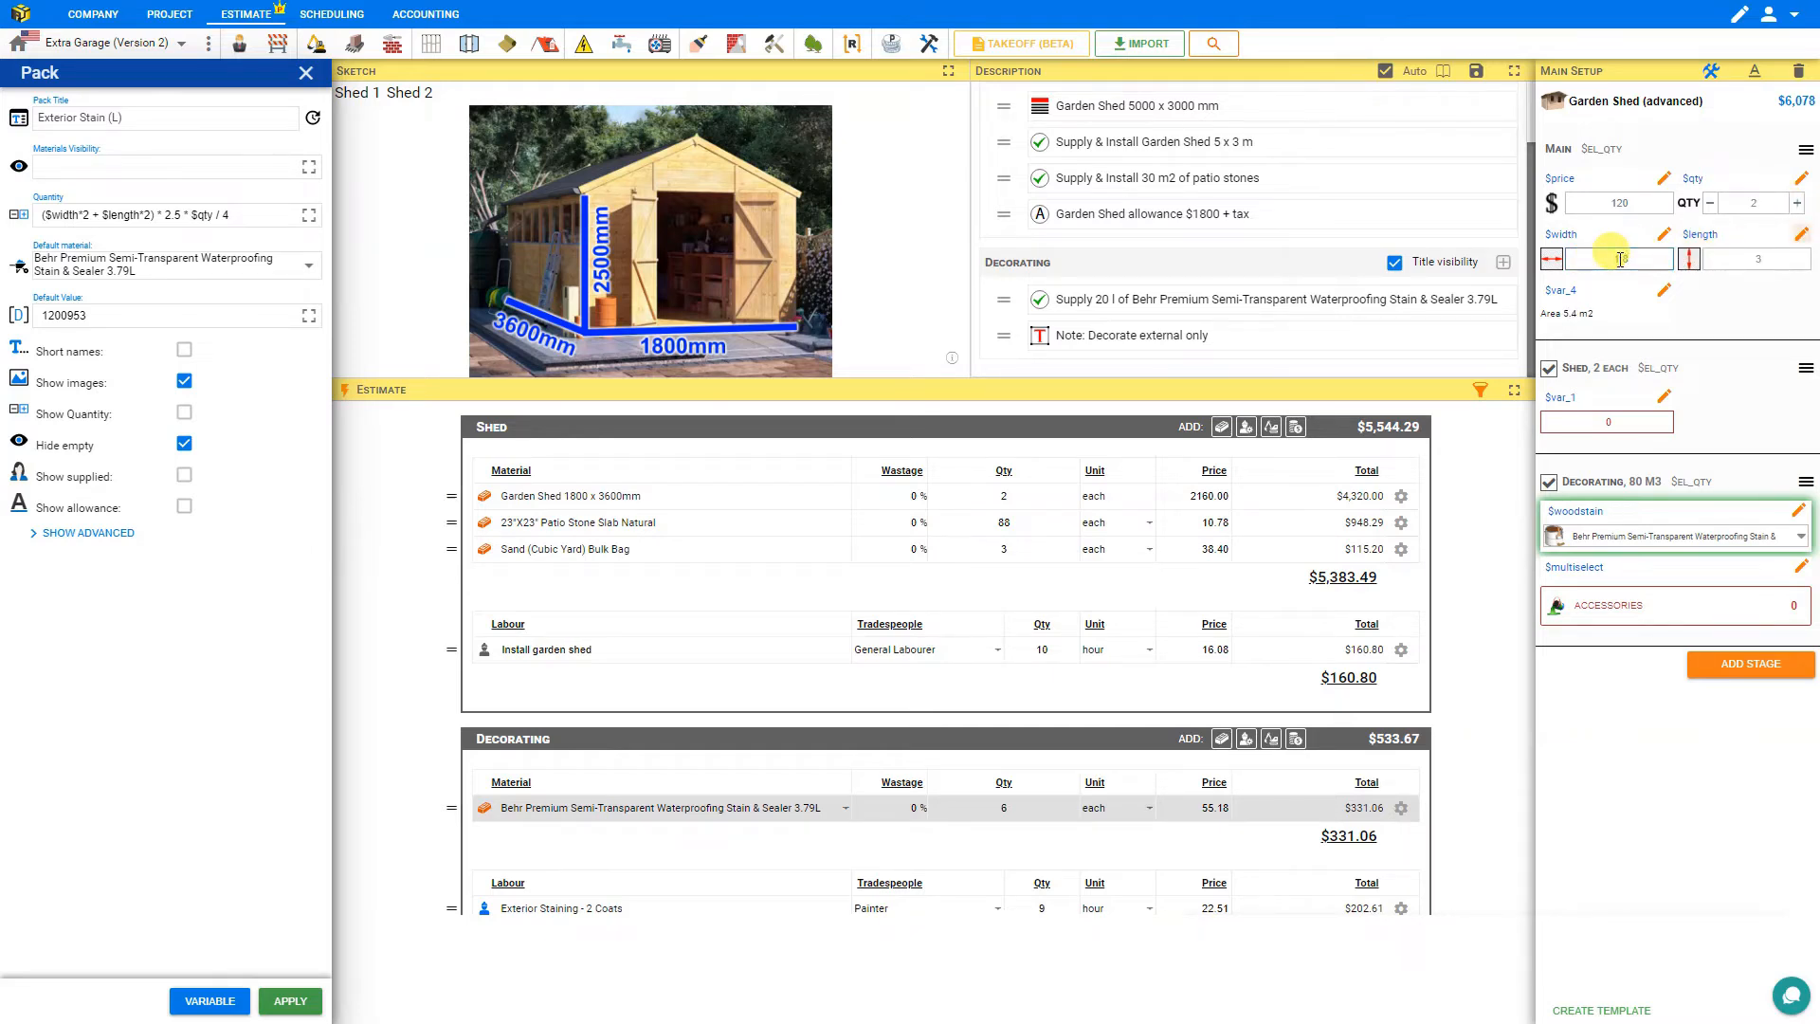
key("Tab")
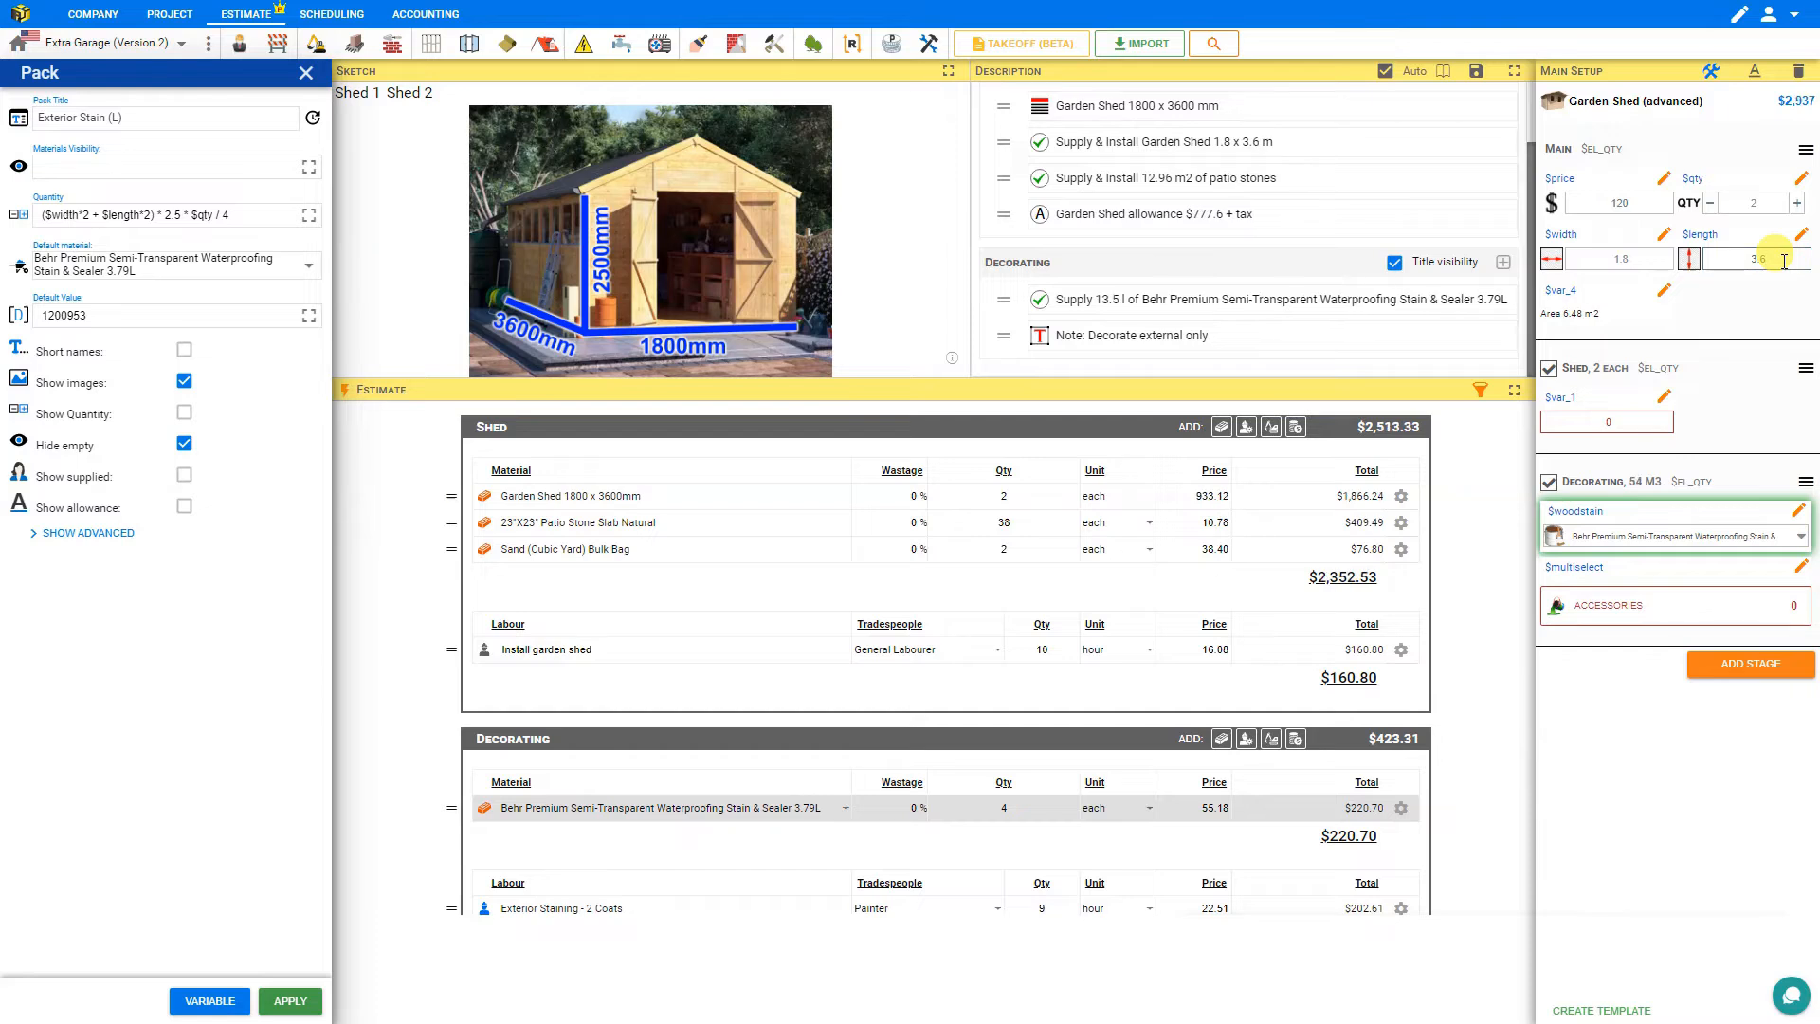
left_click(1711, 206)
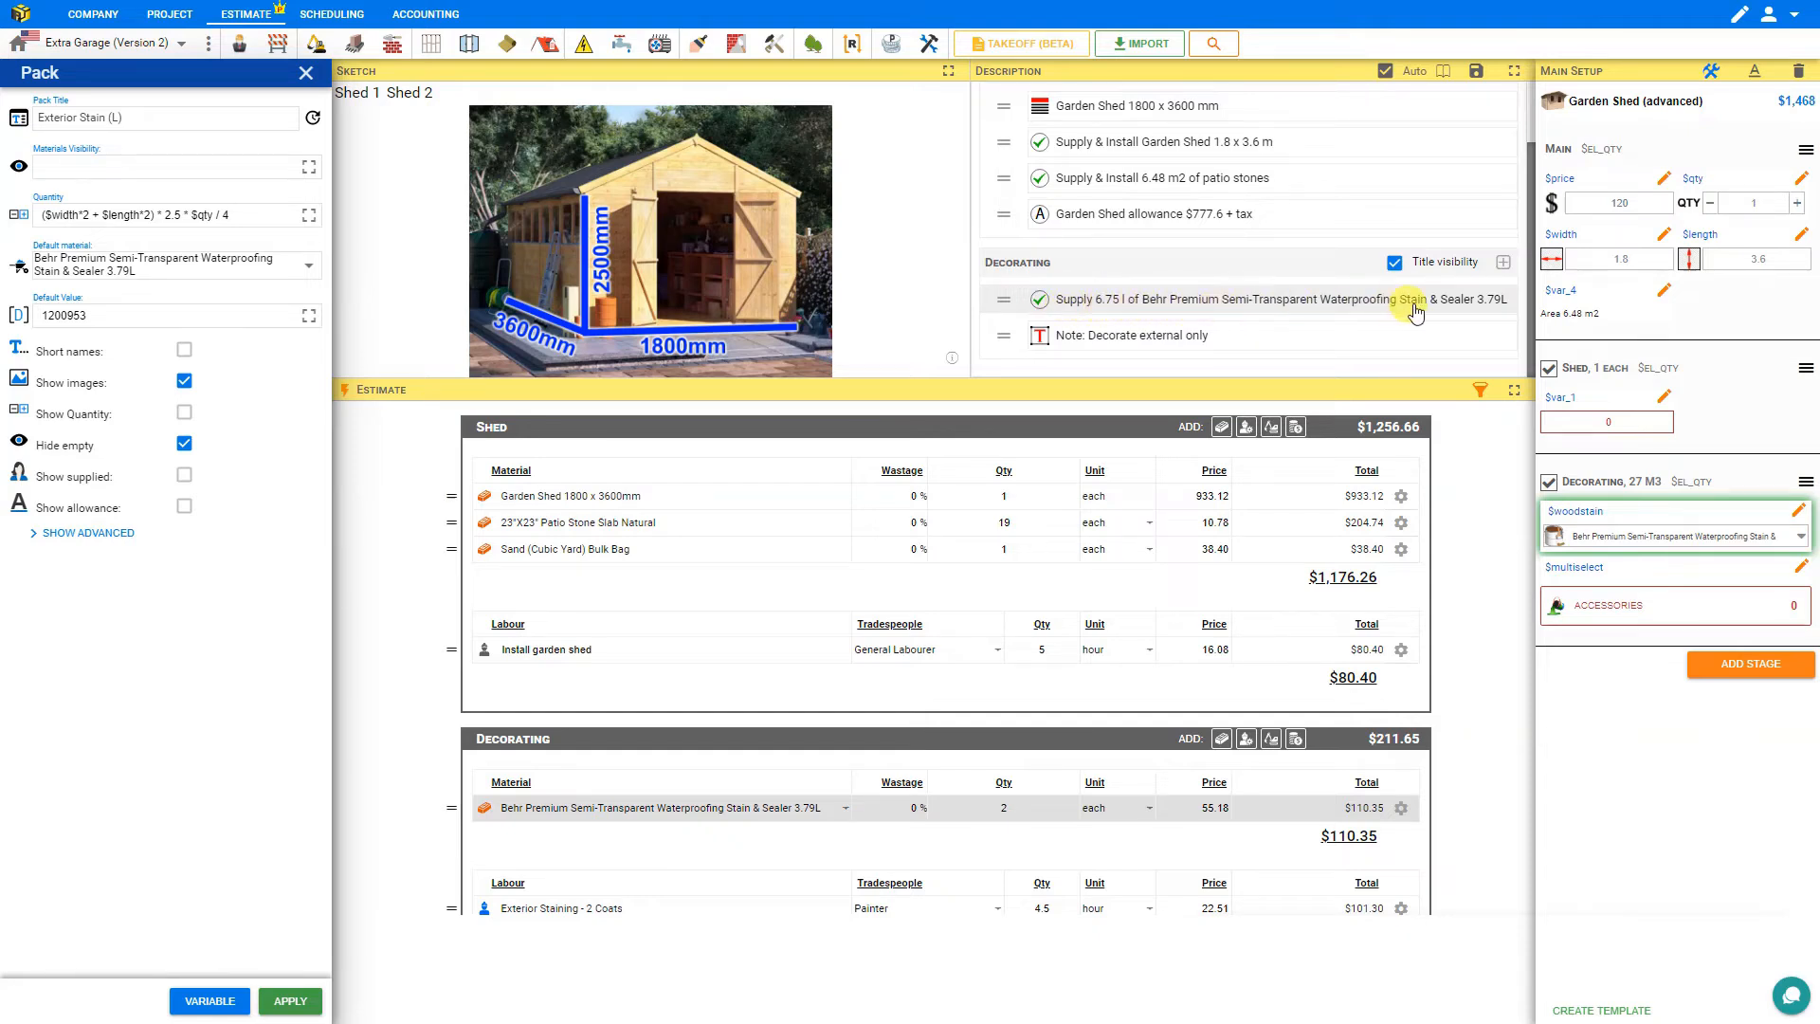
Set the Decorating stain item's unit to L and exit template editing.
left_click(1104, 808)
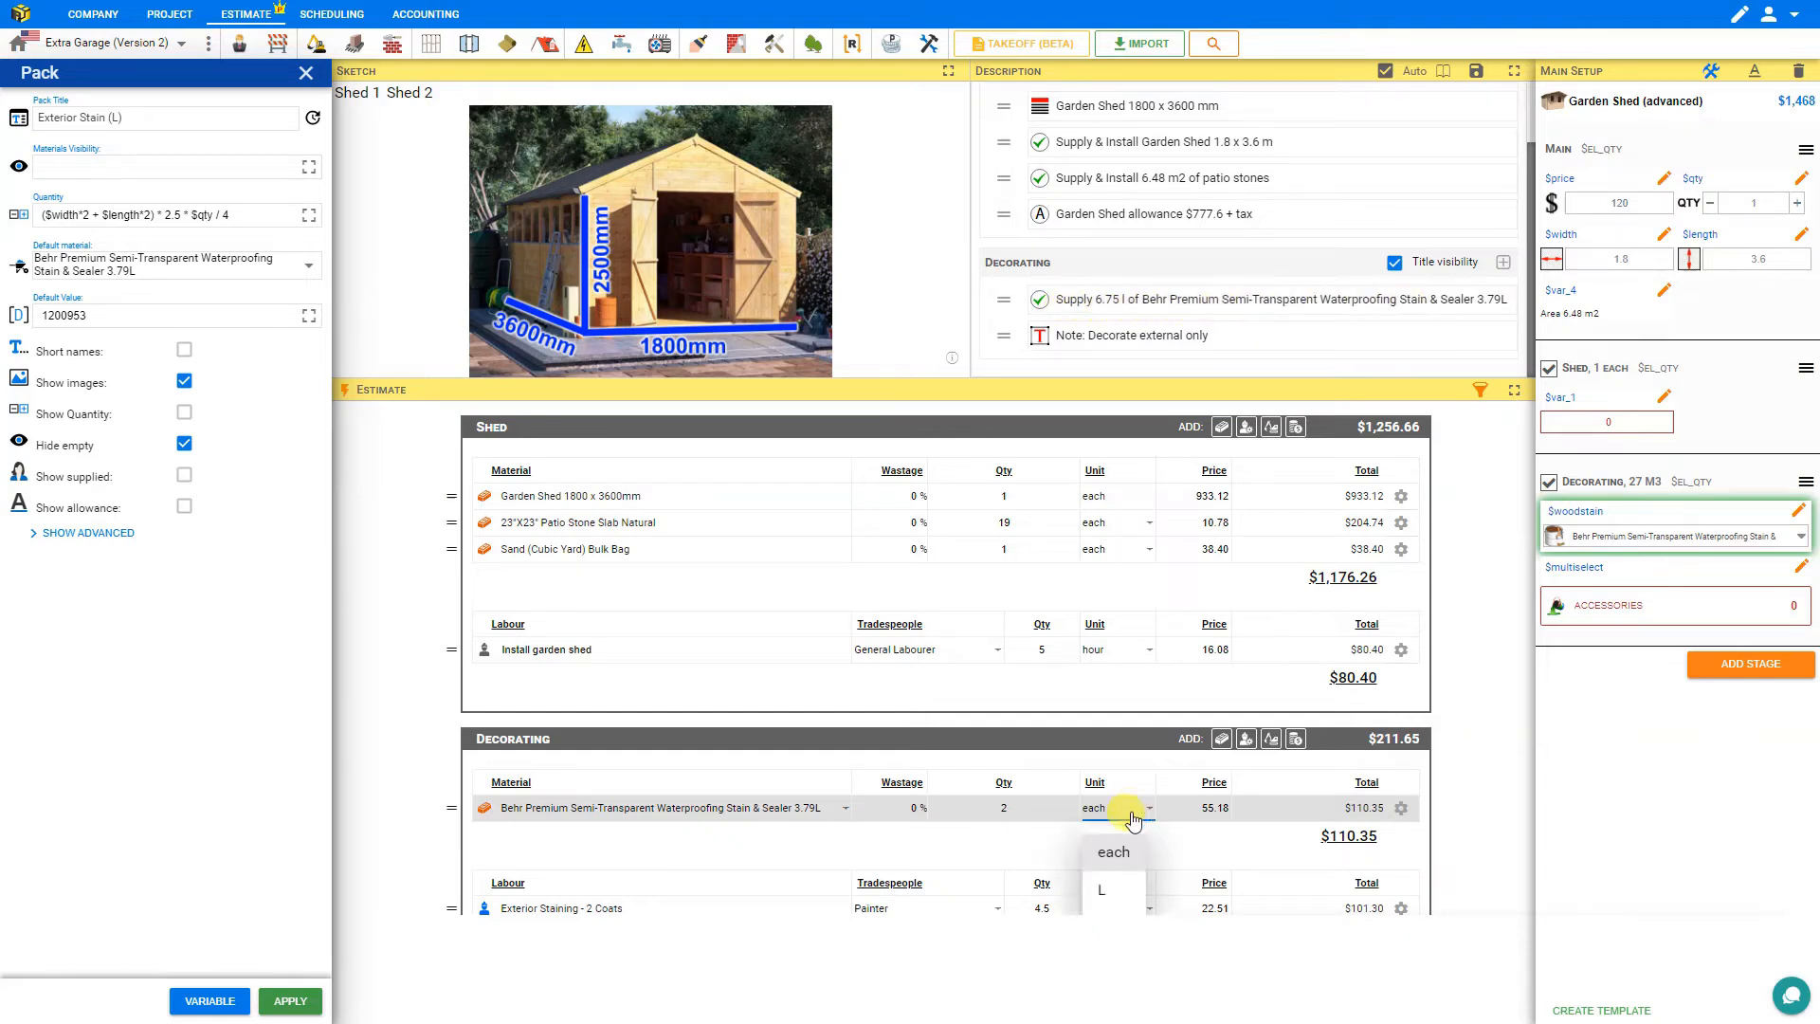
left_click(1111, 893)
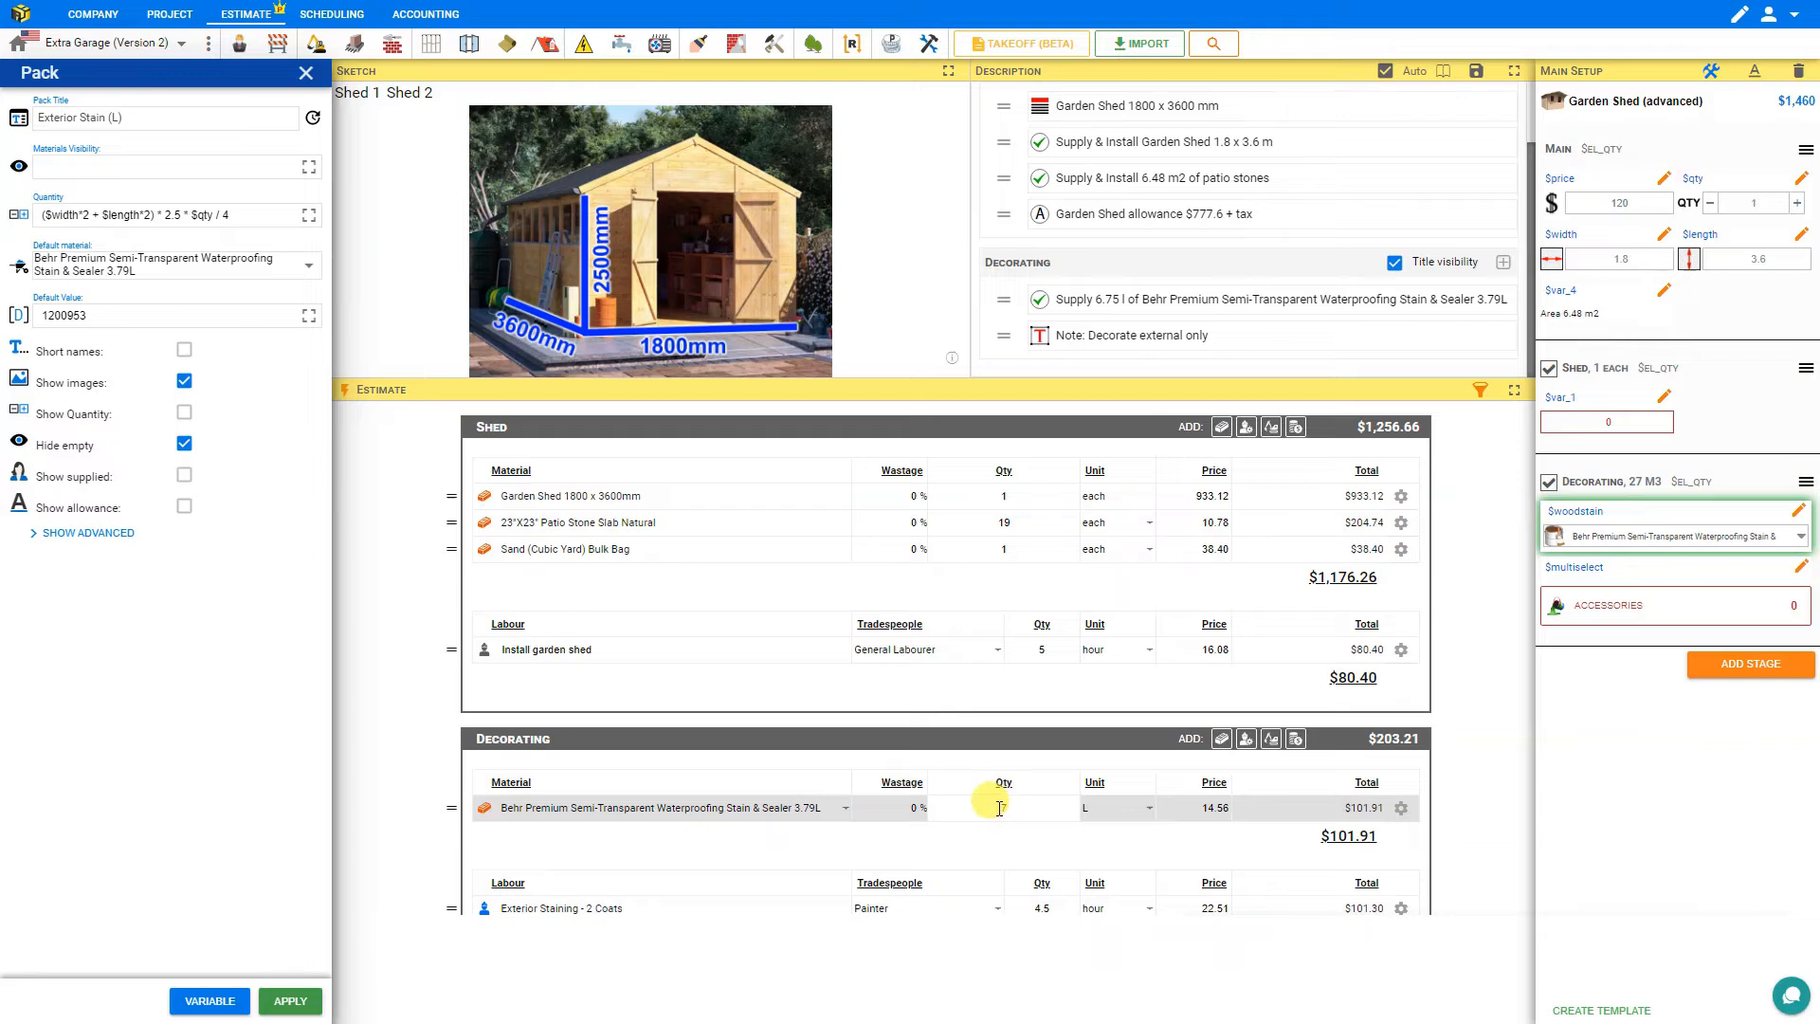
left_click(1737, 17)
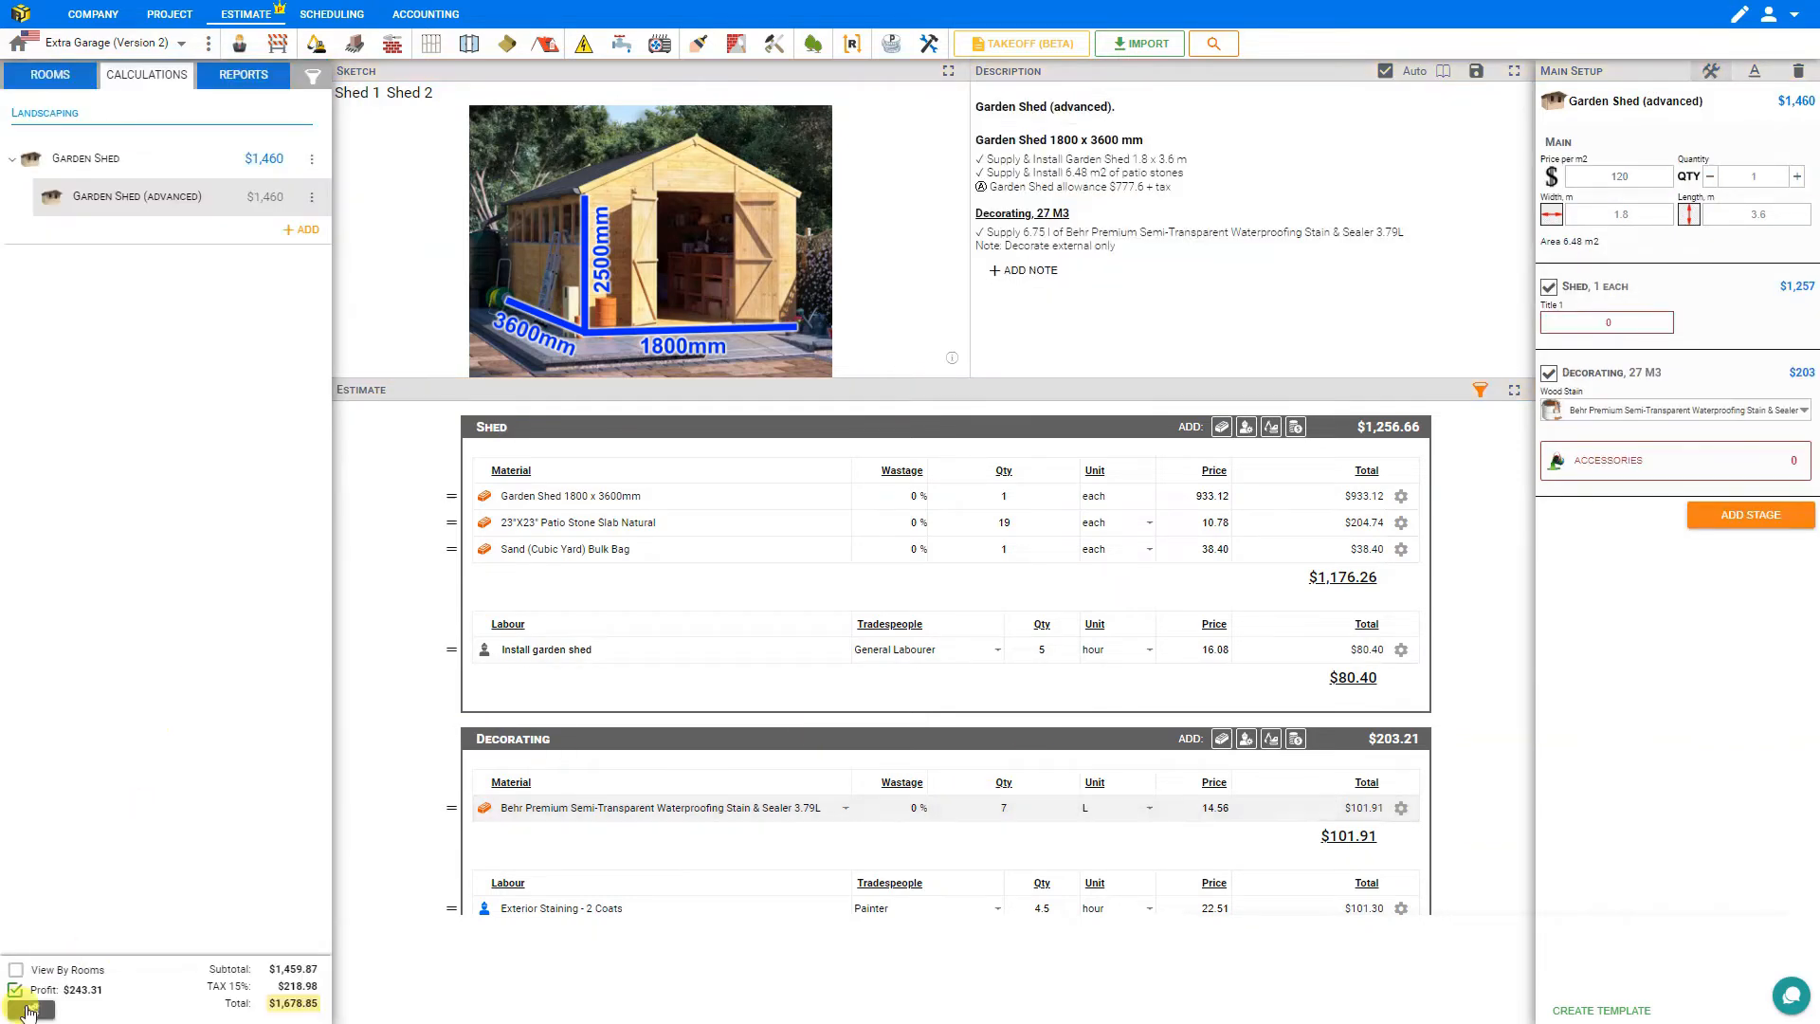
Disable material rounding for the current project in the project details.
left_click(28, 1011)
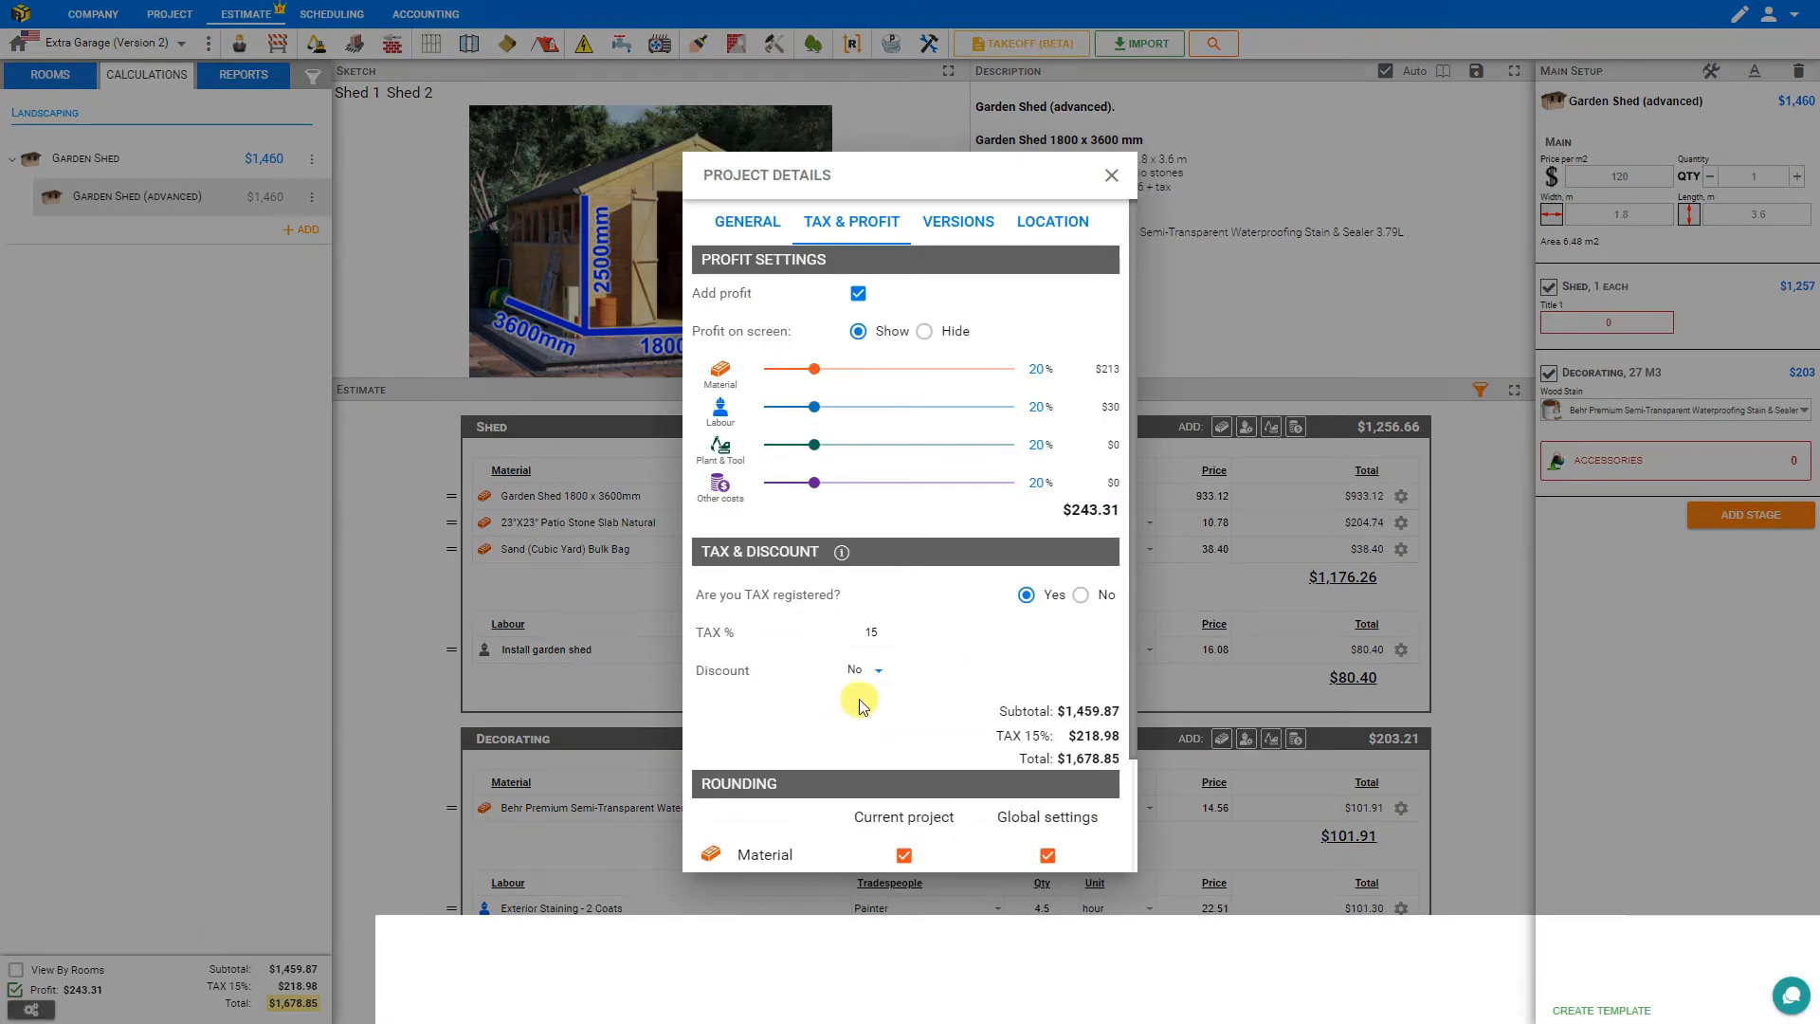
scroll(860, 703, "down", 2)
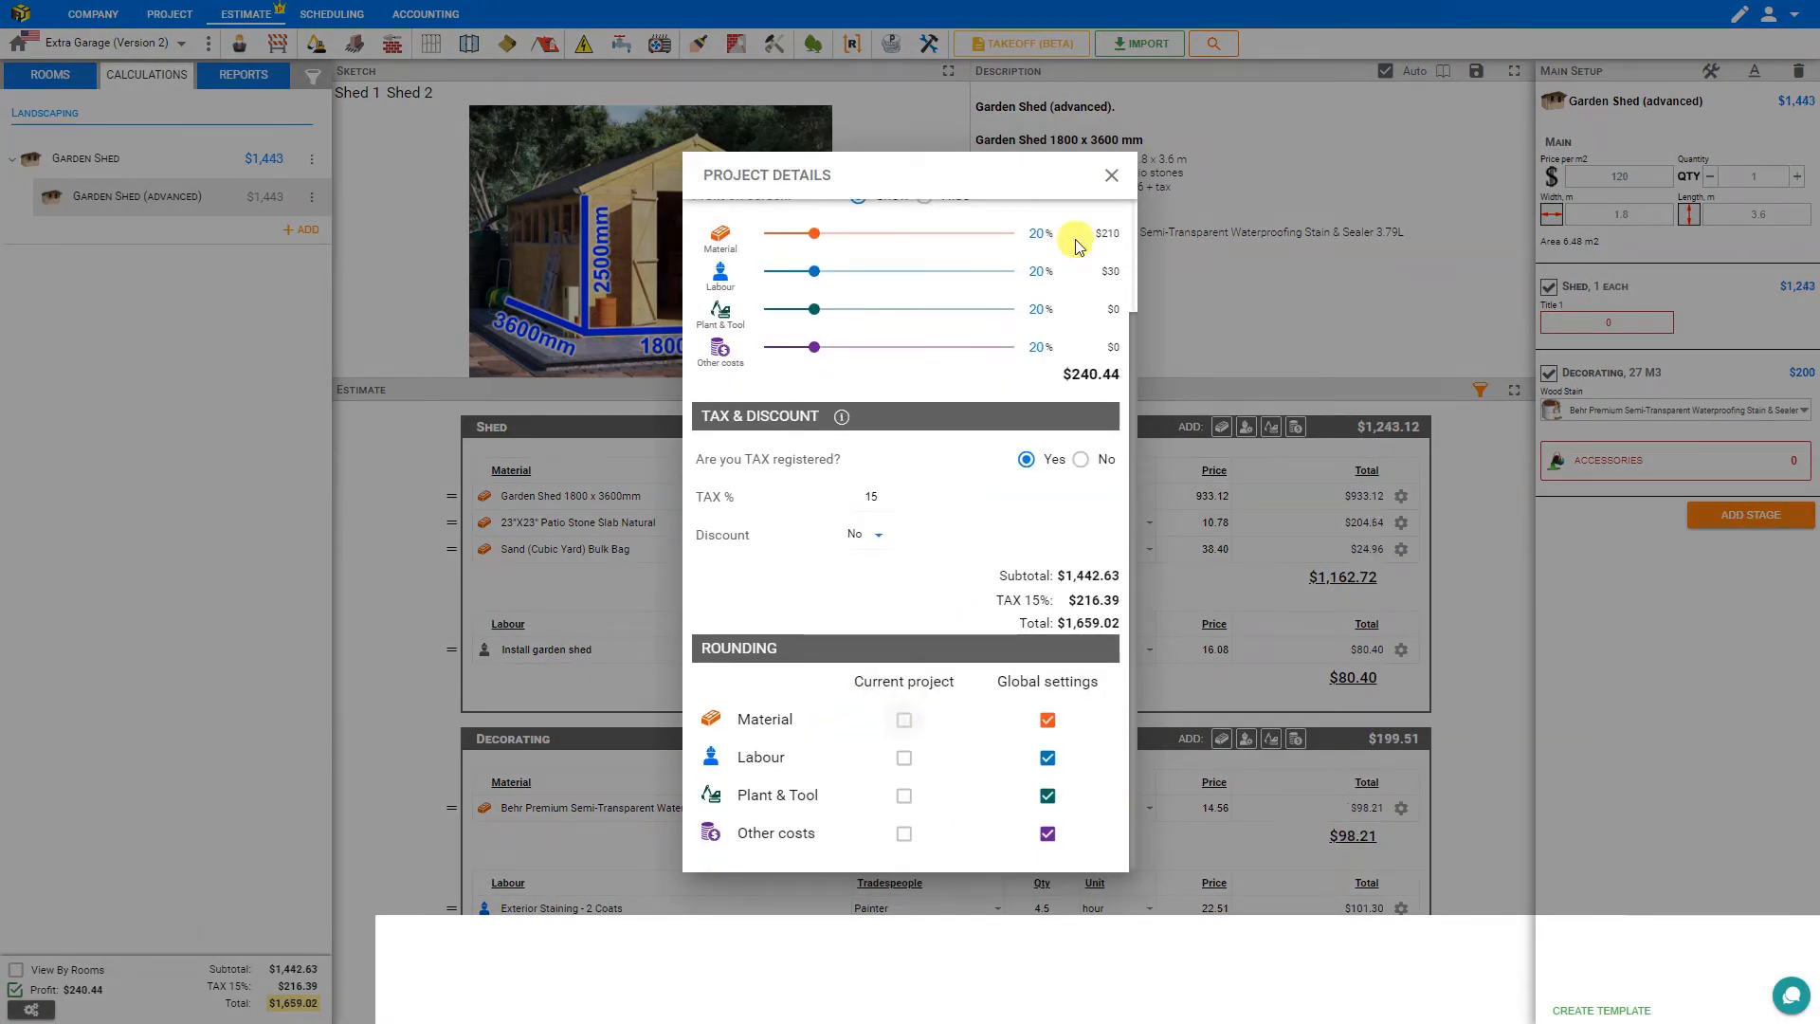
left_click(1110, 174)
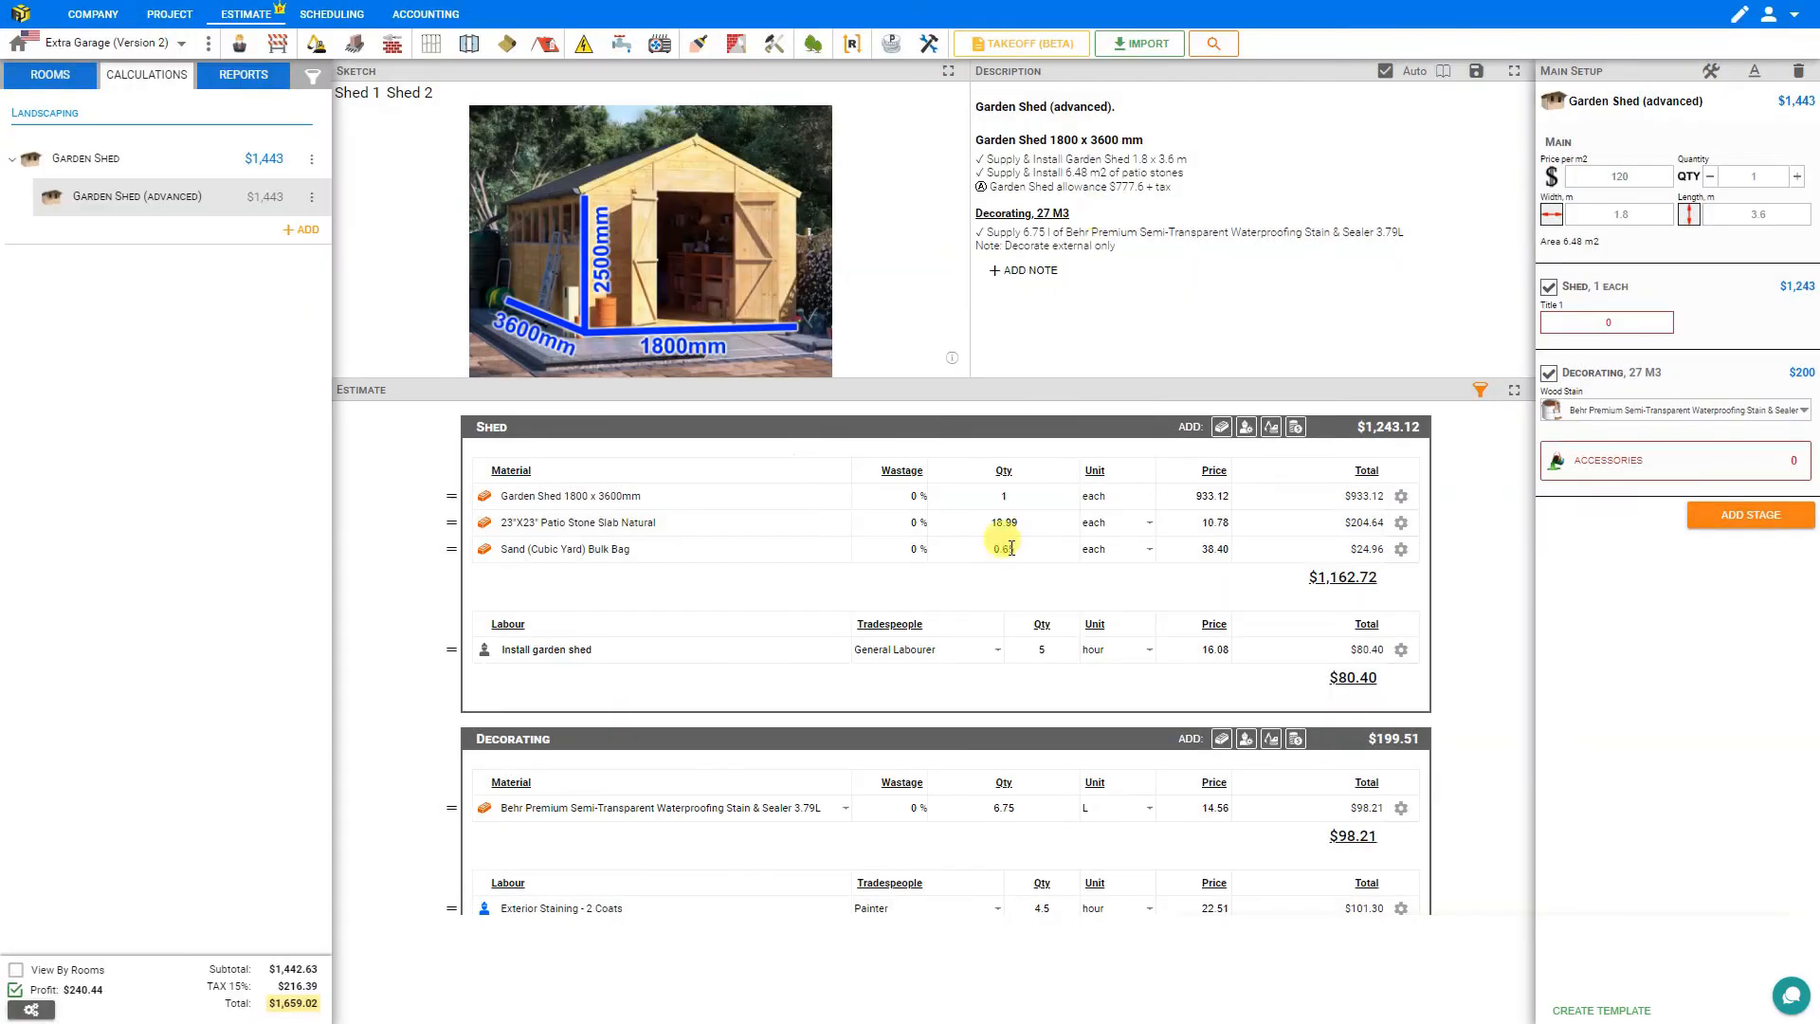
left_click(1016, 812)
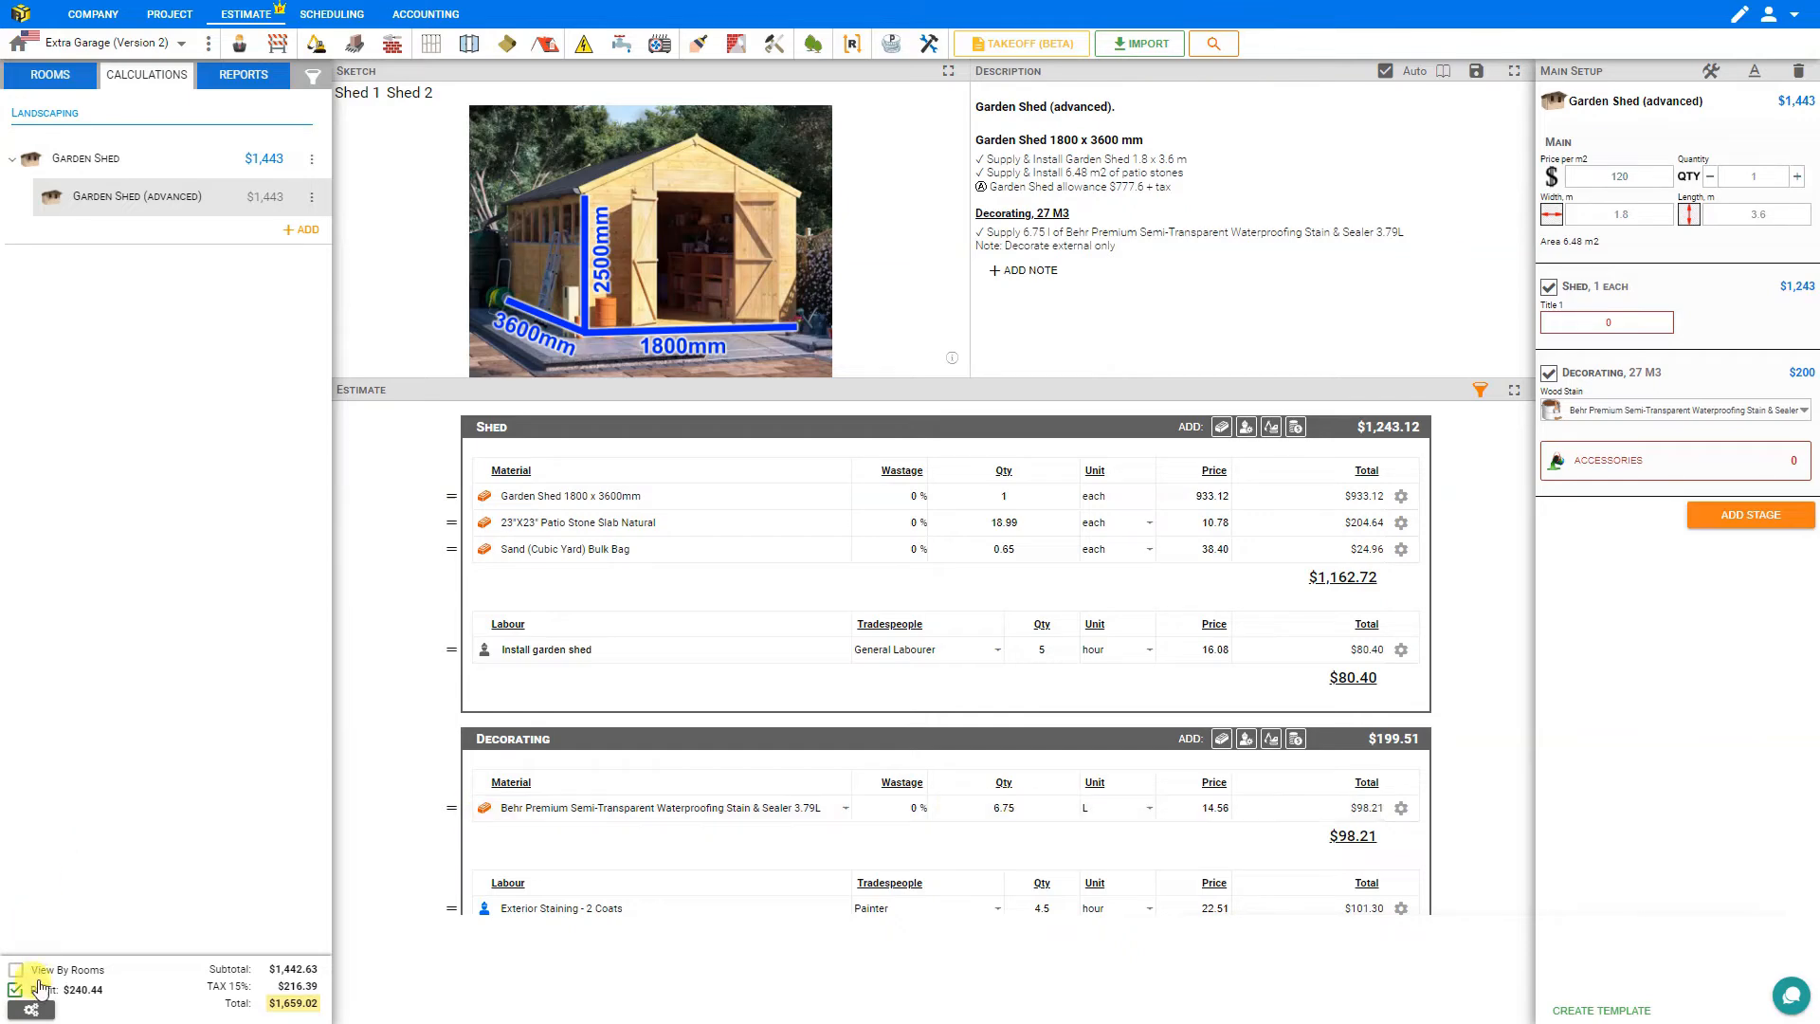
Re-enable material rounding for the current project in the project details.
left_click(32, 1009)
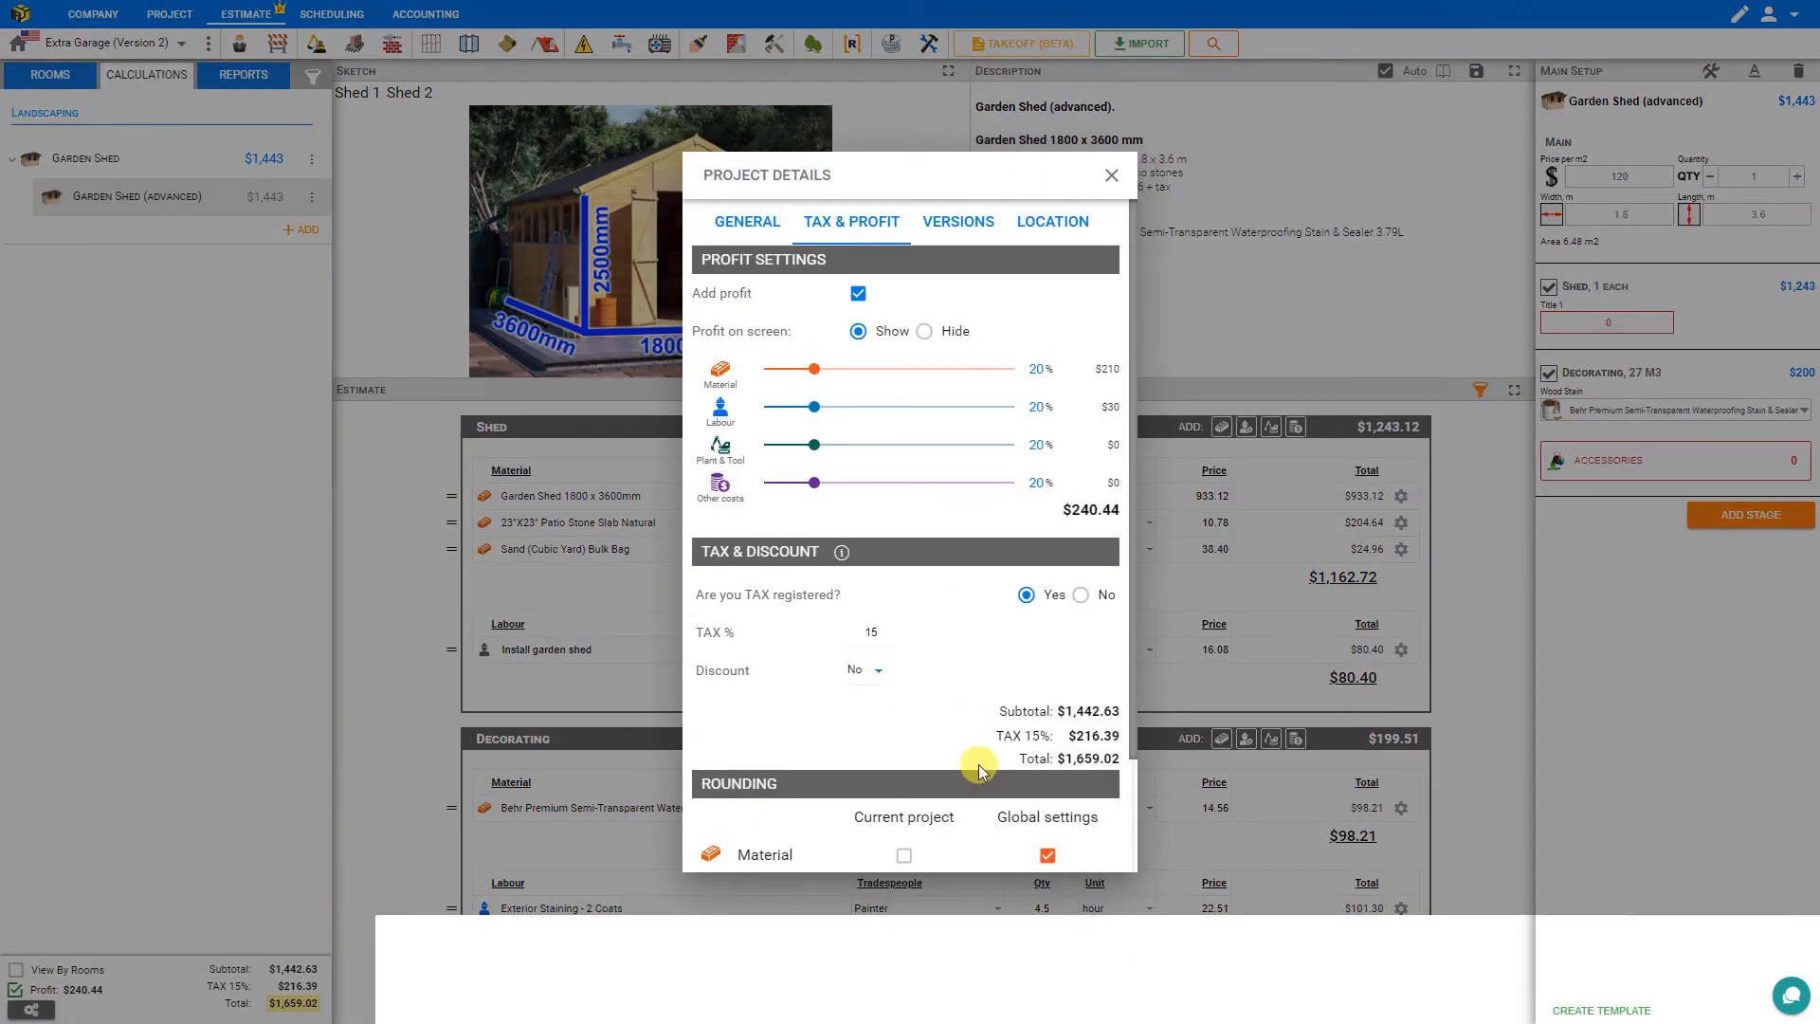
left_click(903, 856)
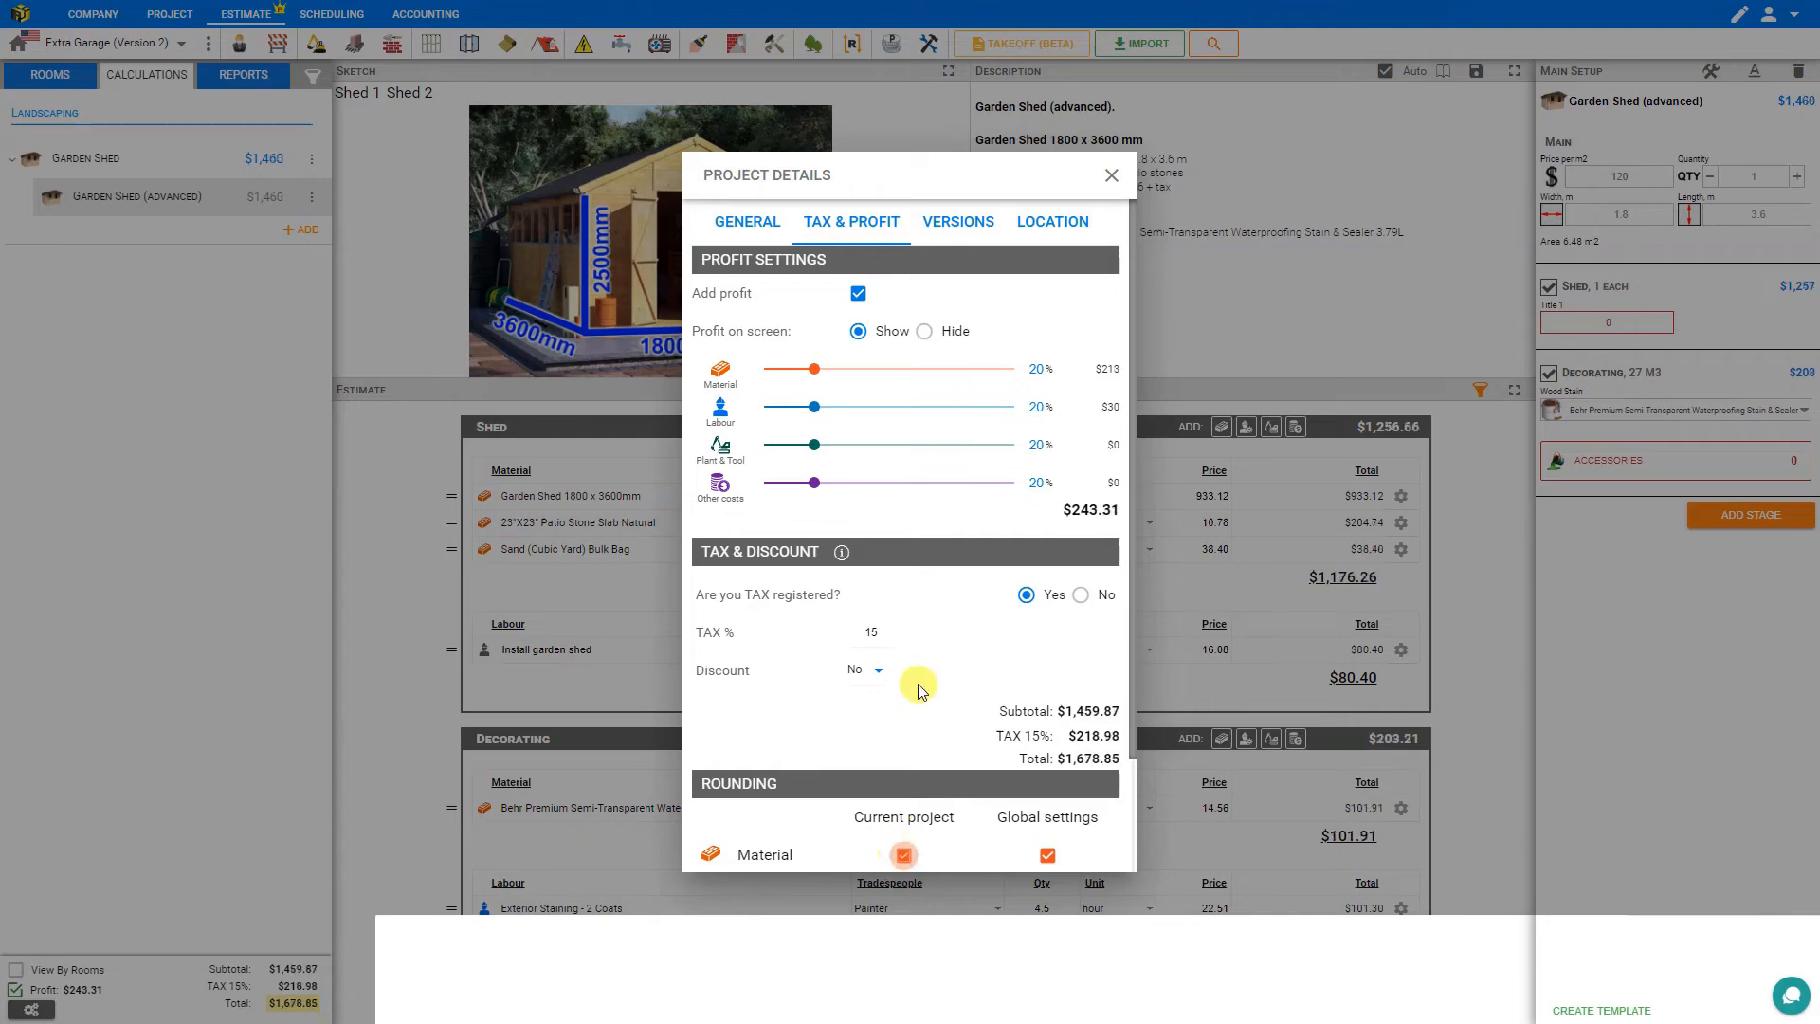
Close project details, enter edit mode, and set the wood stain supply description's rounding precision to 0 decimal places.
left_click(1111, 175)
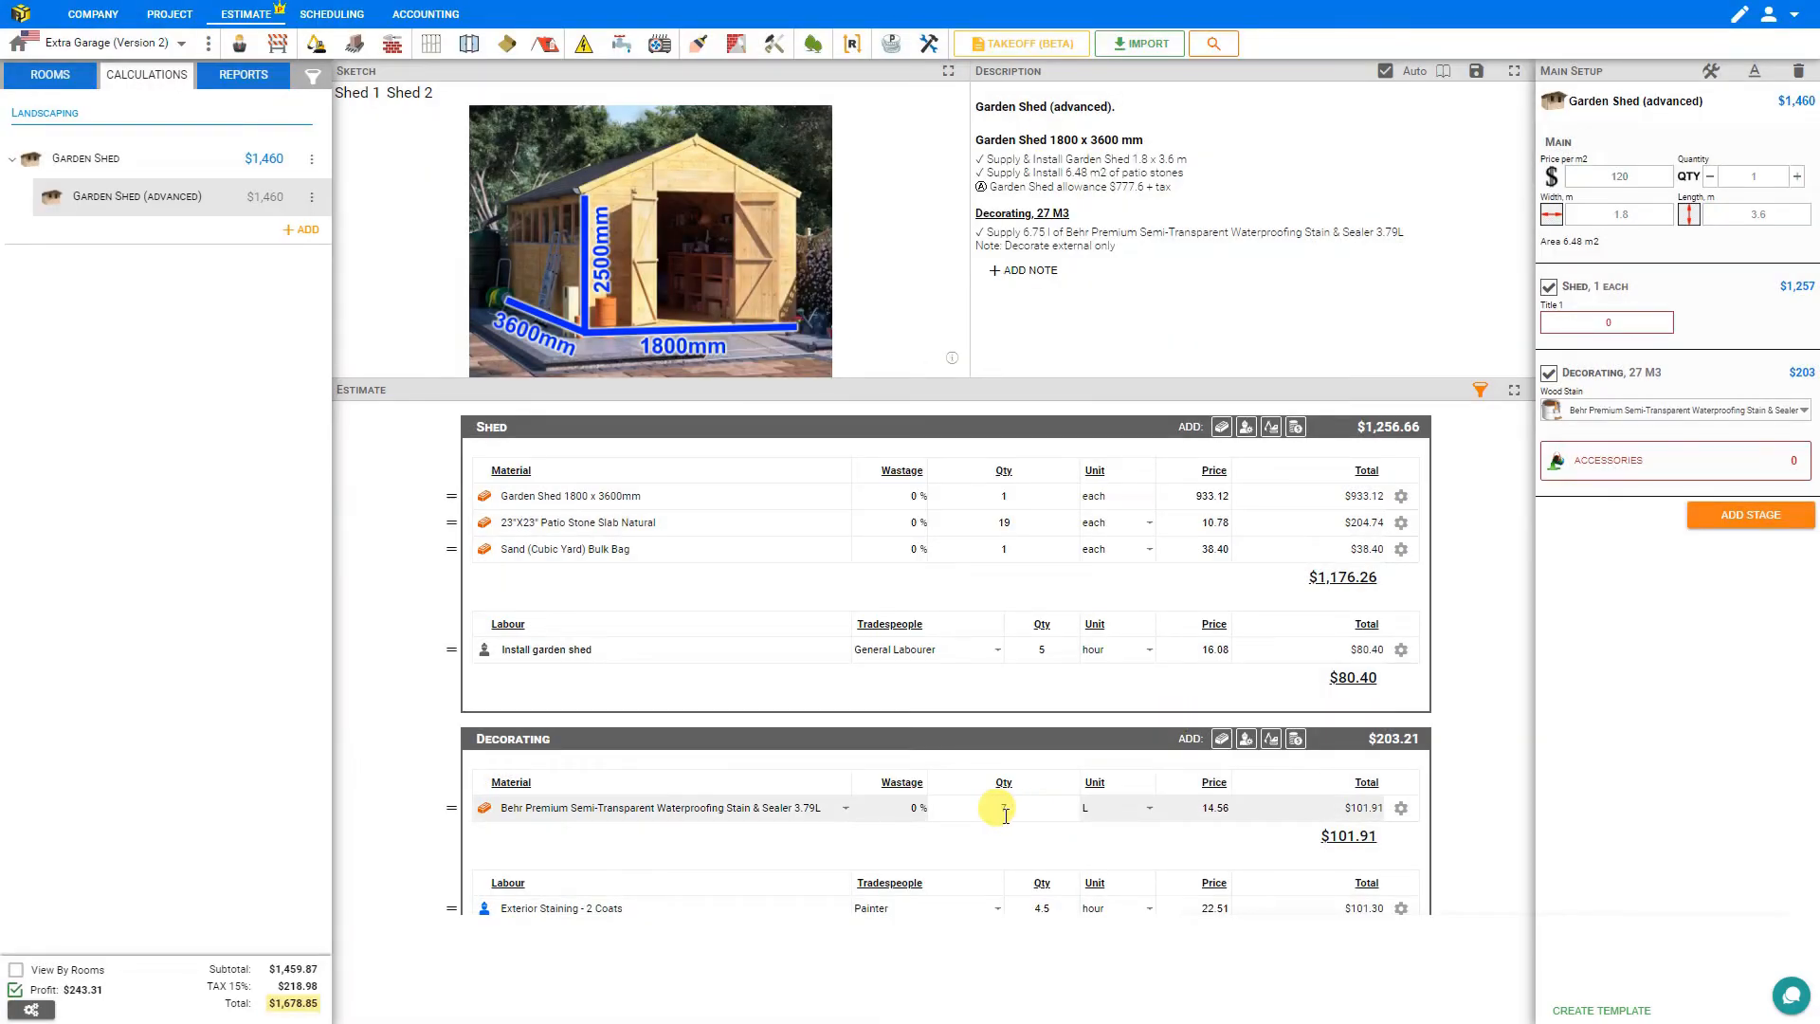
left_click(1712, 72)
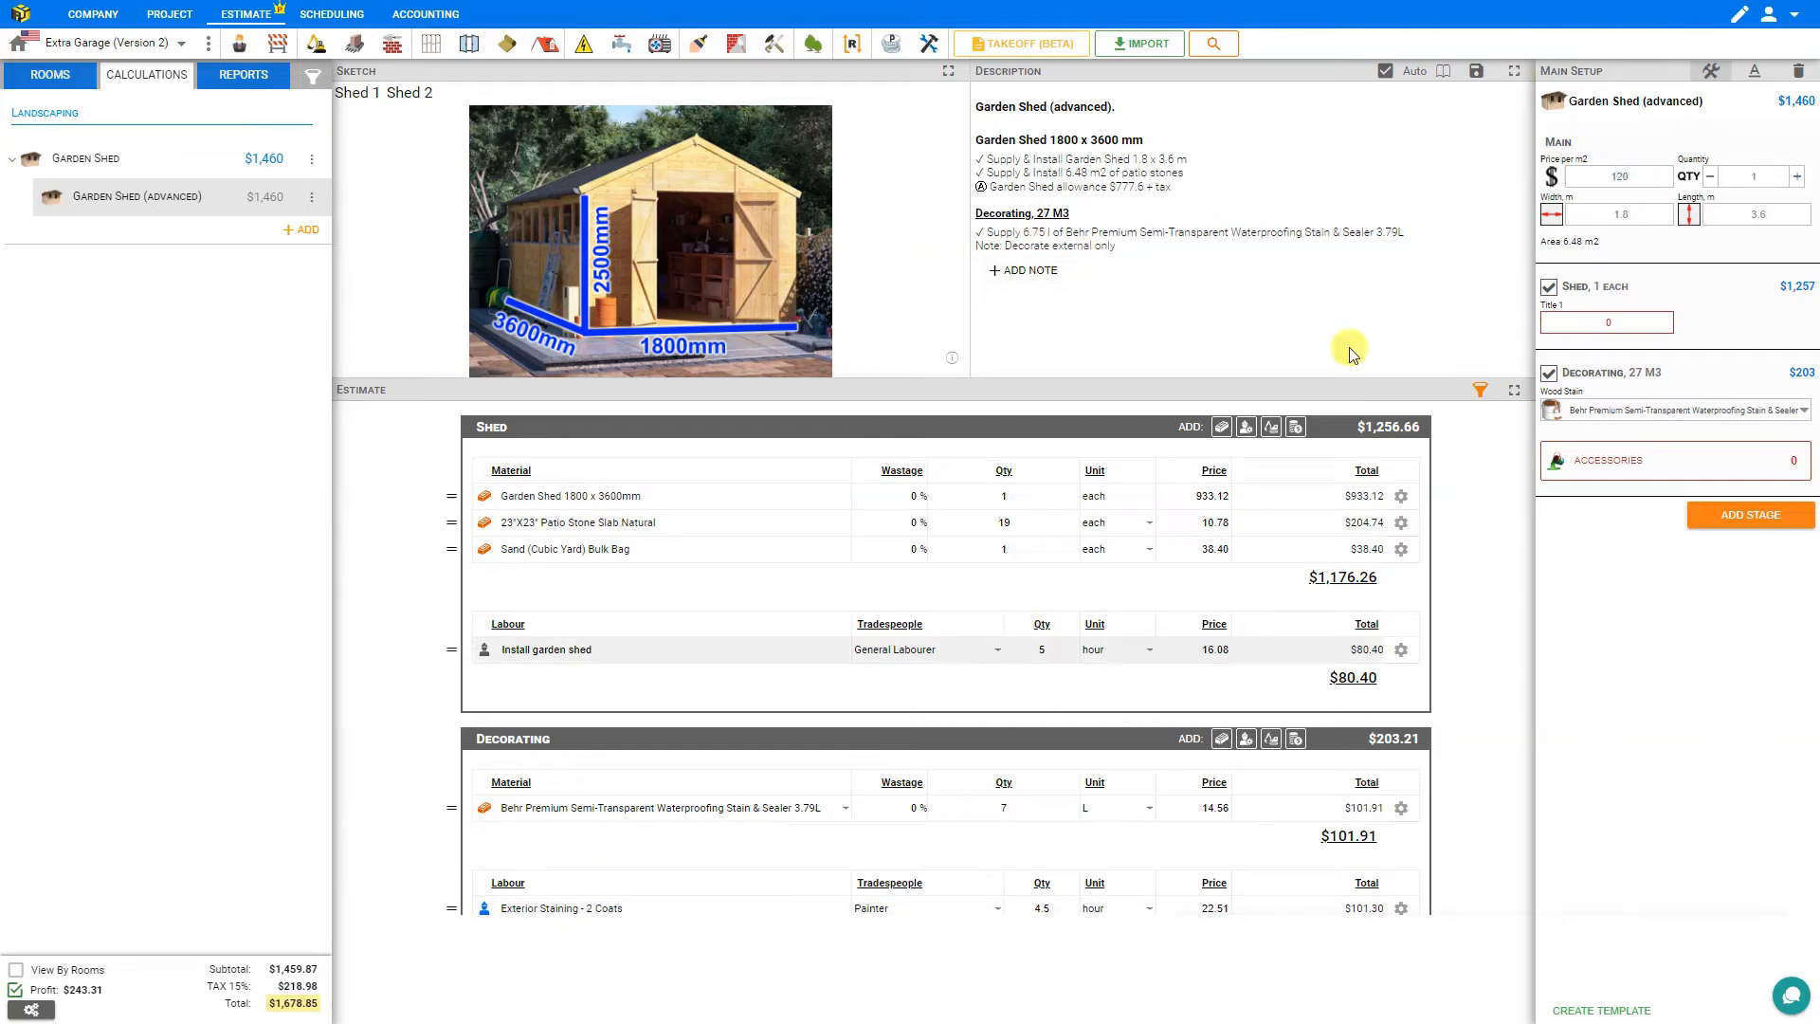
left_click(1710, 74)
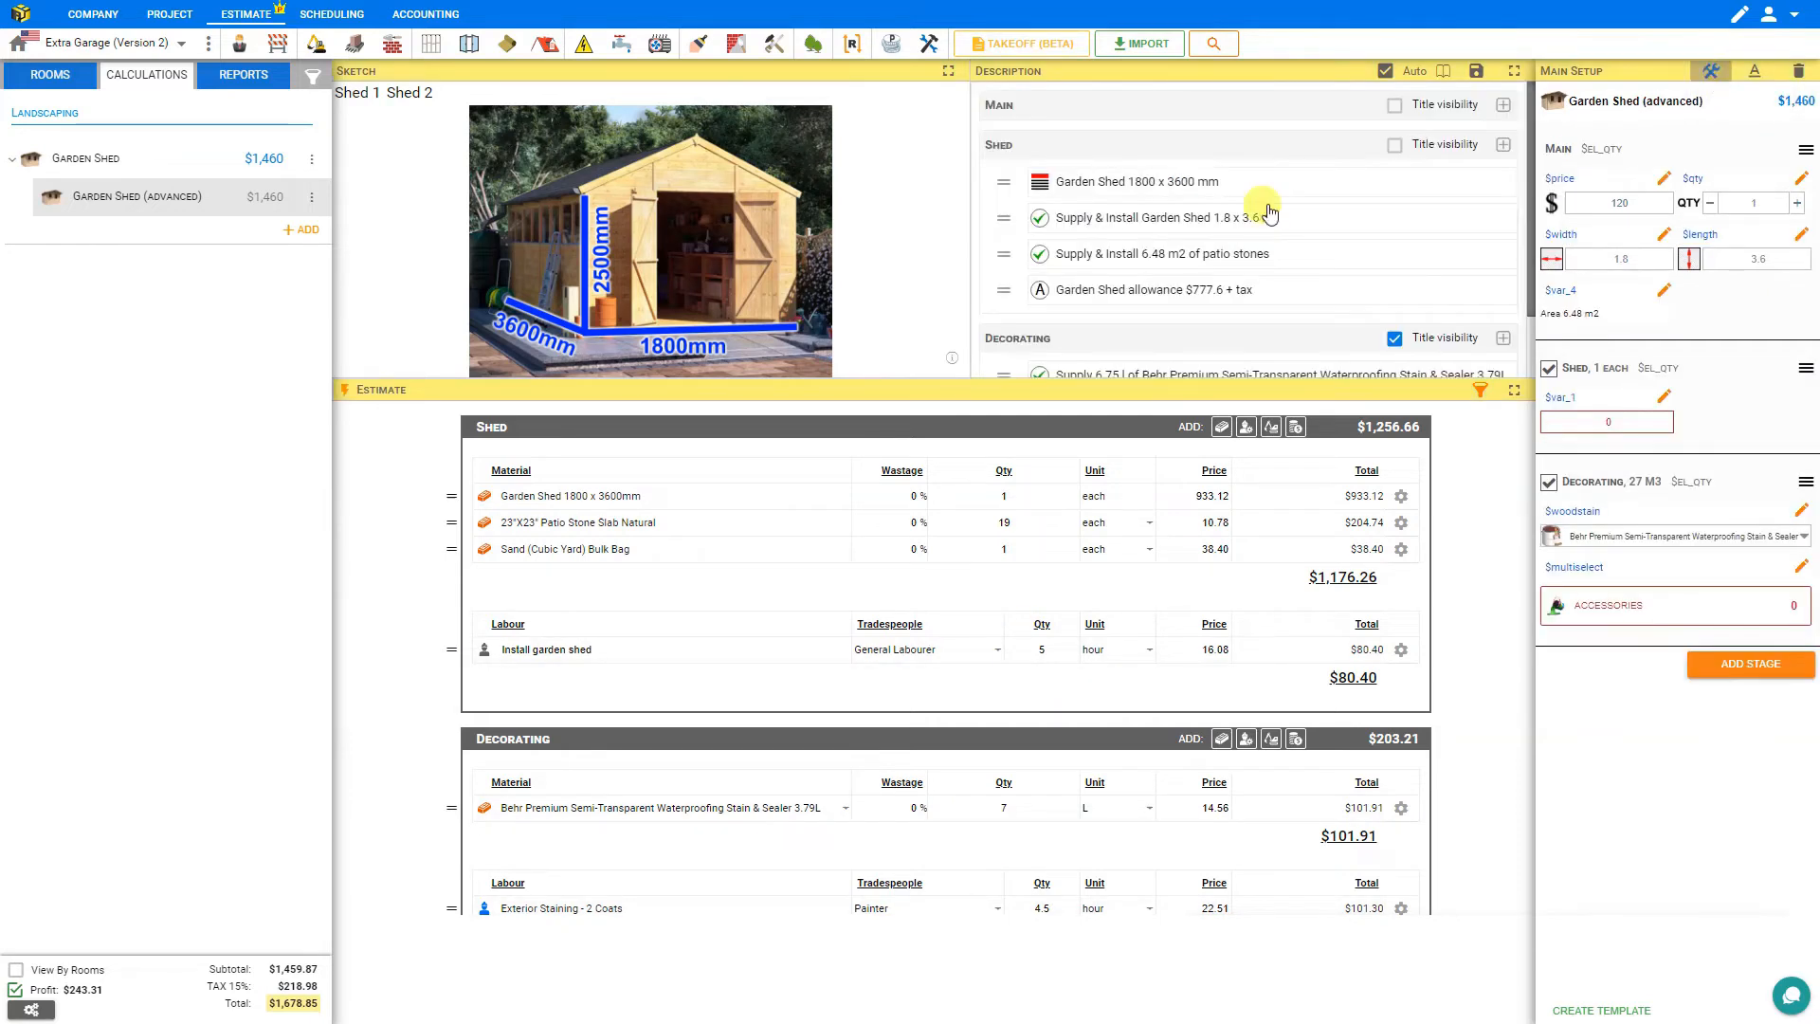
left_click(1118, 308)
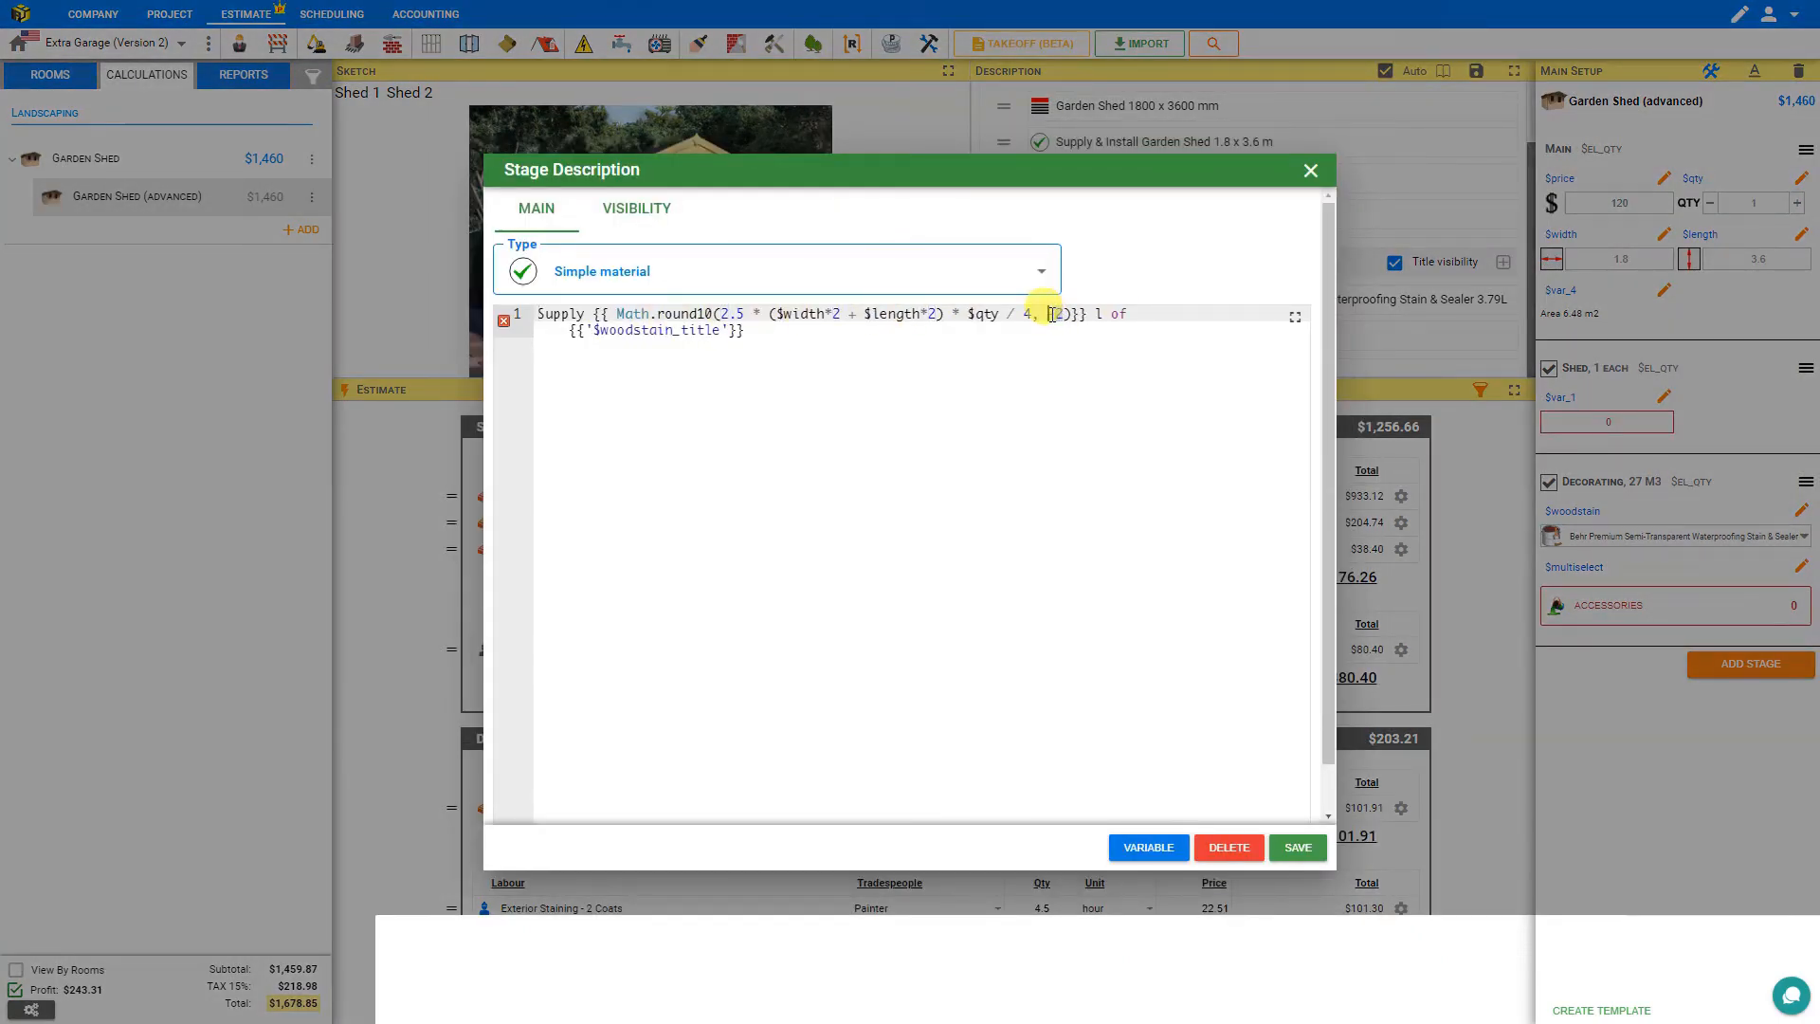
type("0")
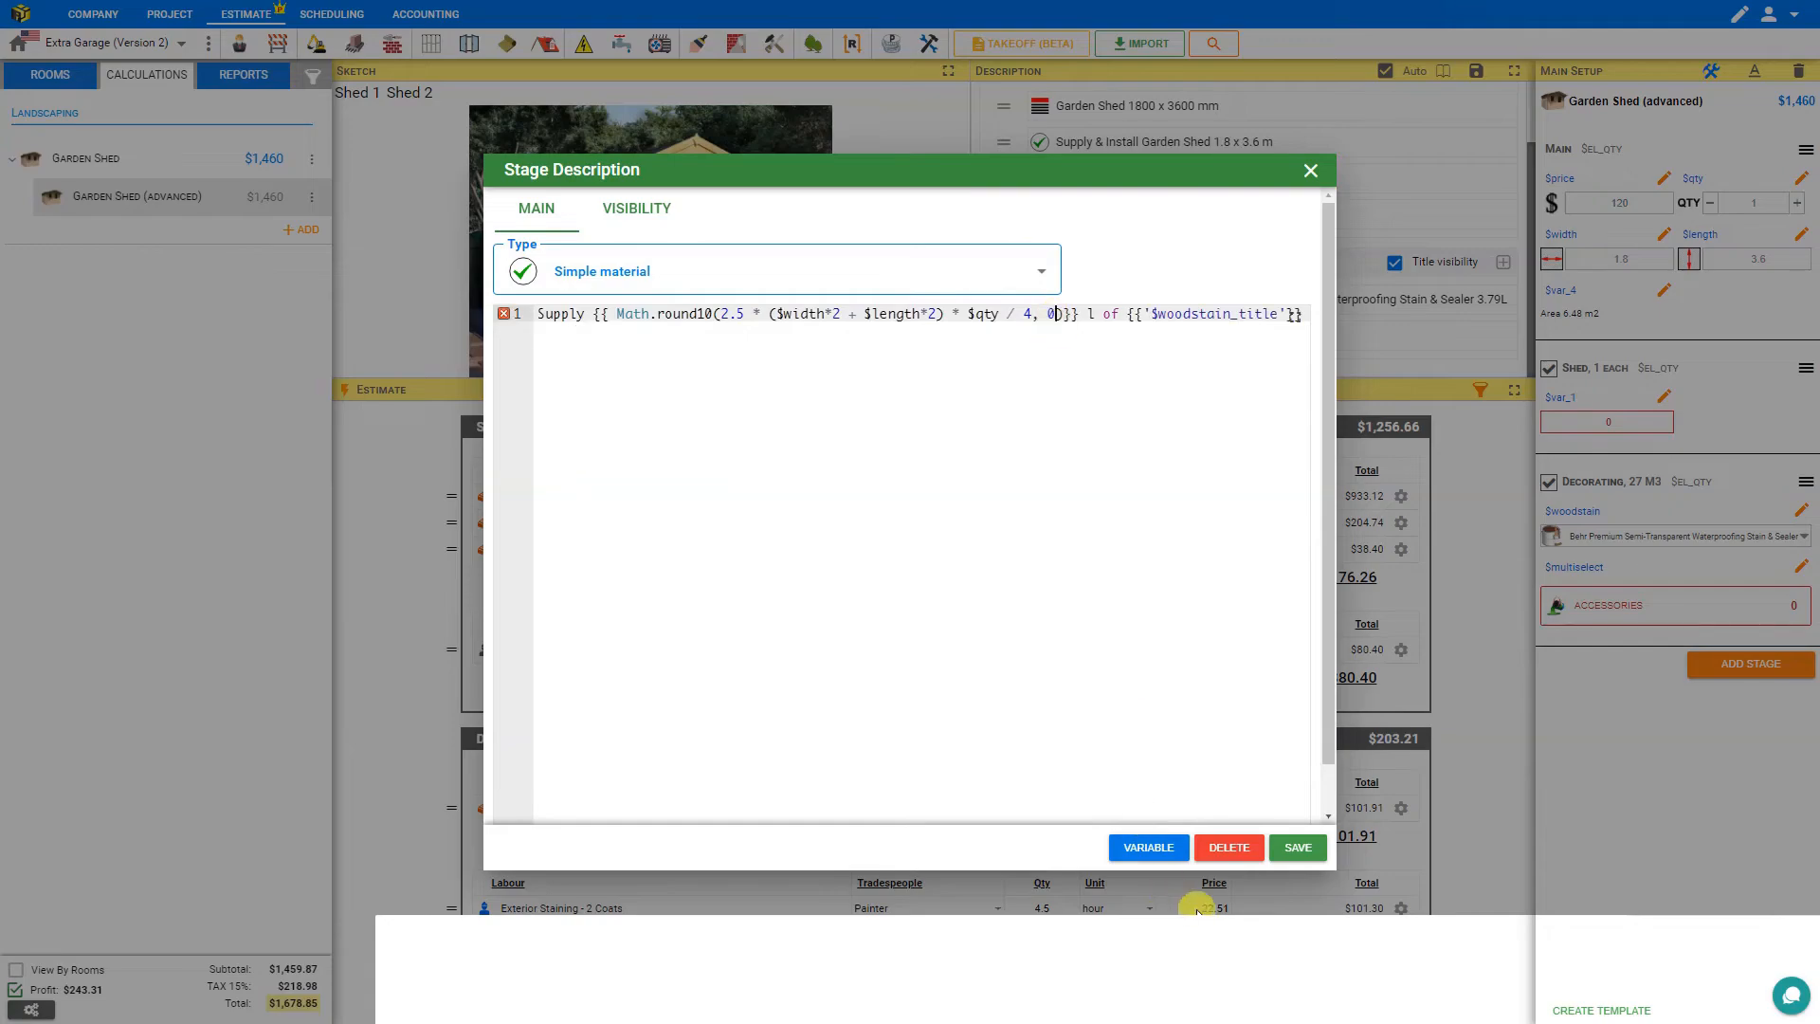
left_click(1295, 846)
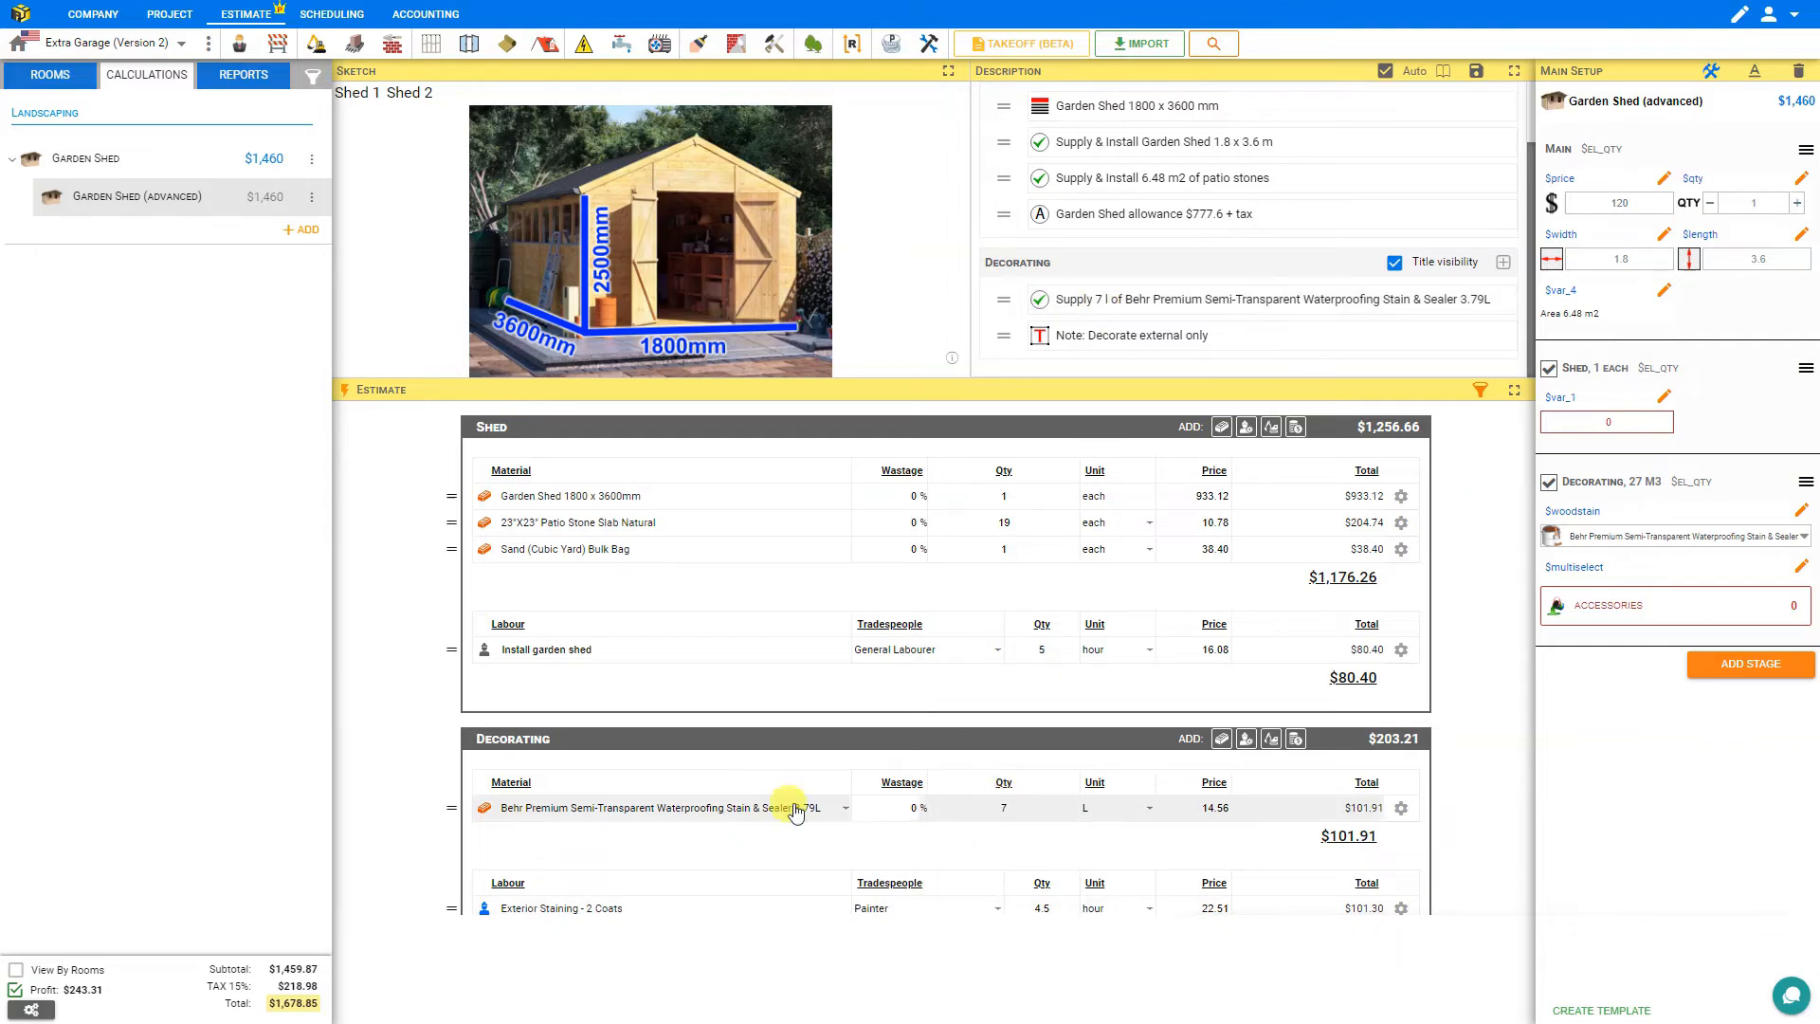
Edit the wood stain supply description so the litre quantity is followed directly by an uppercase L.
double_click(1125, 302)
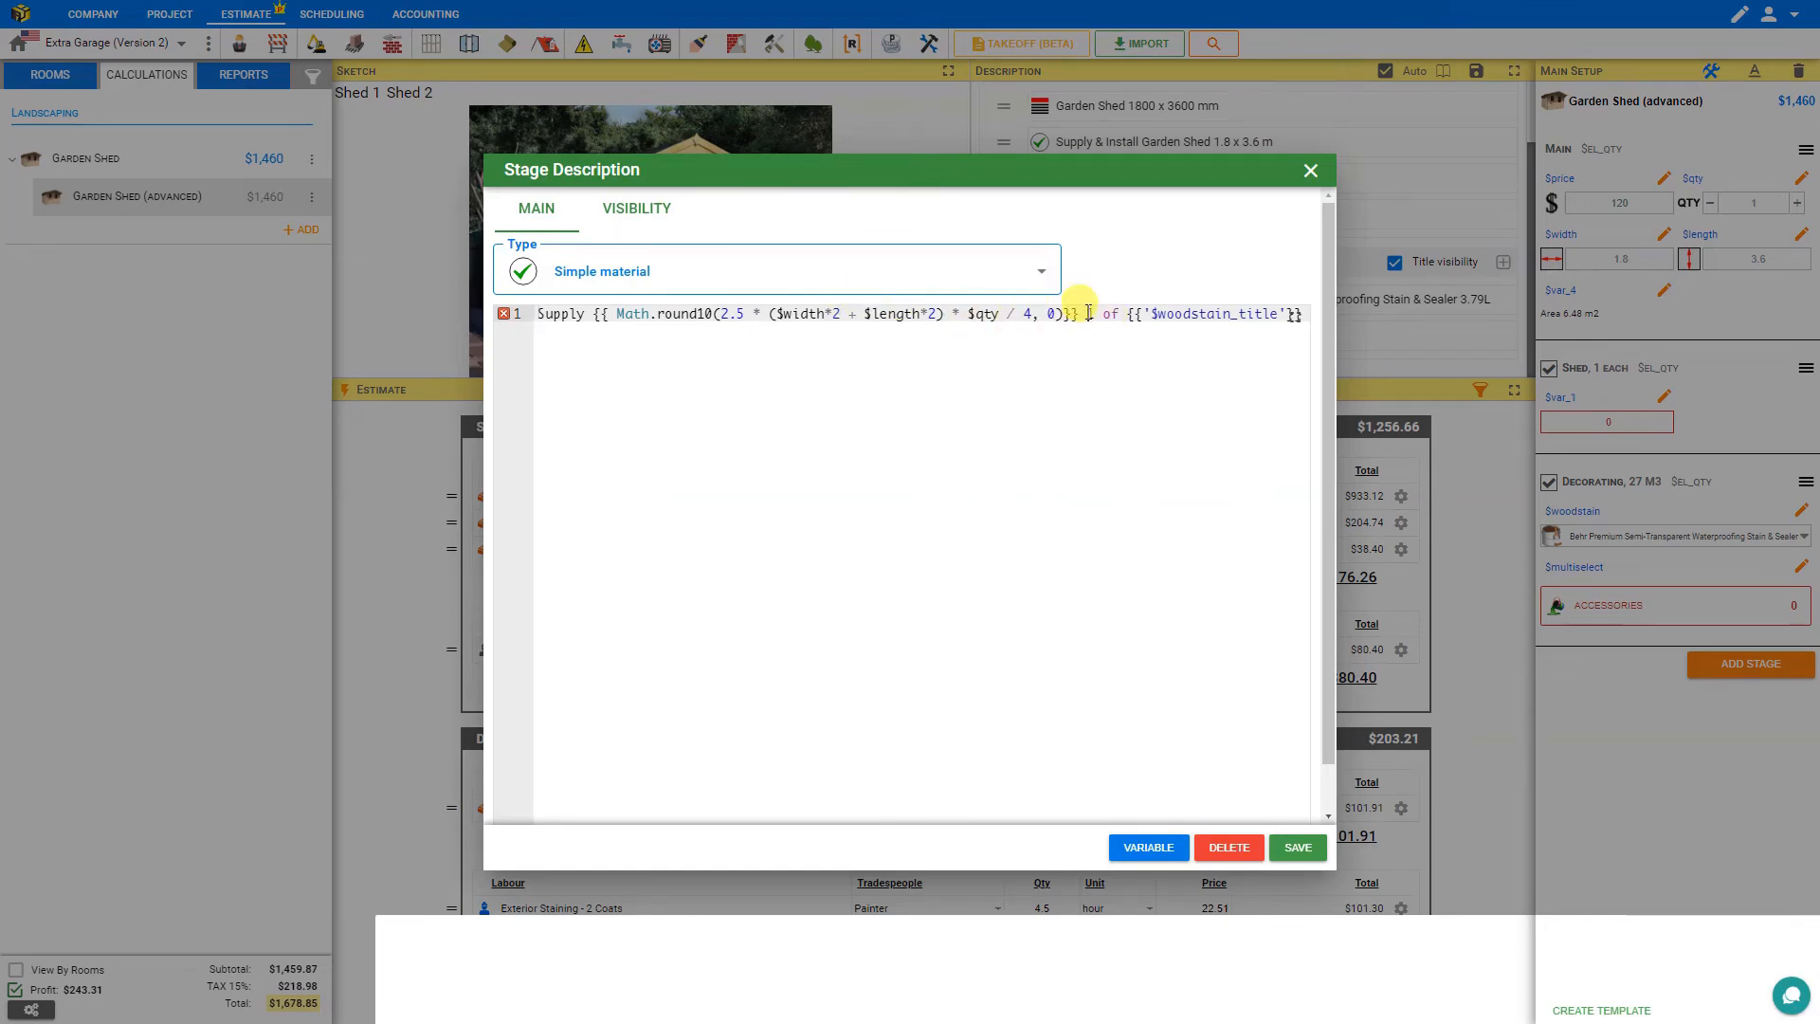
left_click(1296, 849)
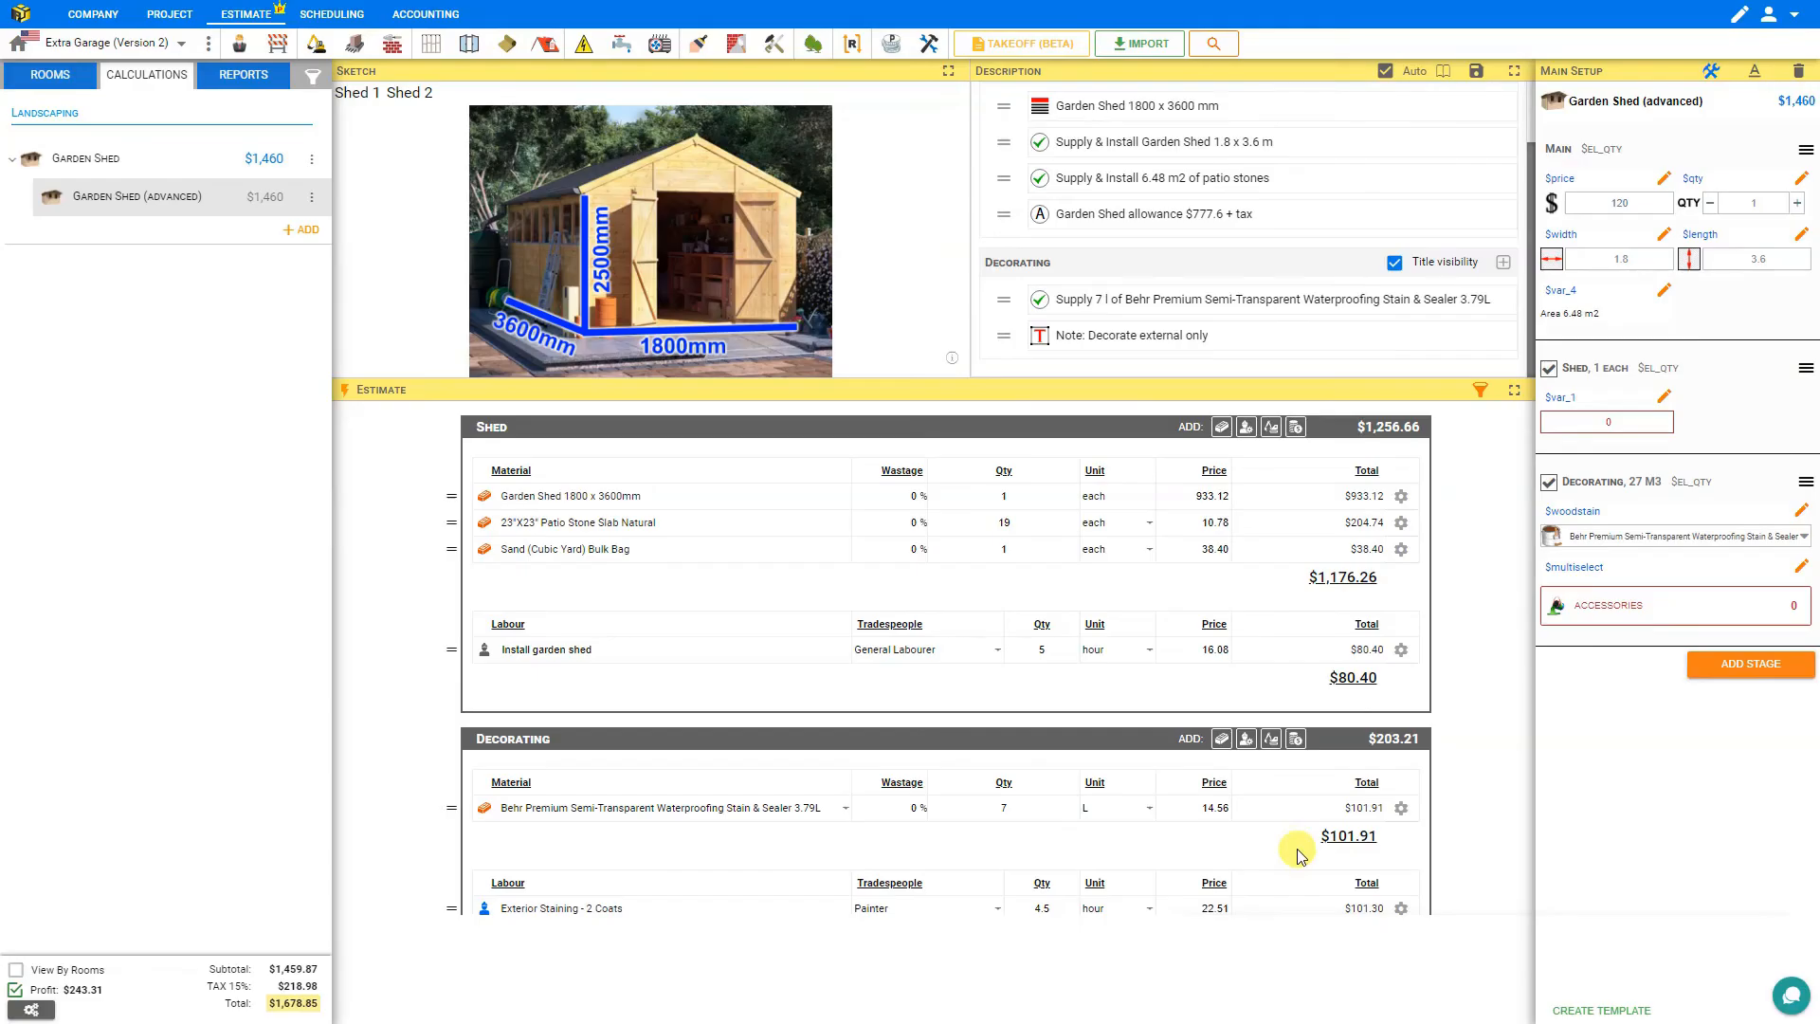
double_click(1125, 301)
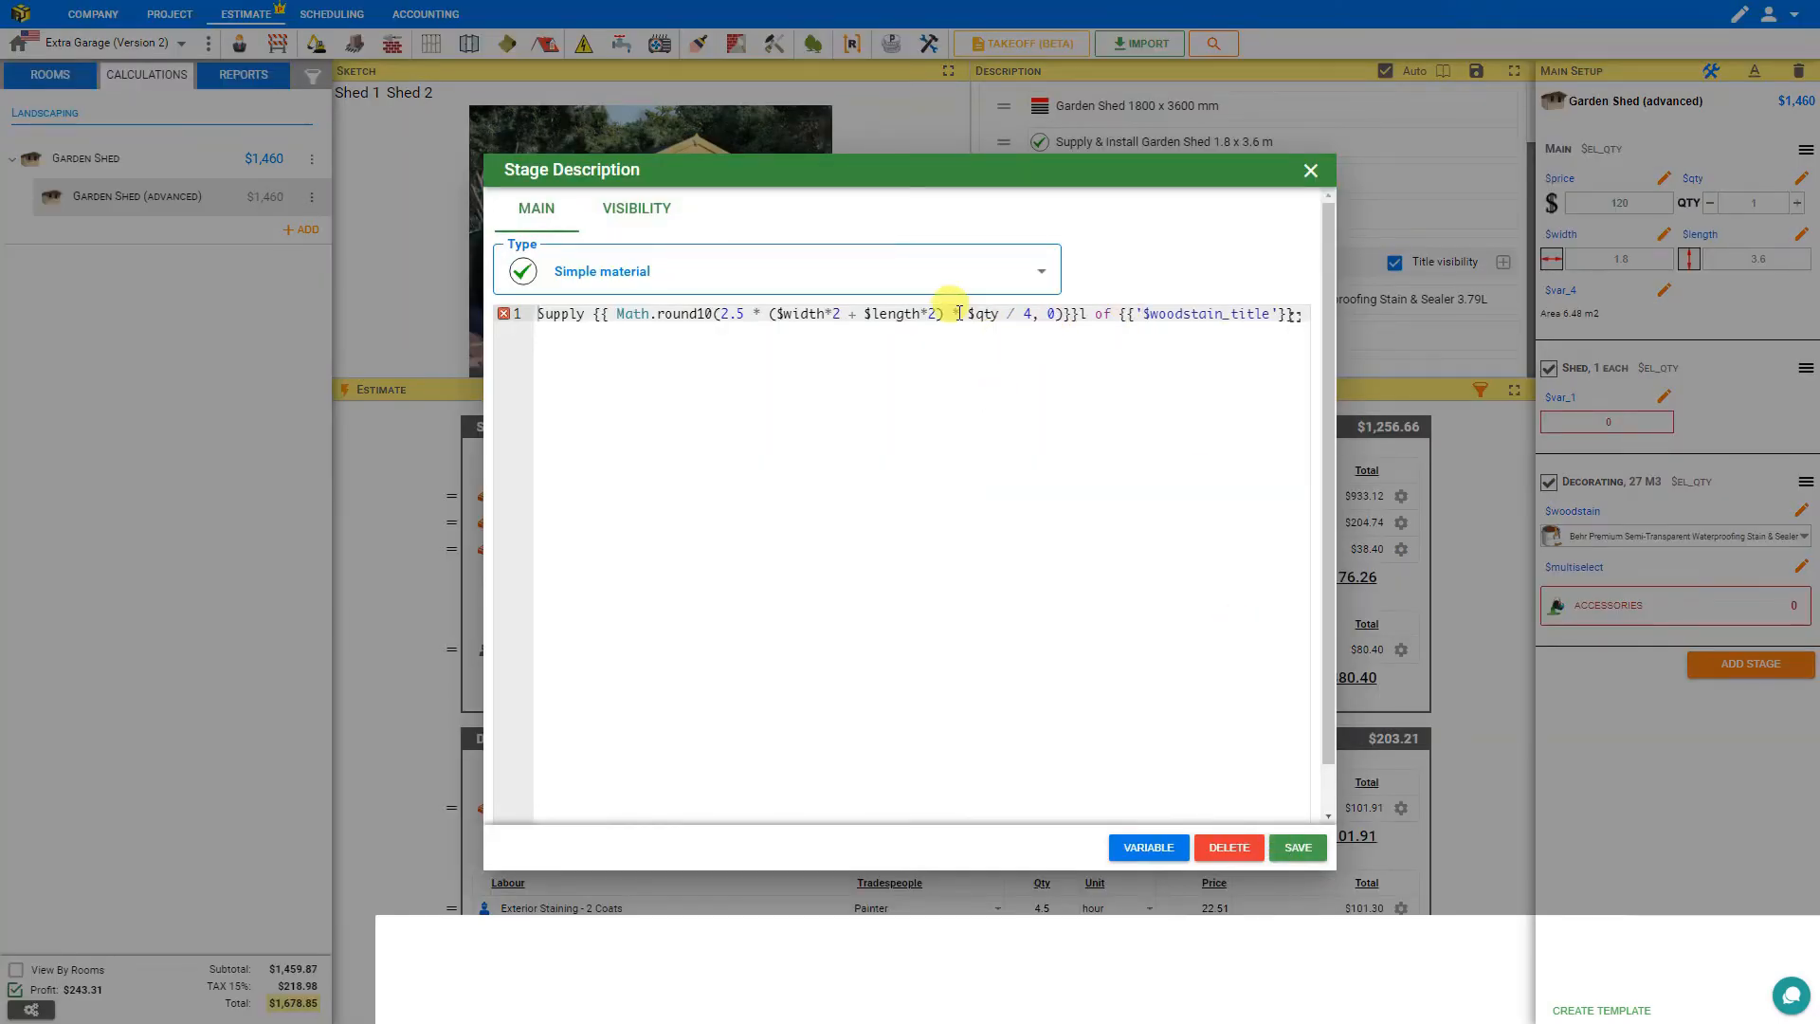
left_click(1082, 316)
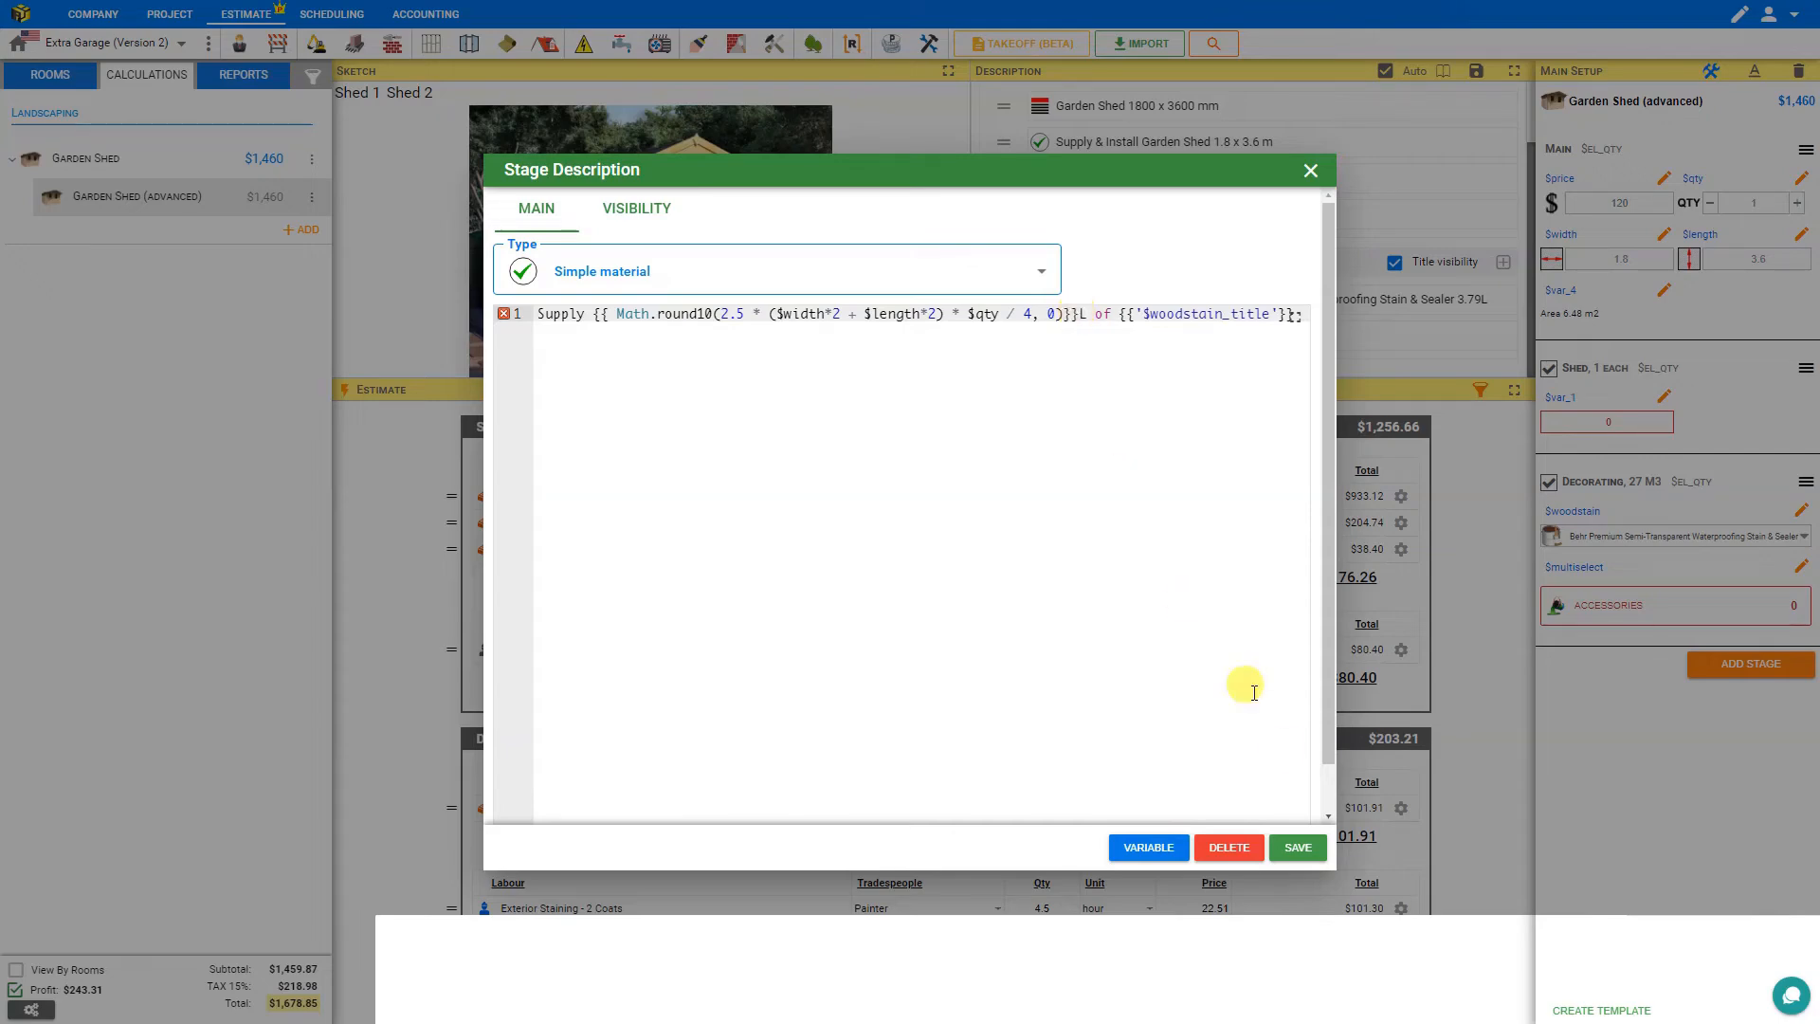
left_click(1300, 846)
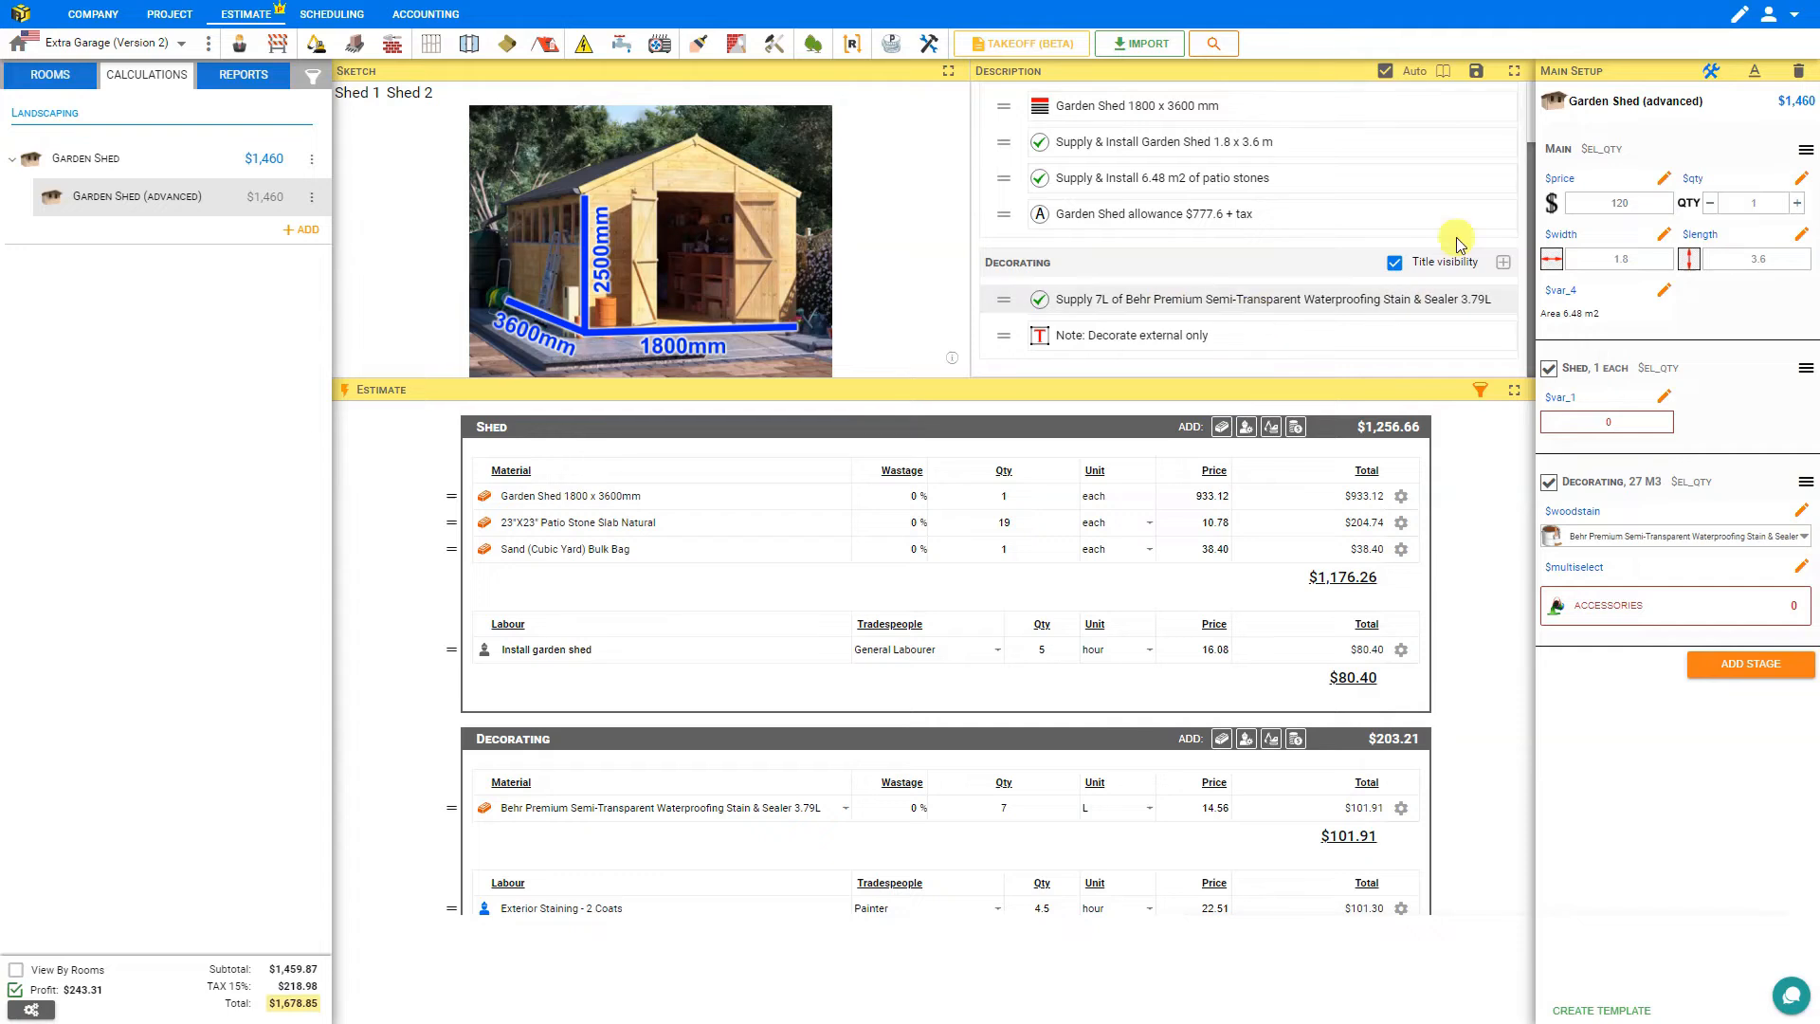
Set the shed quantity to 3 and add a ', Quantity: {{$qty}}' part to the Garden Shed header description.
left_click(1713, 74)
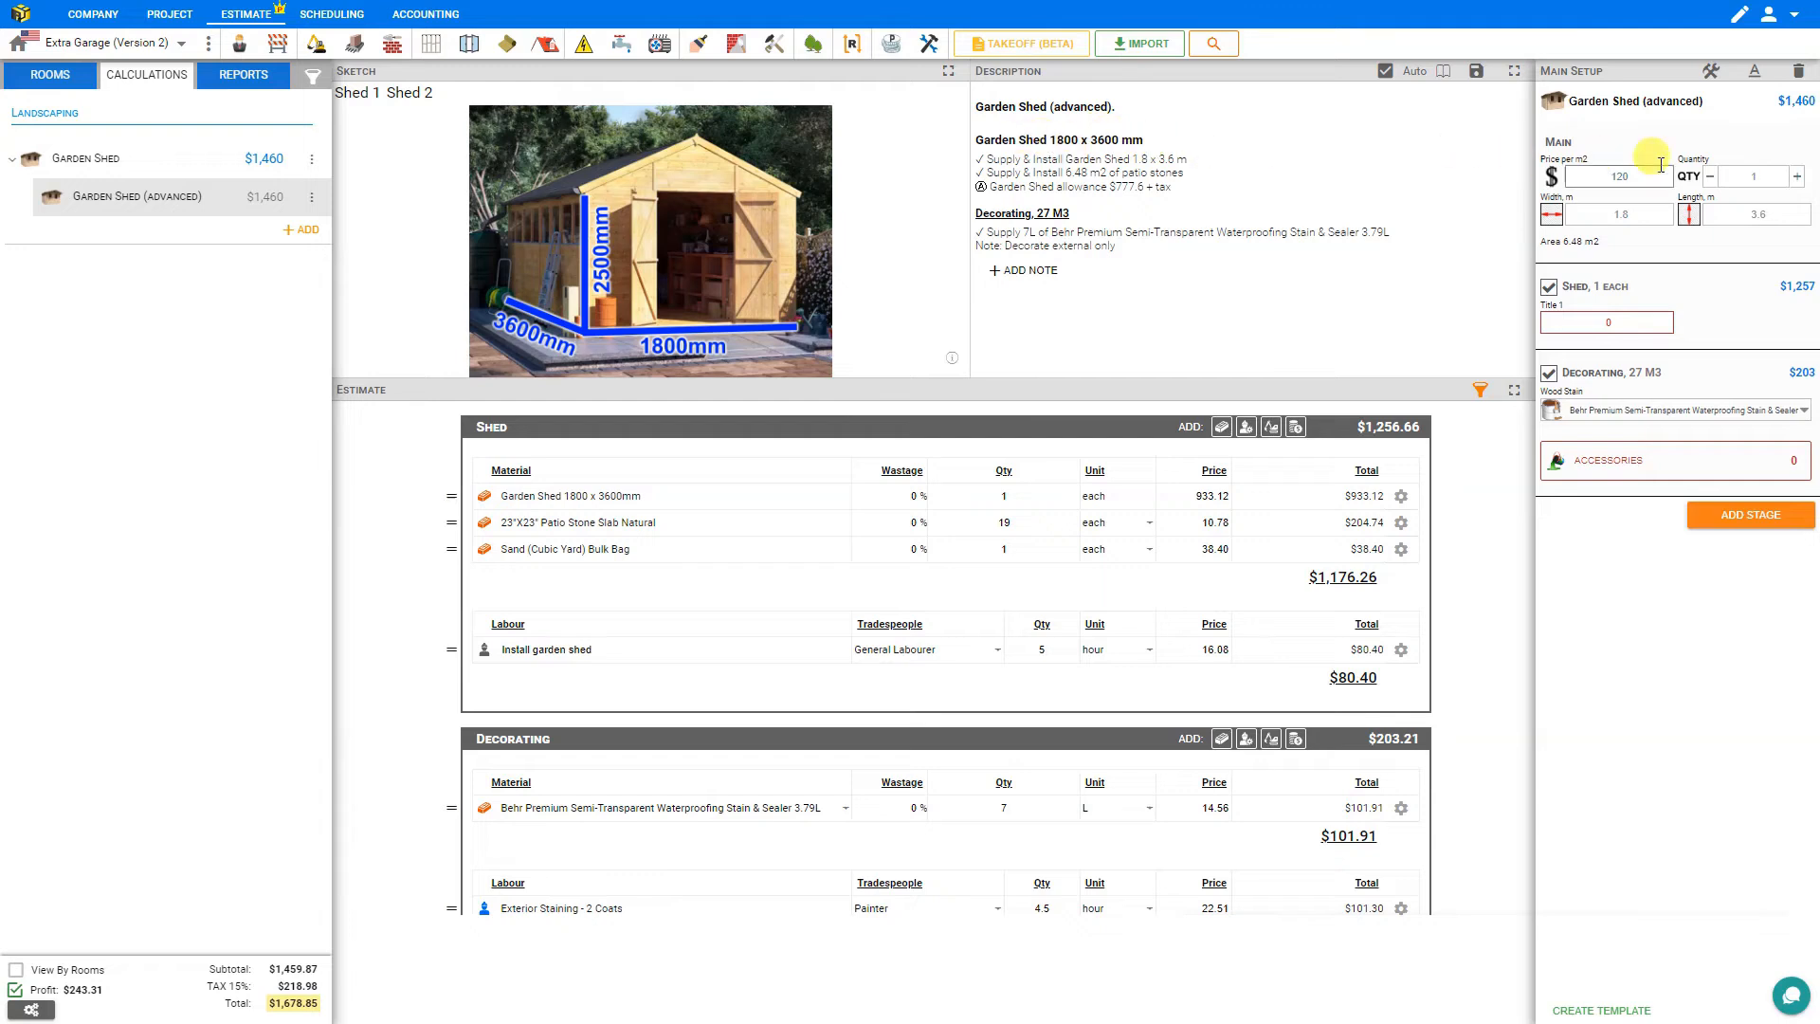
left_click(1796, 176)
left_click(1796, 176)
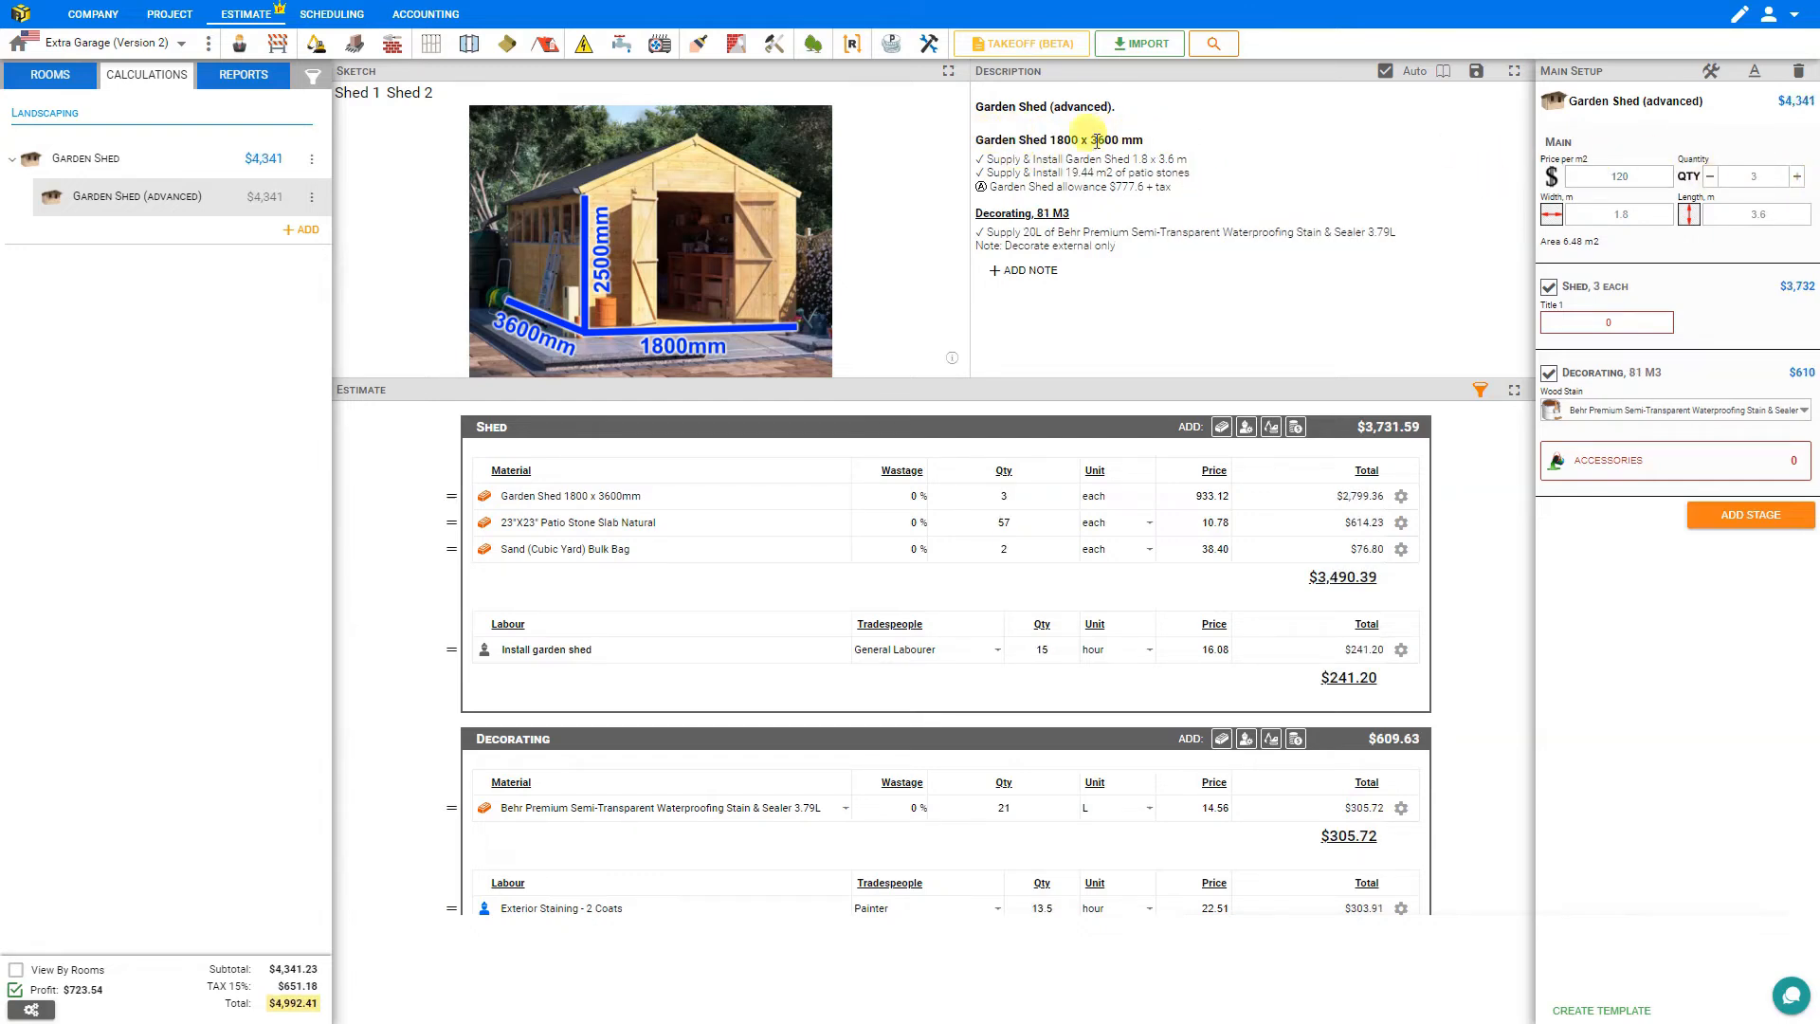
left_click(1711, 74)
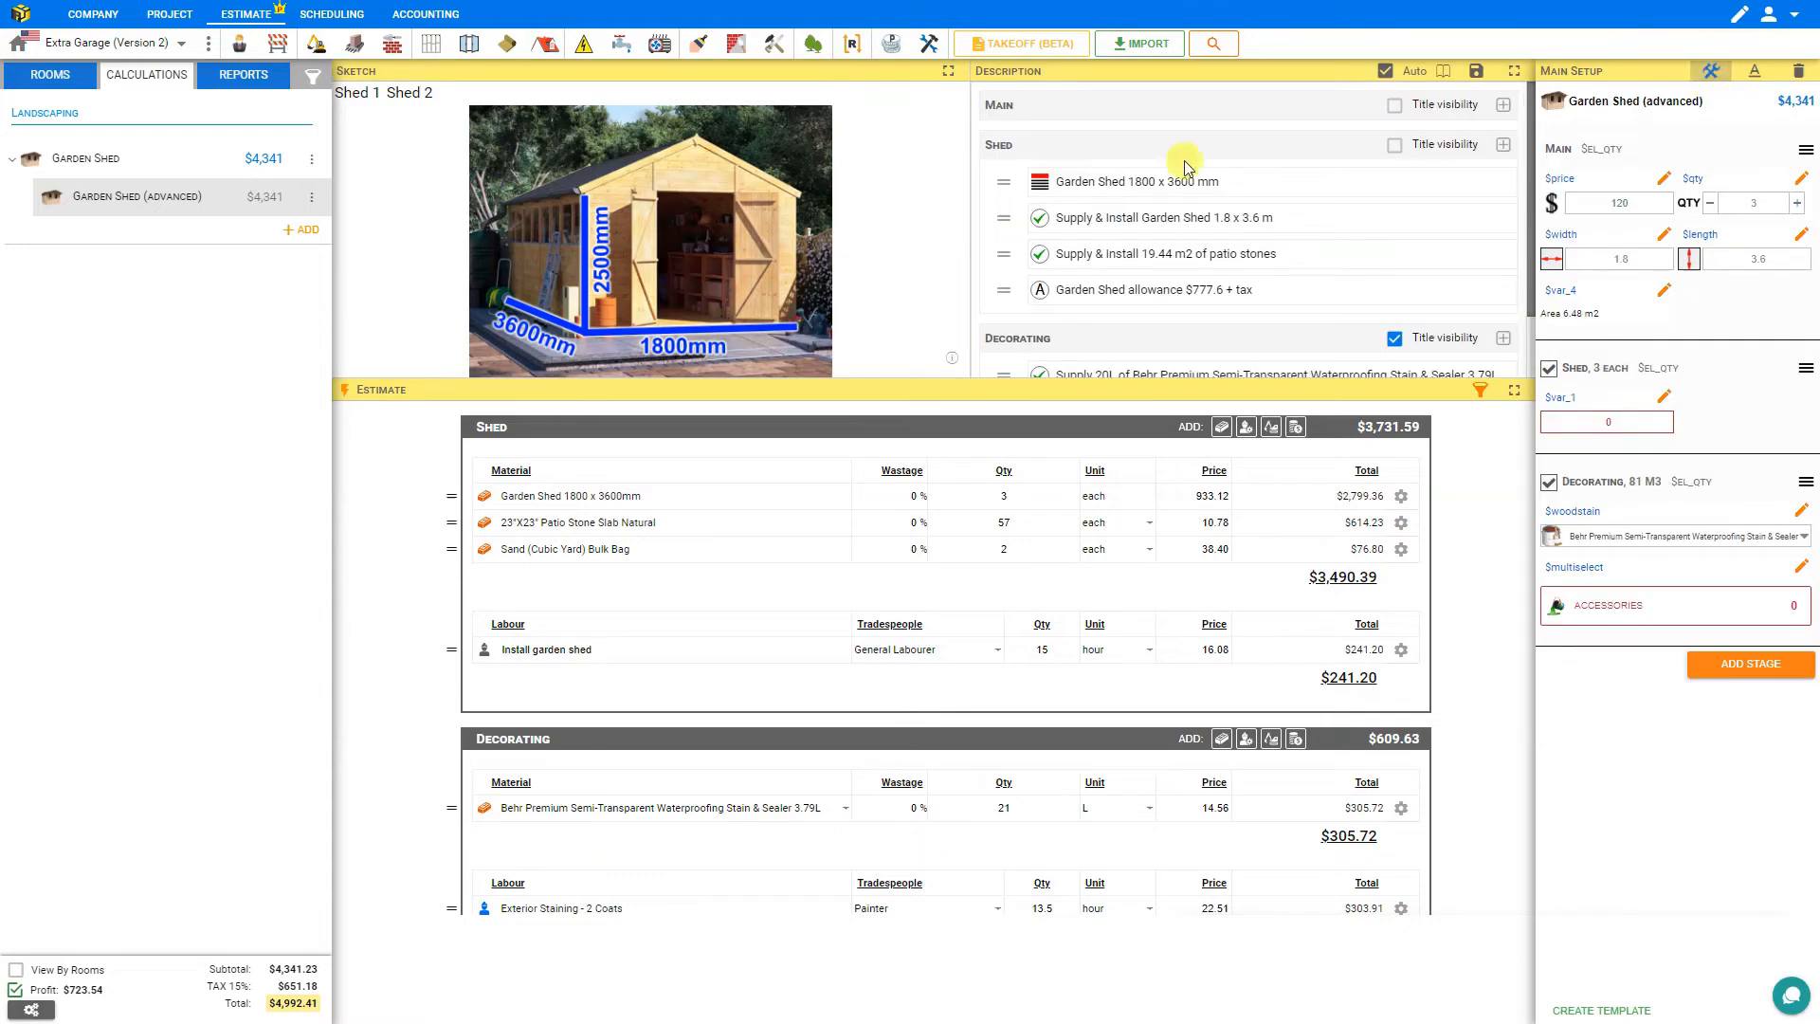
left_click(1124, 185)
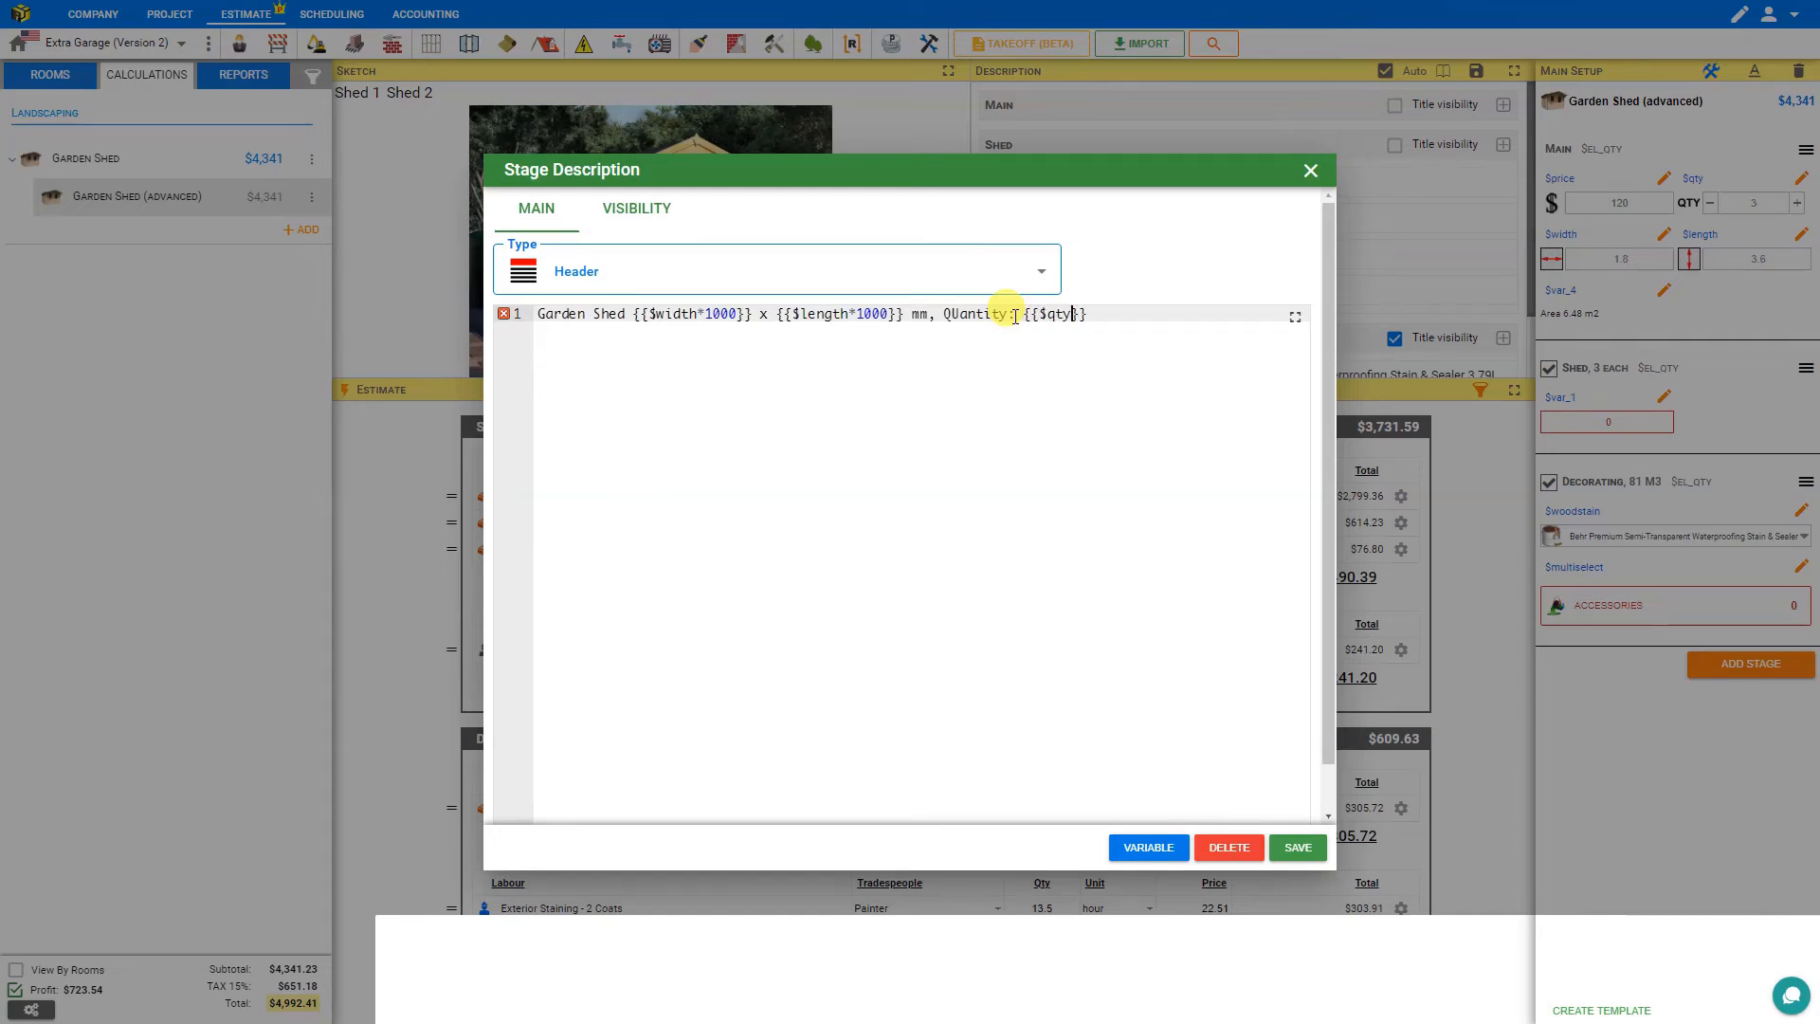
left_click(1289, 847)
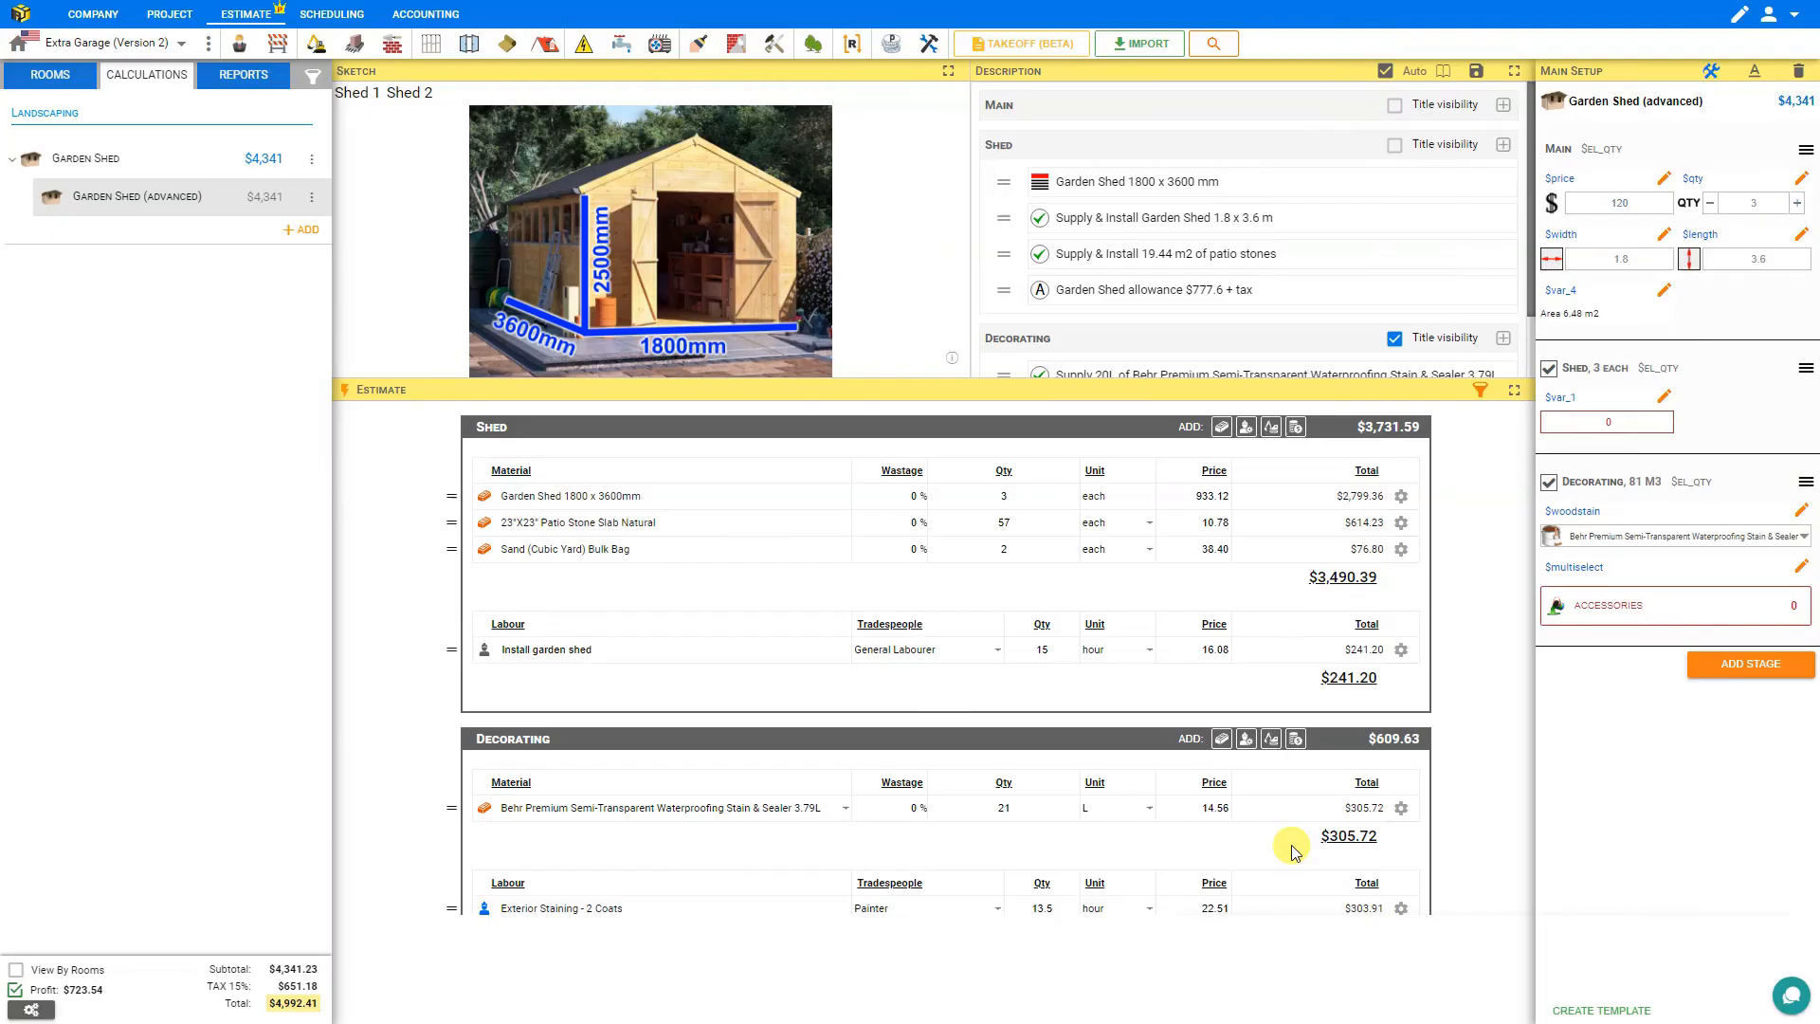
Correct the spelling of 'Quantity' in the Garden Shed header description.
left_click(1242, 186)
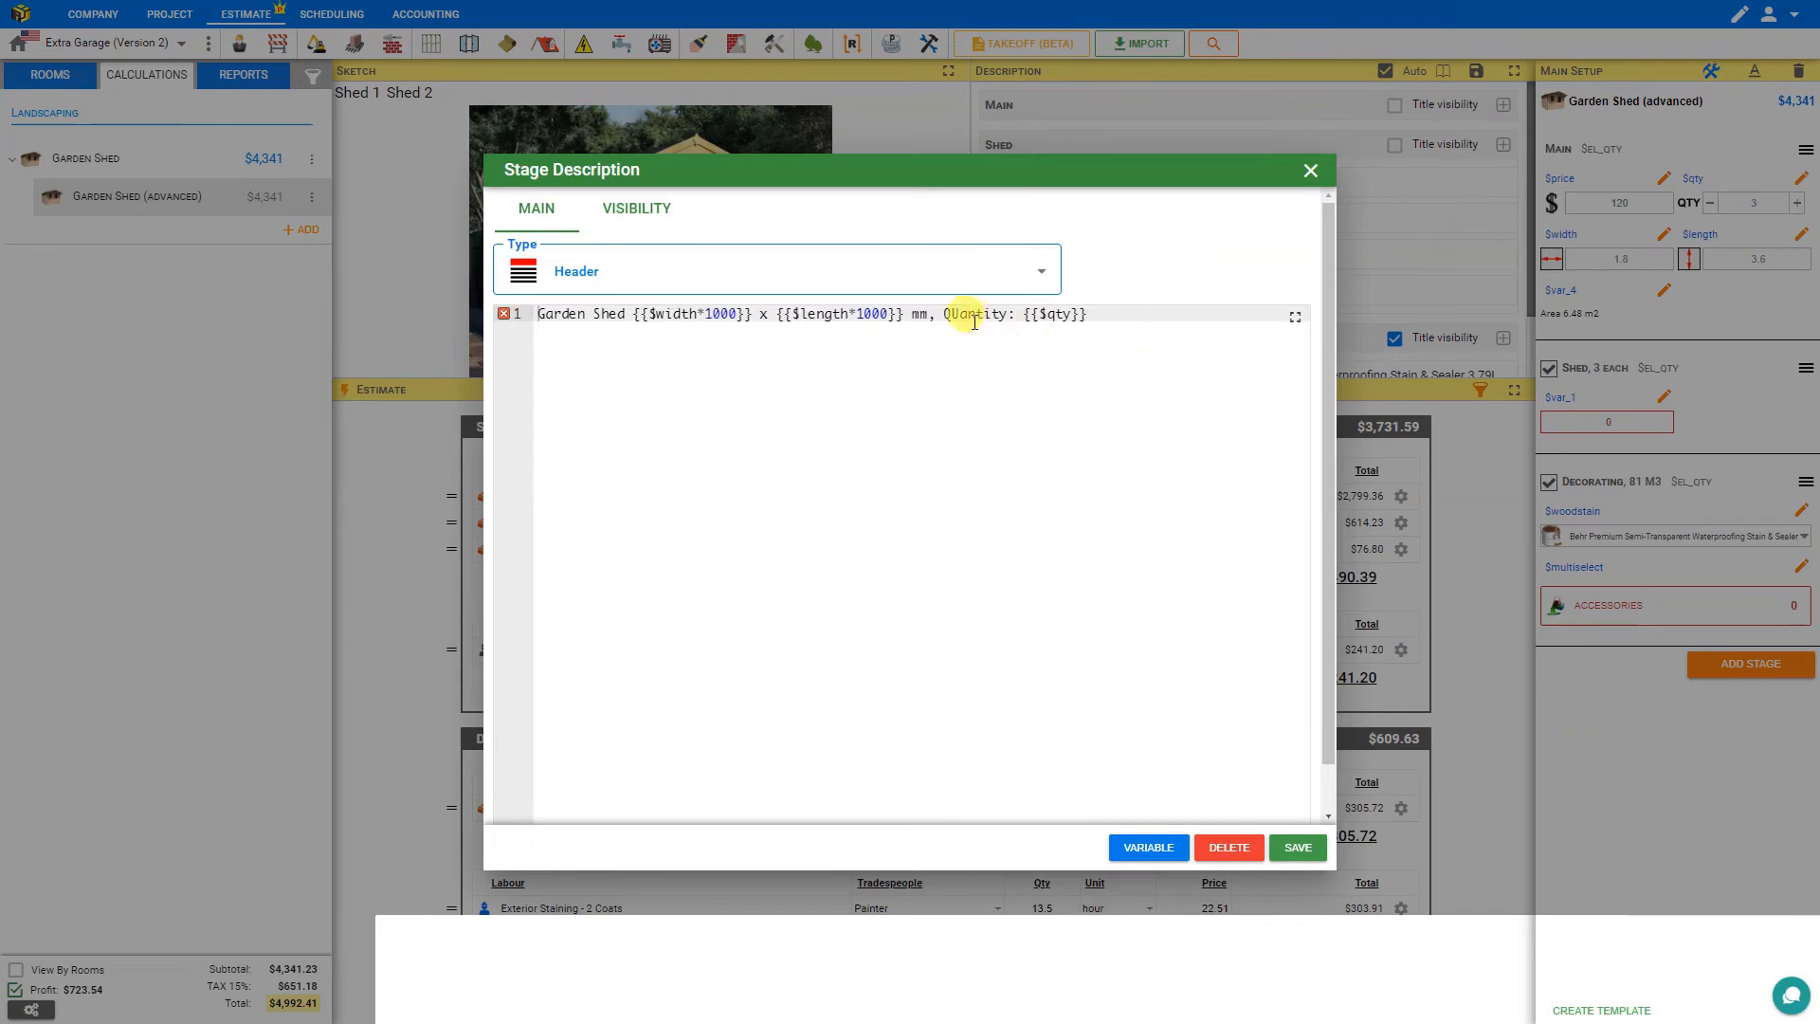
left_click(957, 314)
key("BackSpace")
type("u")
left_click(1296, 846)
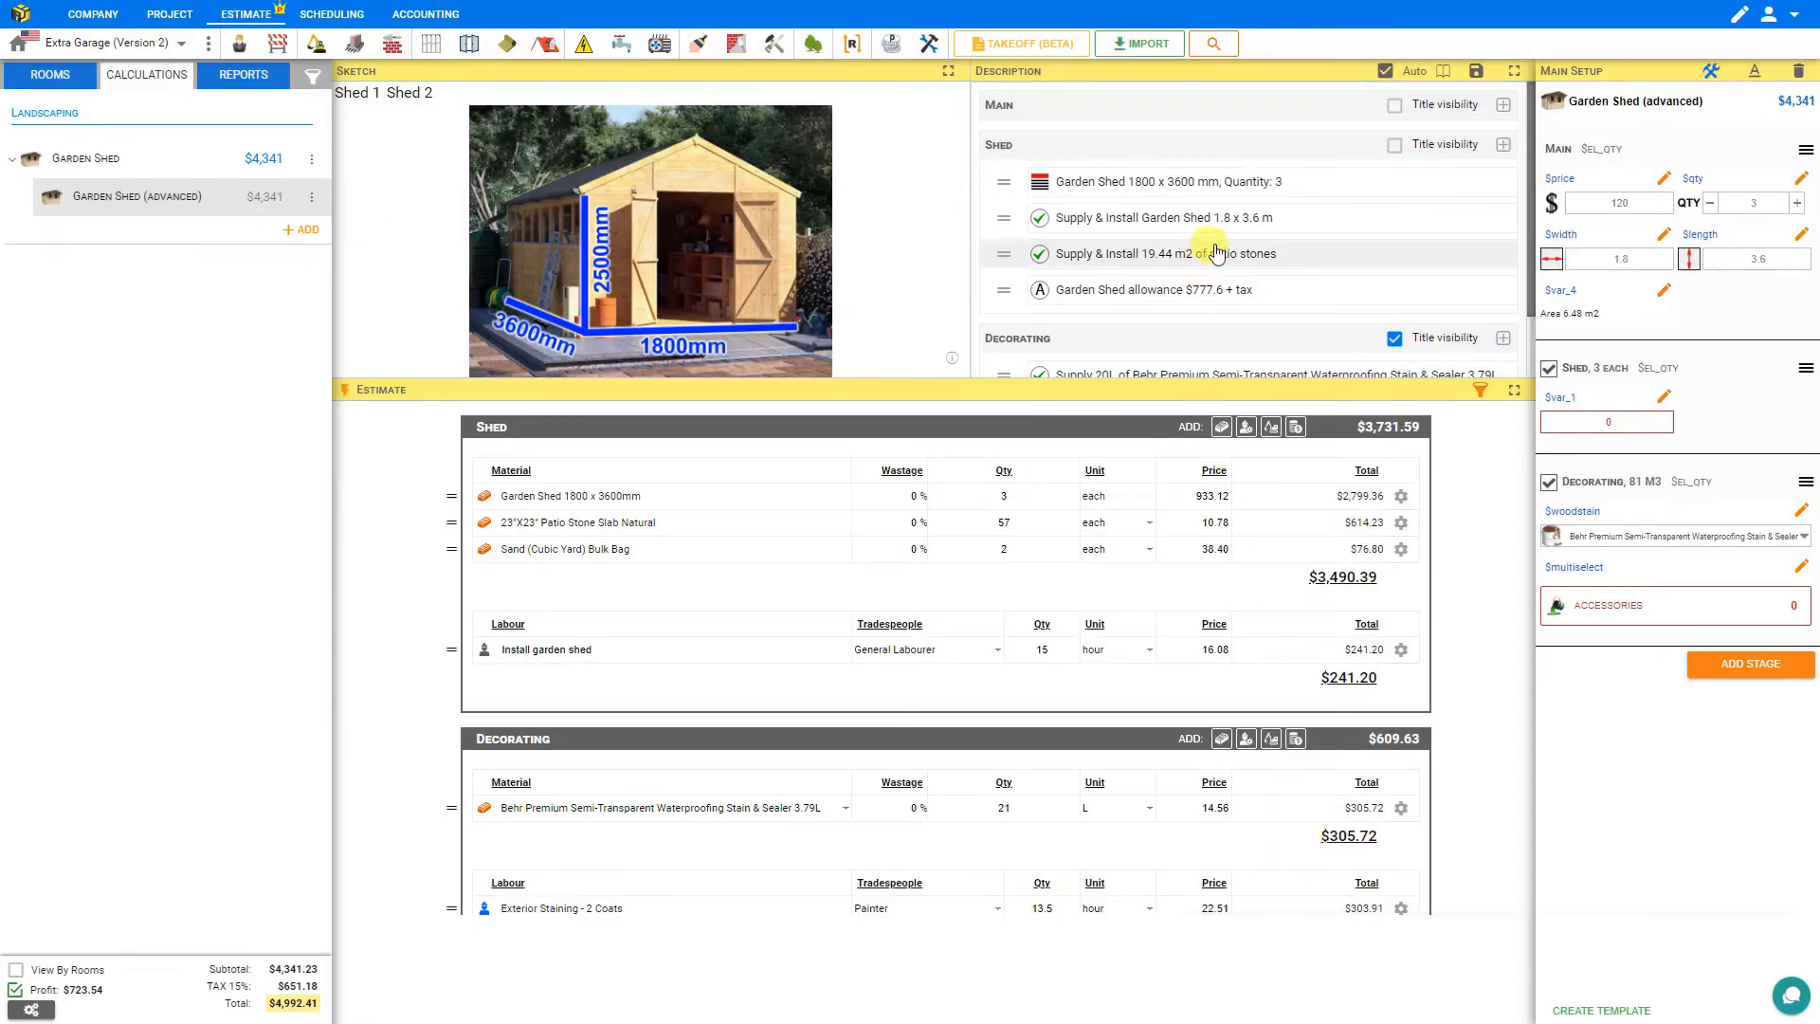
Leave edit mode and step the shed quantity up to 4 and back down to 0.
left_click(1712, 72)
left_click(1794, 176)
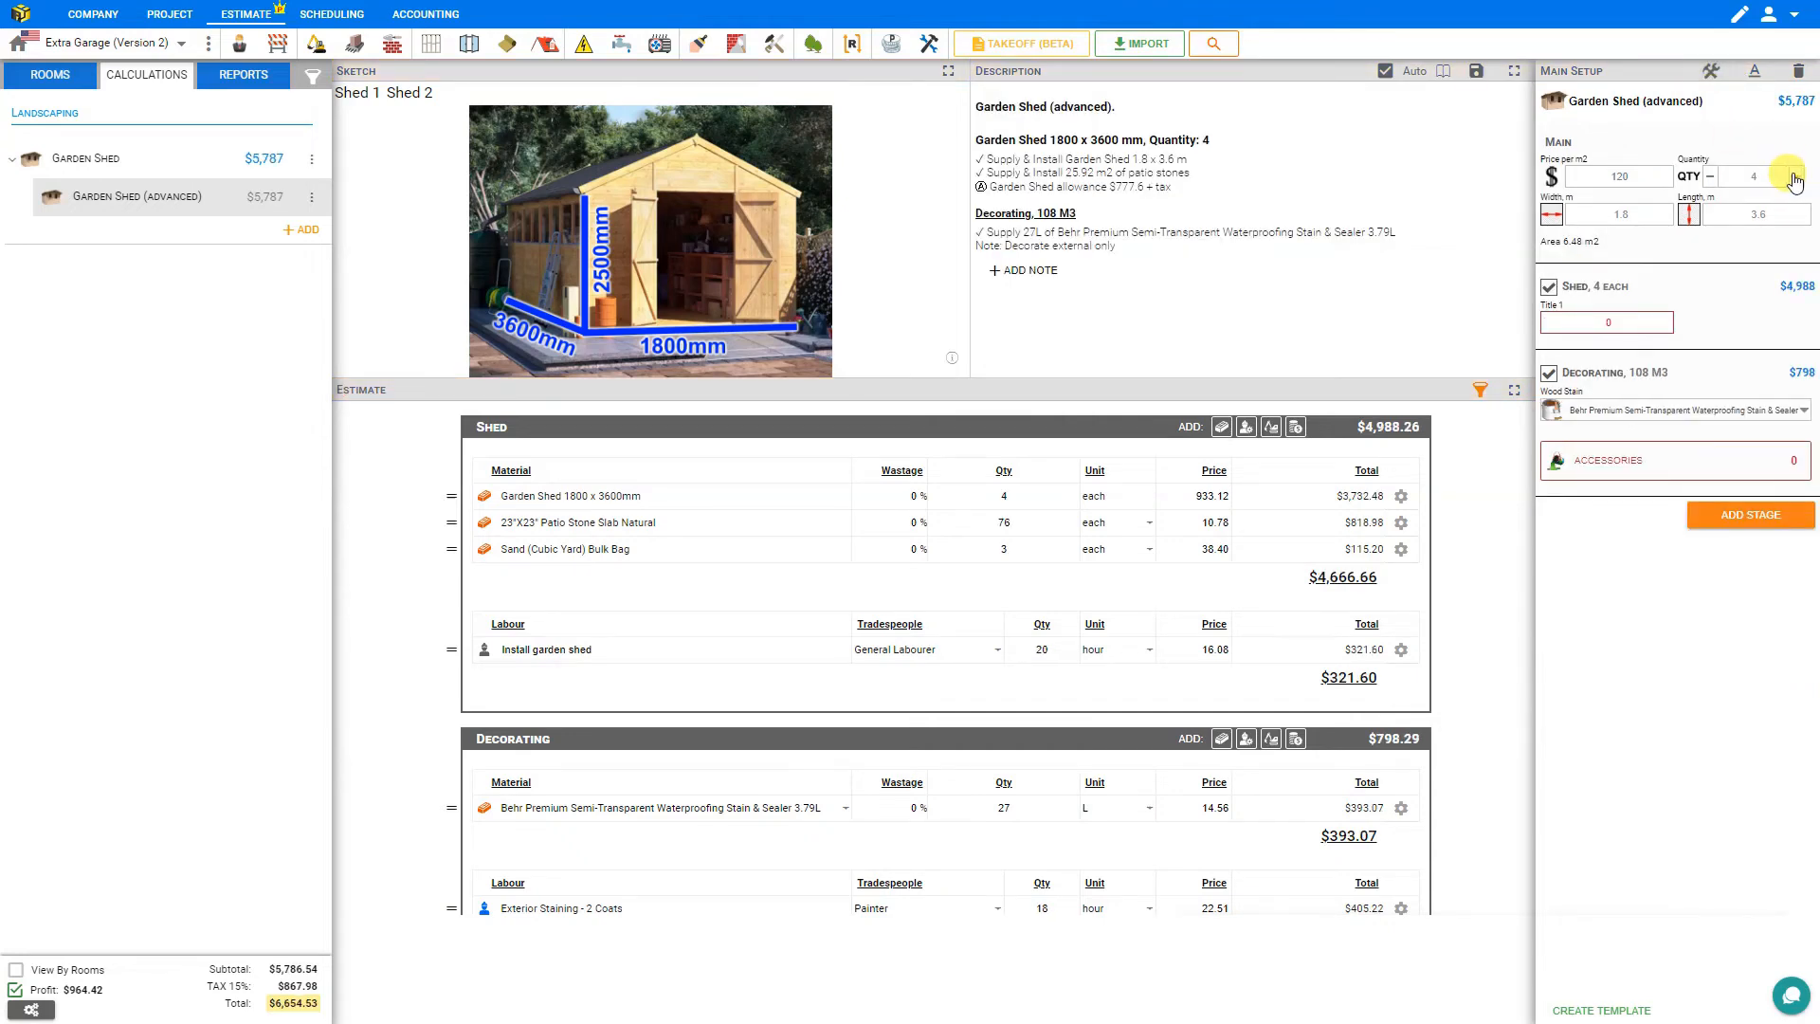
left_click(1710, 176)
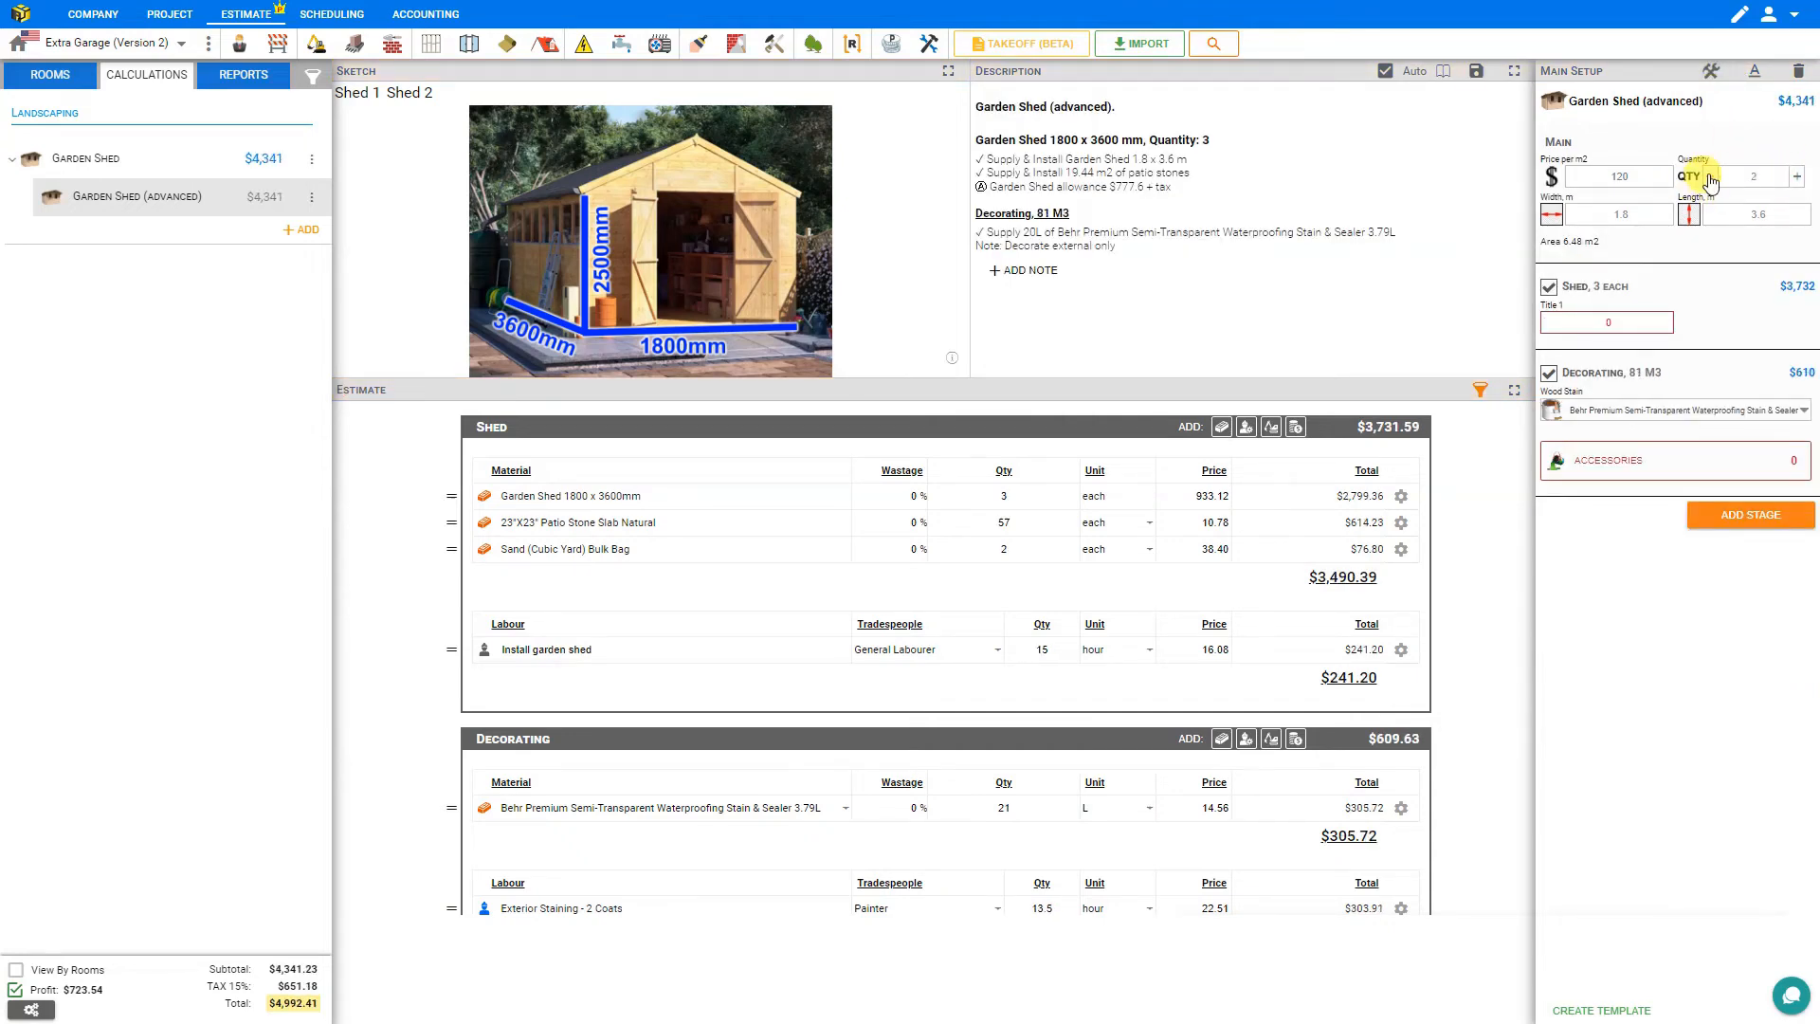
left_click(1710, 177)
left_click(1710, 176)
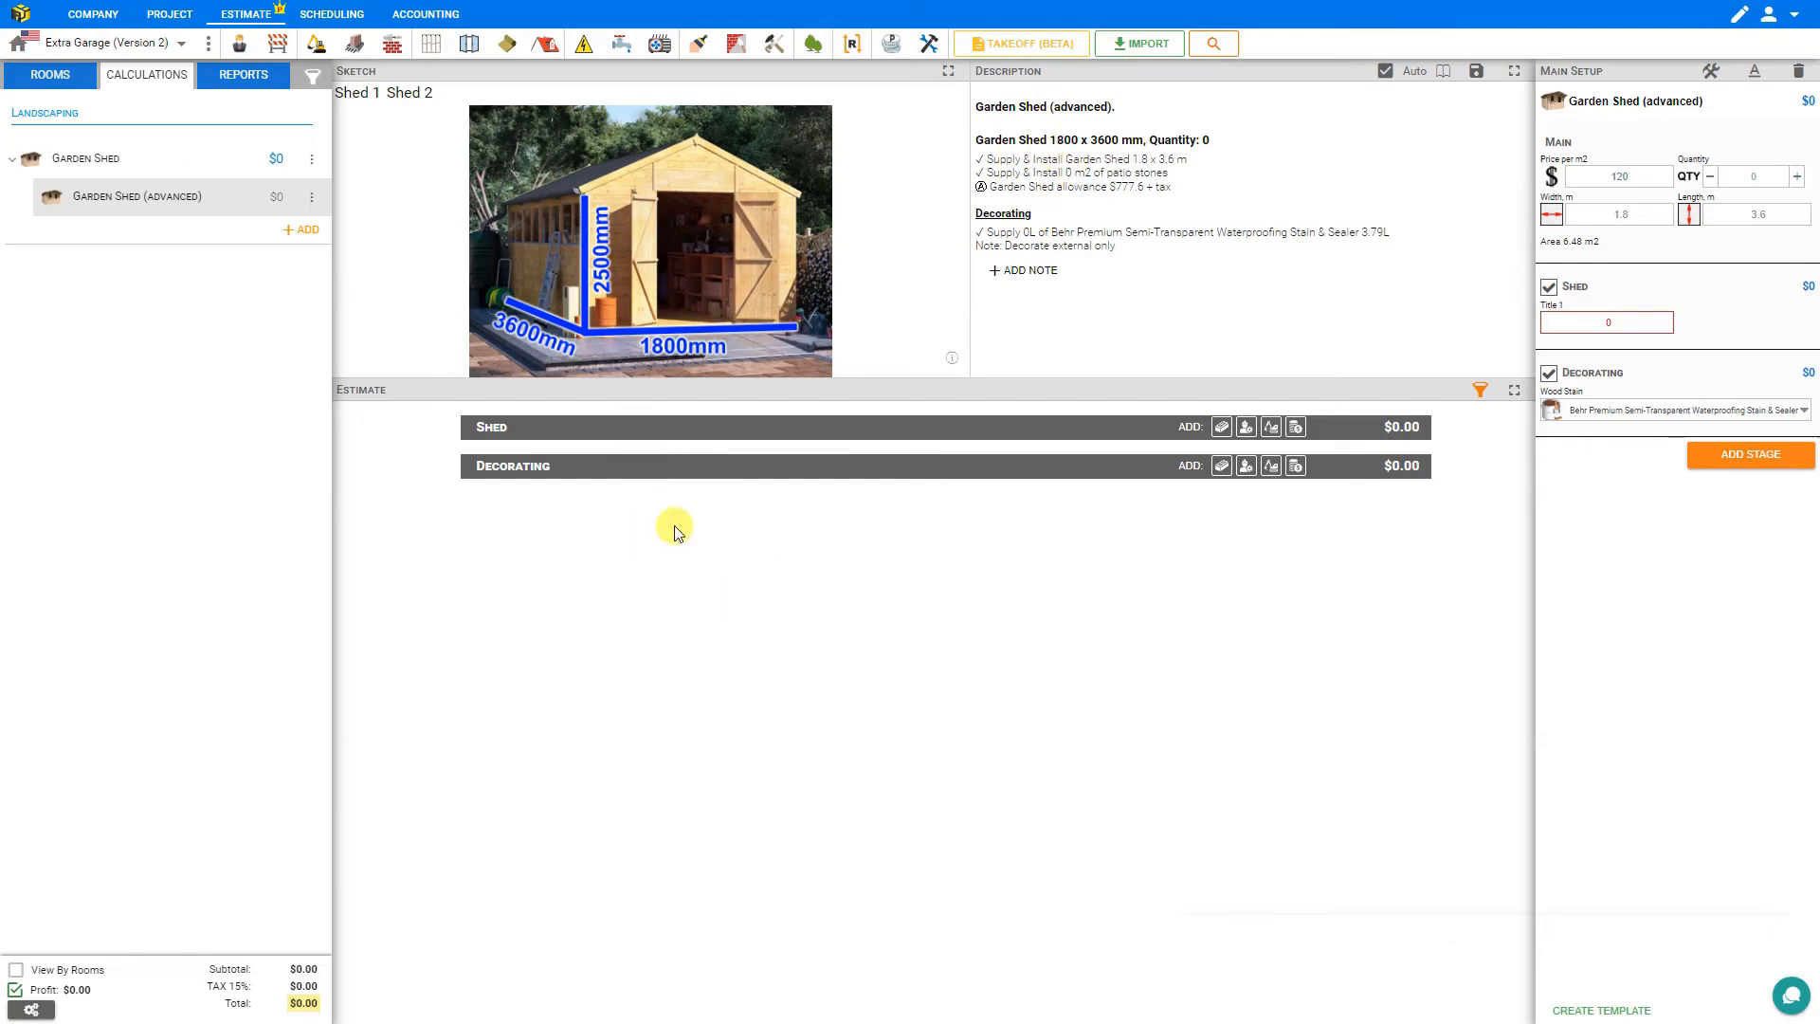
Make the Garden Shed header description visible only under the condition $qty>0.
left_click(1710, 74)
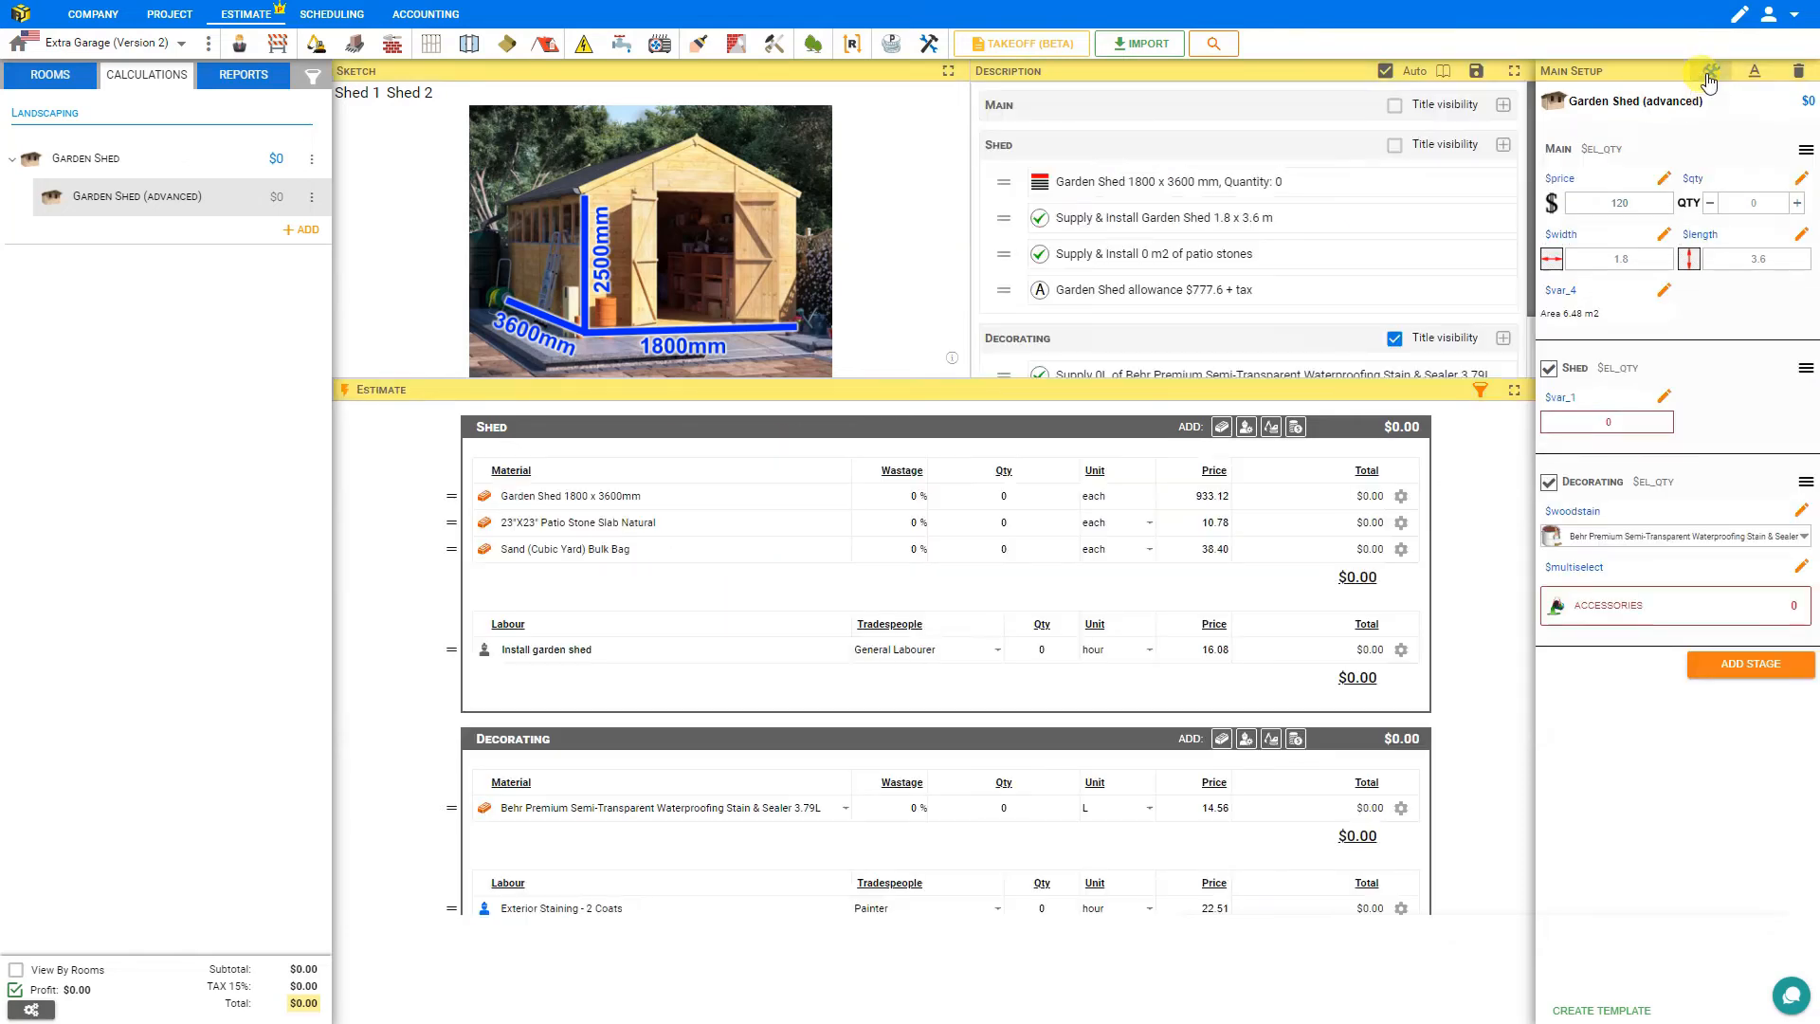
left_click(1187, 184)
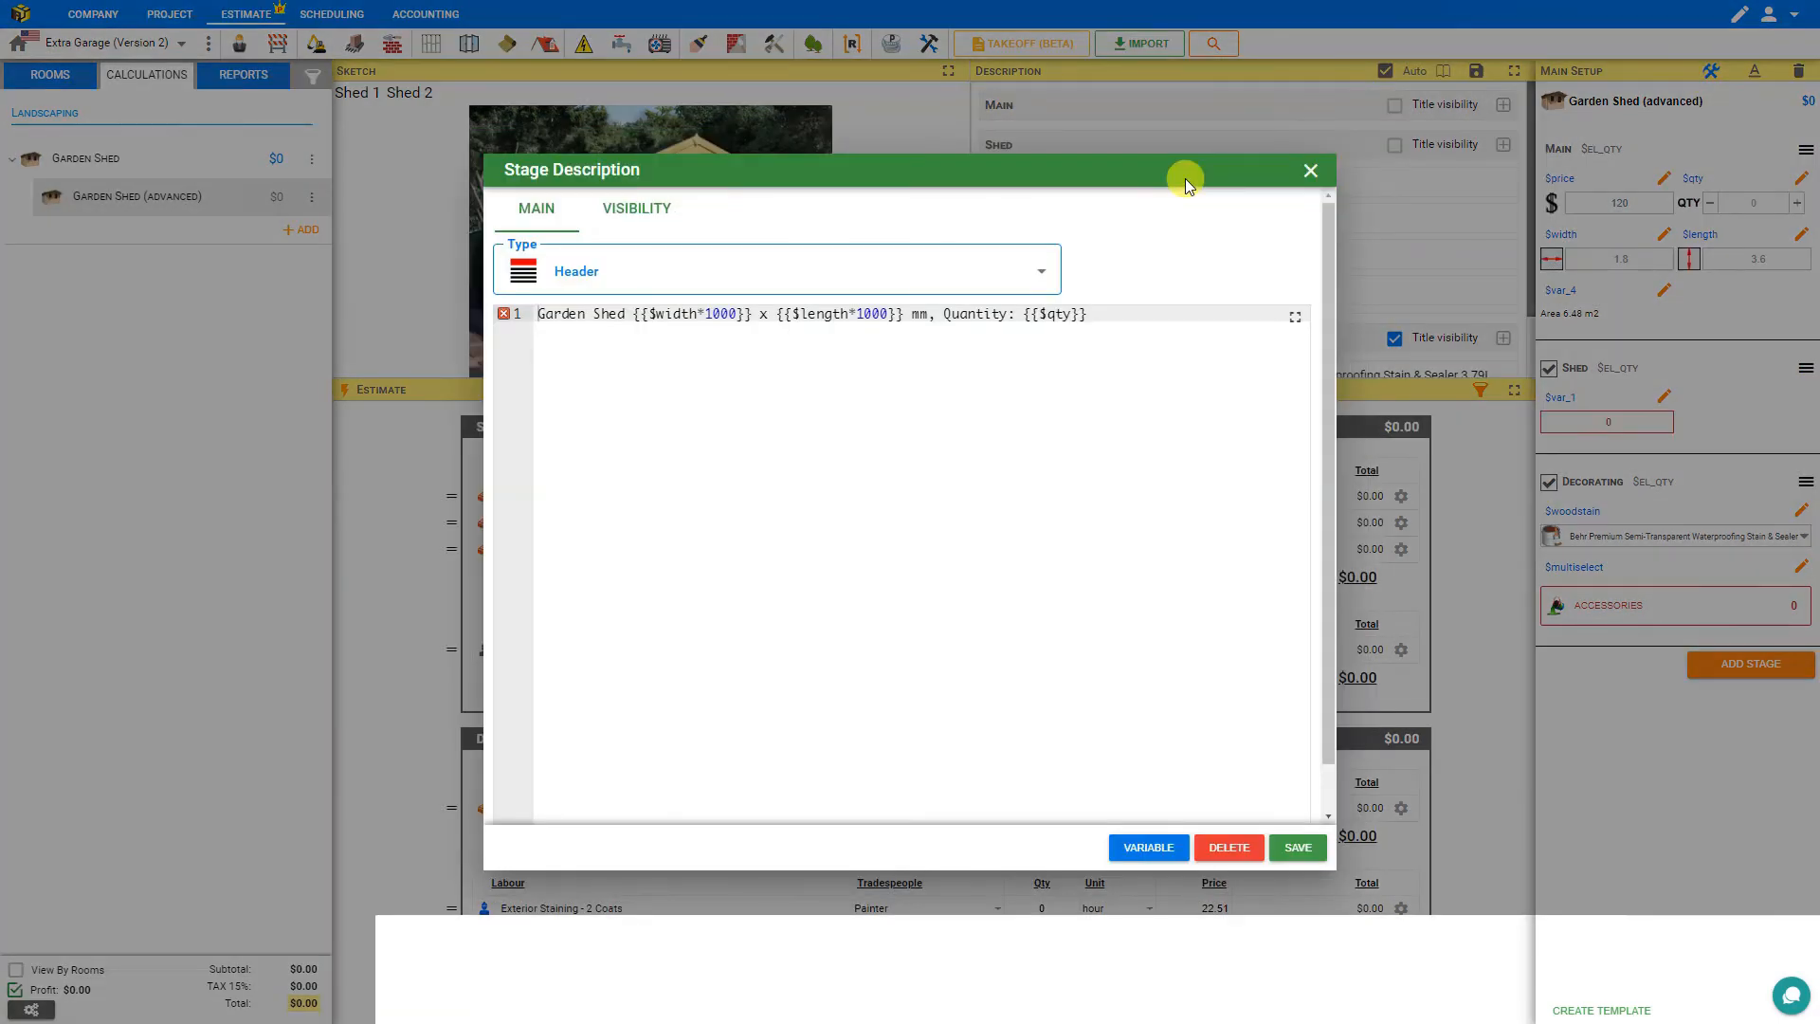
left_click(641, 218)
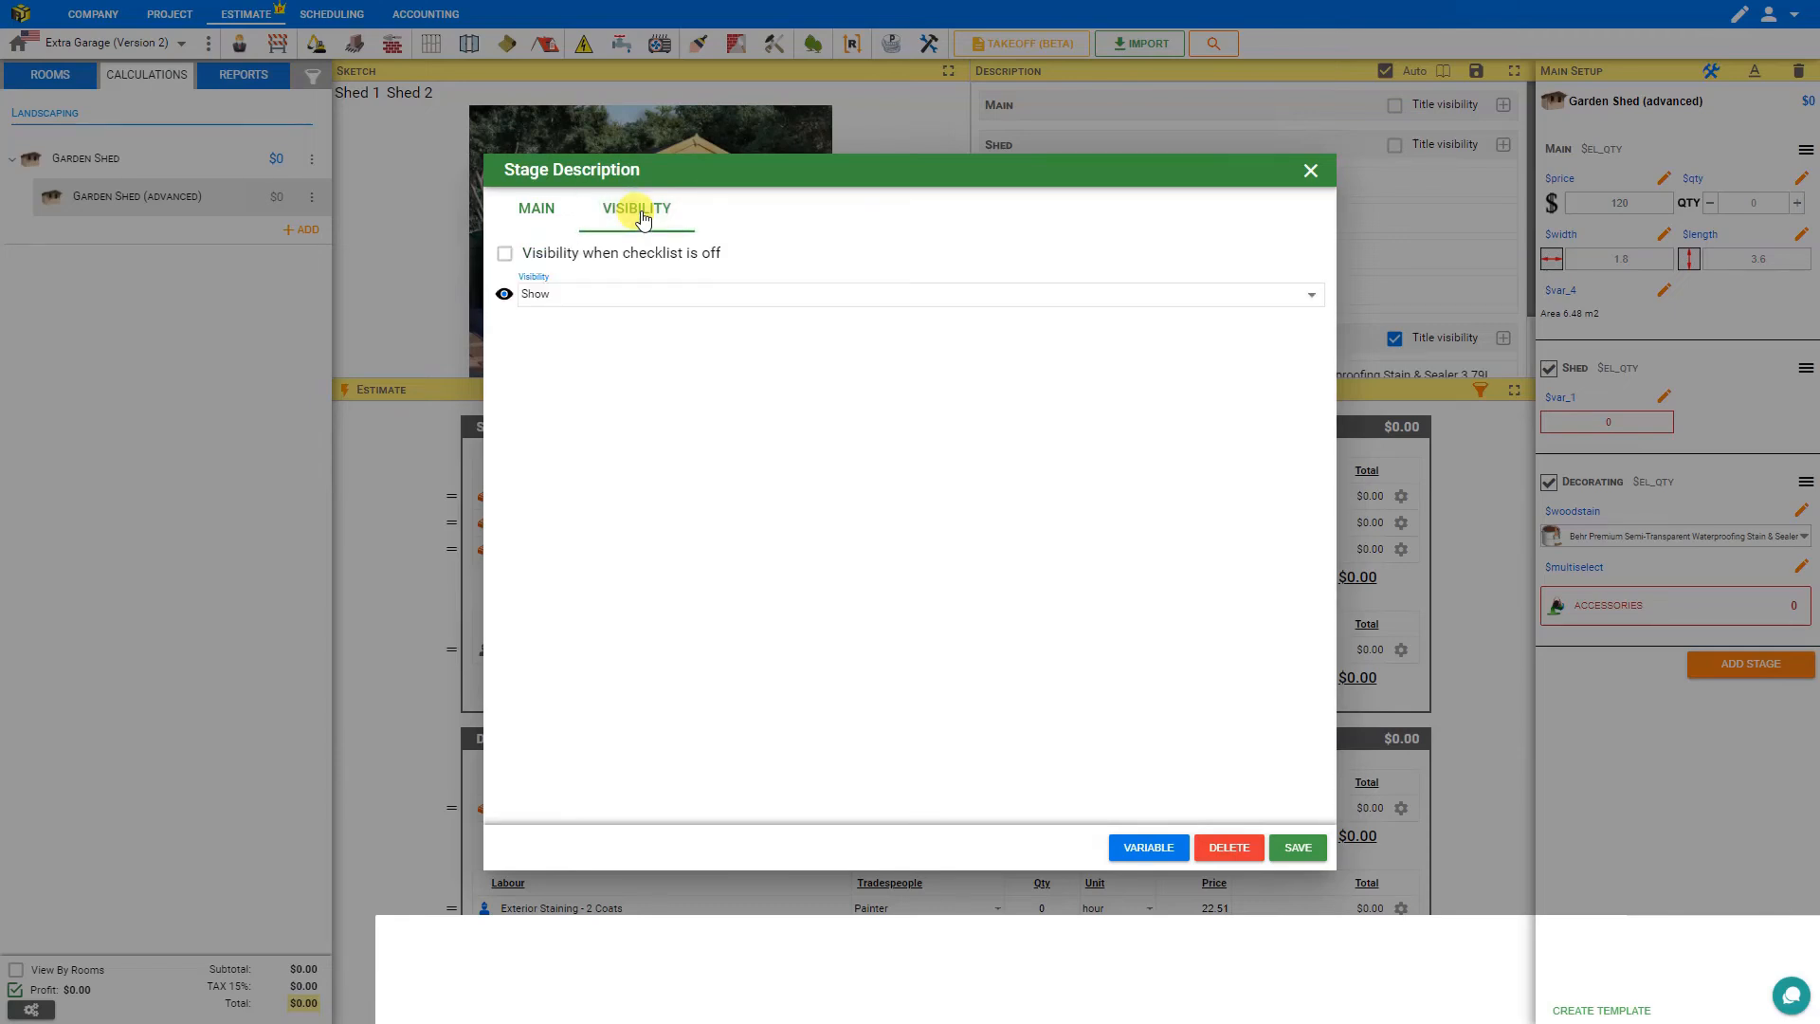
left_click(597, 301)
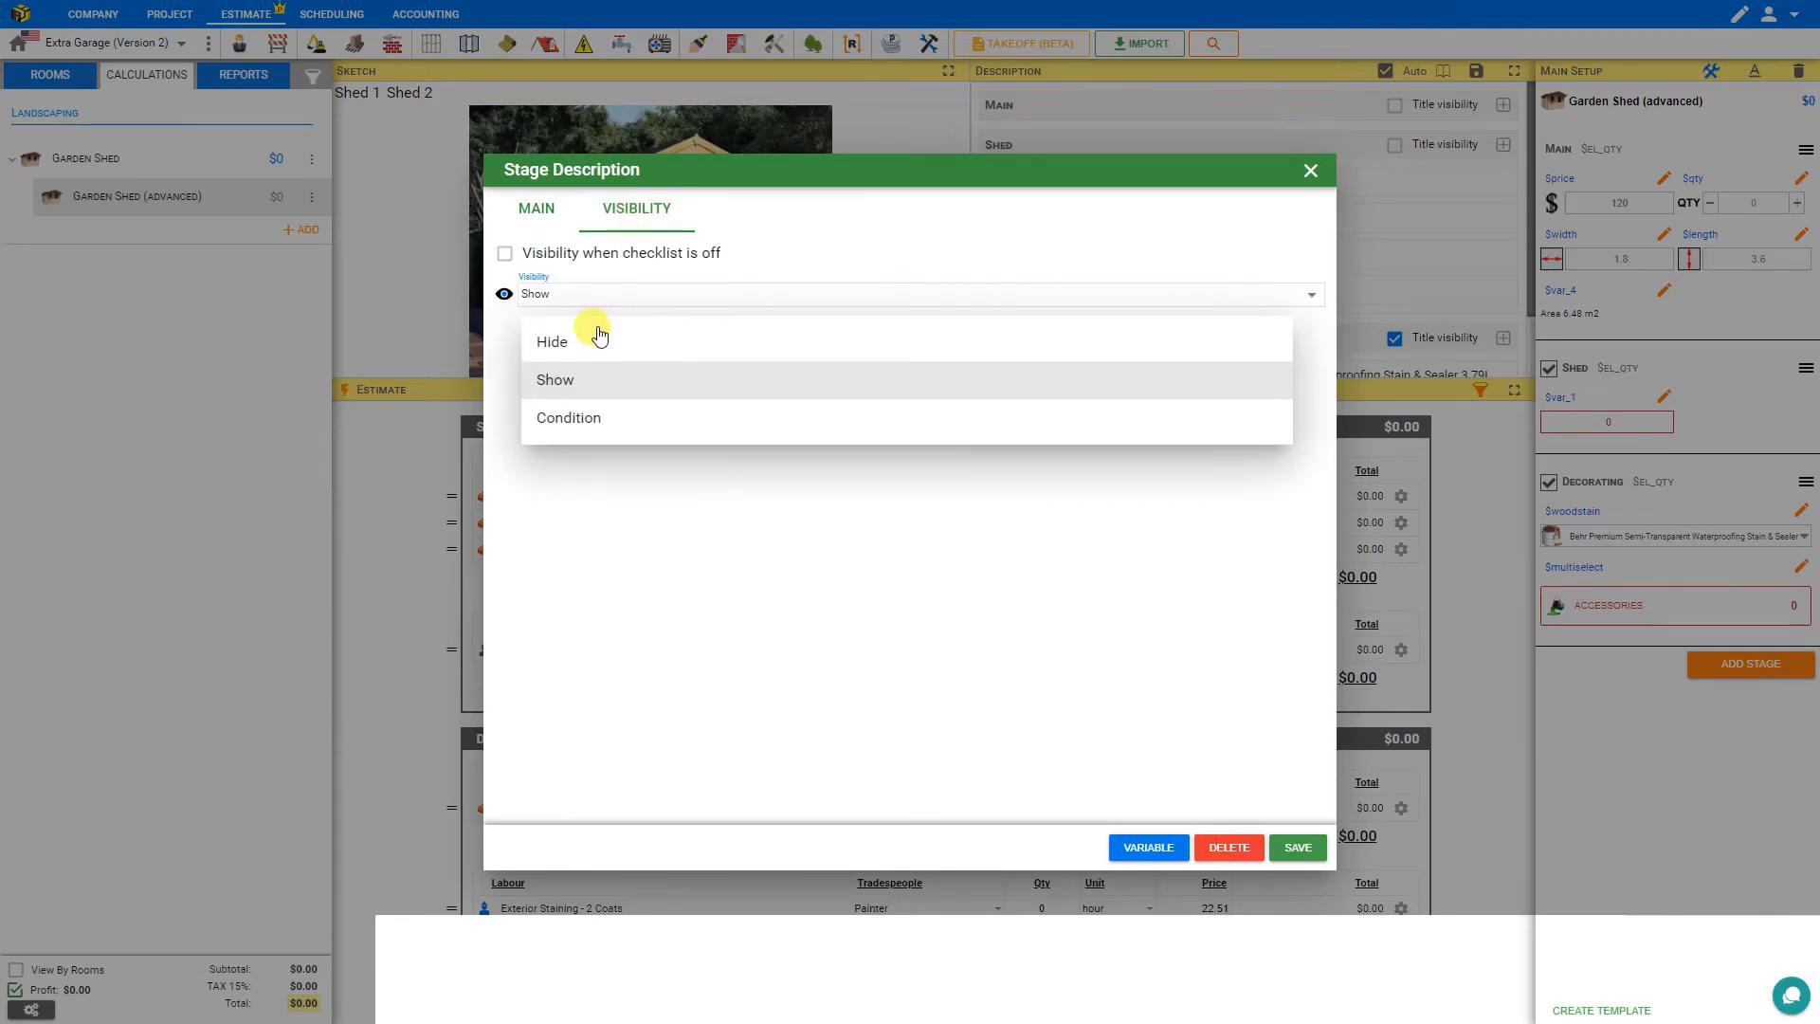
left_click(601, 428)
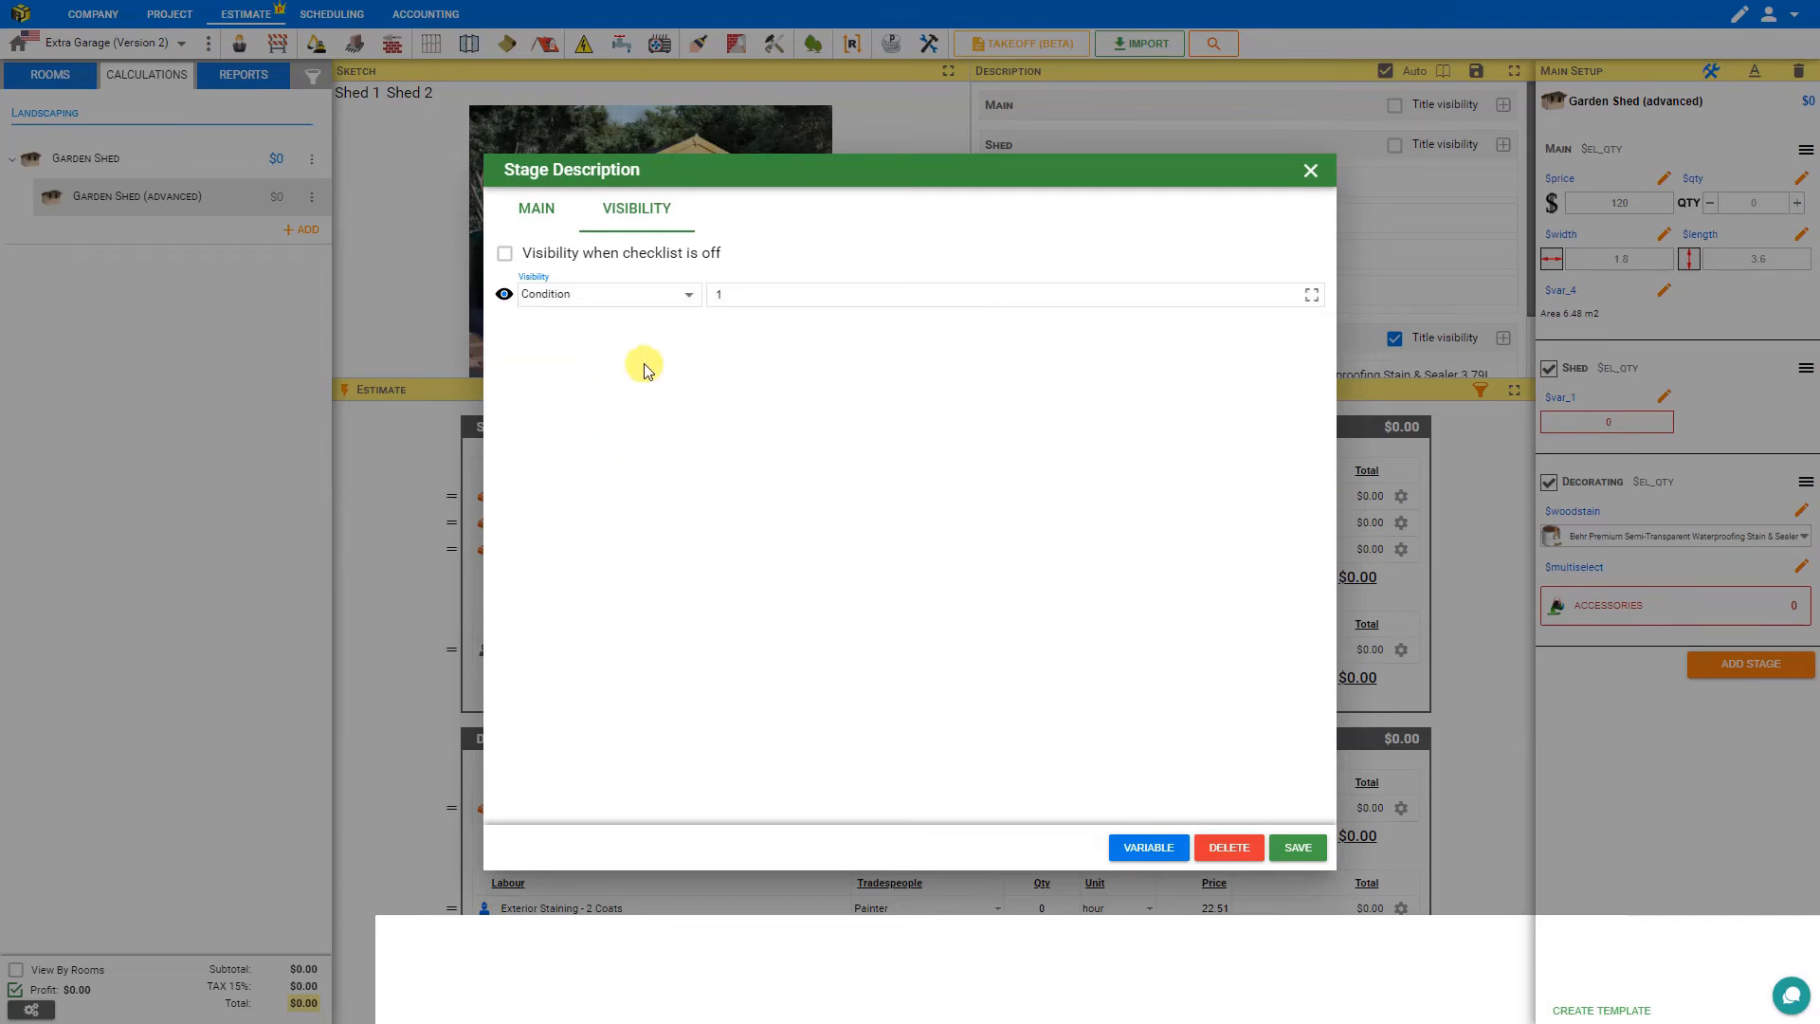
left_click_drag(748, 303, 697, 296)
left_click(1298, 848)
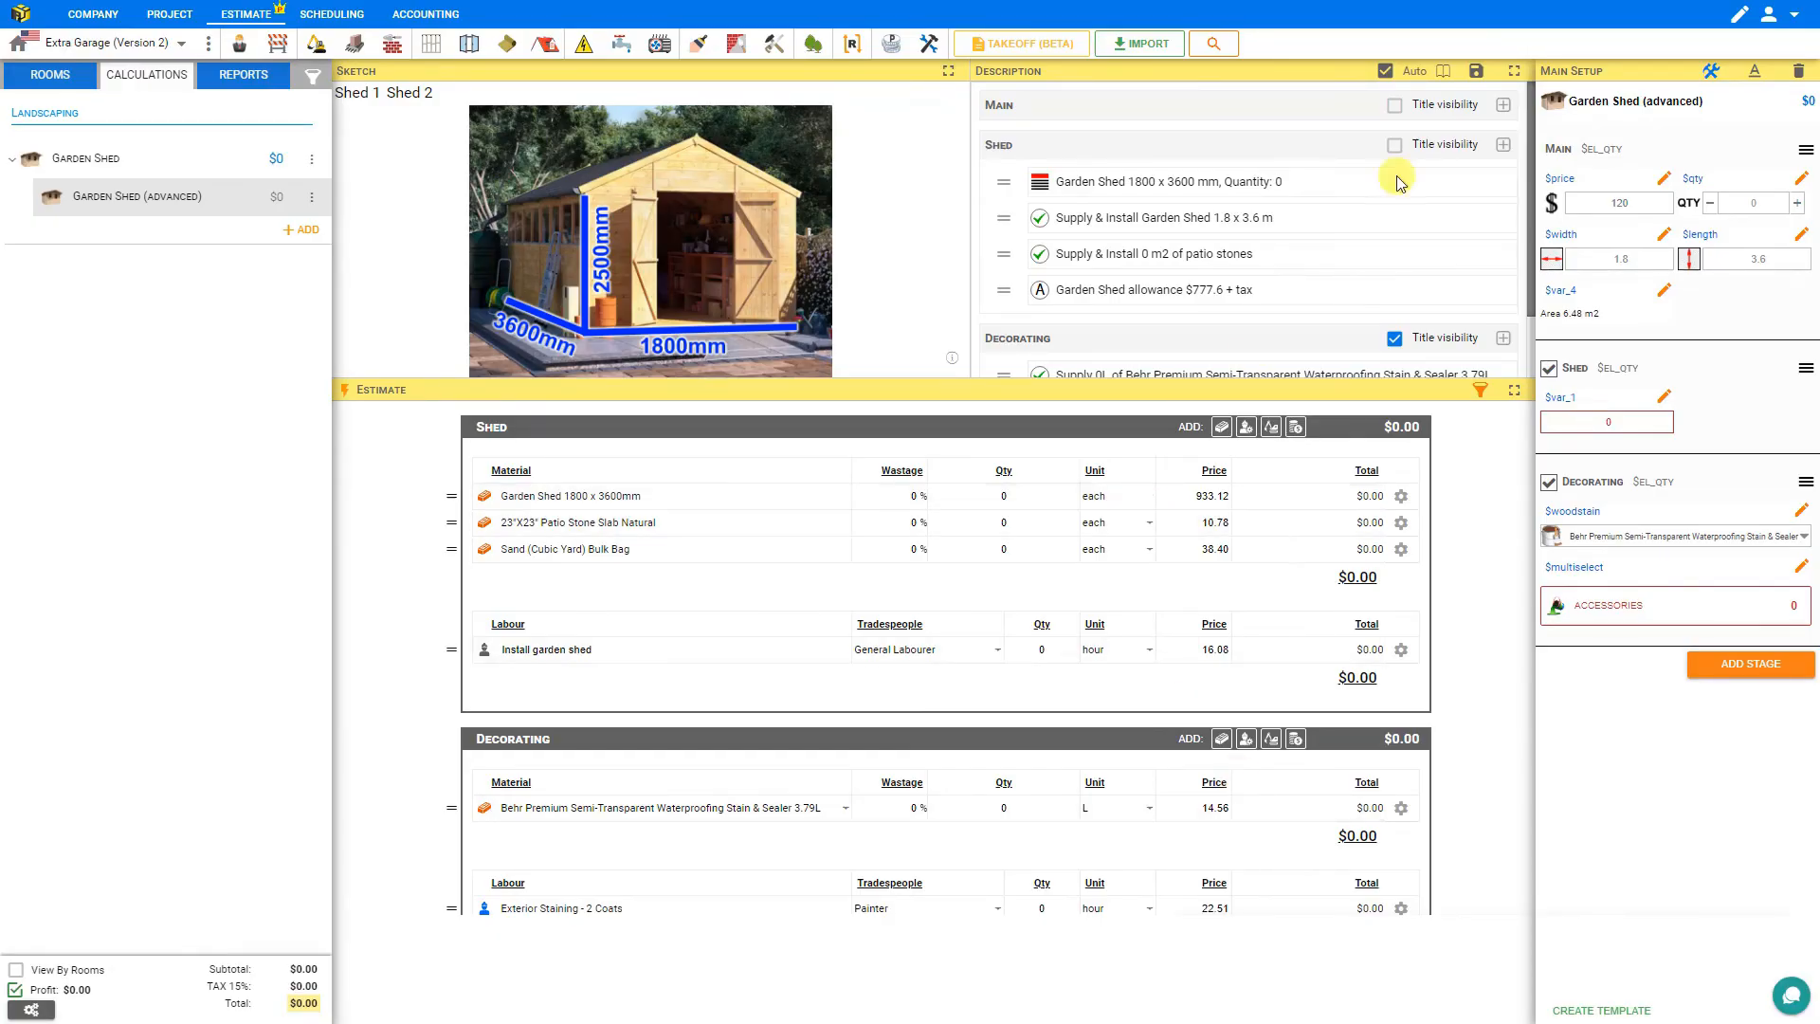
Leave edit mode and test the header by stepping the quantity to 1, back to 0, and to 1 again.
left_click(1711, 74)
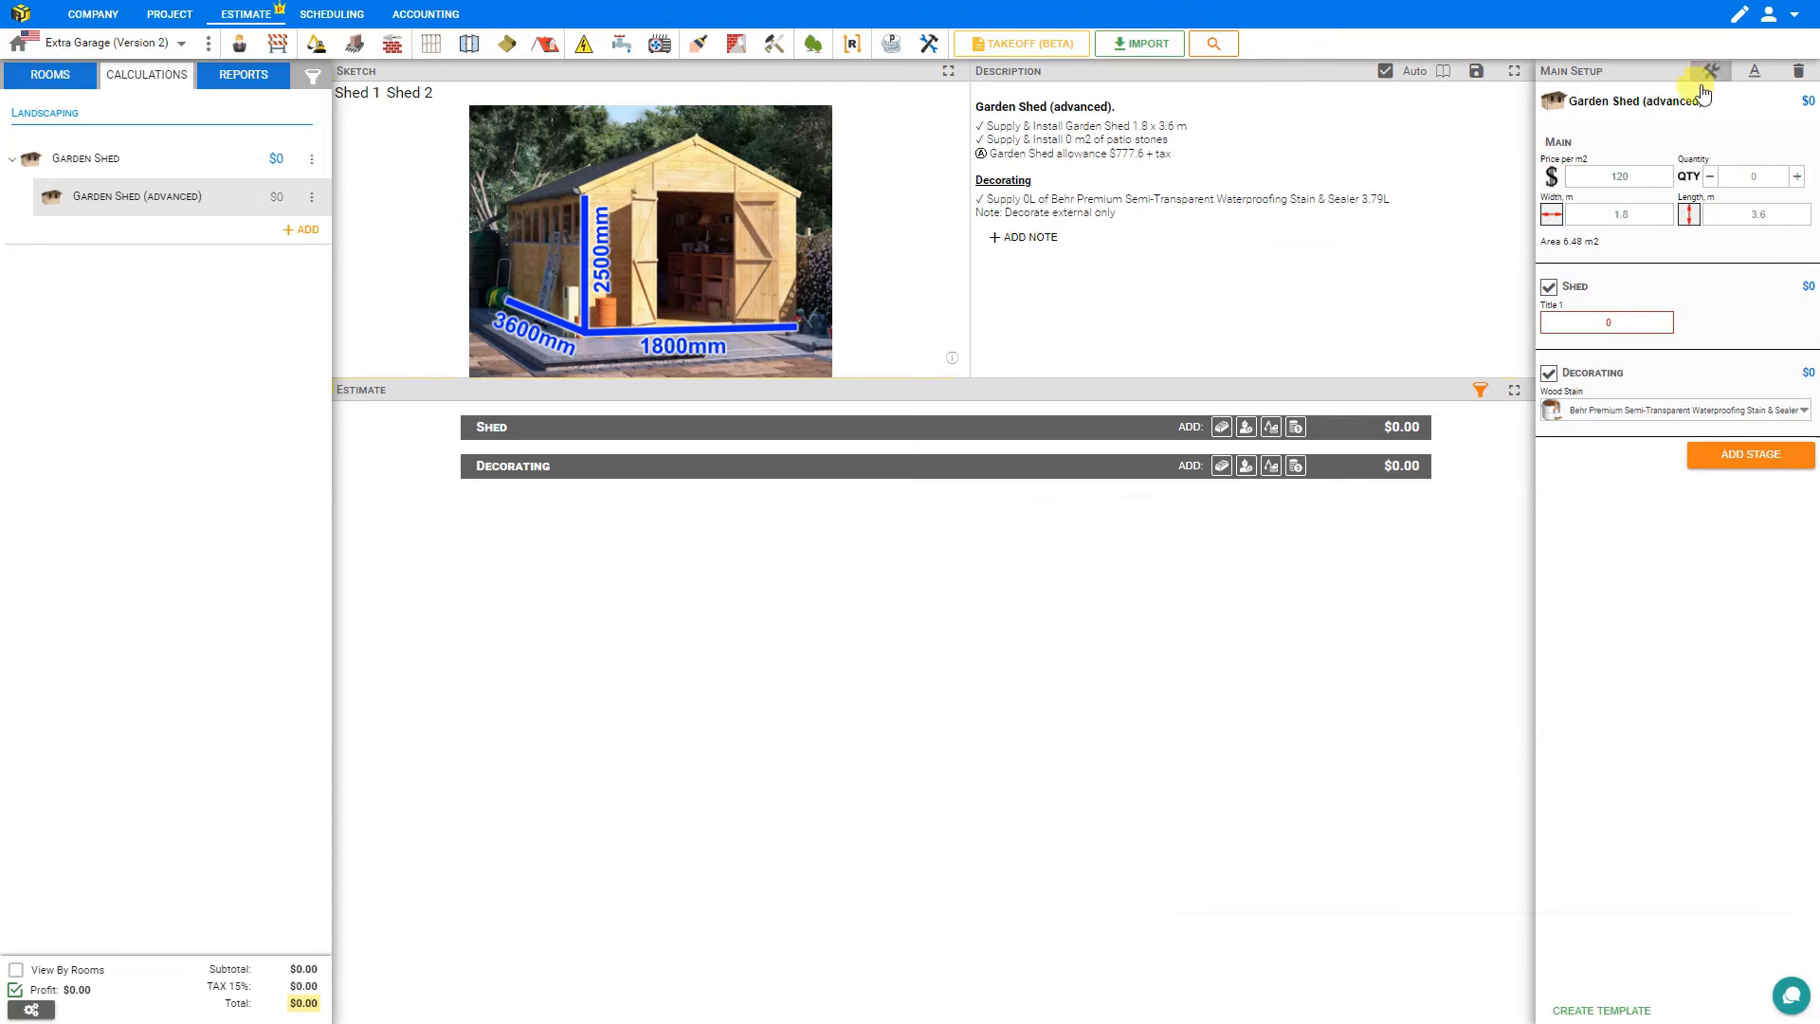
left_click(1796, 177)
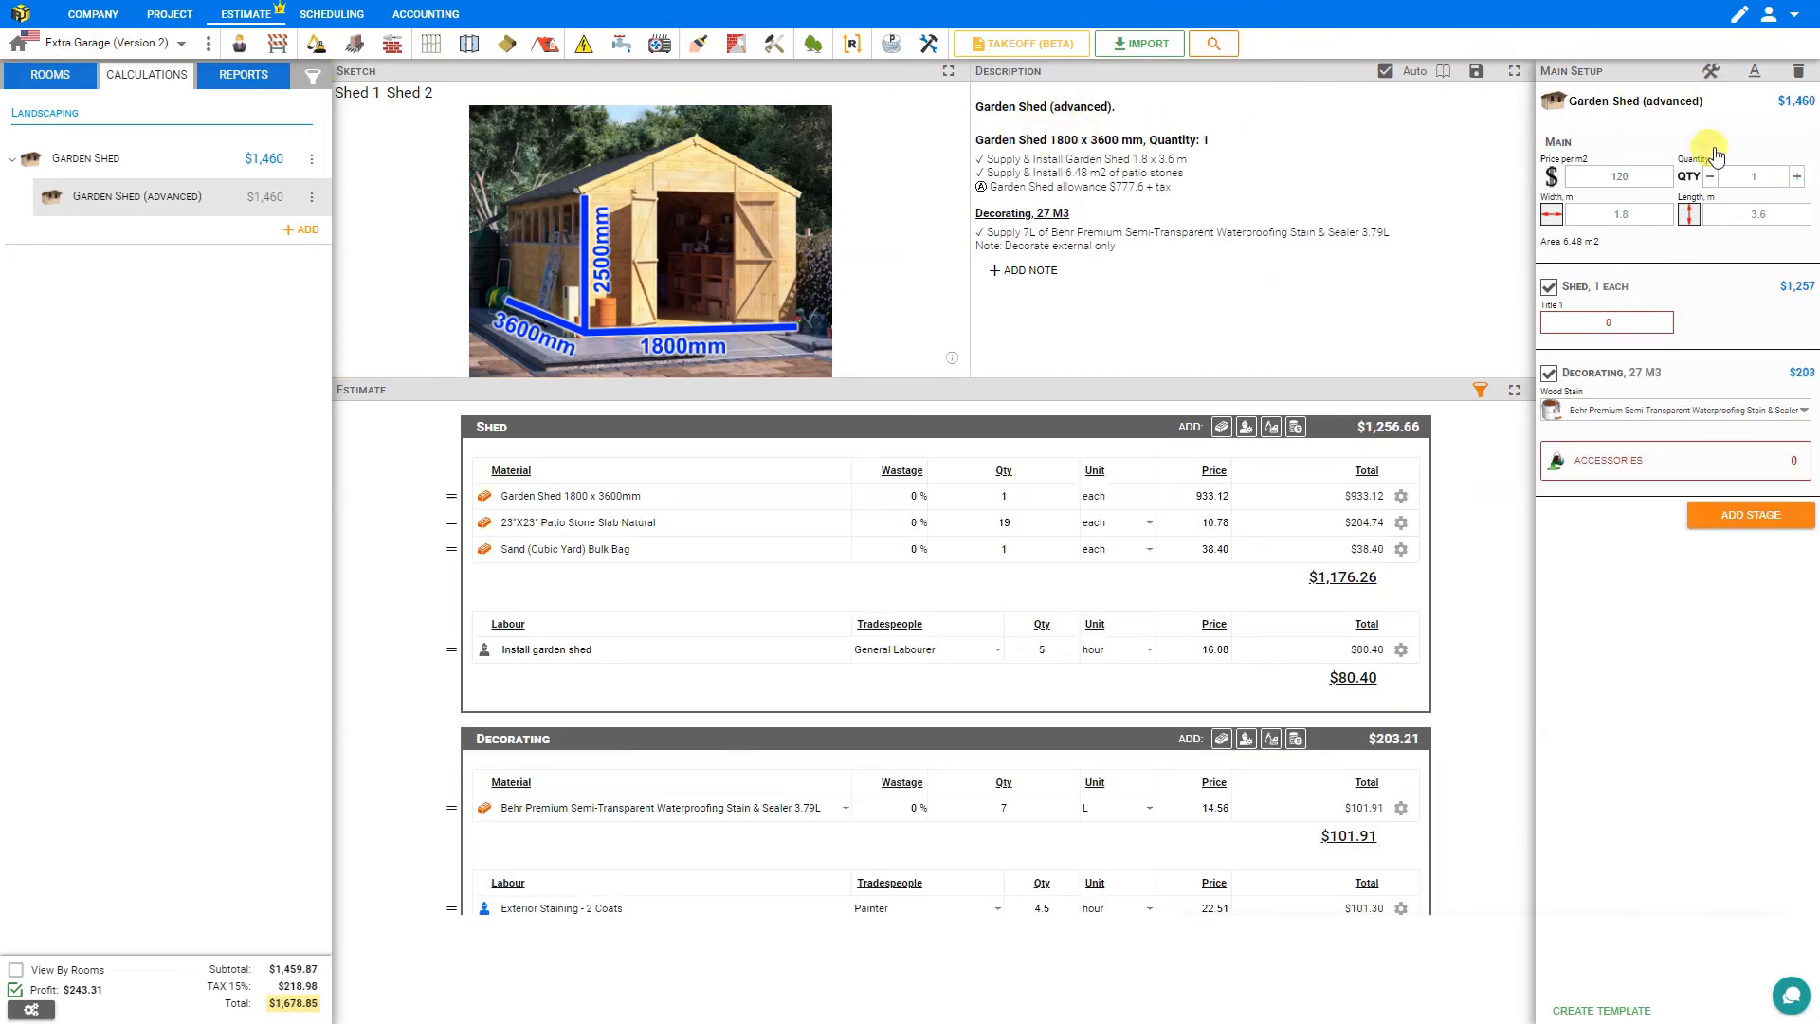
left_click(1711, 178)
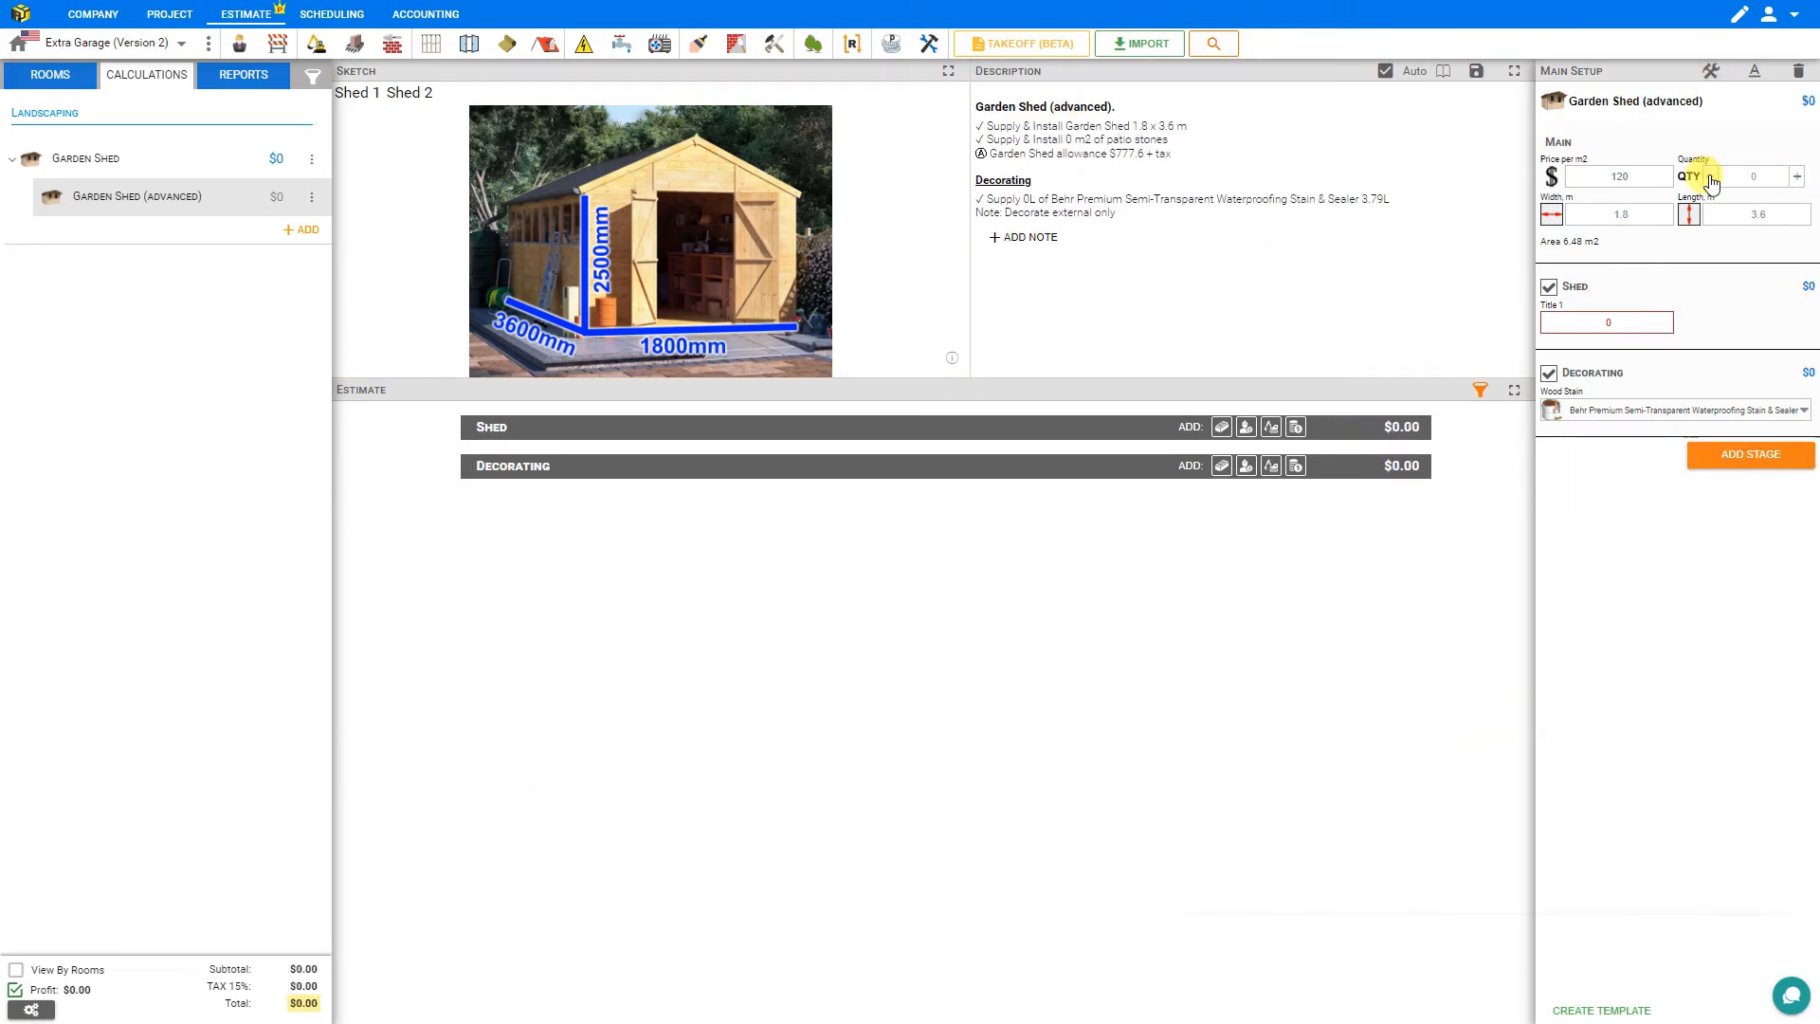
left_click(1797, 178)
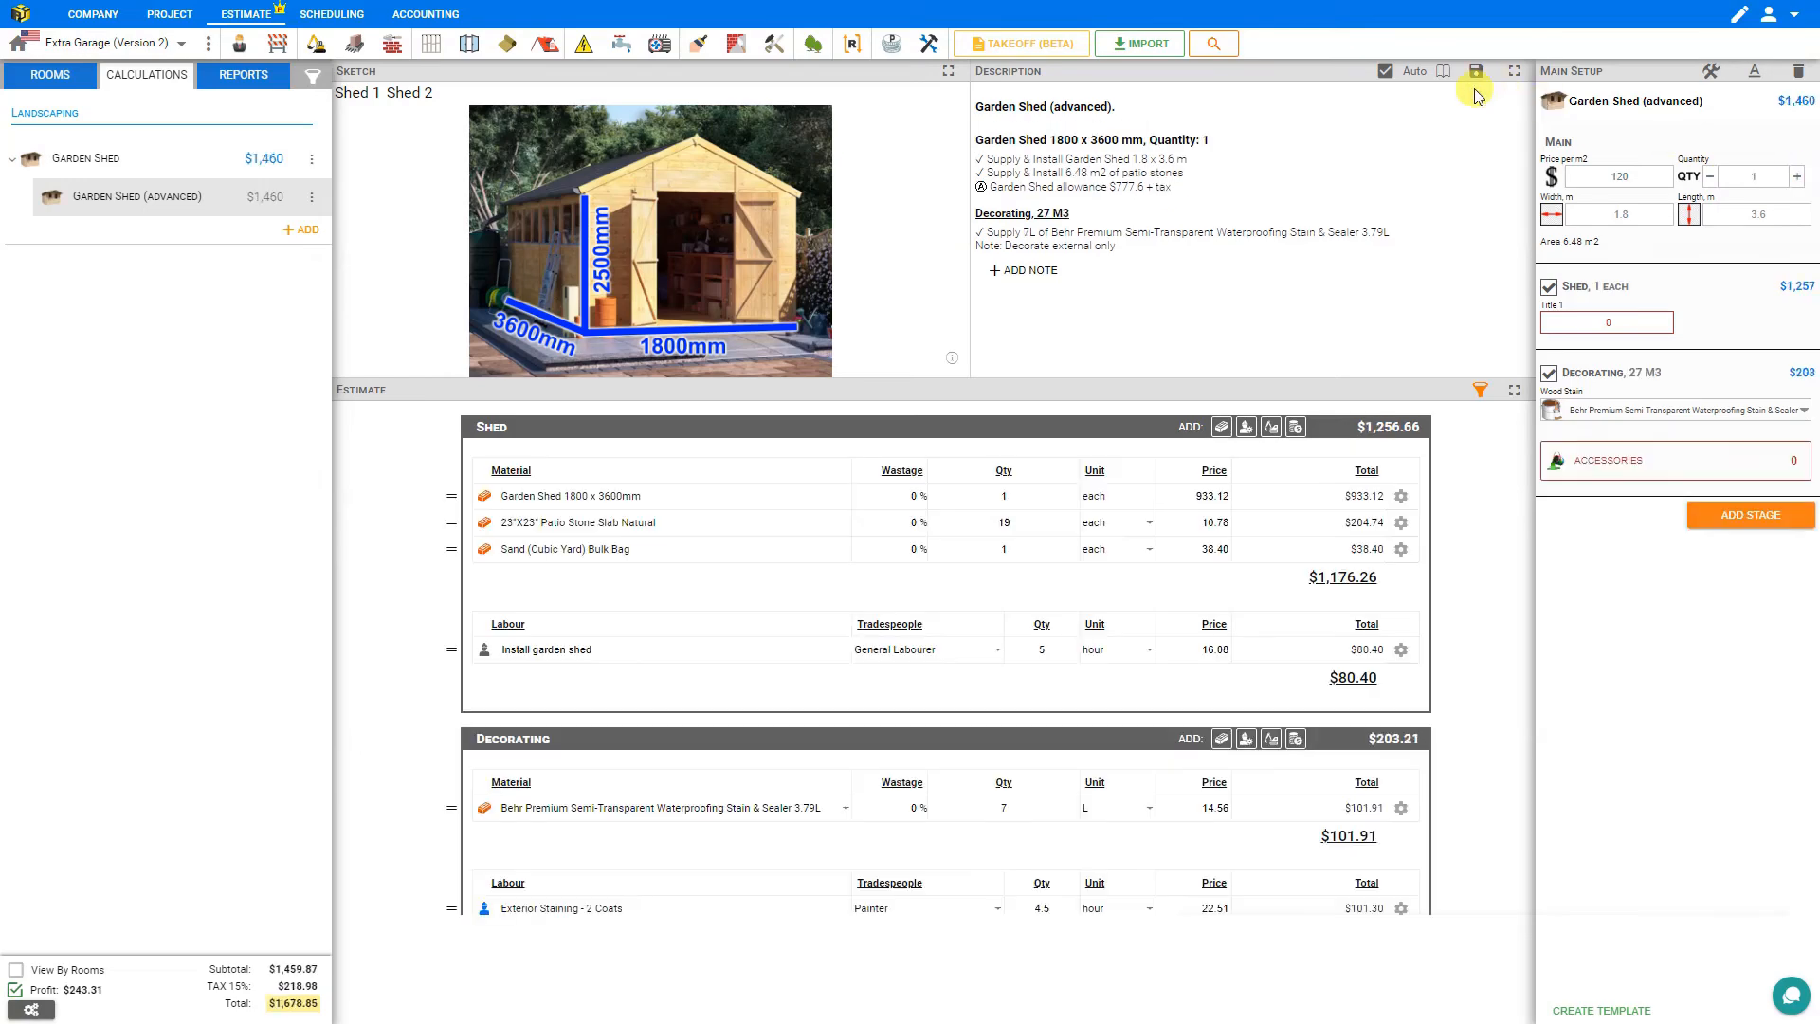
Enter edit mode and reopen the Garden Shed header description to review its visibility condition.
left_click(1711, 75)
left_click(1202, 180)
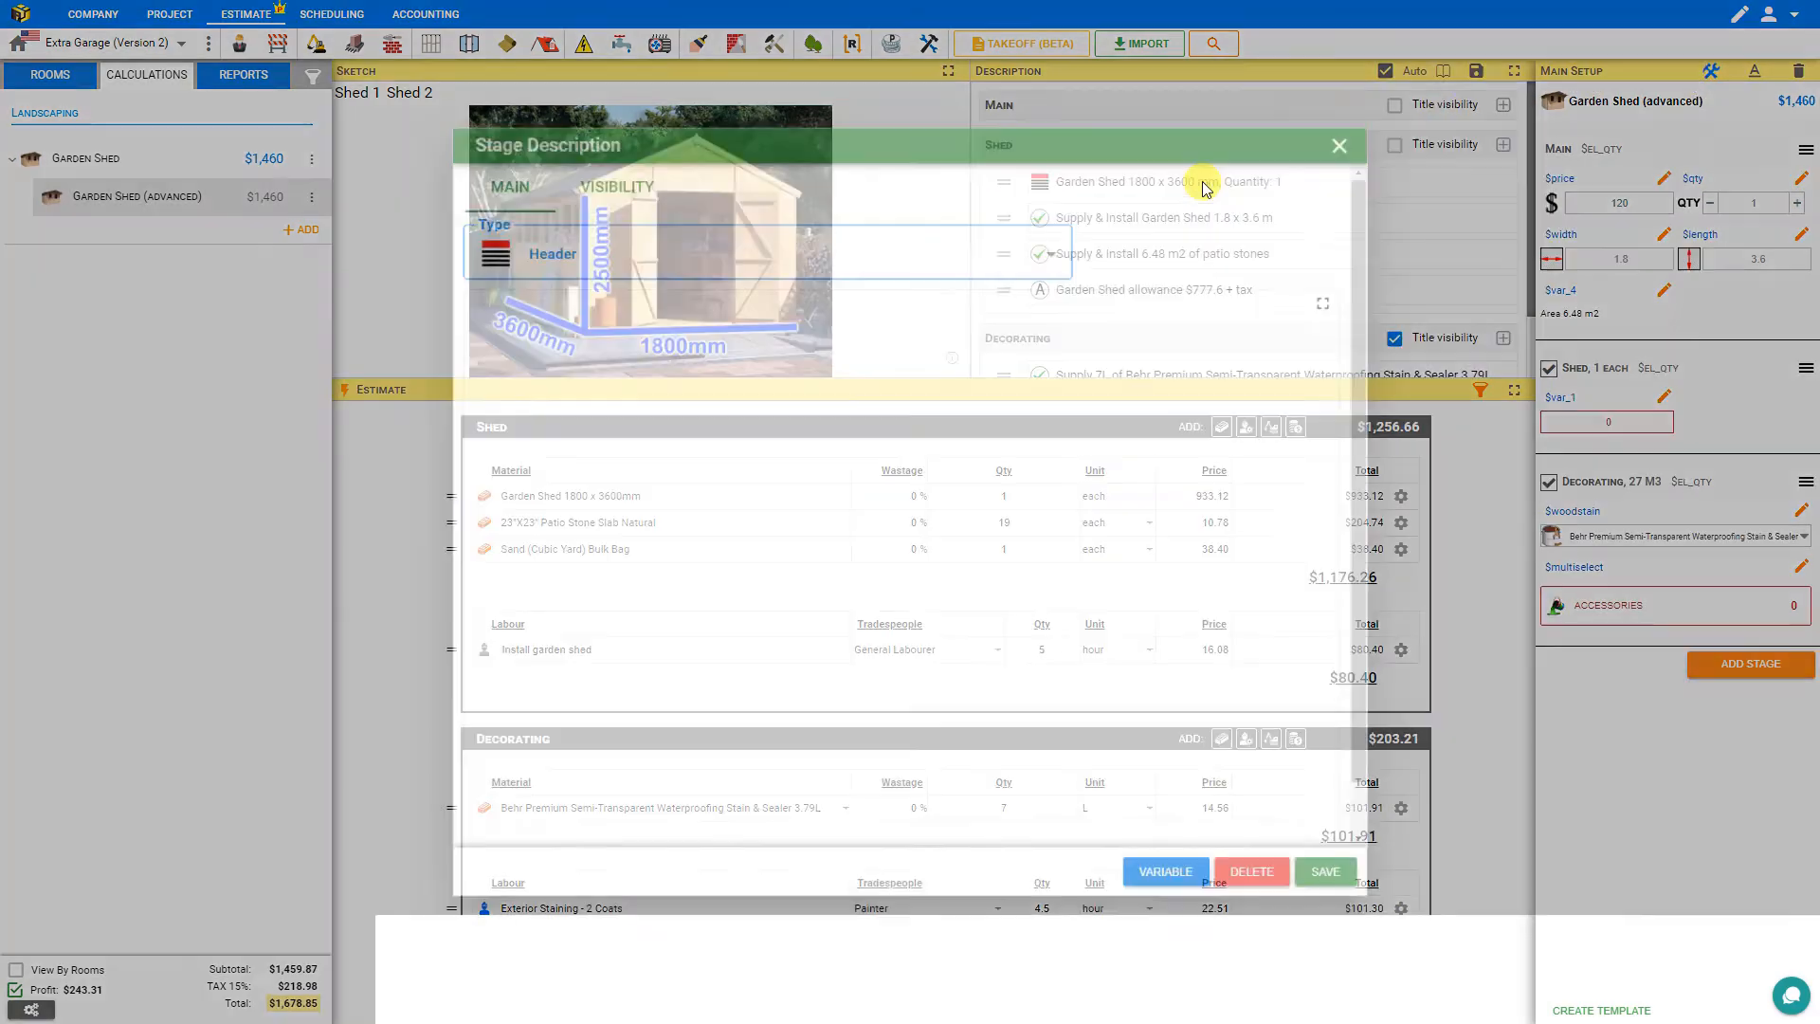
left_click(612, 207)
left_click_drag(751, 294, 674, 300)
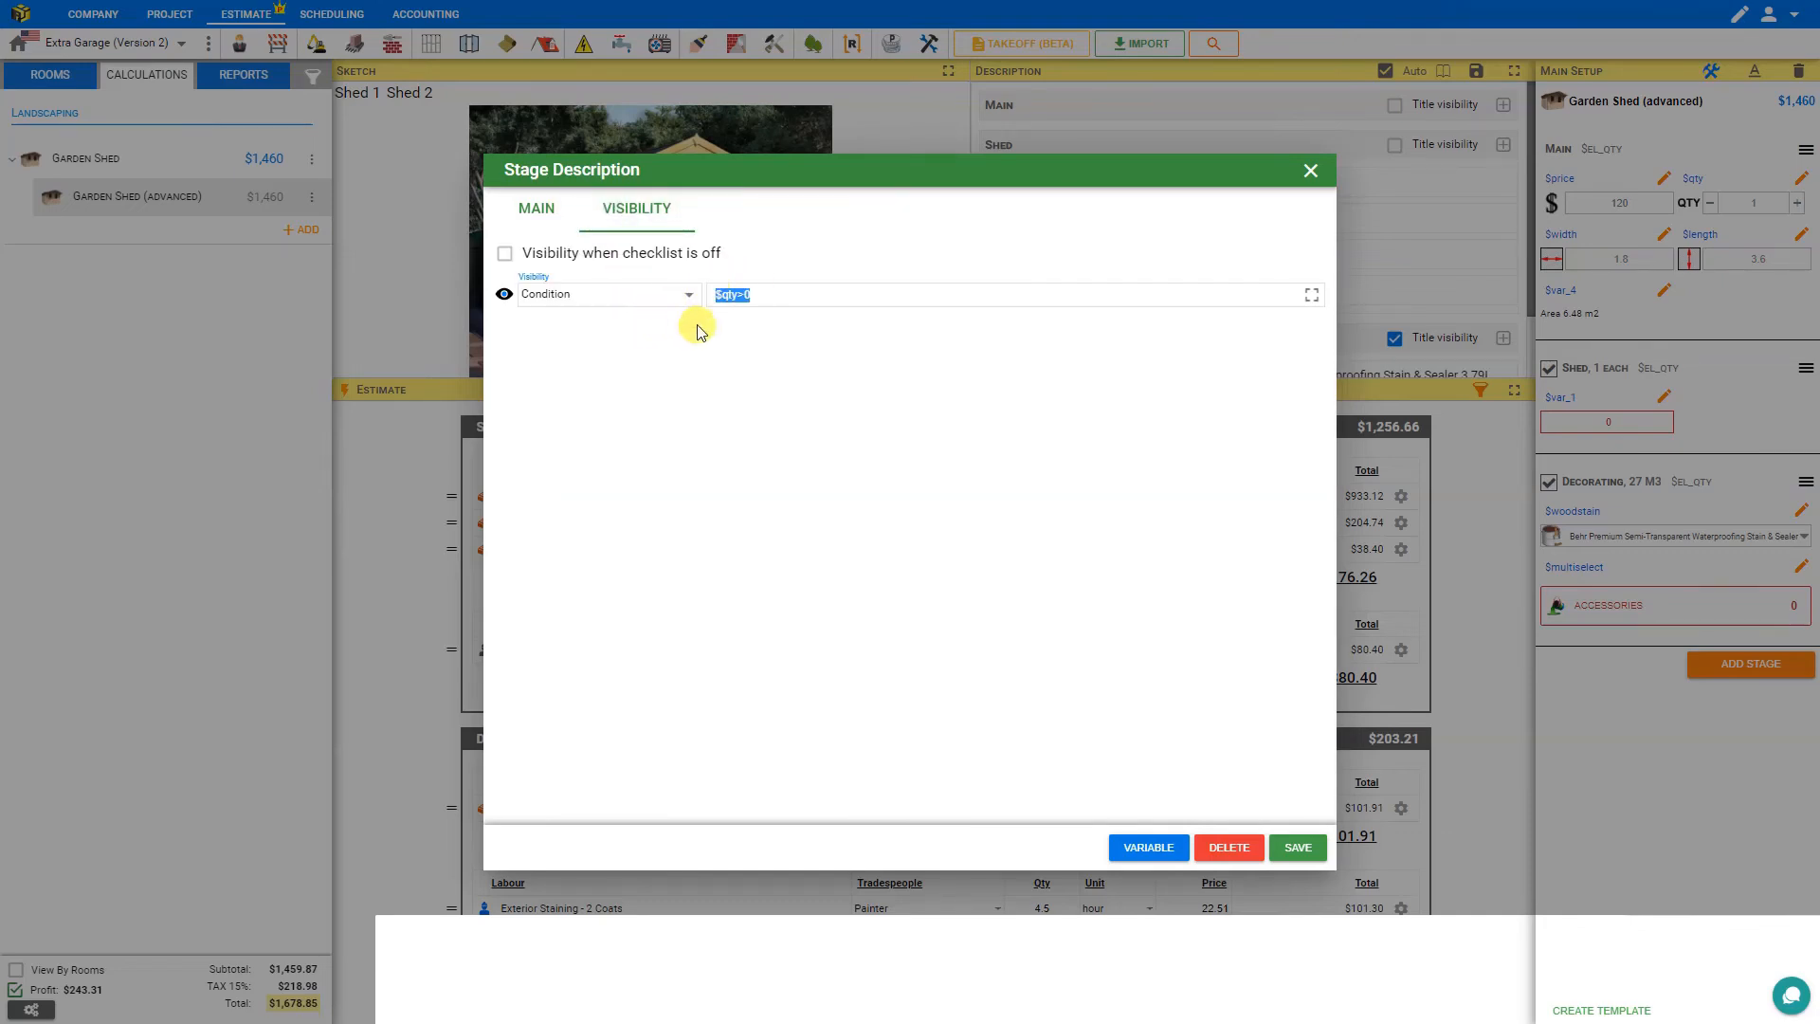
left_click(1310, 170)
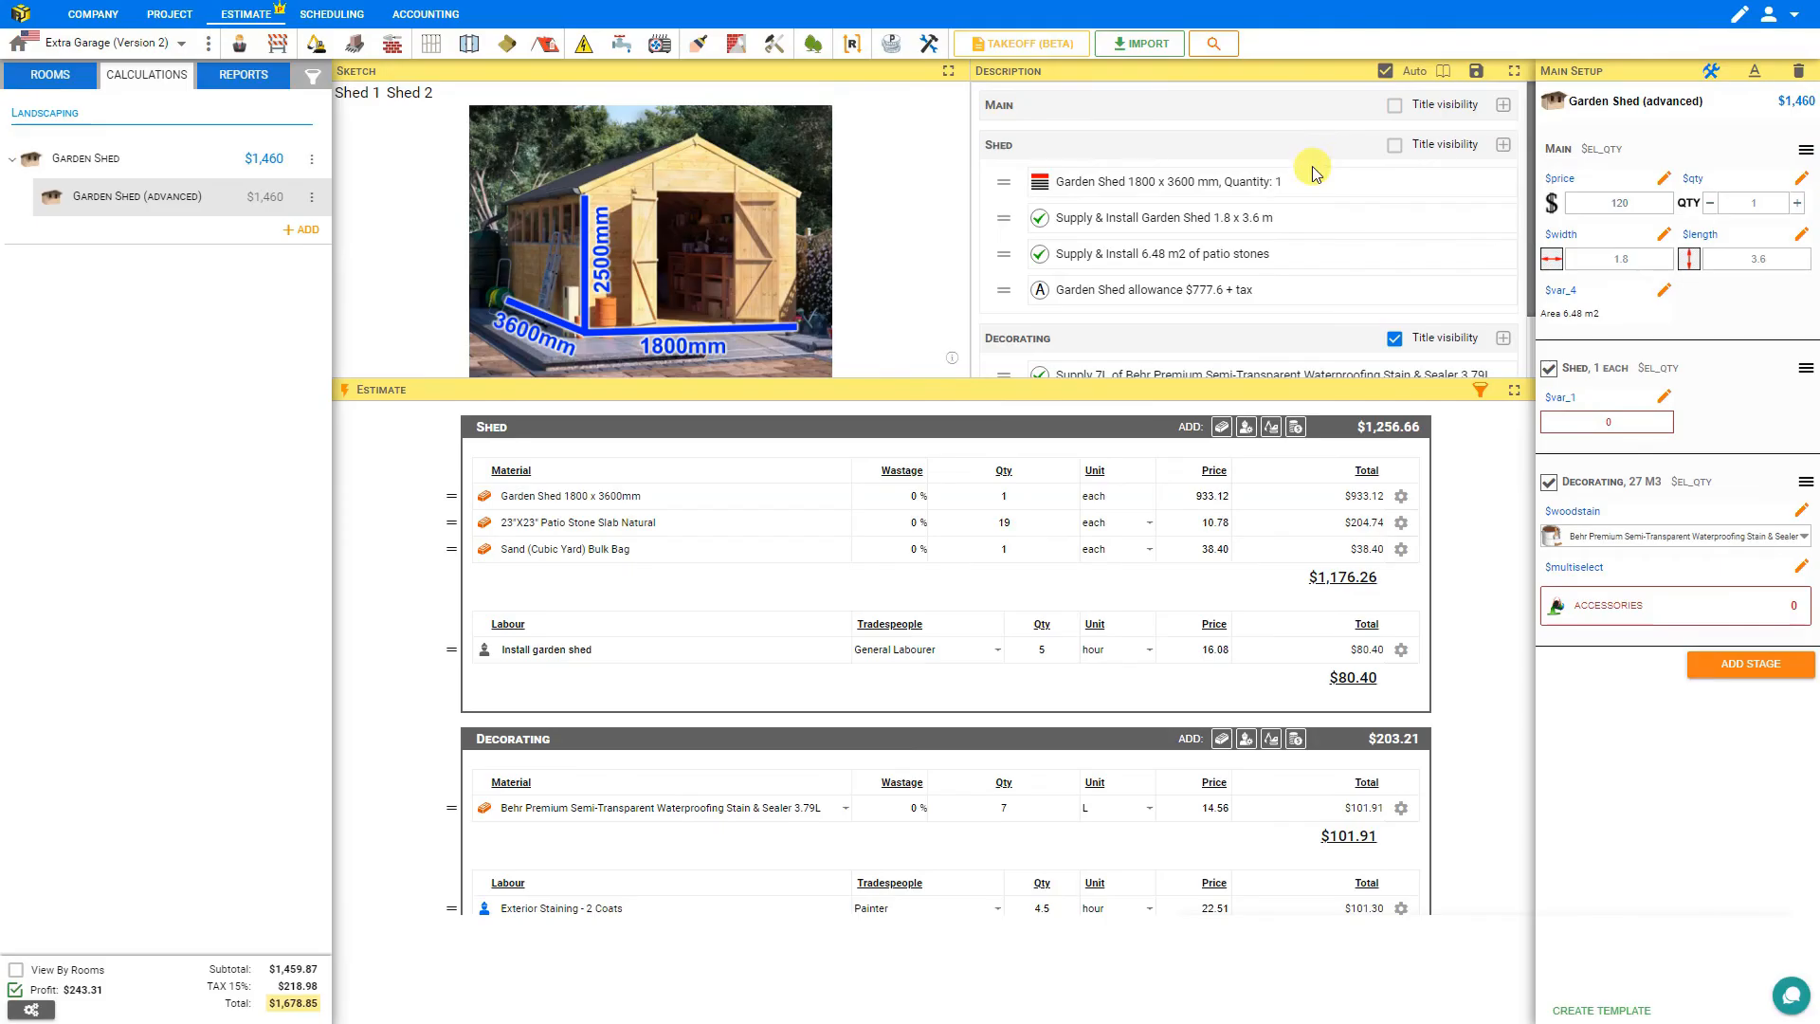
Set the 'Supply & Install Garden Shed' description line's visibility to Condition and save it.
left_click(1317, 217)
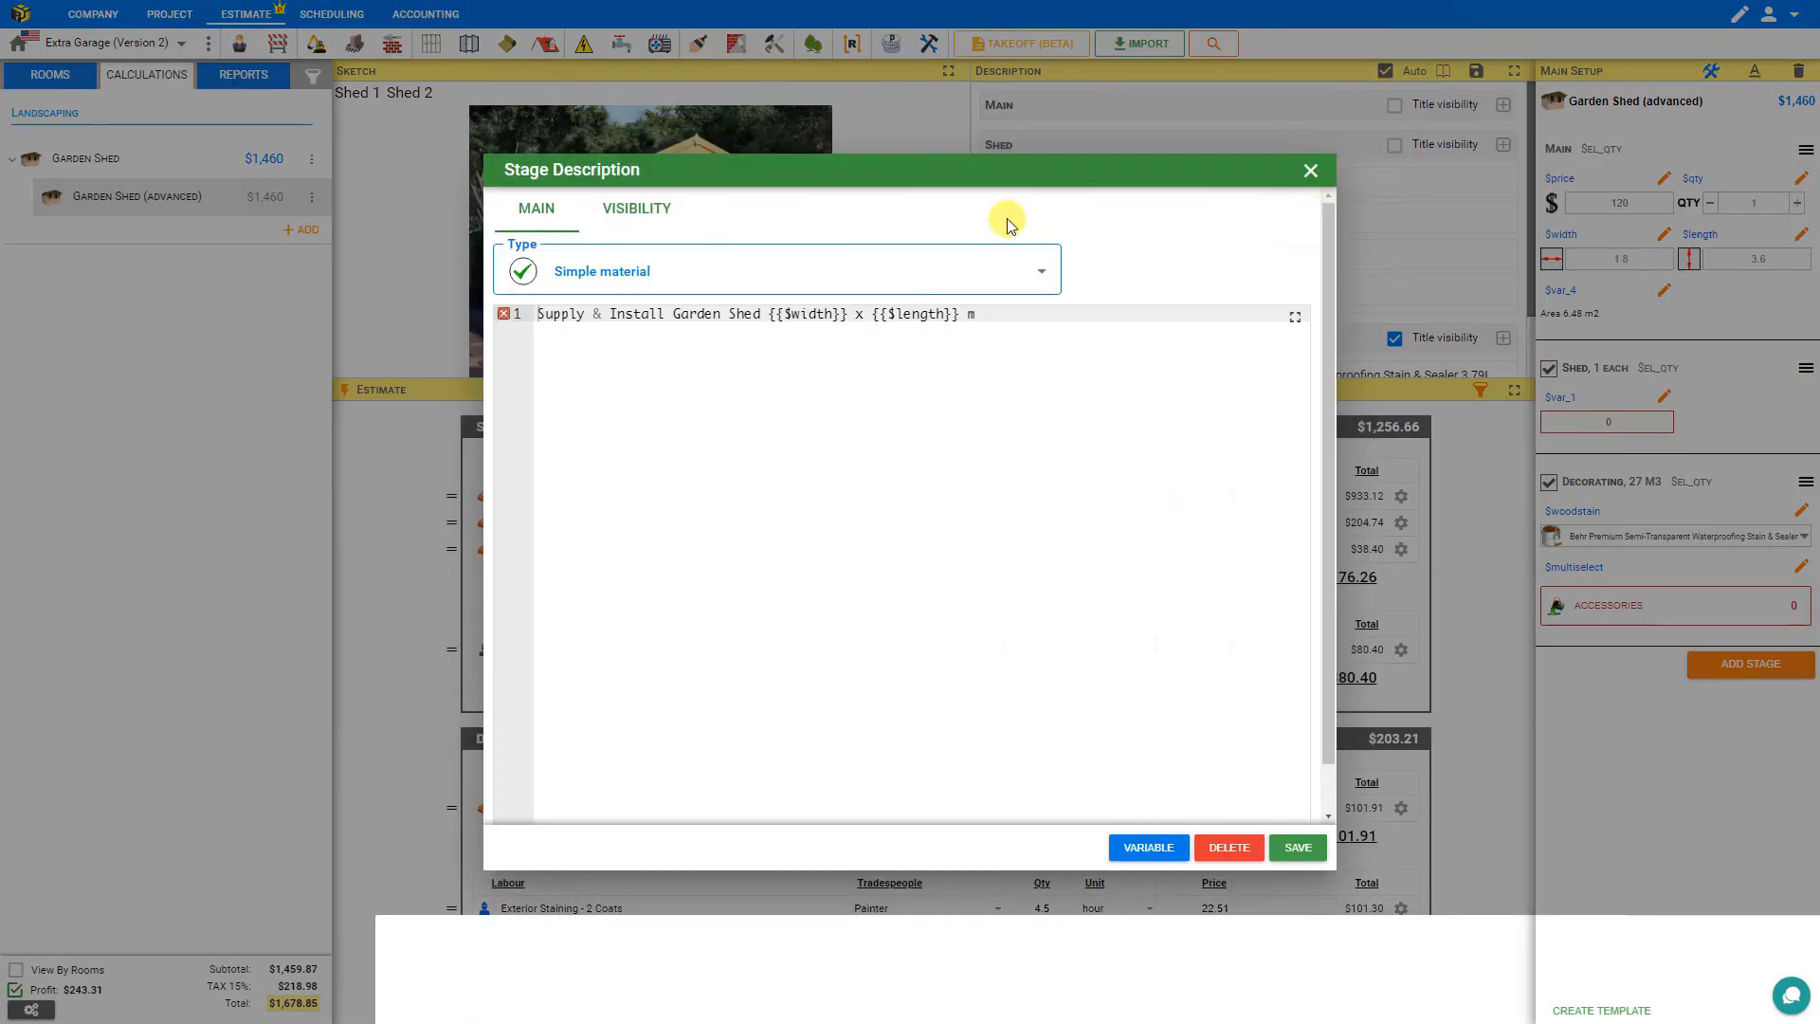
left_click(637, 216)
left_click(597, 294)
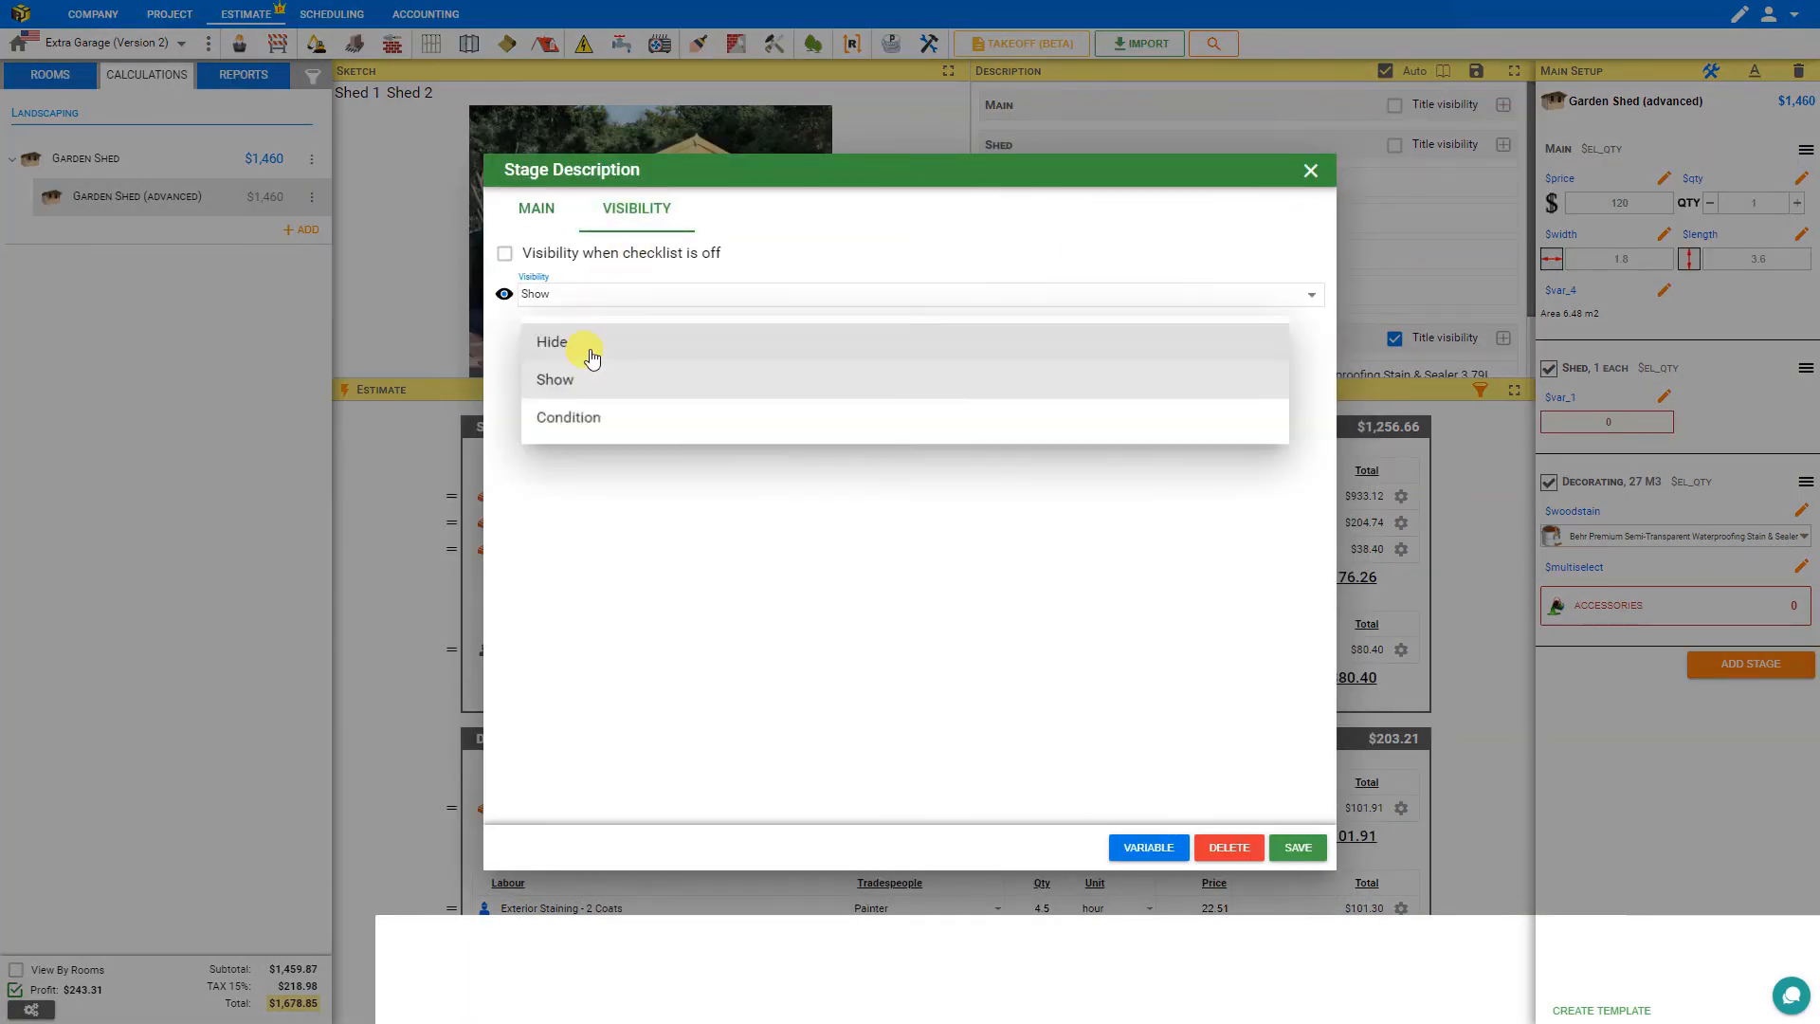
left_click(589, 419)
double_click(721, 294)
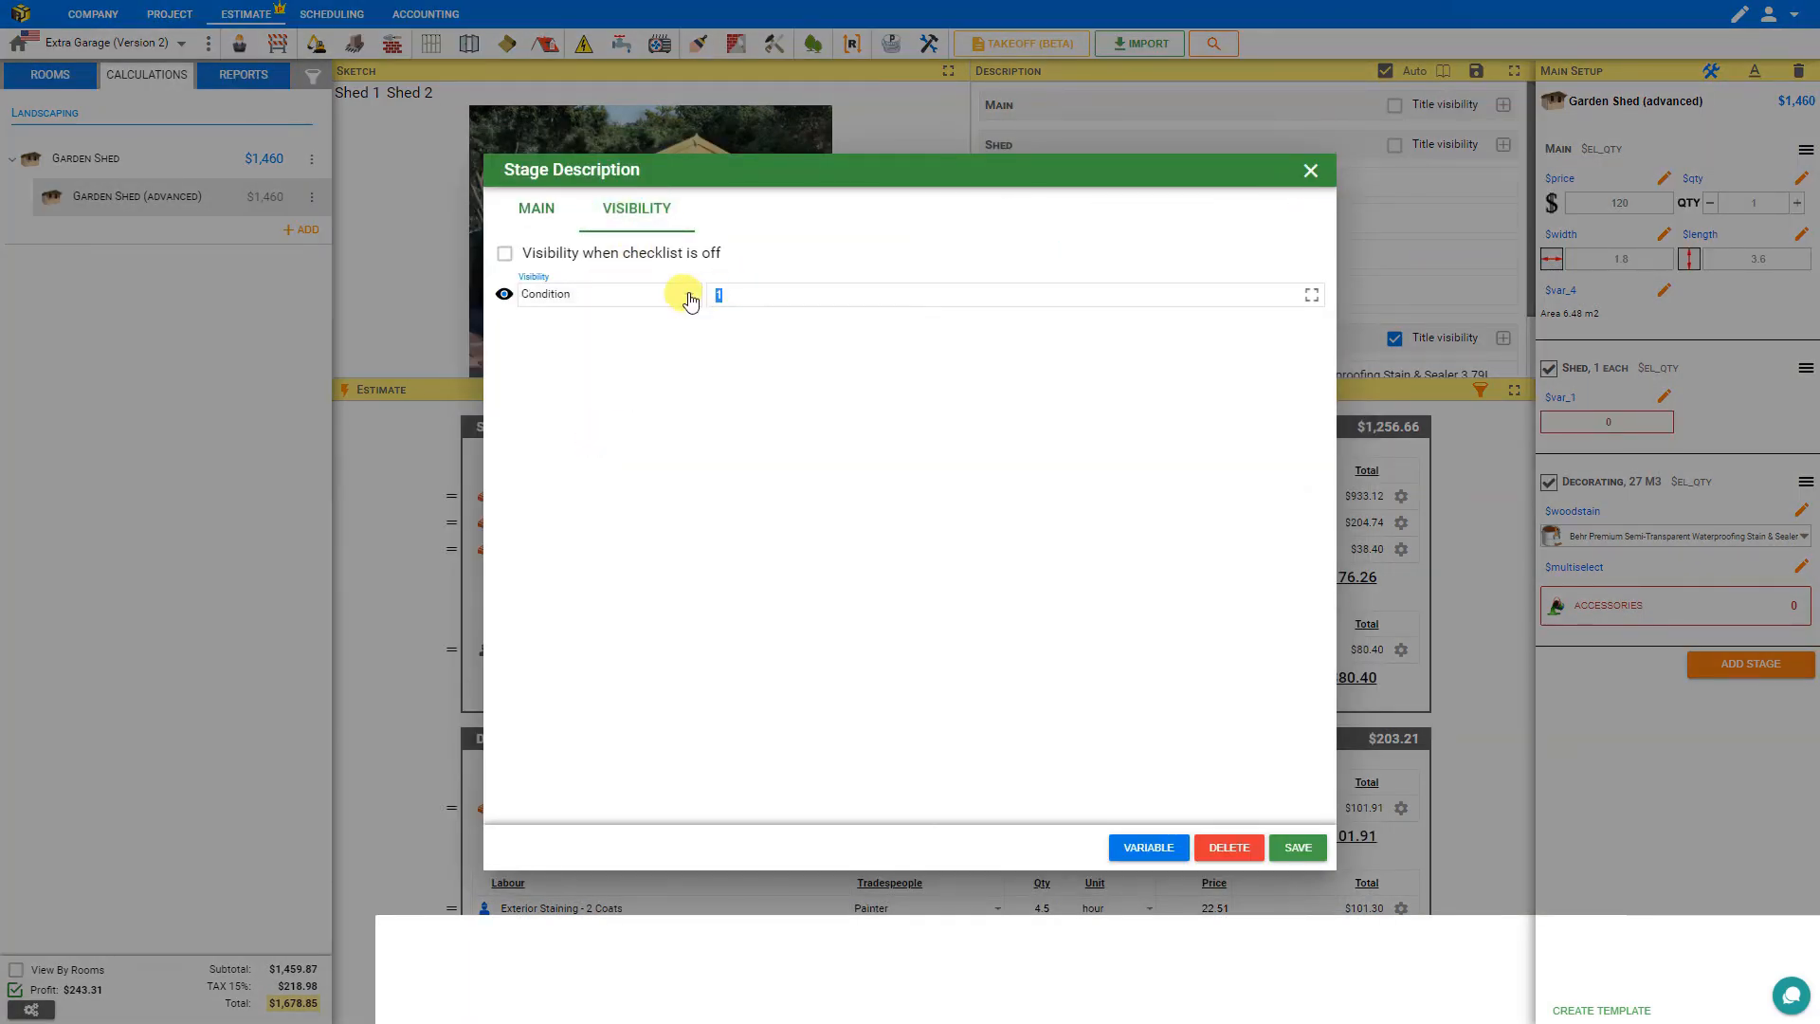
left_click(1297, 846)
Make the patio stones description line visible only under the condition $qty>0.
left_click(1119, 254)
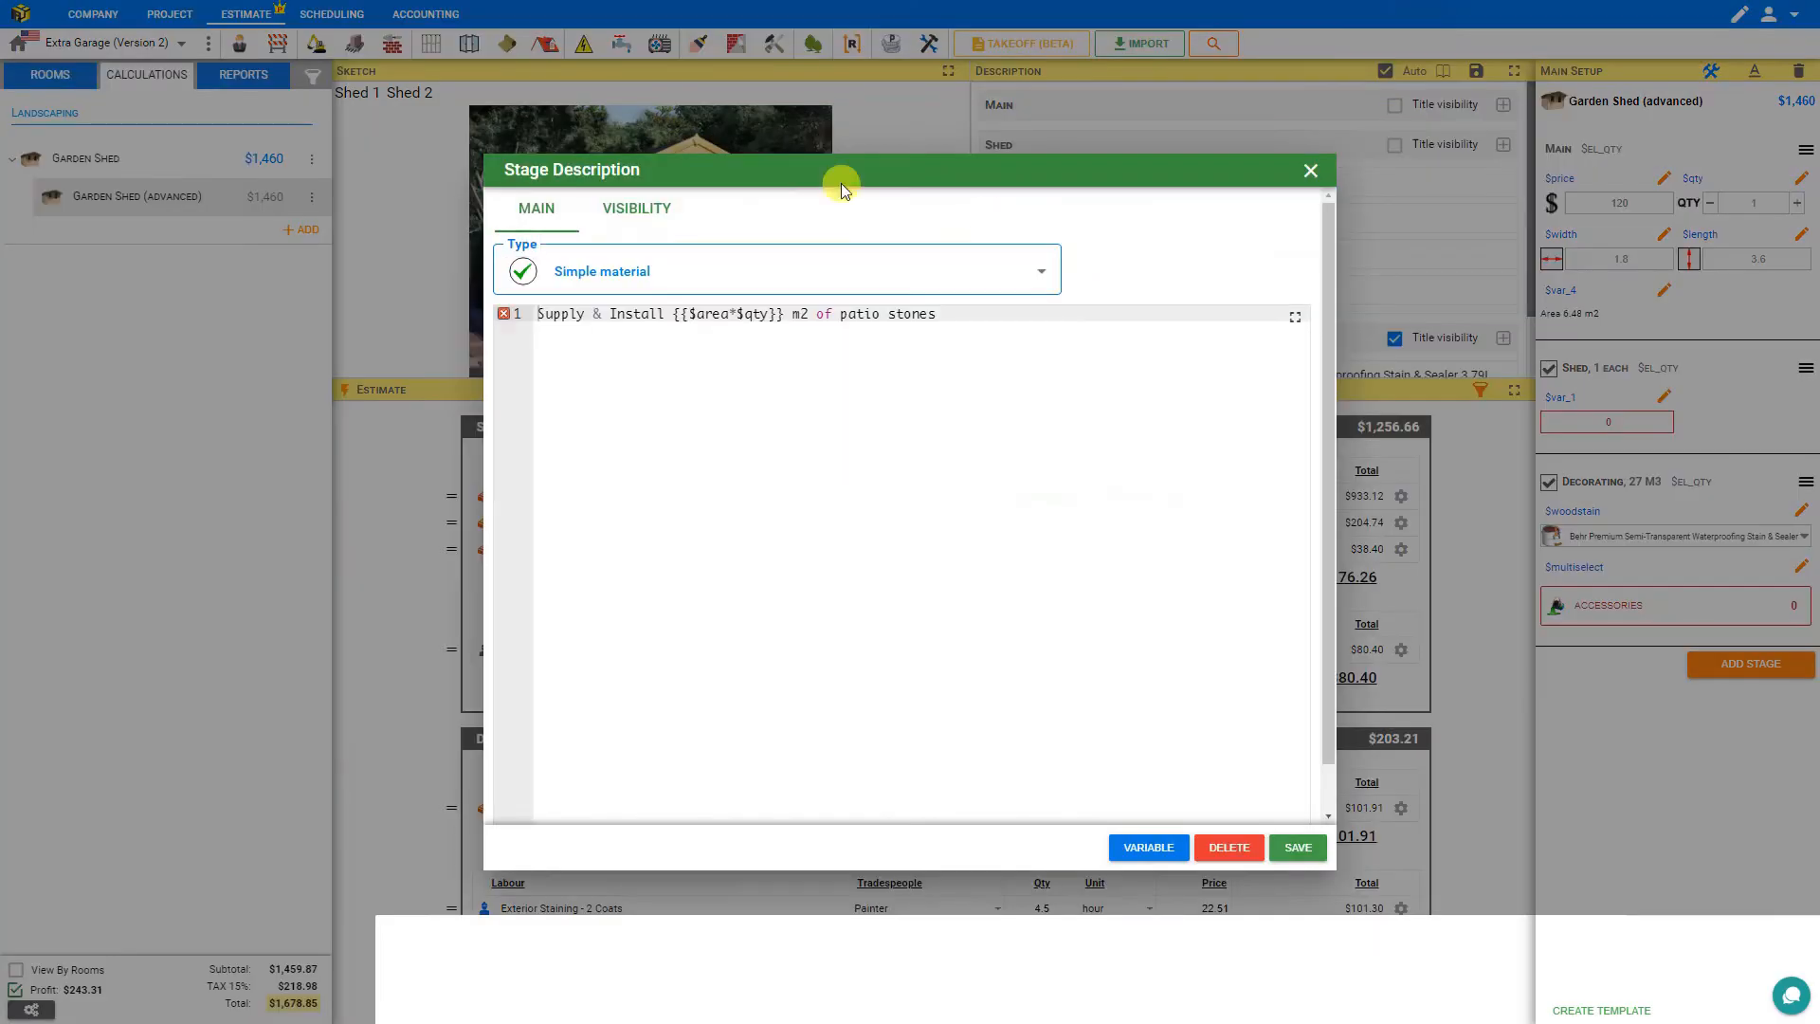
left_click(636, 212)
left_click(569, 295)
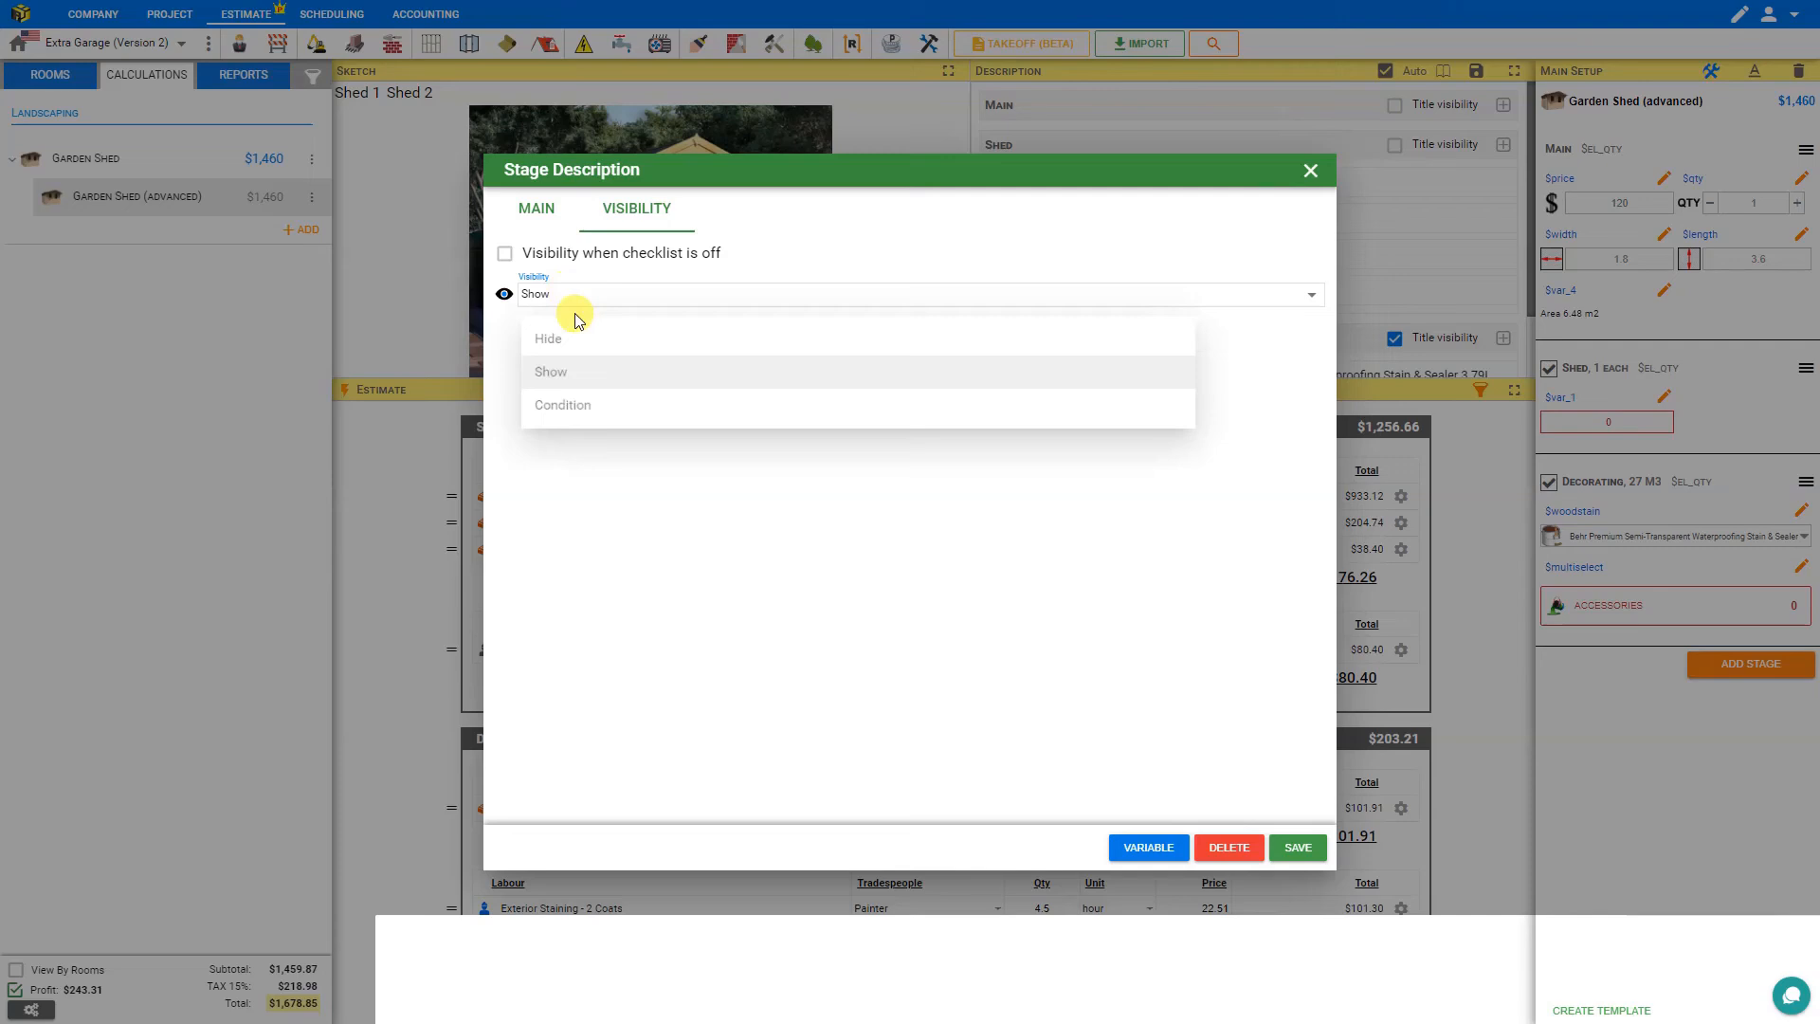
left_click(581, 416)
left_click(734, 294)
key("BackSpace")
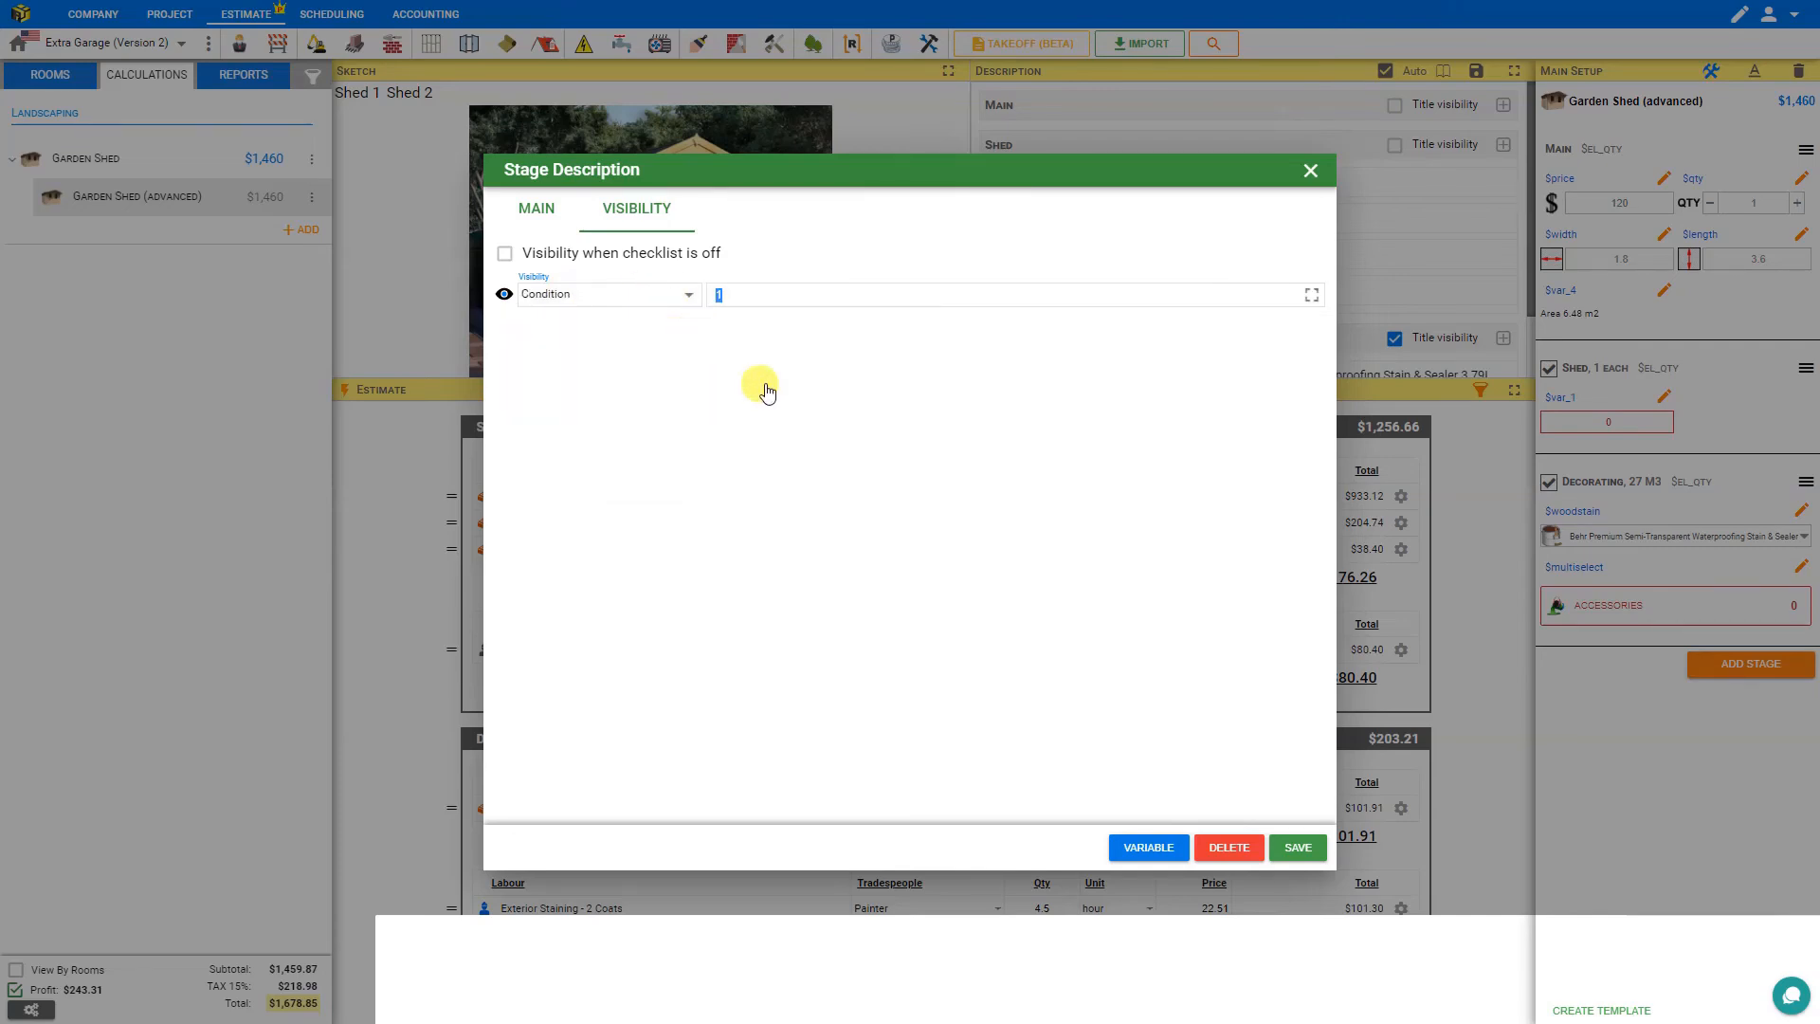
type("$qty>0")
left_click(1298, 848)
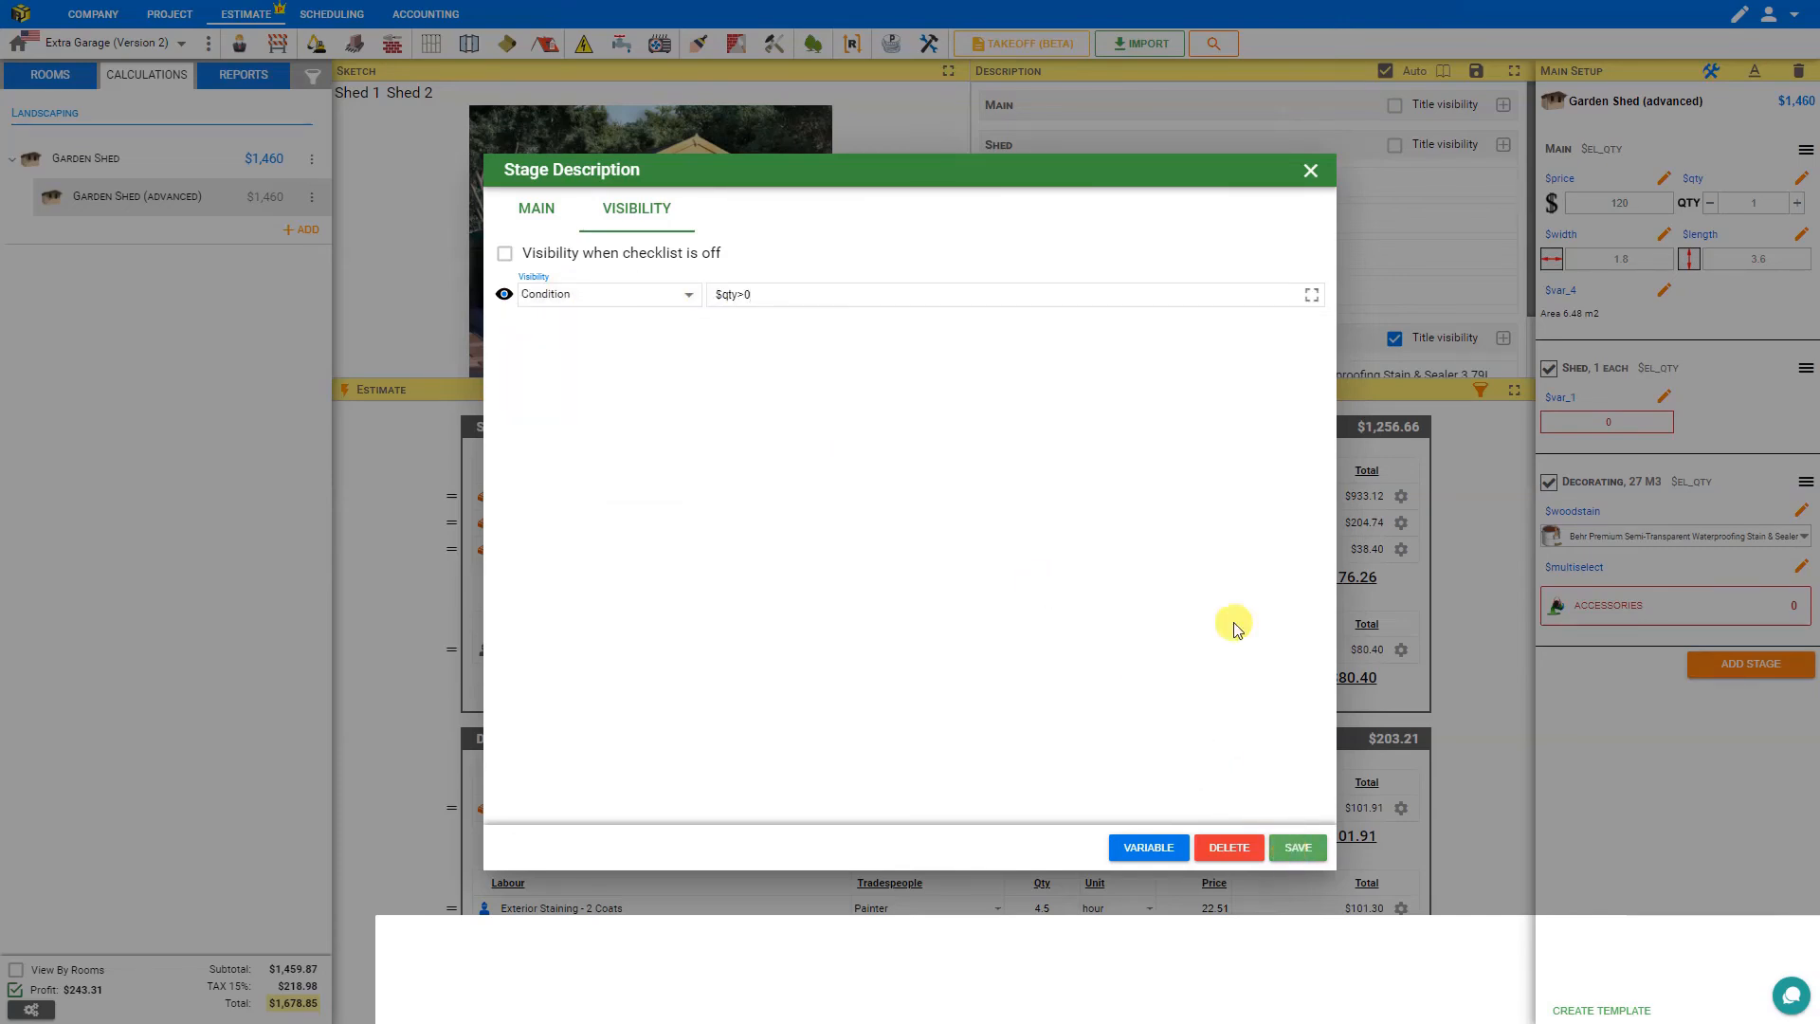
Set the Garden Shed allowance description line's visibility to Condition and save it.
left_click(1145, 290)
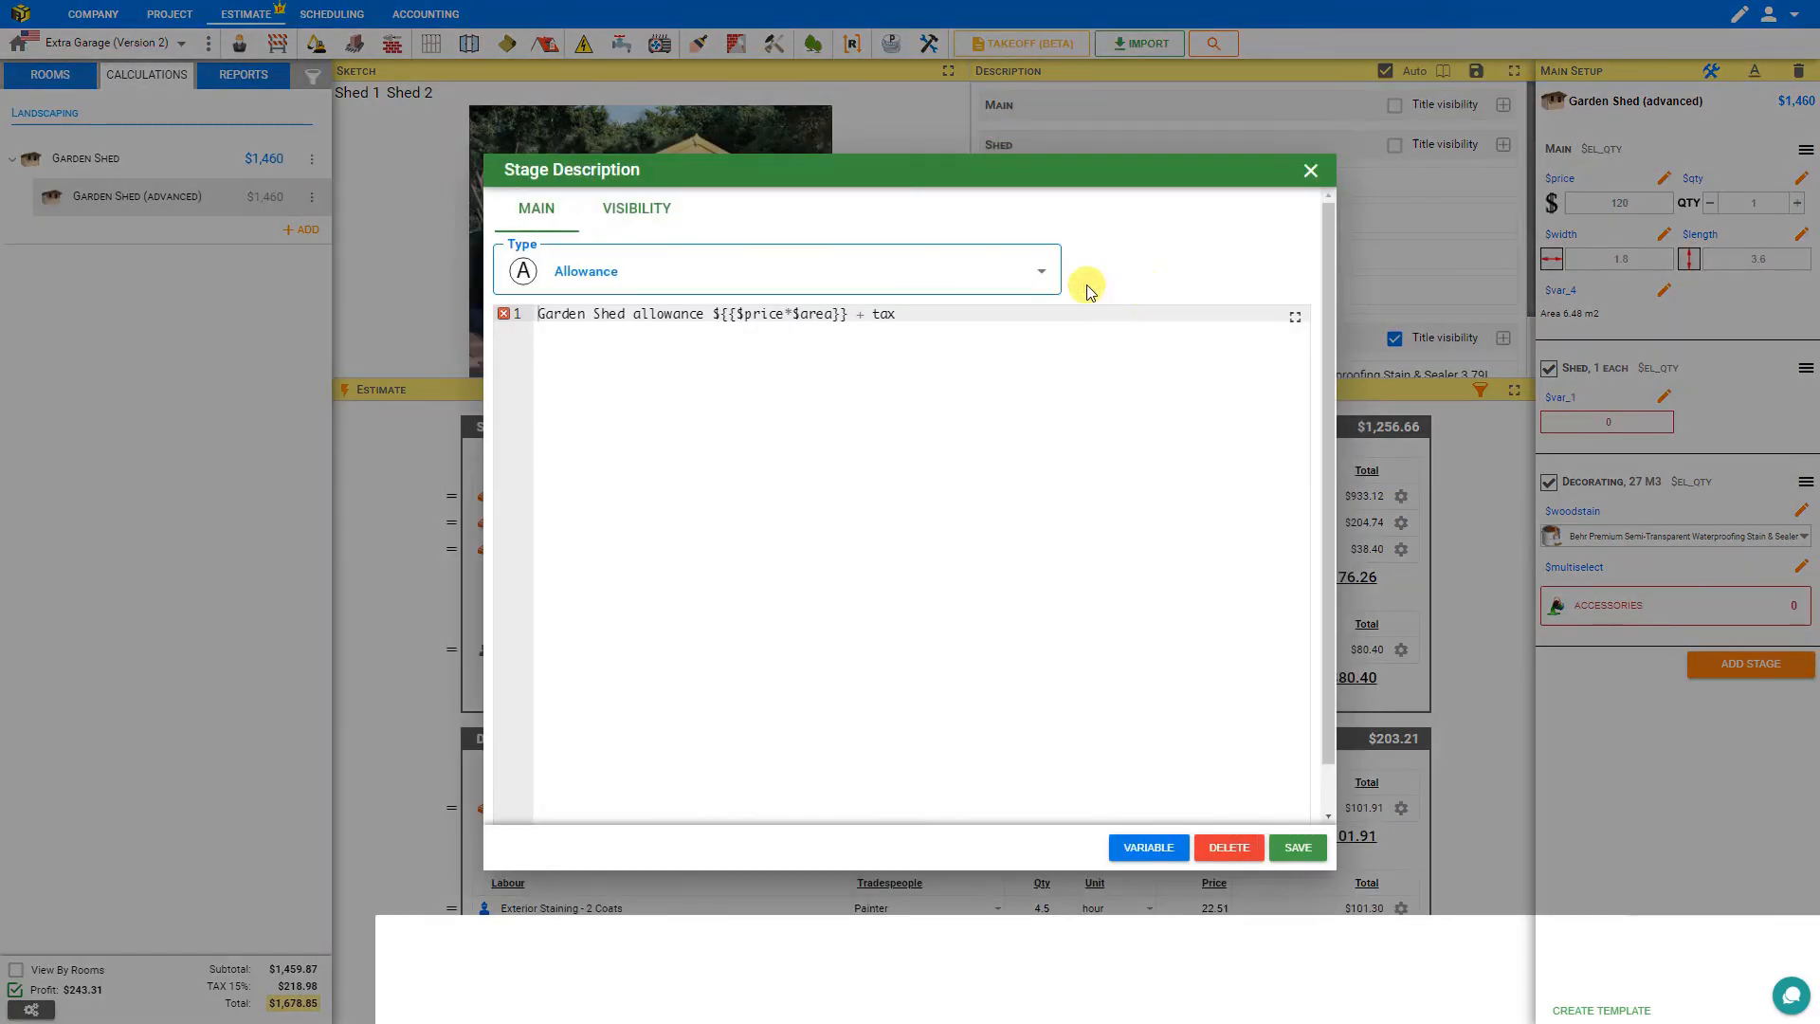
left_click(636, 208)
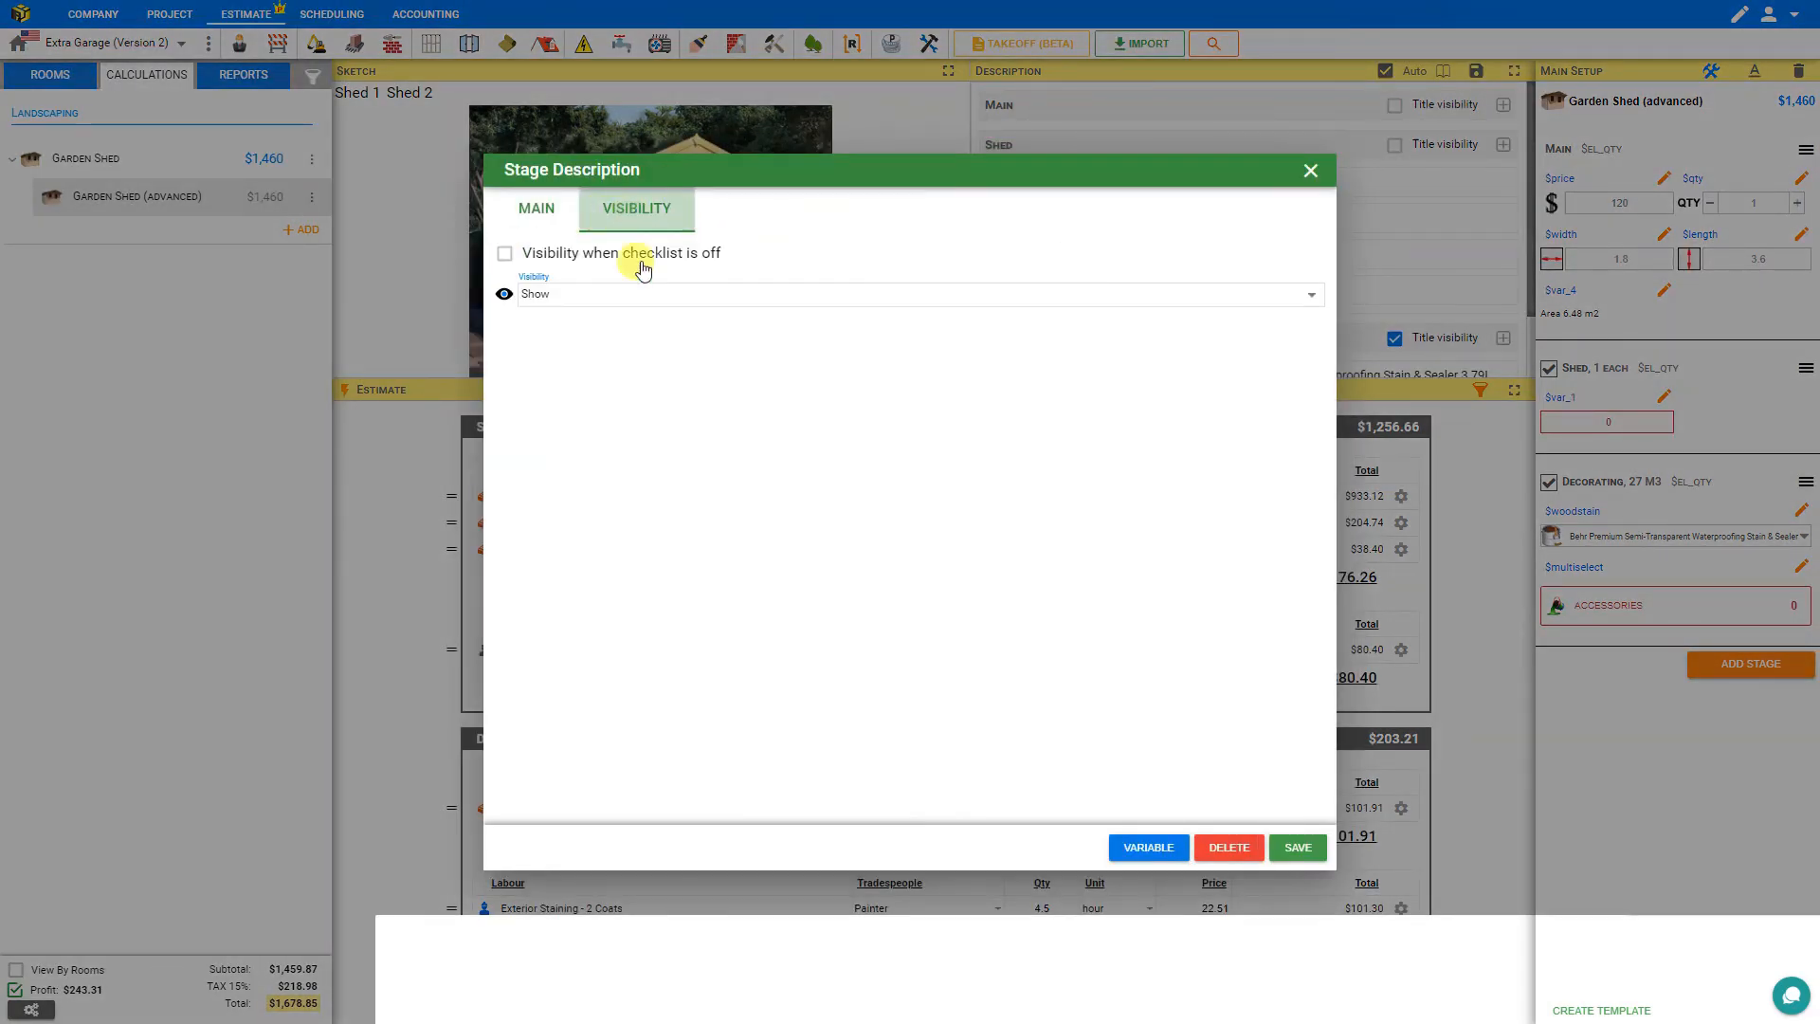
left_click(581, 296)
left_click(589, 420)
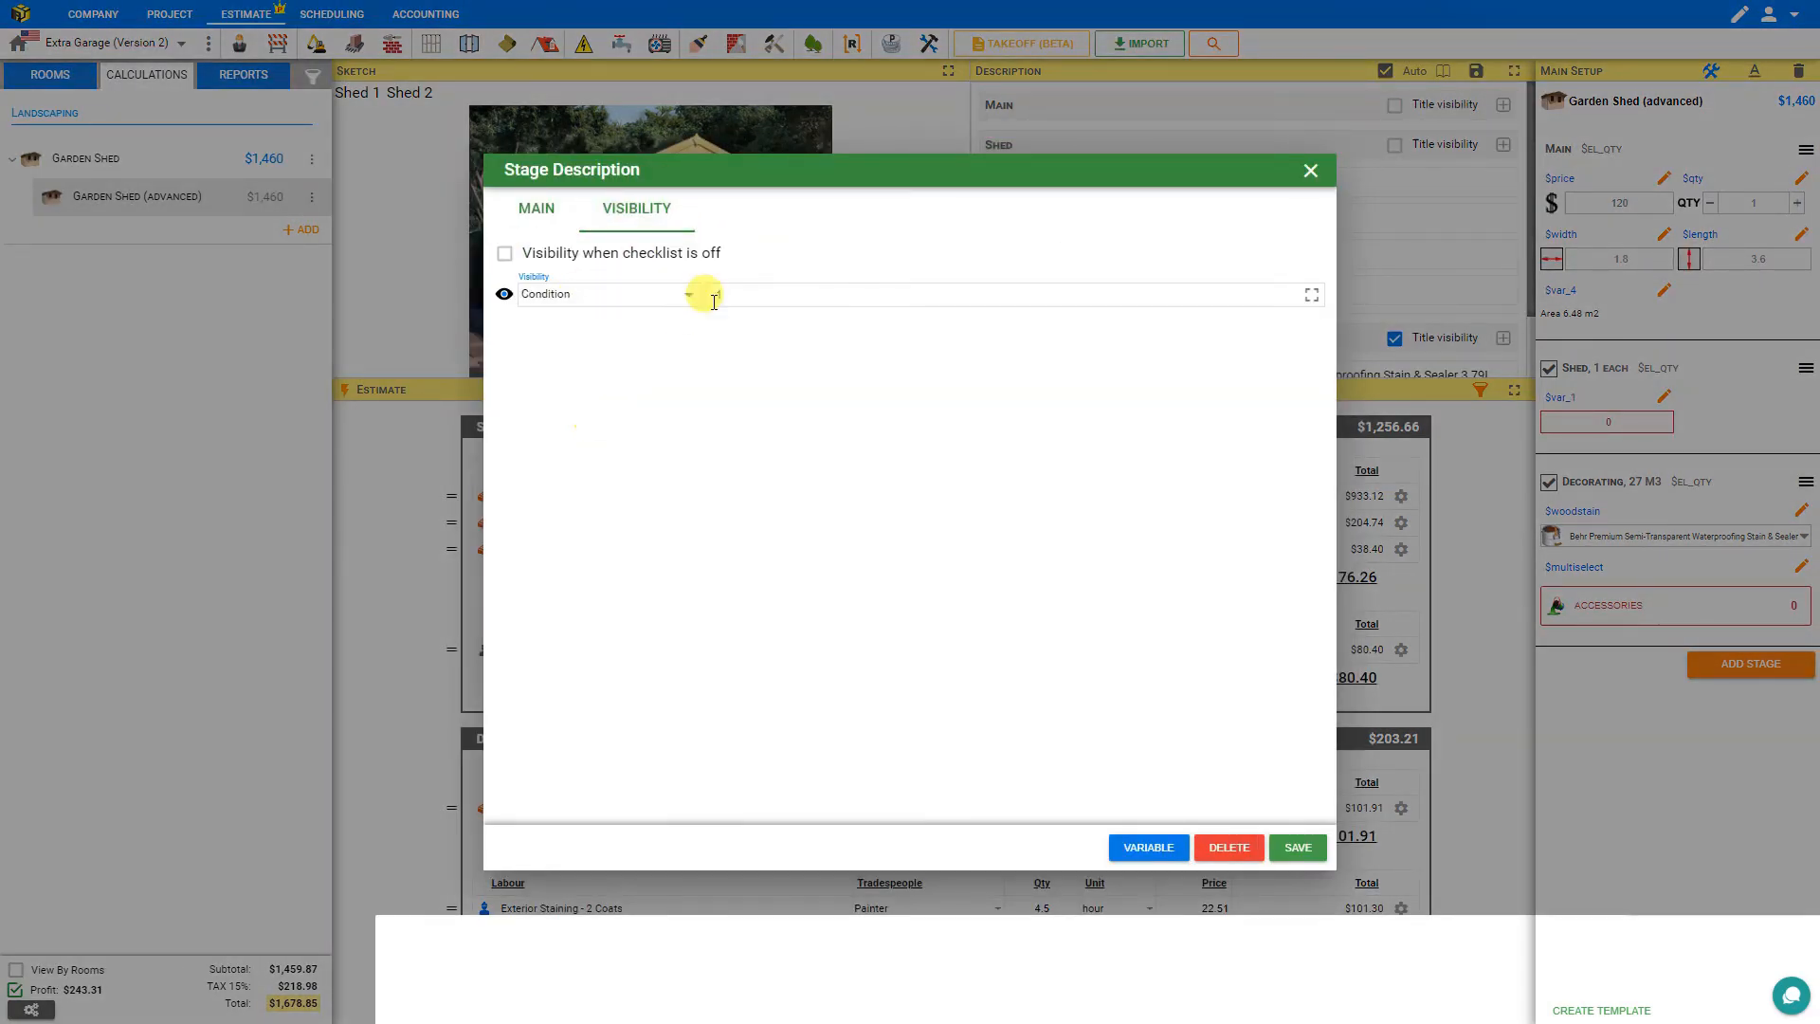
left_click(1298, 848)
Make the Decorating wood stain supply line visible only under the condition $qty>0.
scroll(1193, 193, "down", 2)
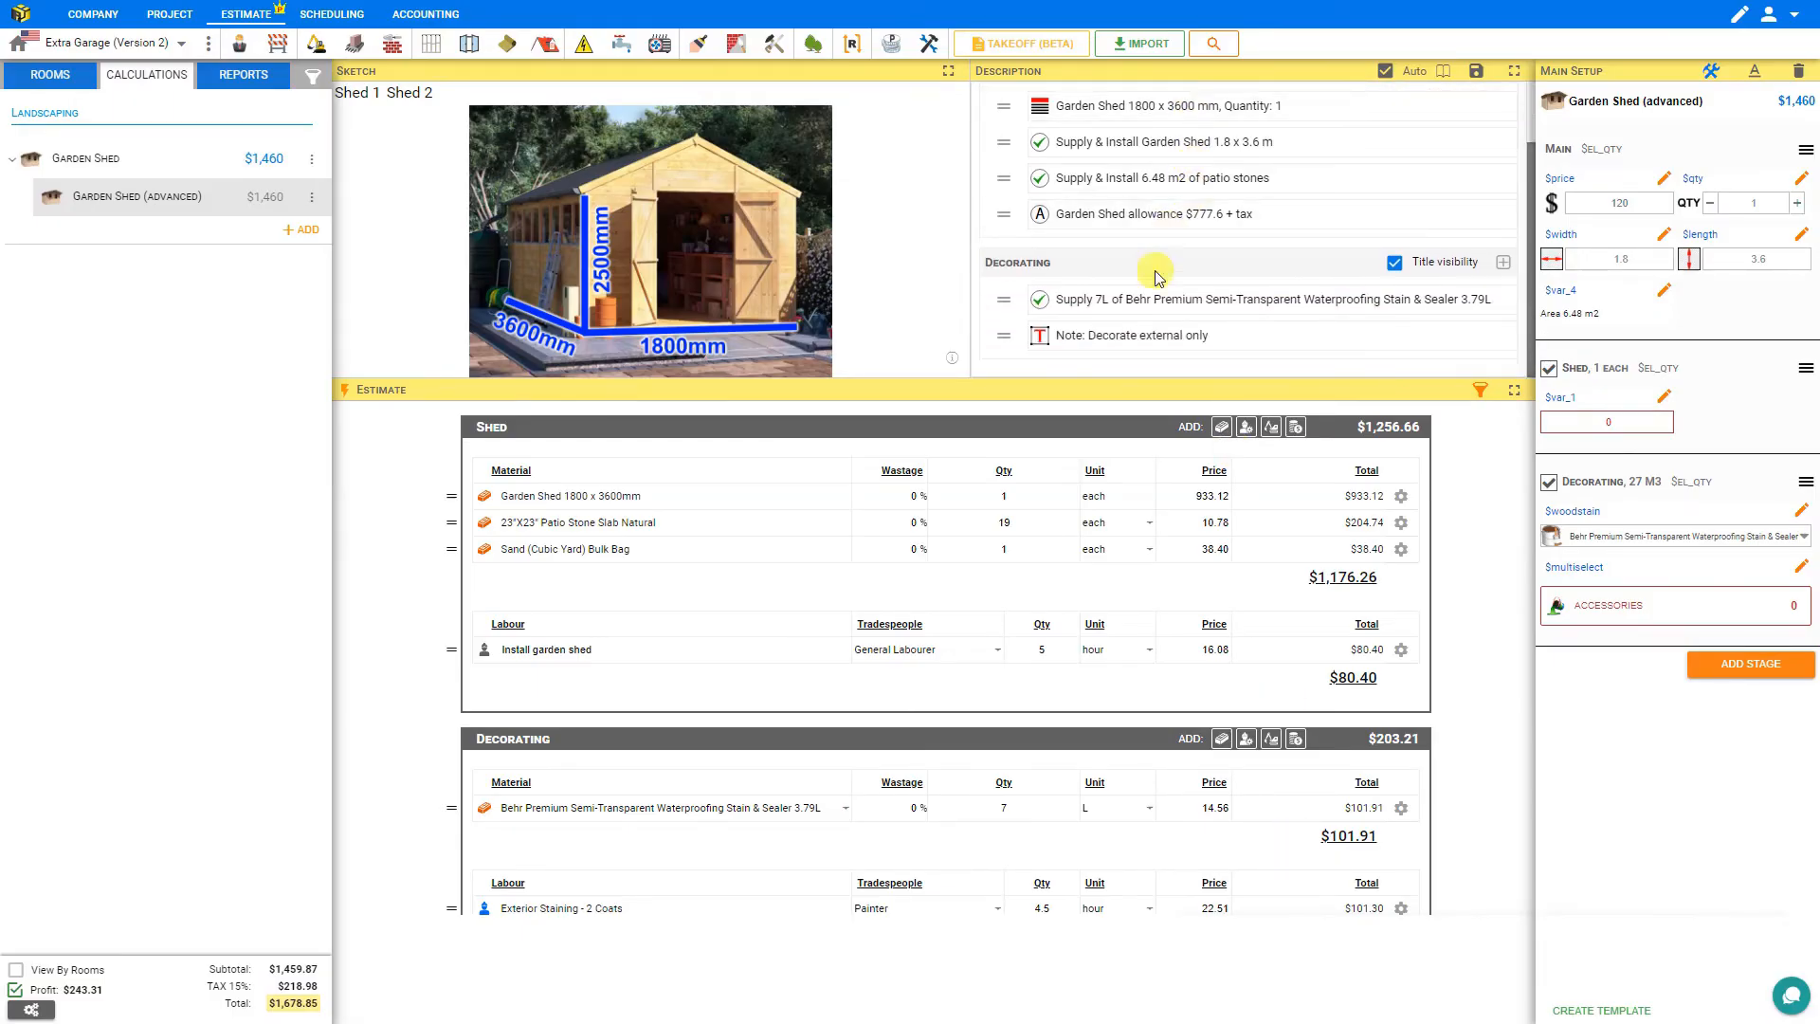
left_click(1119, 305)
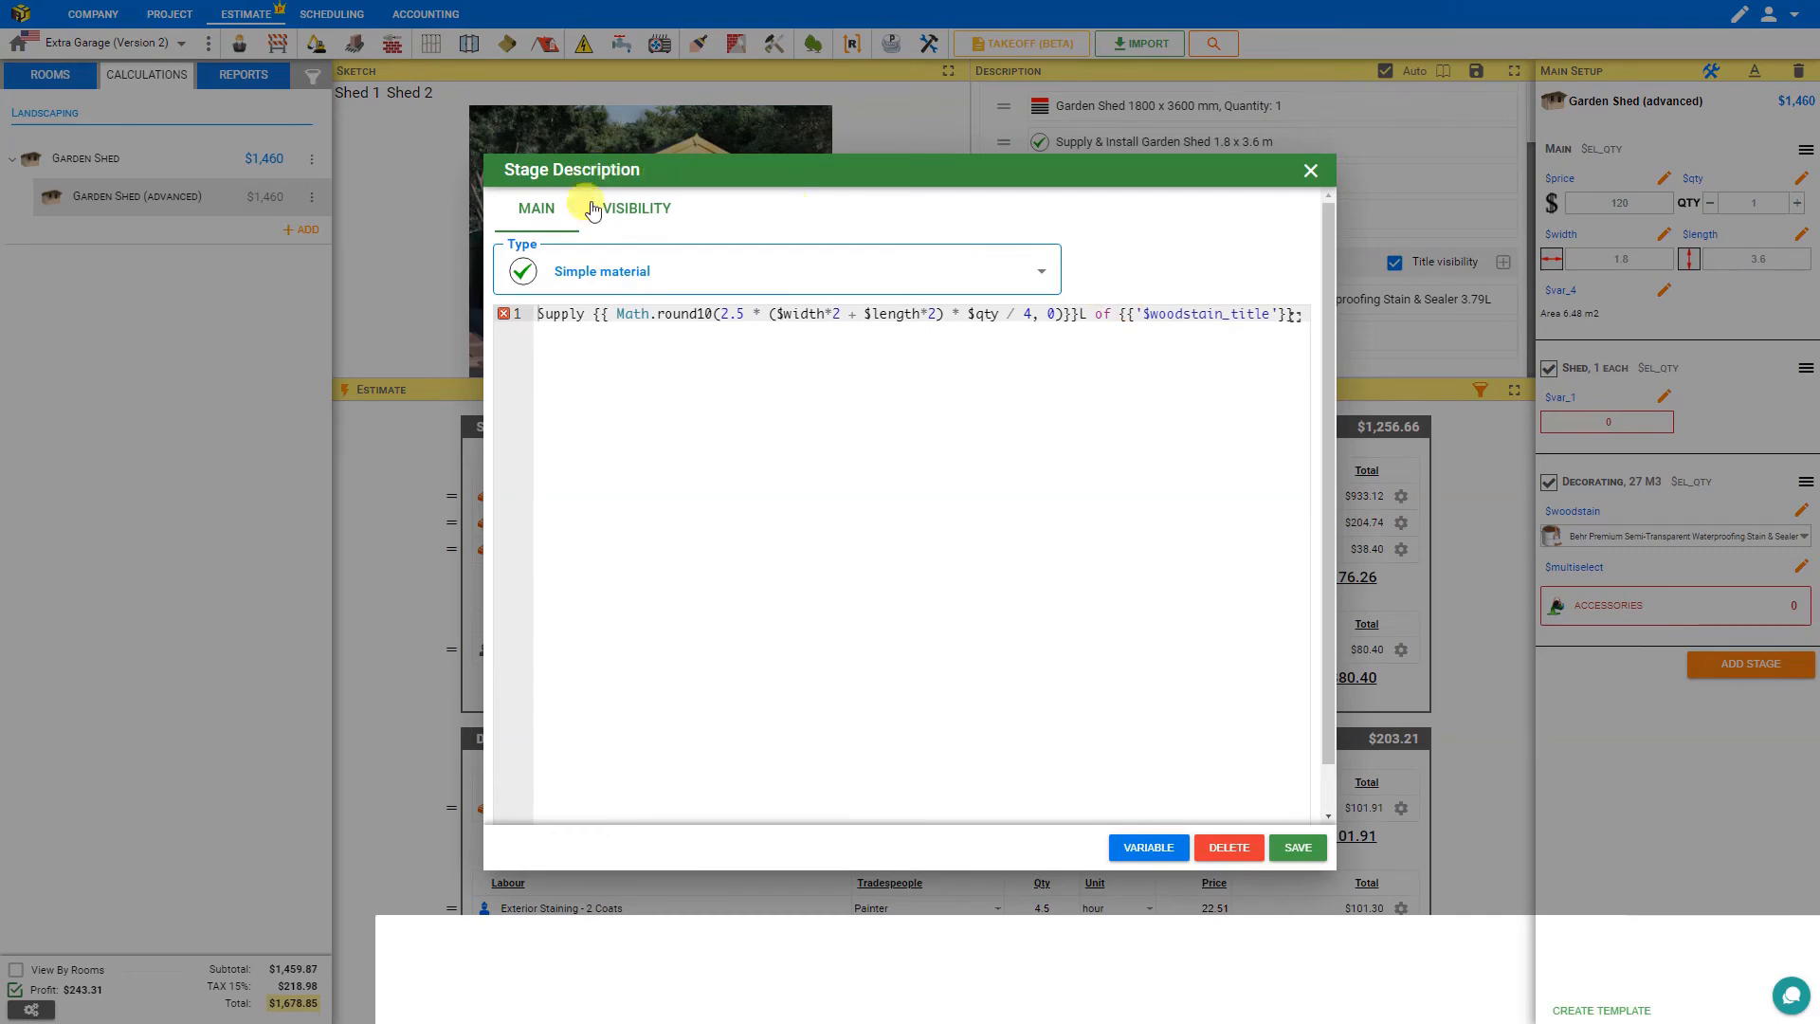
left_click(636, 210)
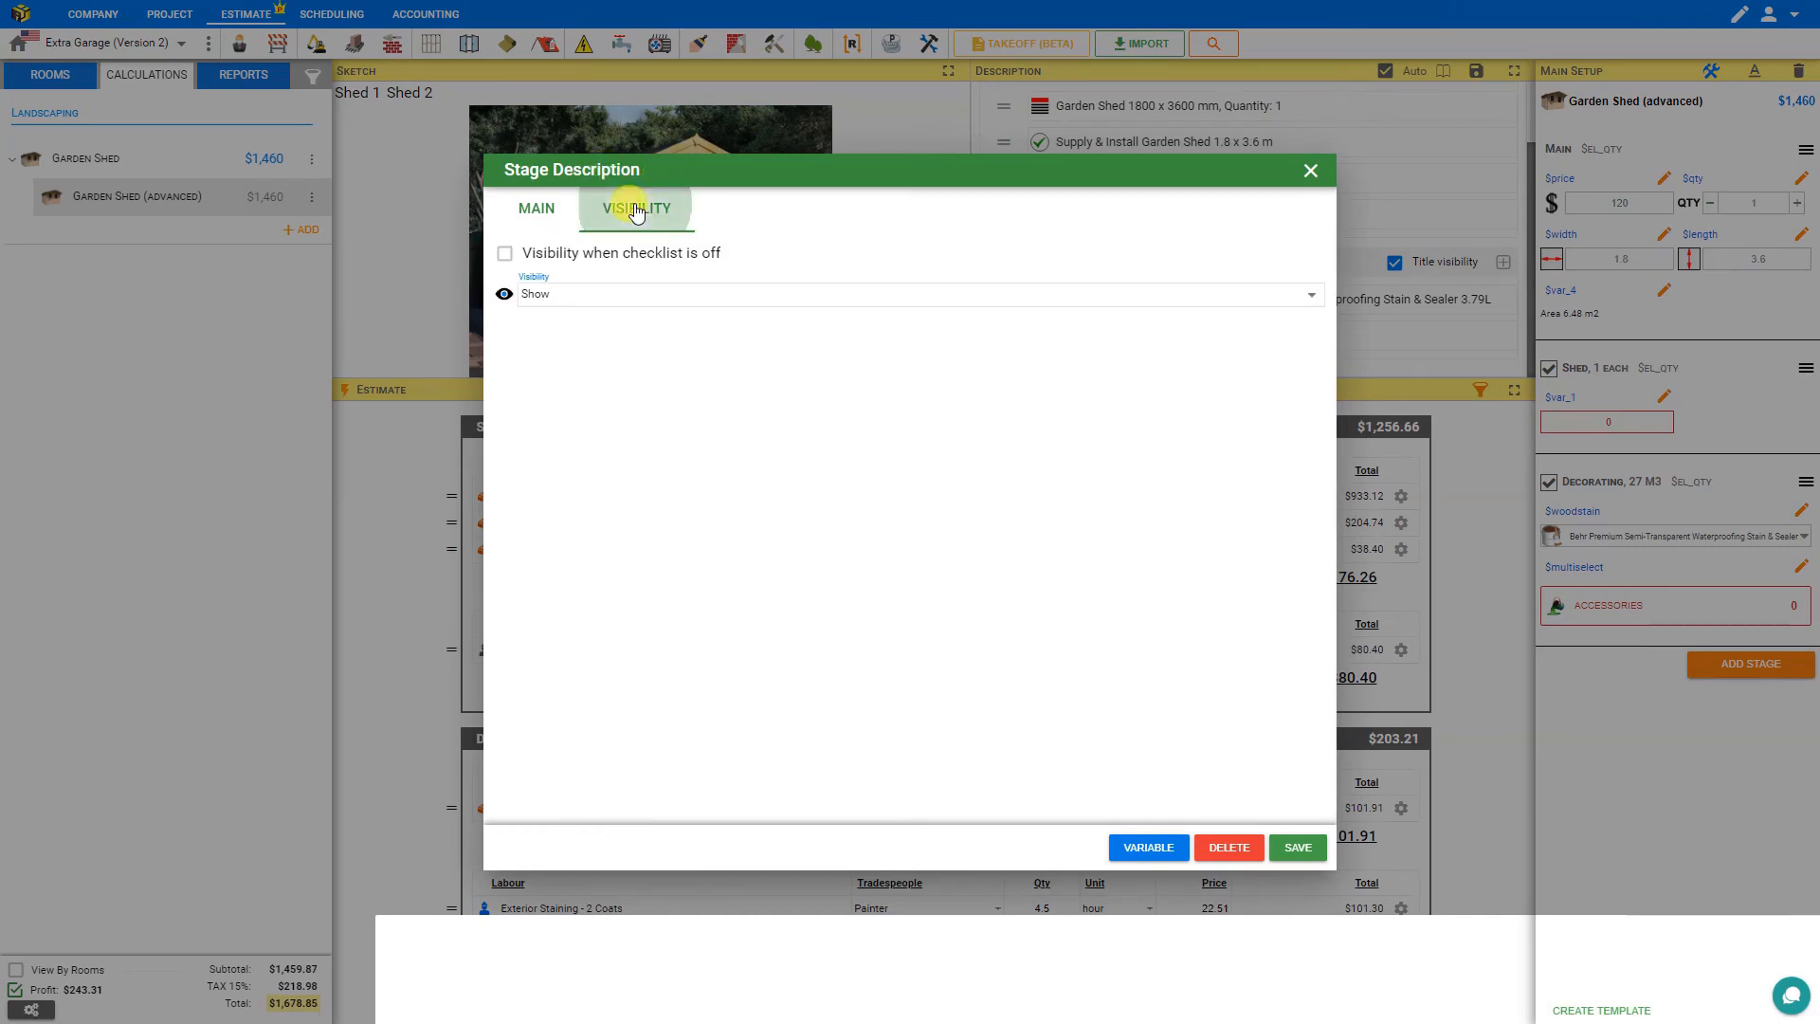
left_click(599, 296)
left_click(568, 418)
left_click(748, 294)
type("$qty>0")
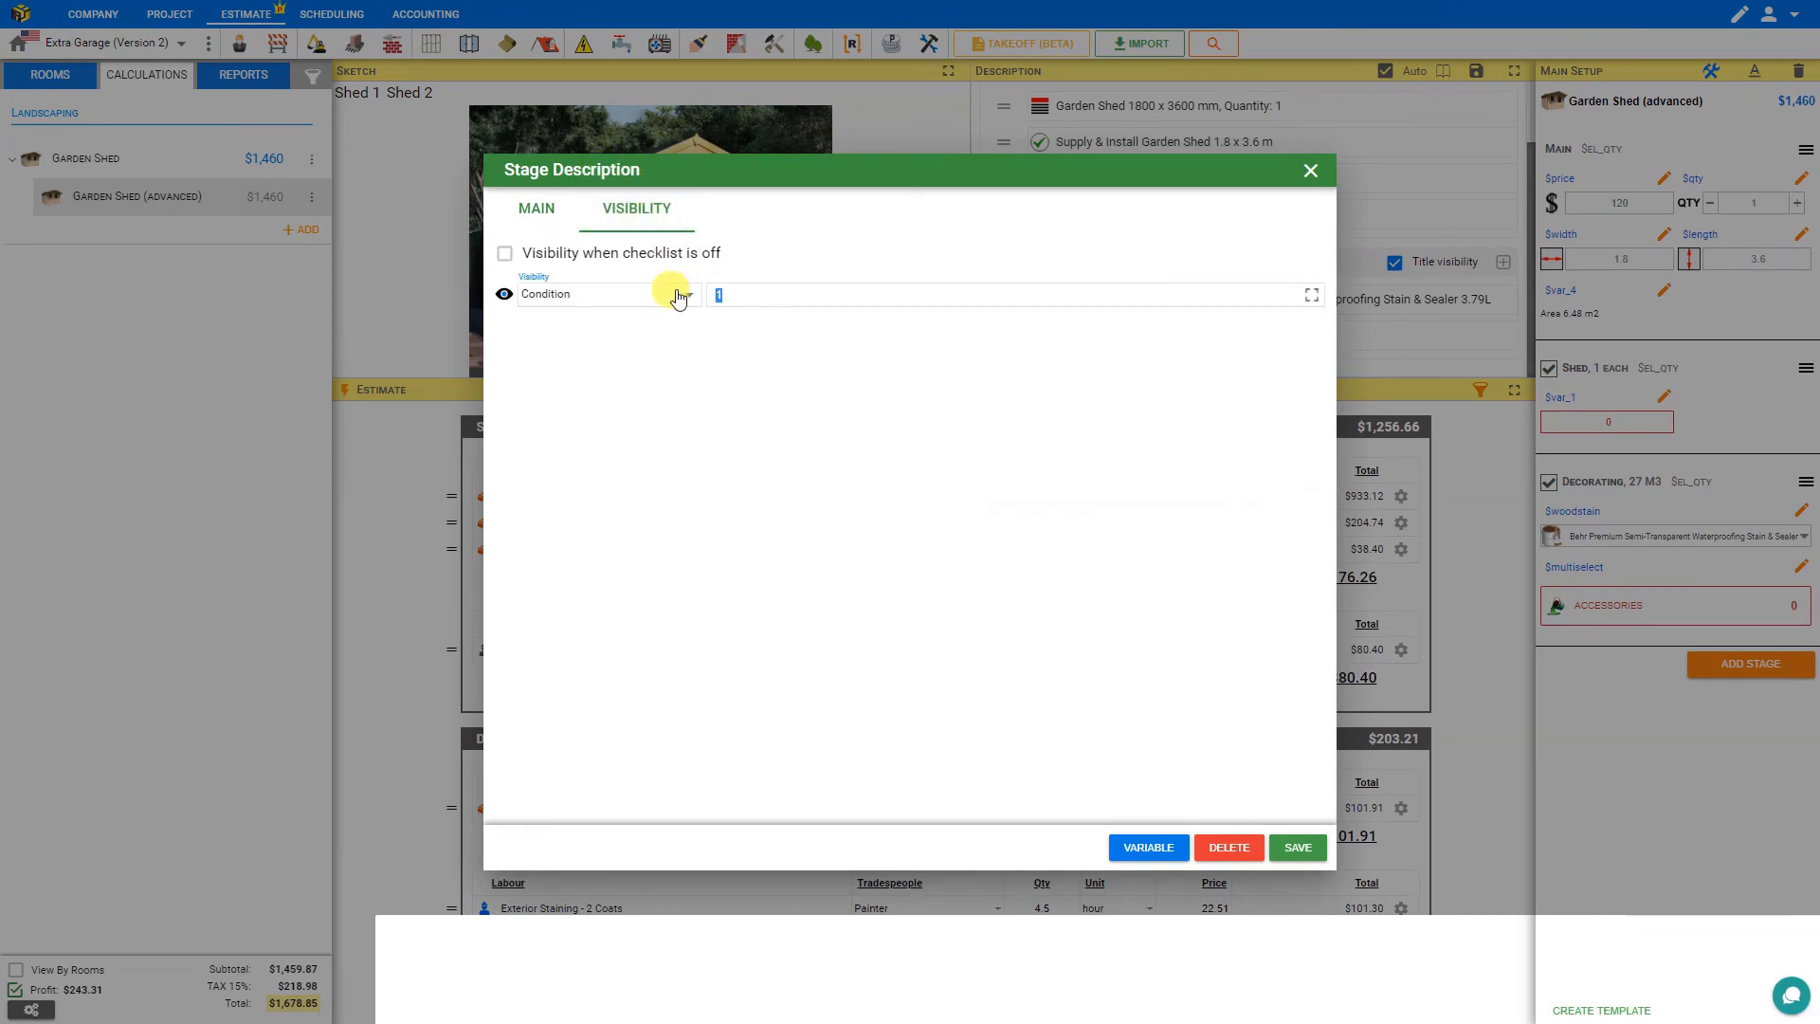
left_click(1298, 847)
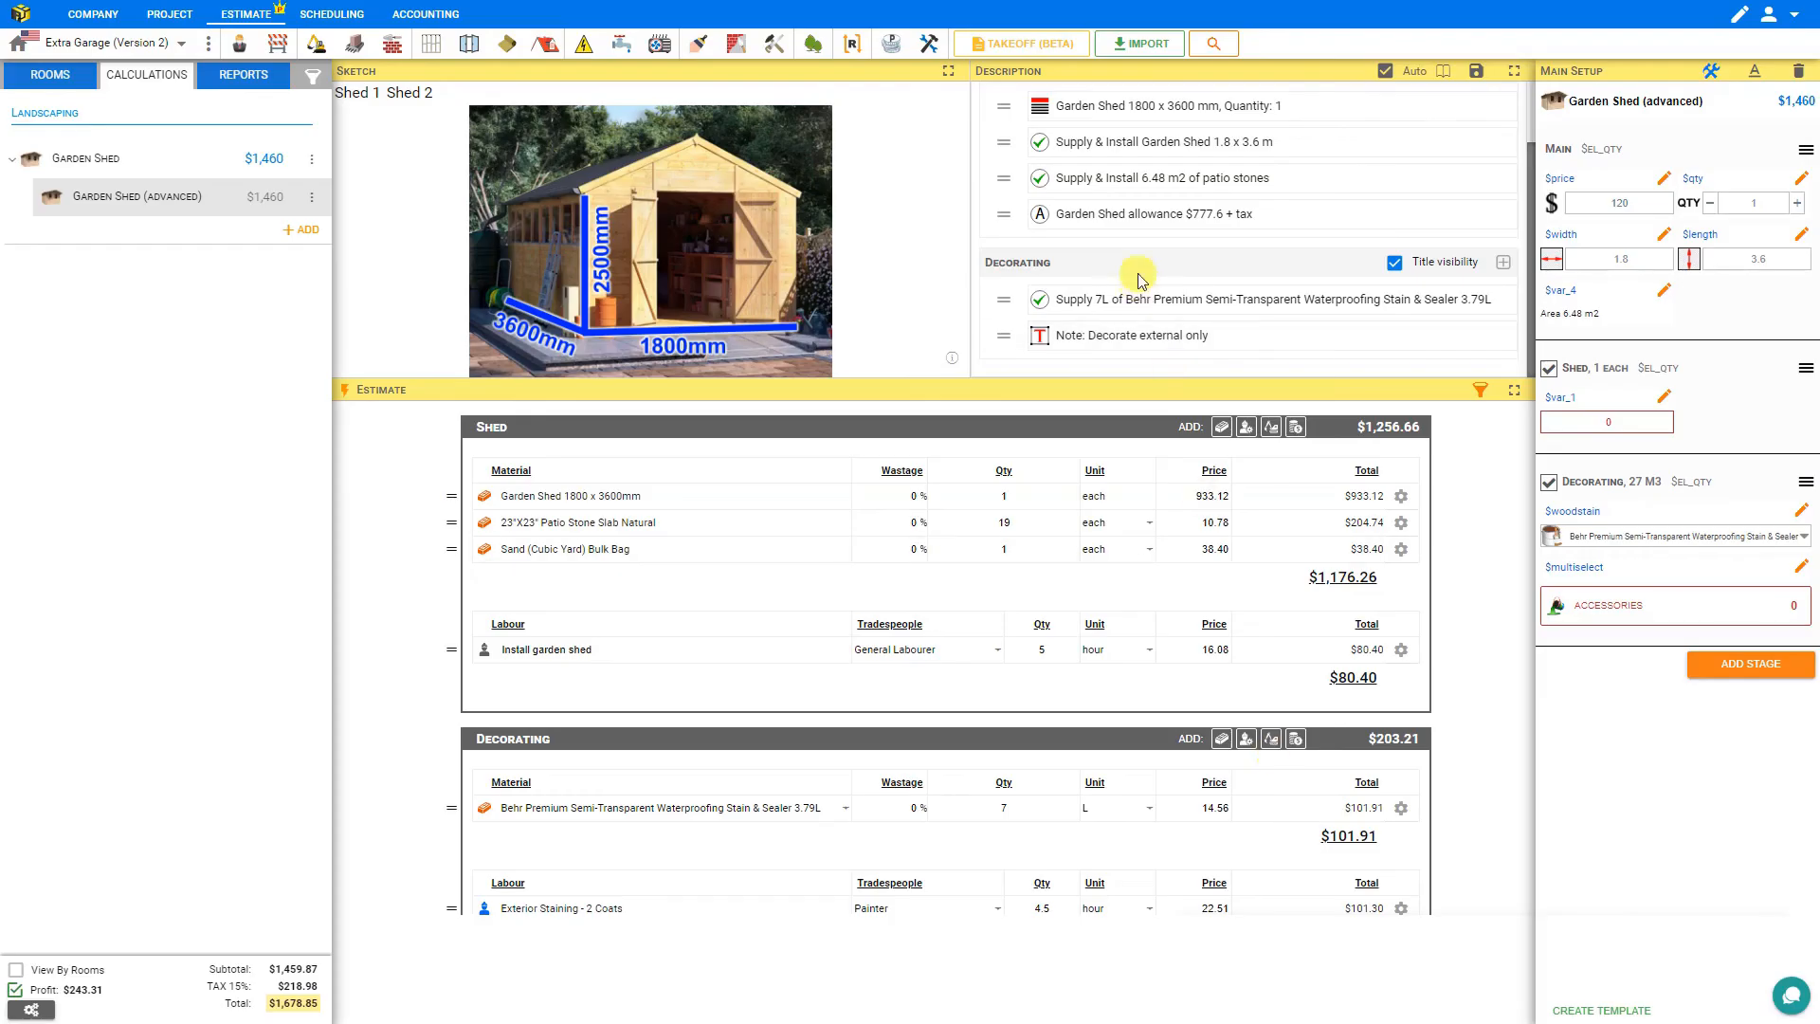
Make the 'Note: Decorate external only' line visible only under the condition $qty>0.
left_click(1123, 333)
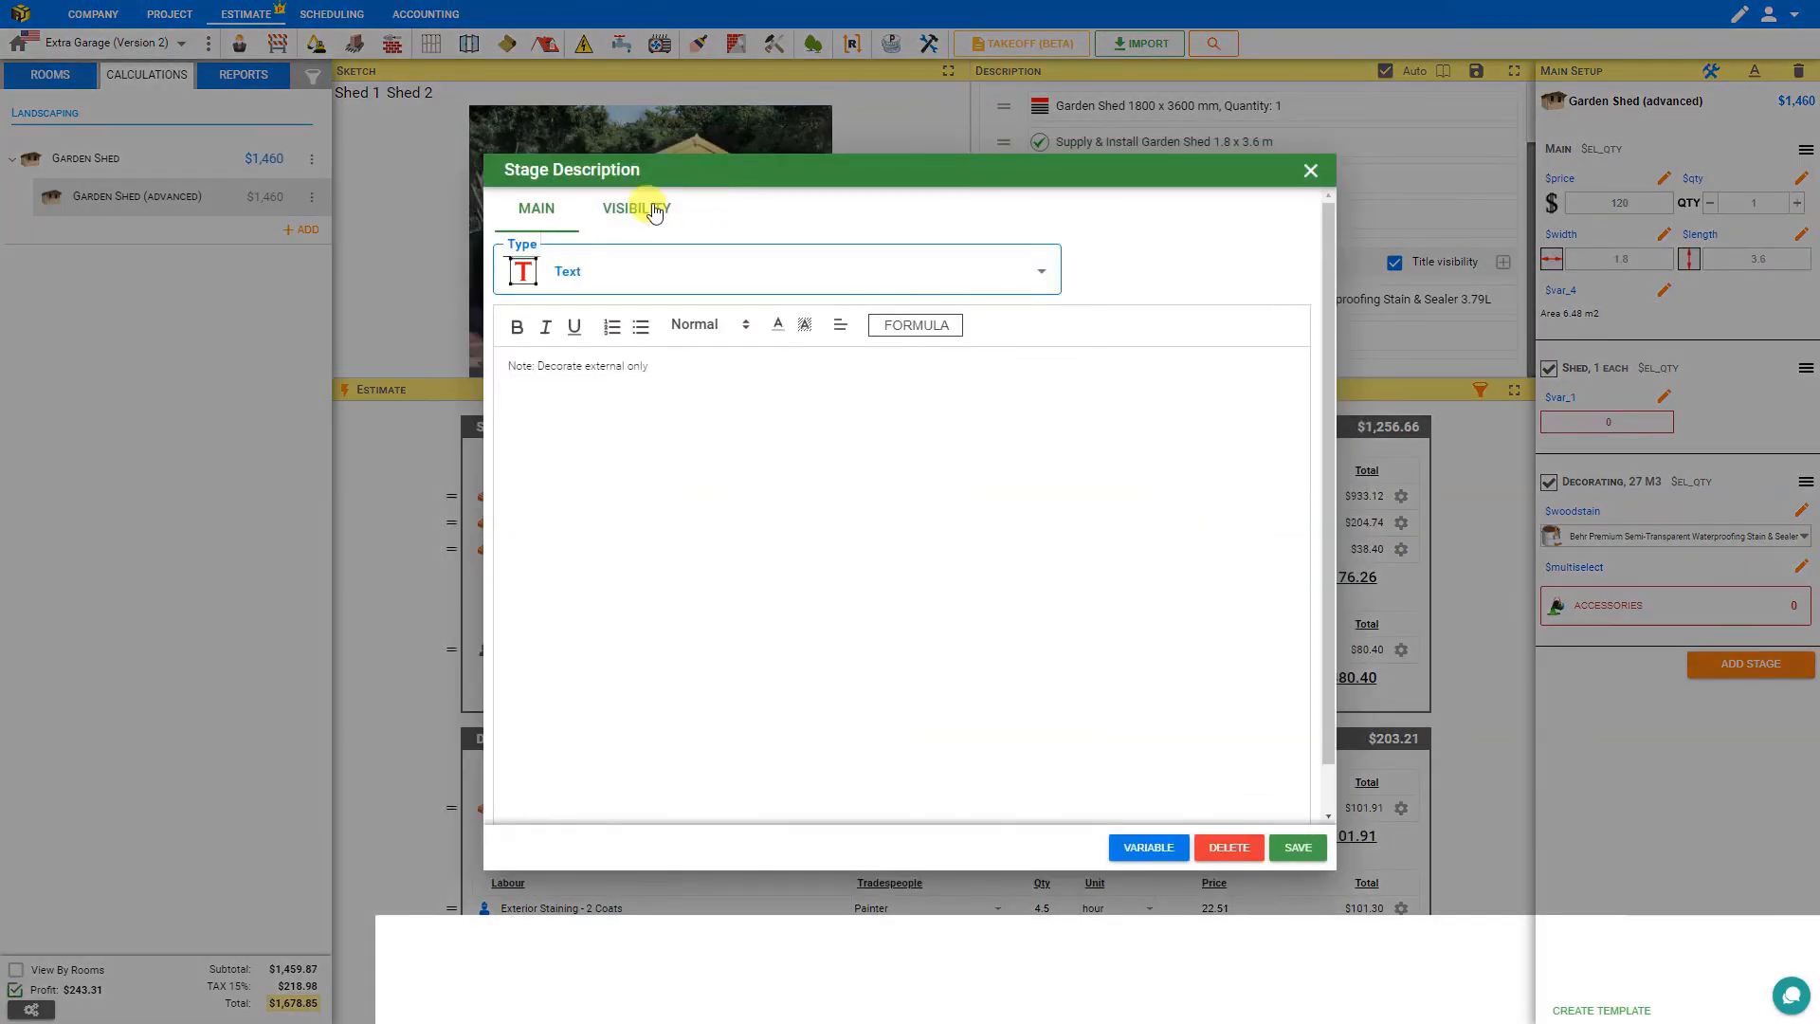
left_click(636, 209)
left_click(589, 294)
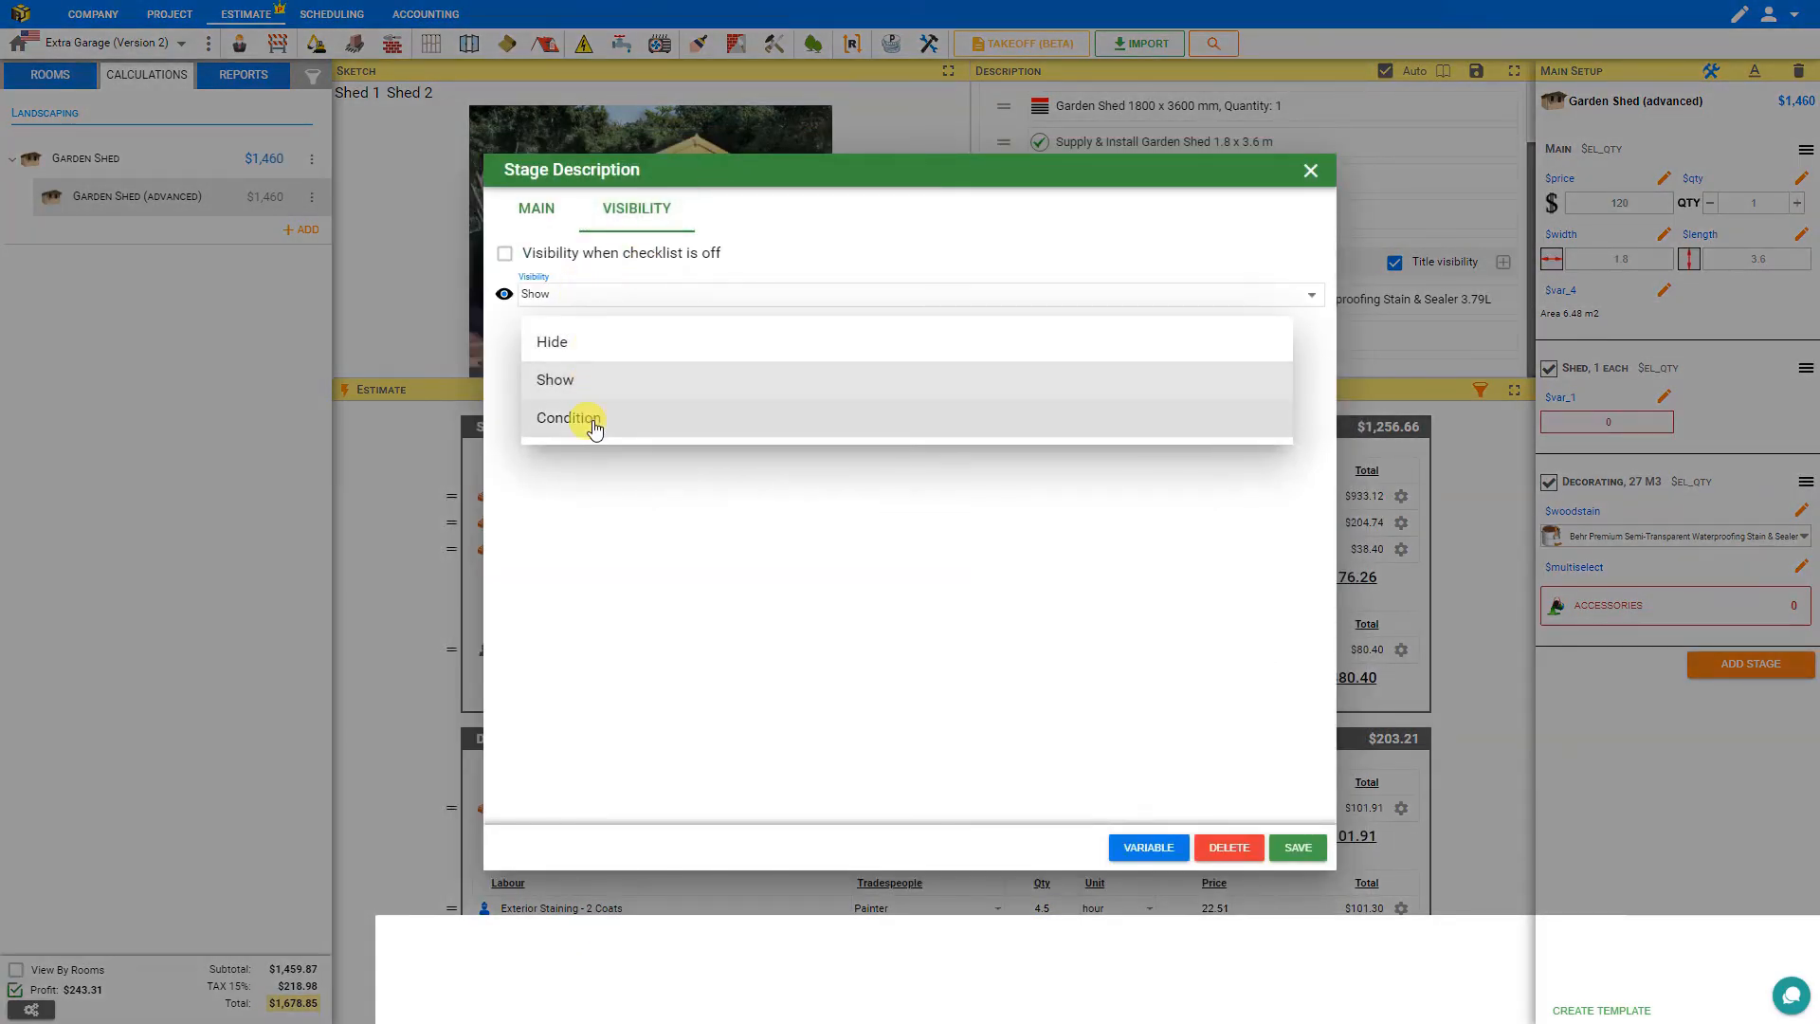
left_click(594, 418)
double_click(734, 295)
type("$qty>0")
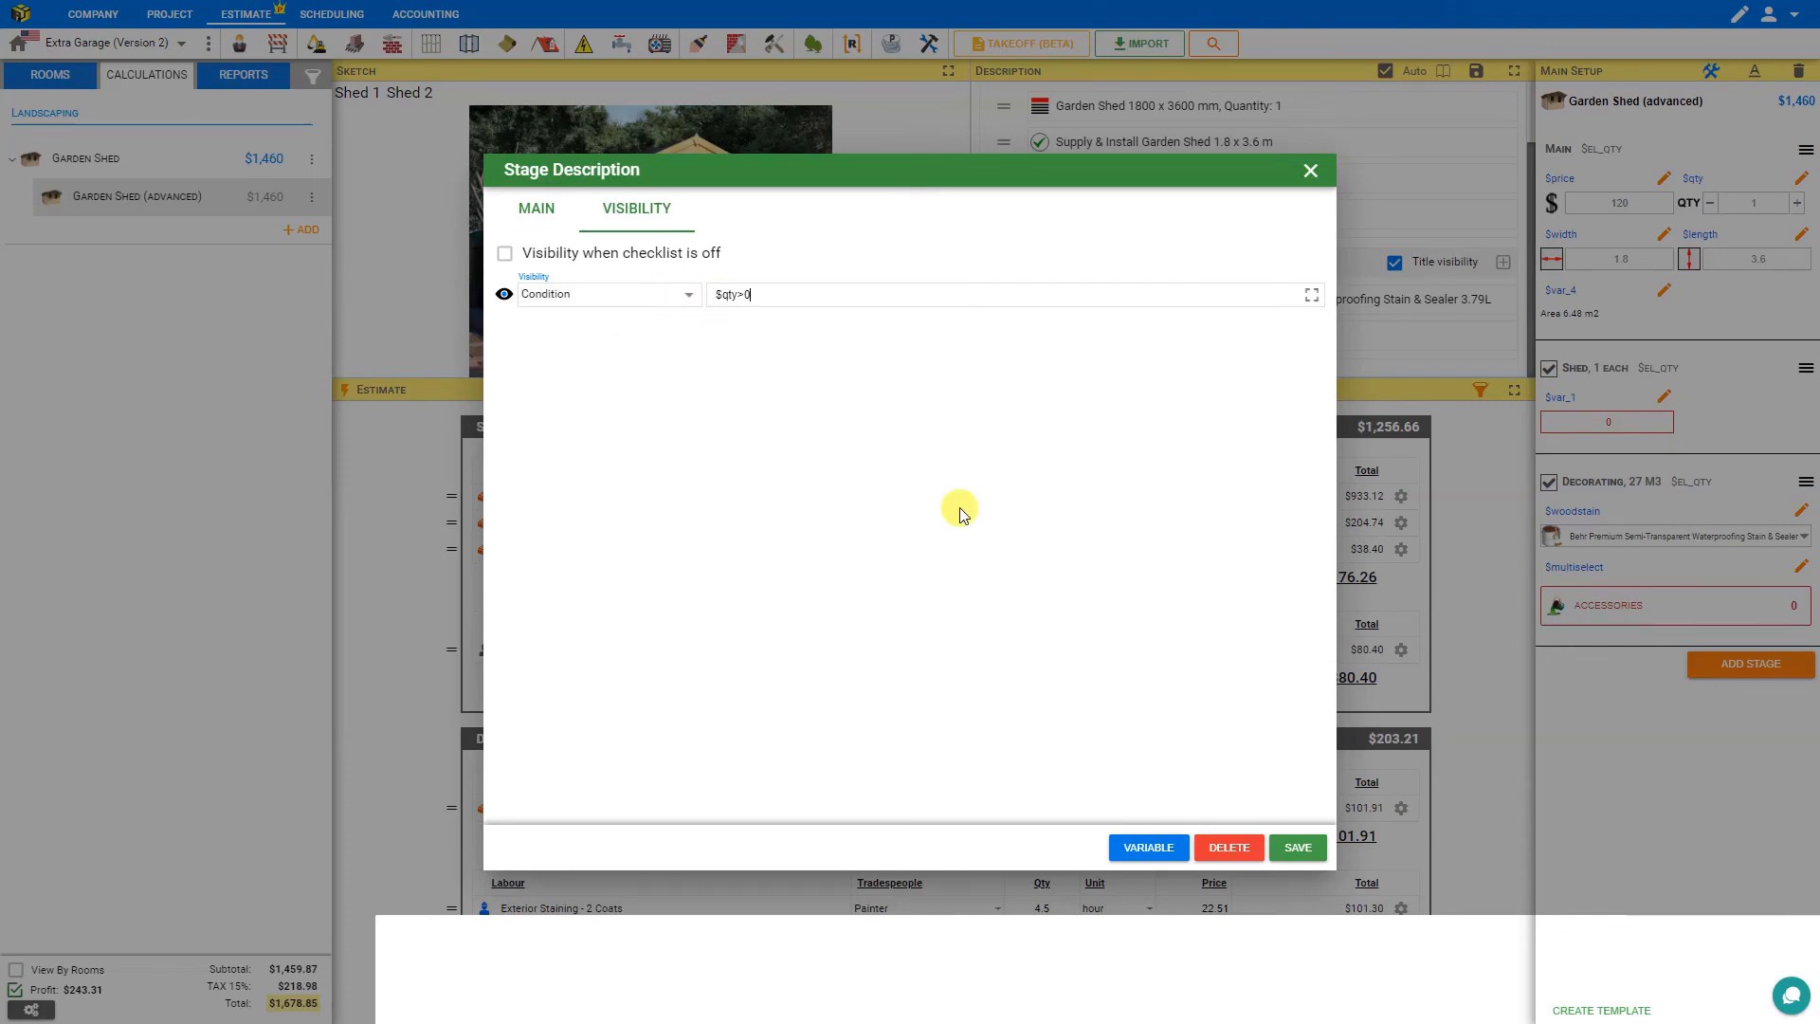
left_click(1297, 847)
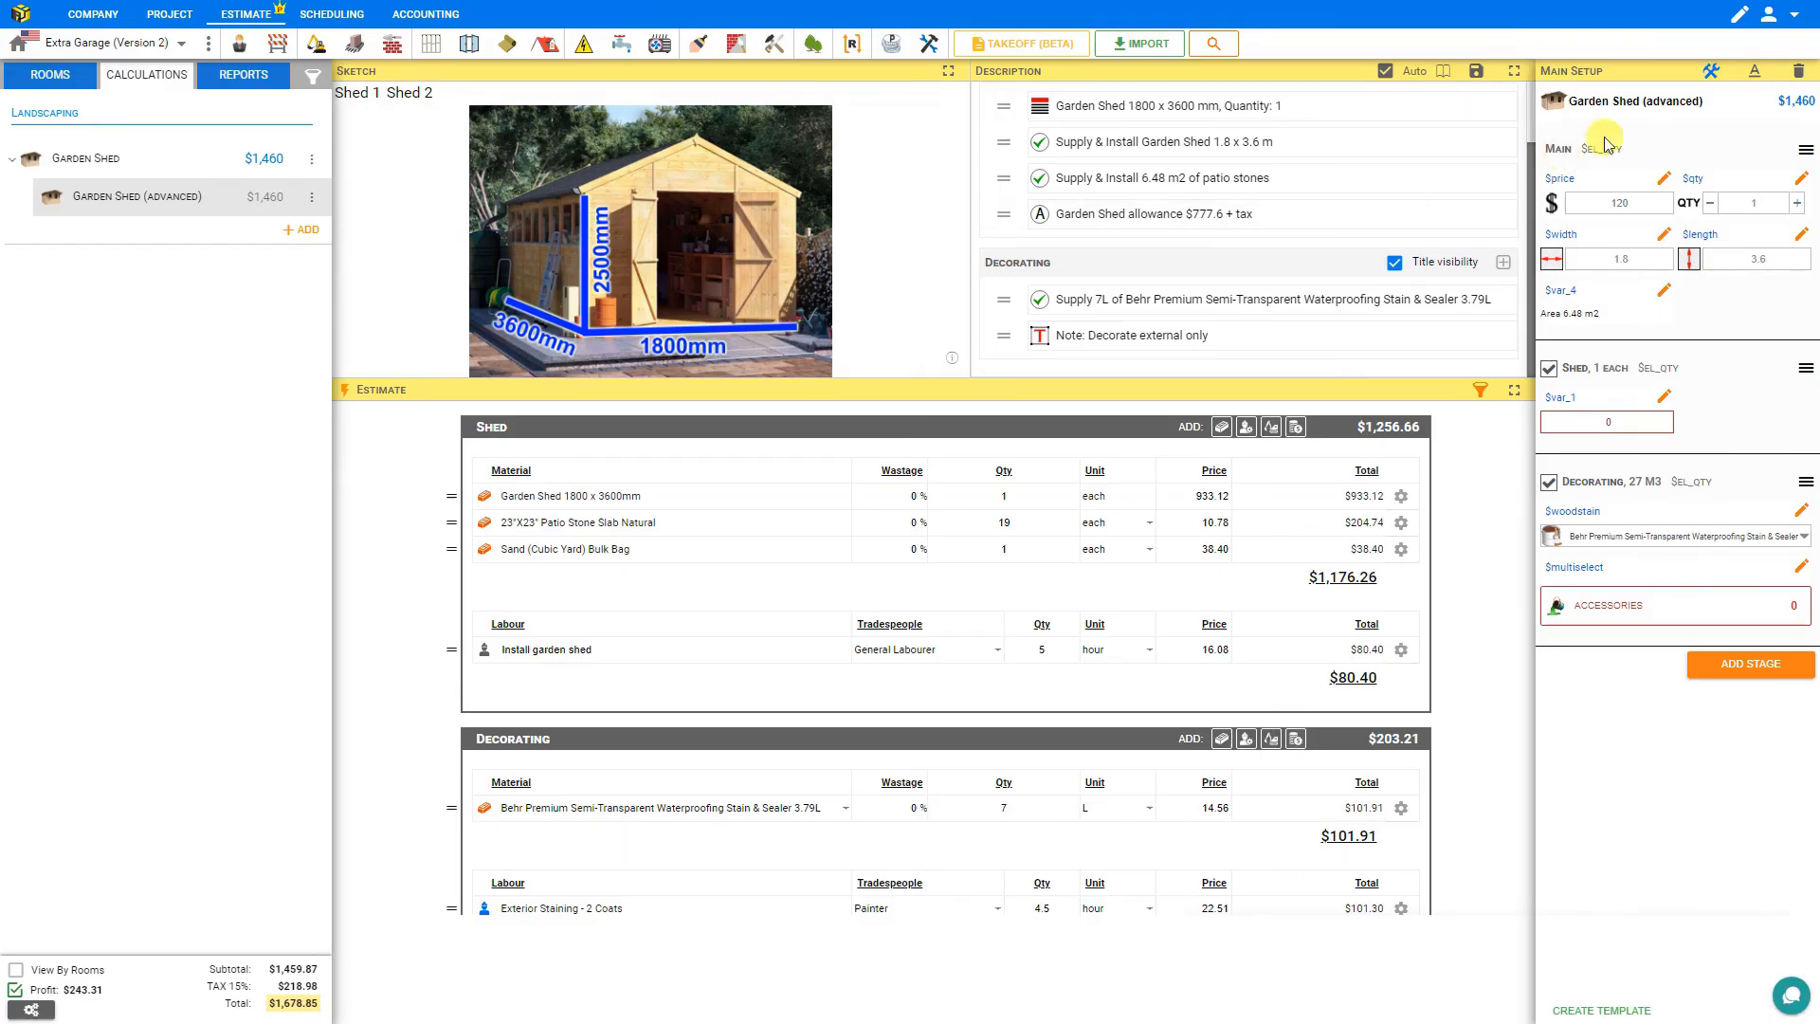
Leave edit mode and save the module as a new template in the Landscaping category.
left_click(1710, 76)
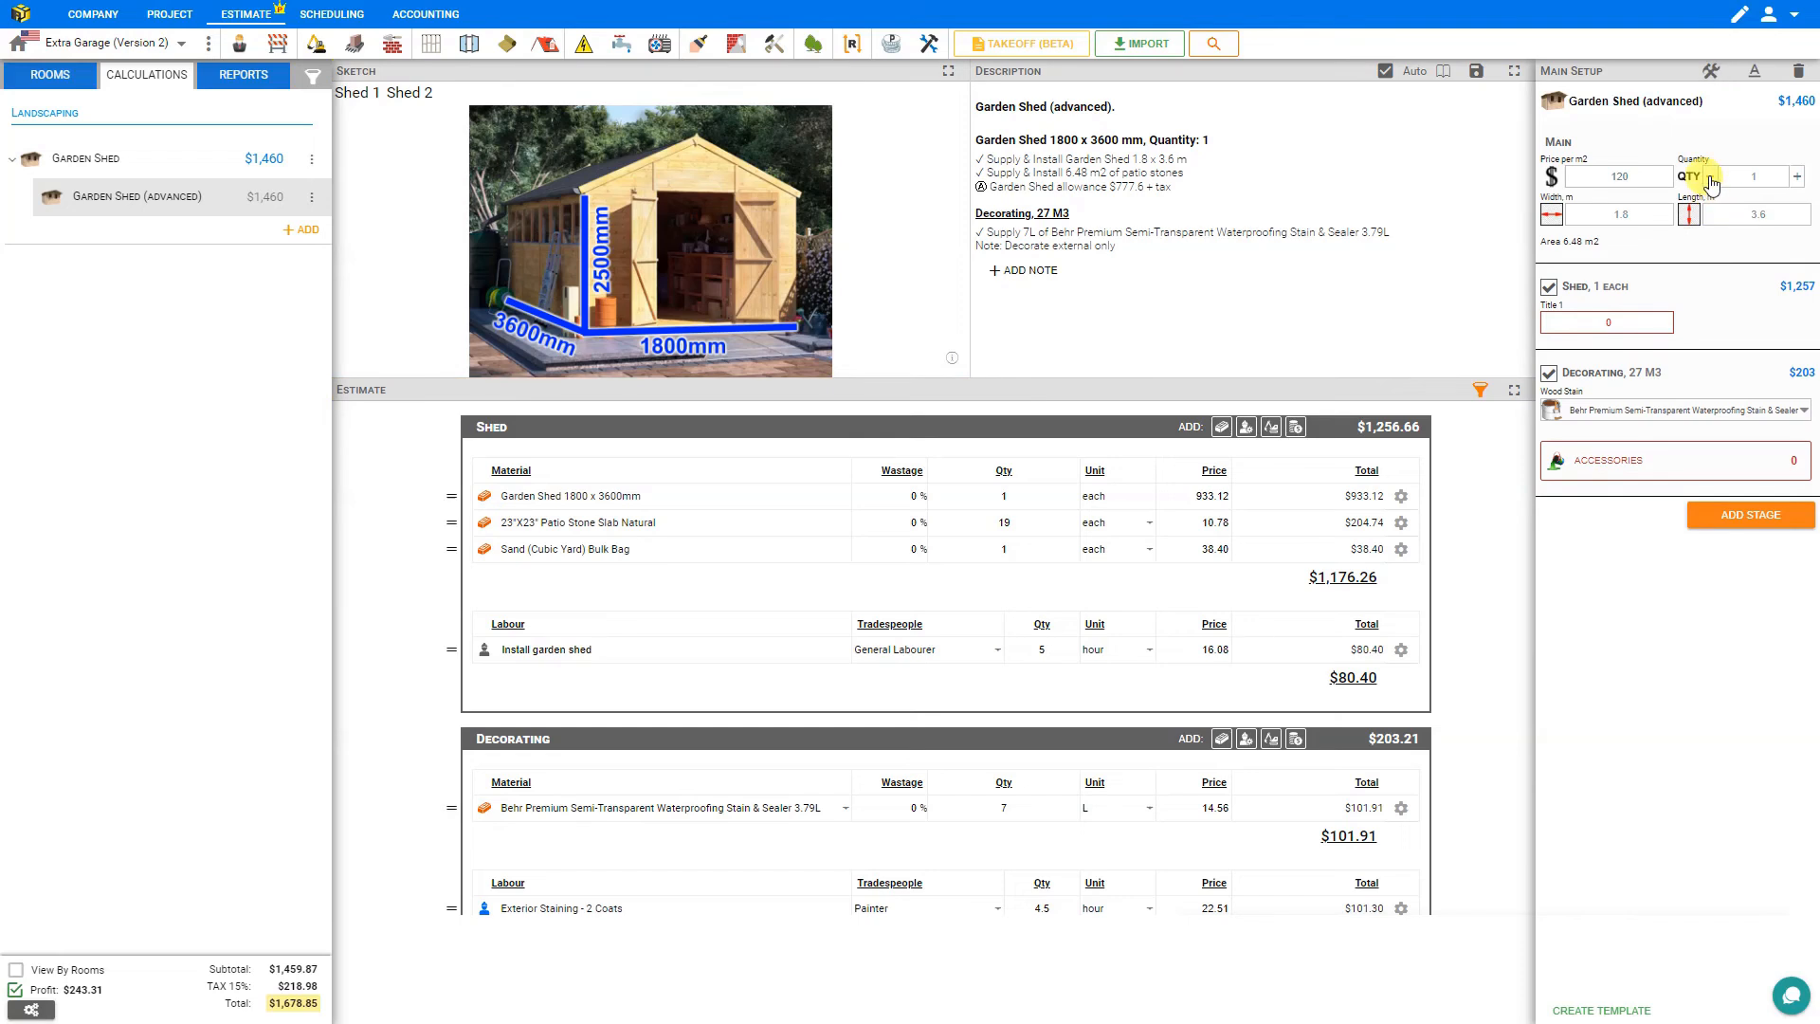
left_click(1711, 180)
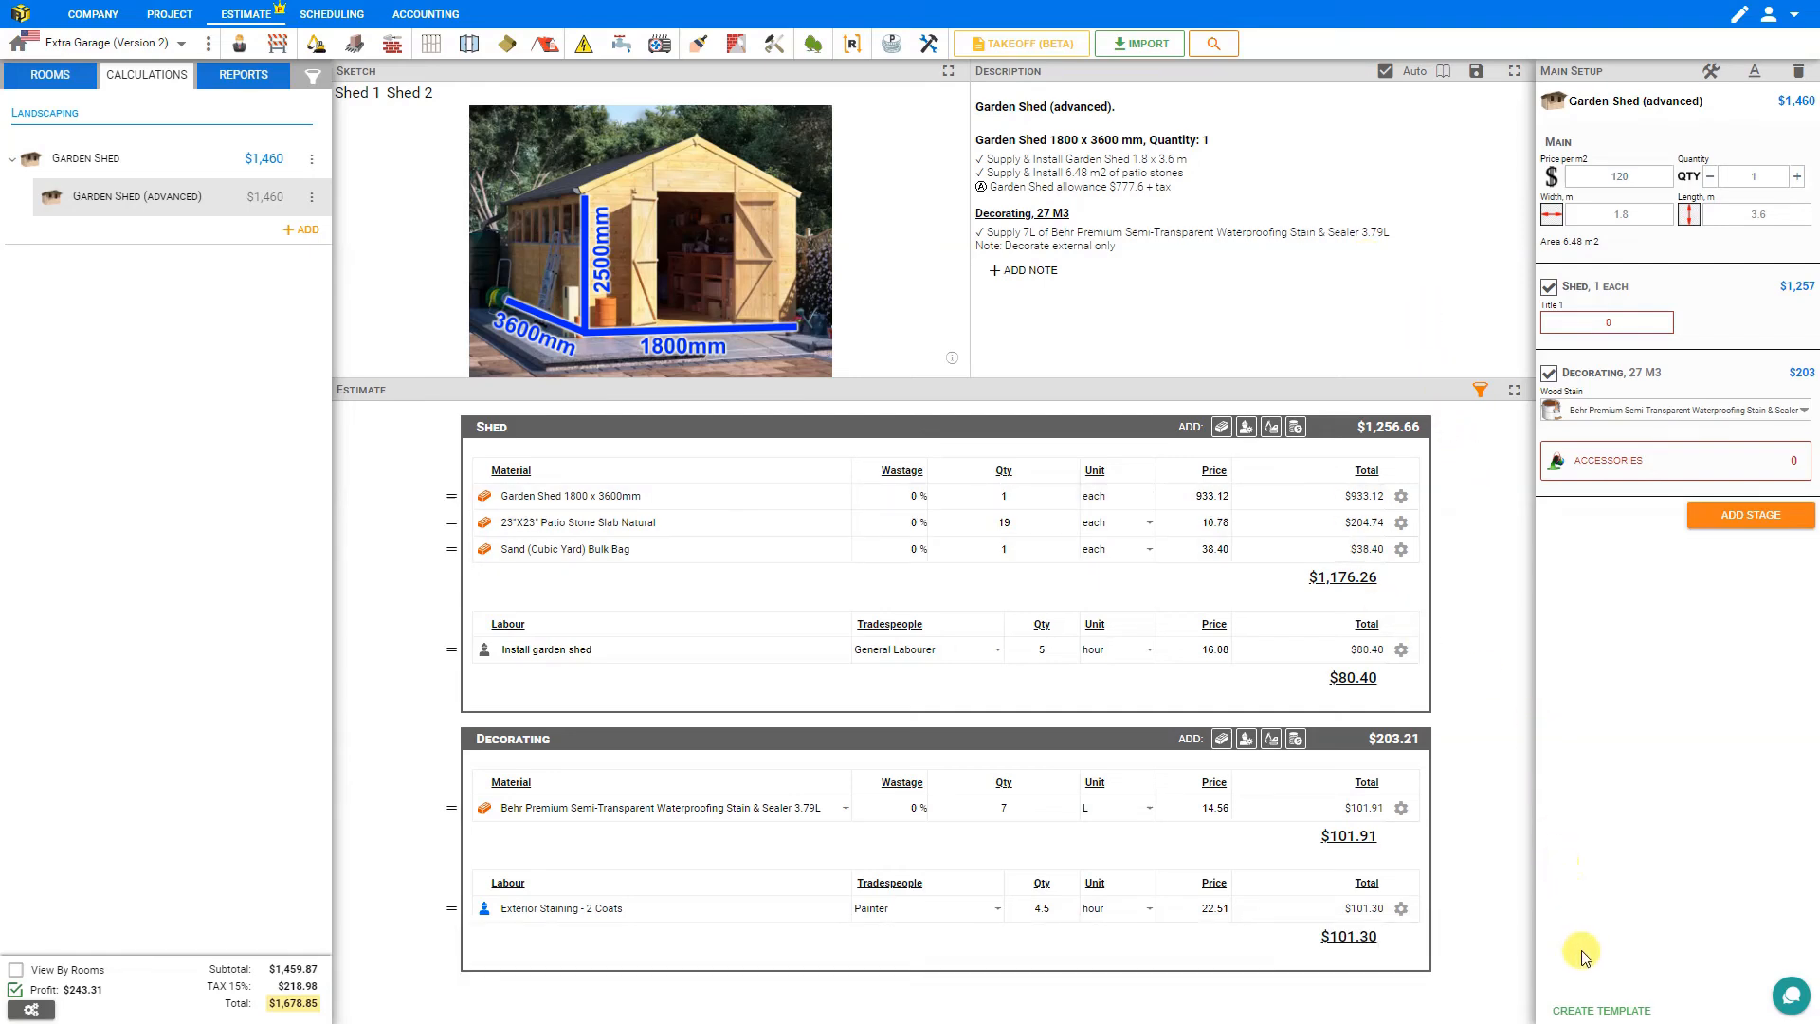
left_click(1590, 1010)
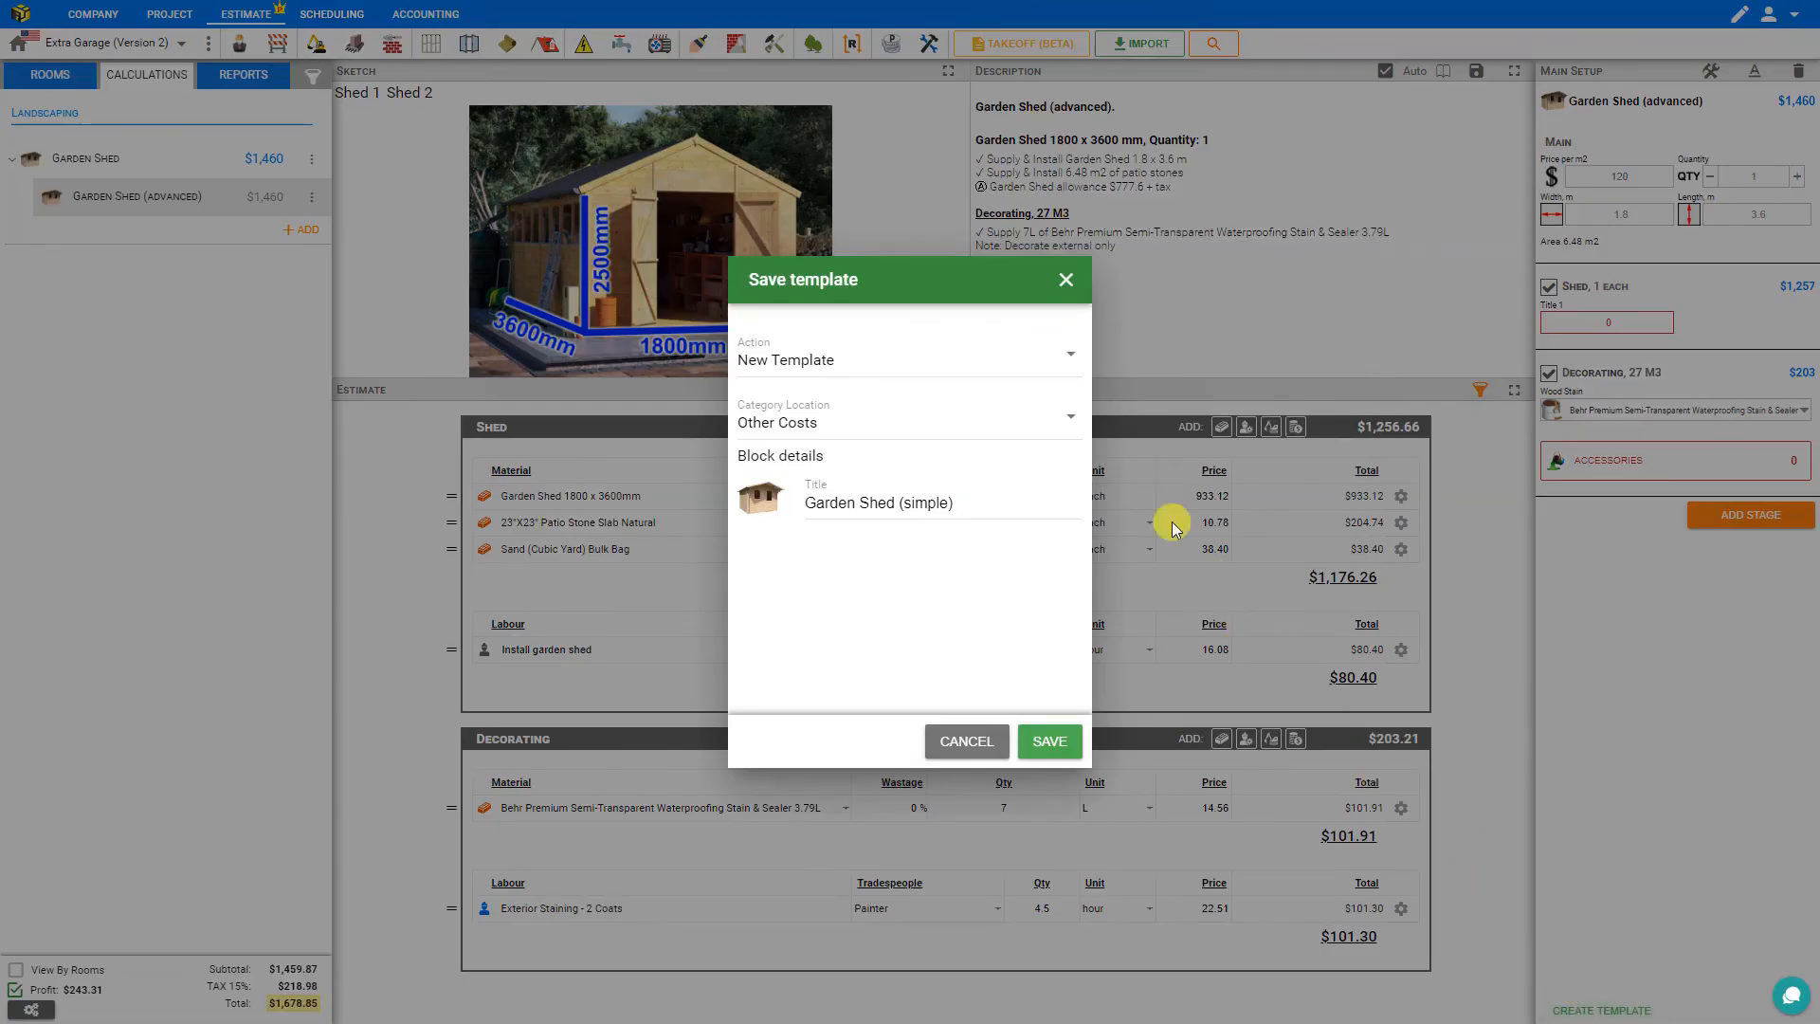
left_click(920, 357)
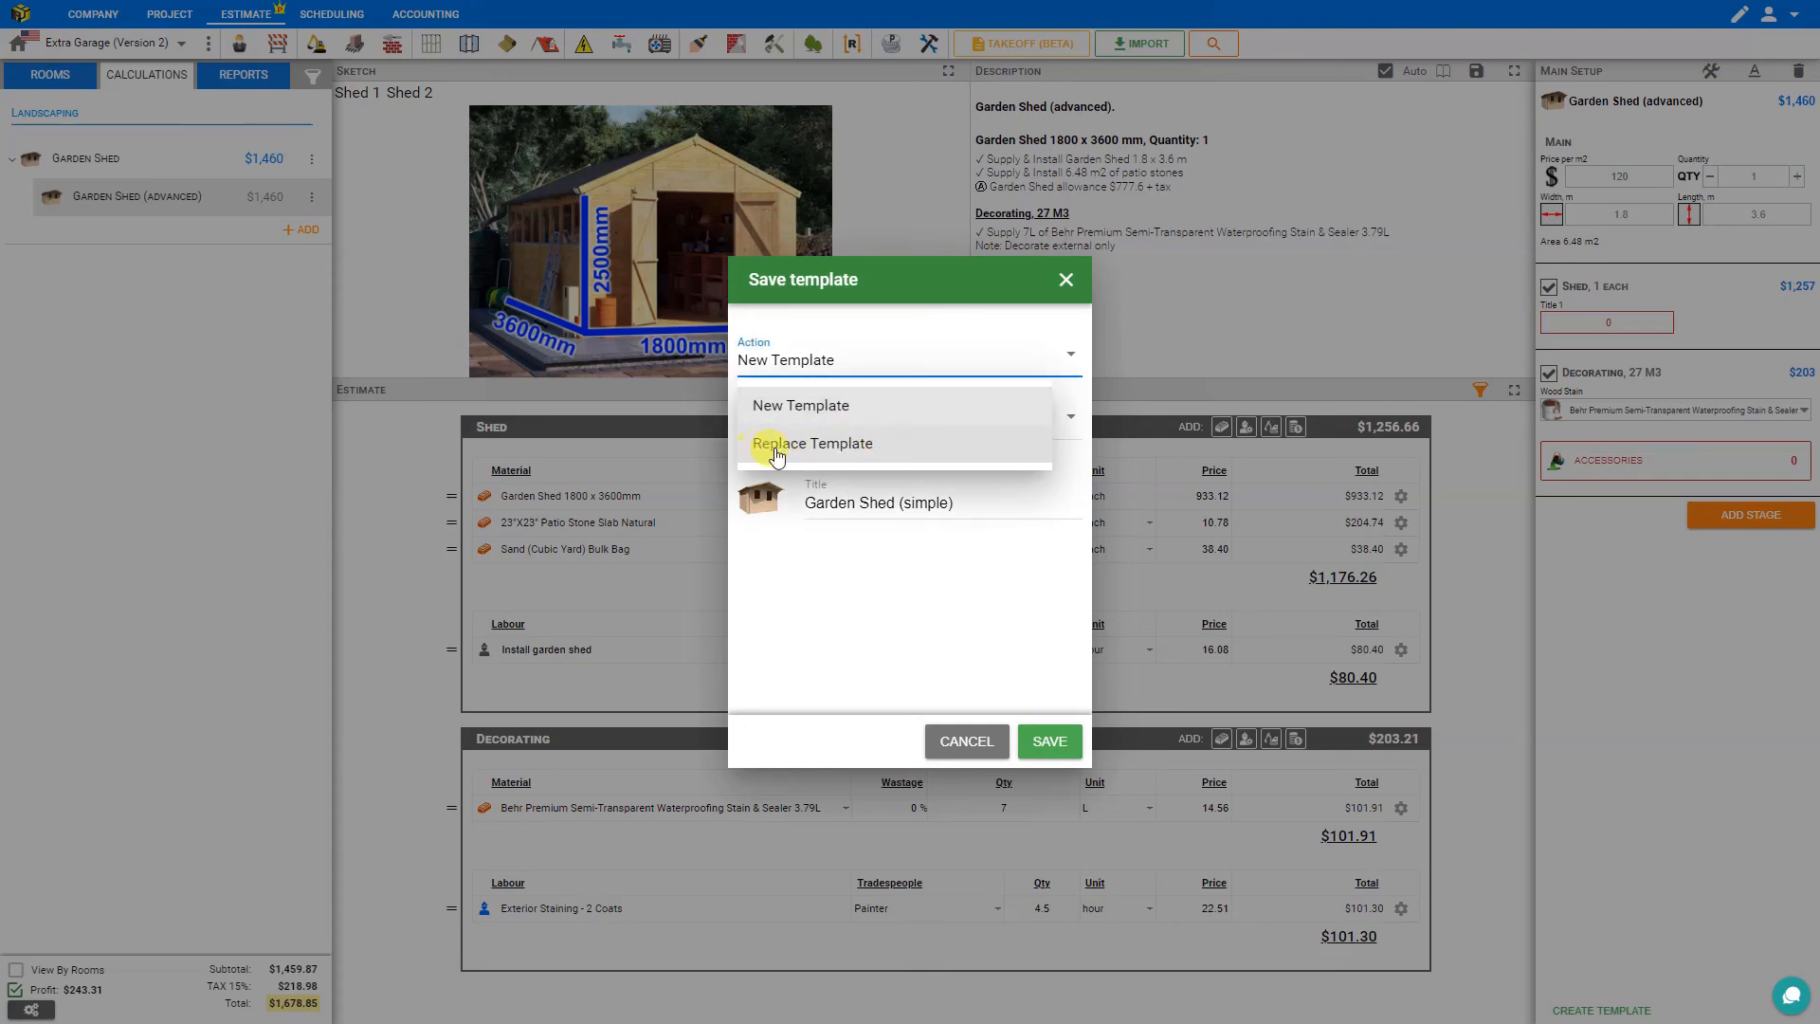
left_click(821, 405)
left_click(833, 415)
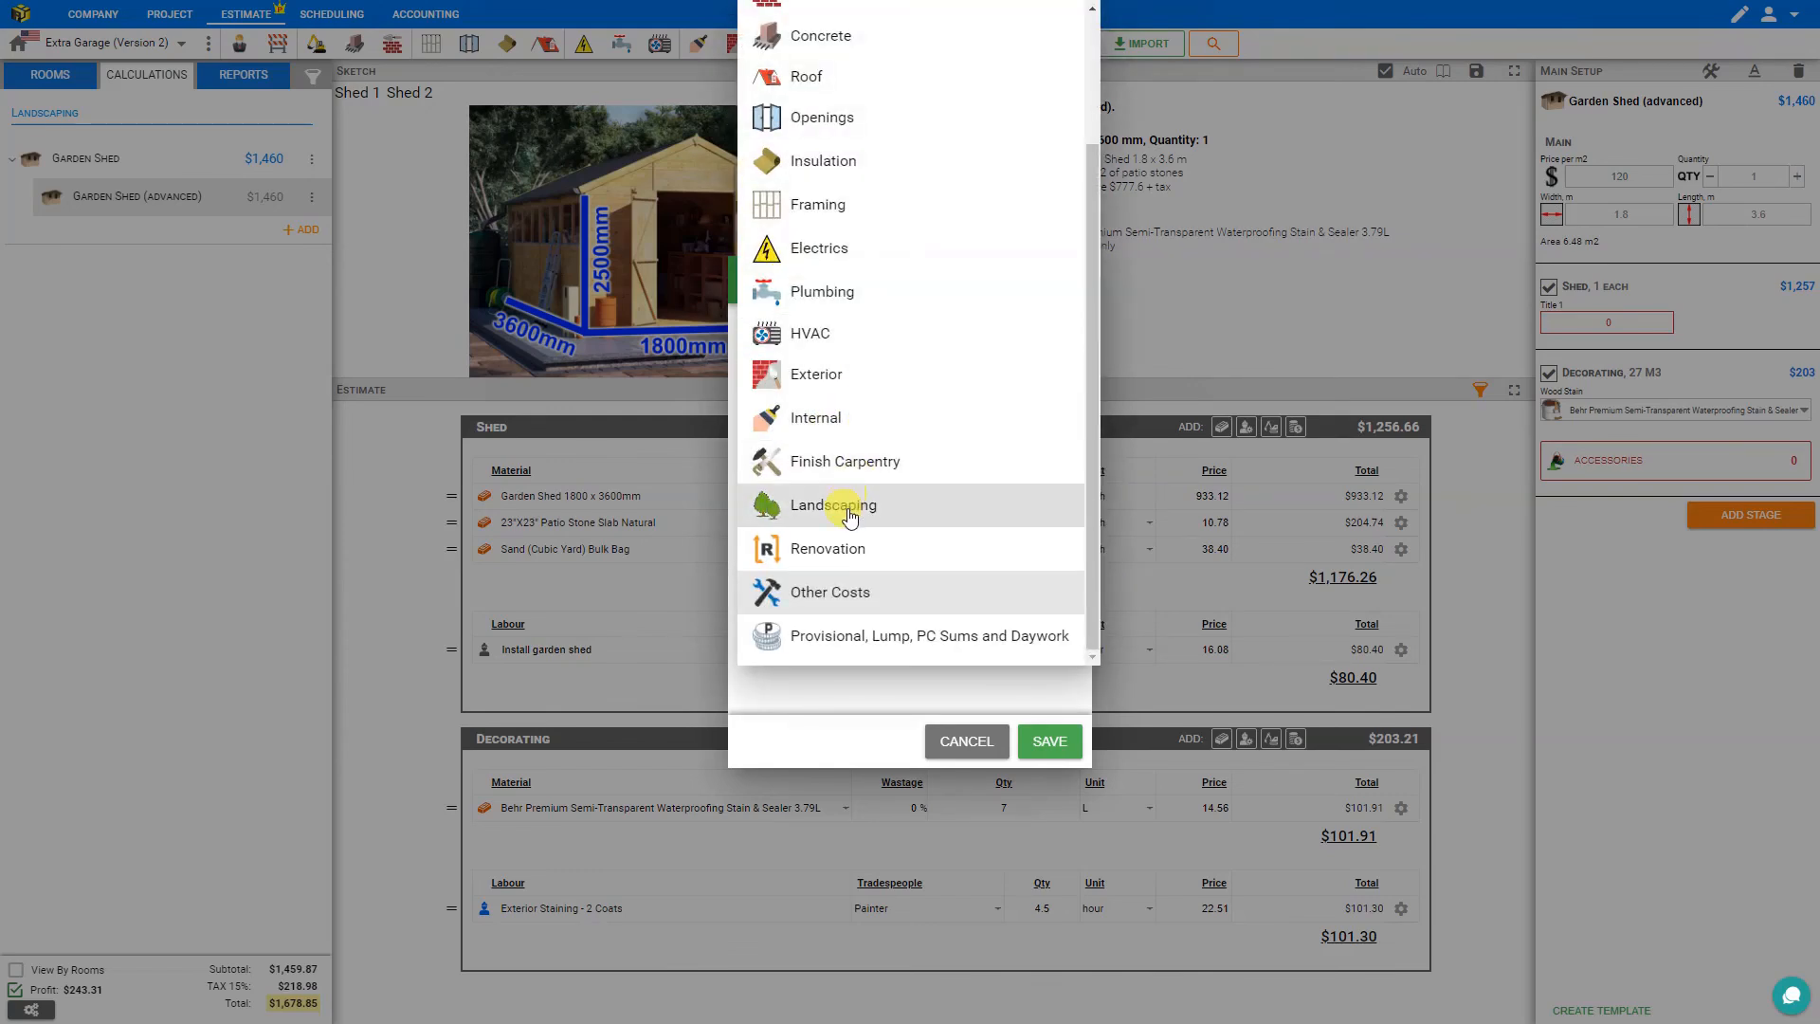
left_click(850, 515)
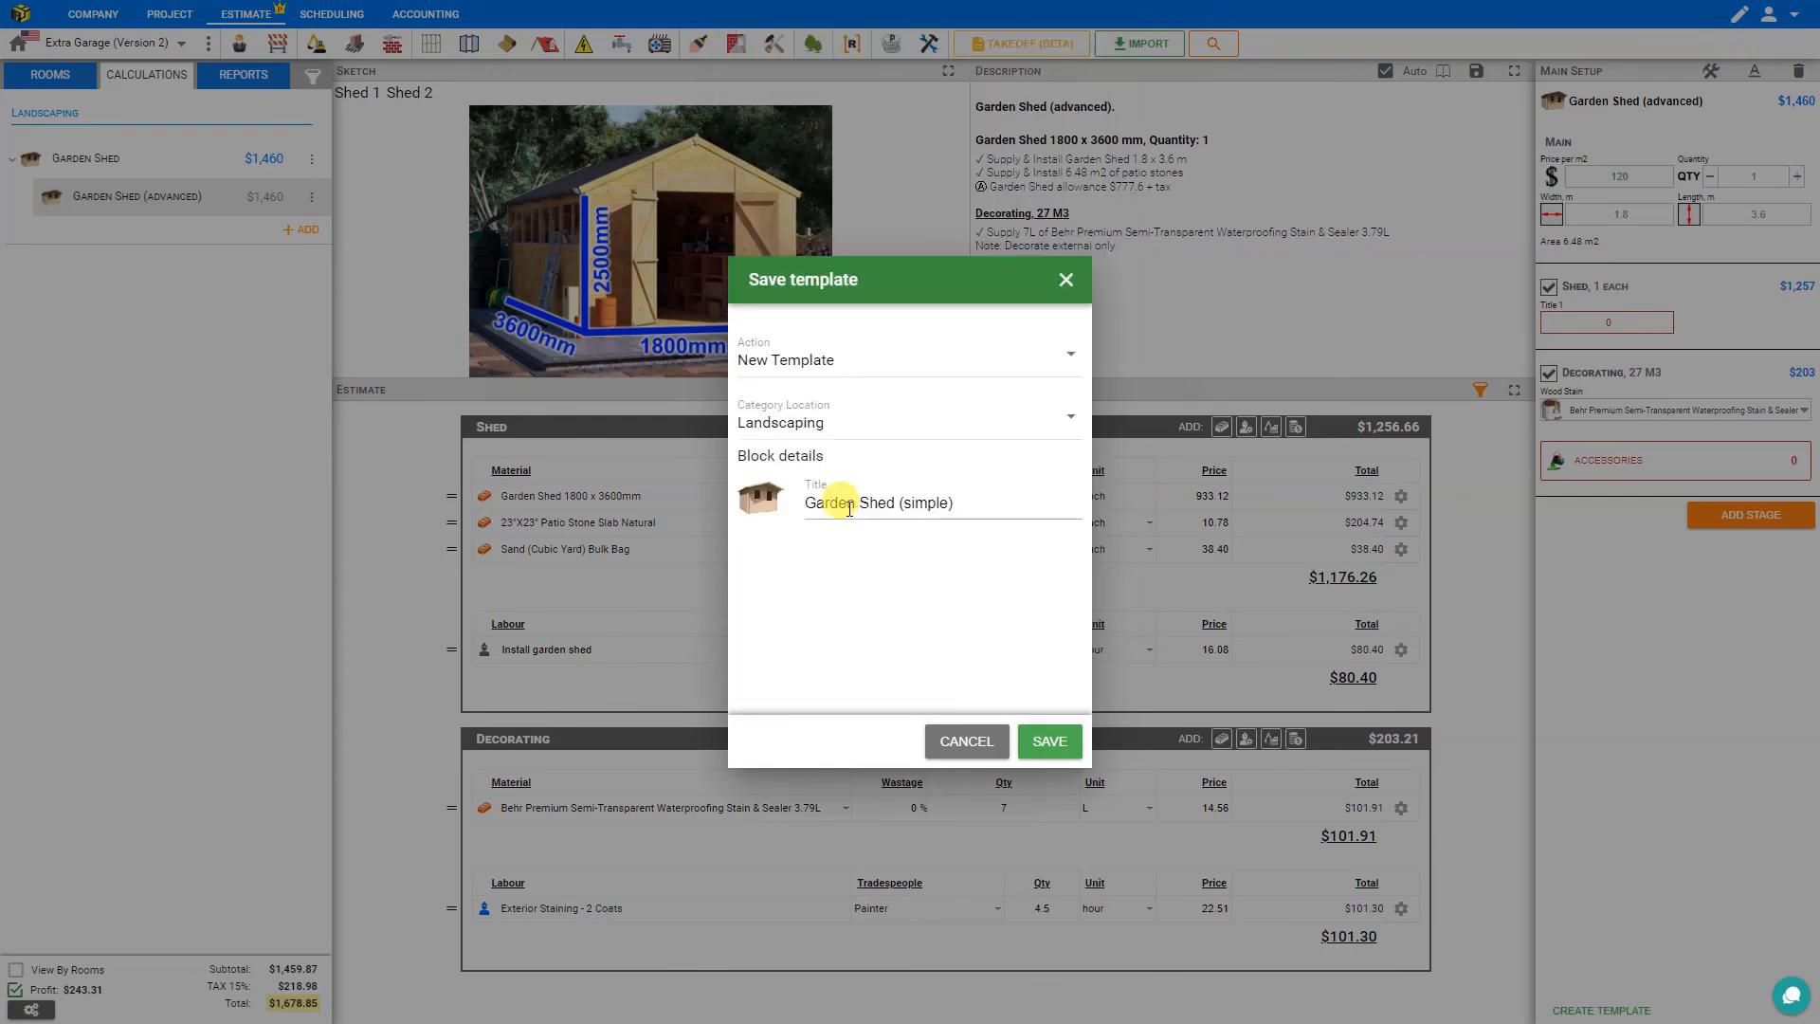
left_click(924, 502)
key("shift+Home")
left_click(924, 503)
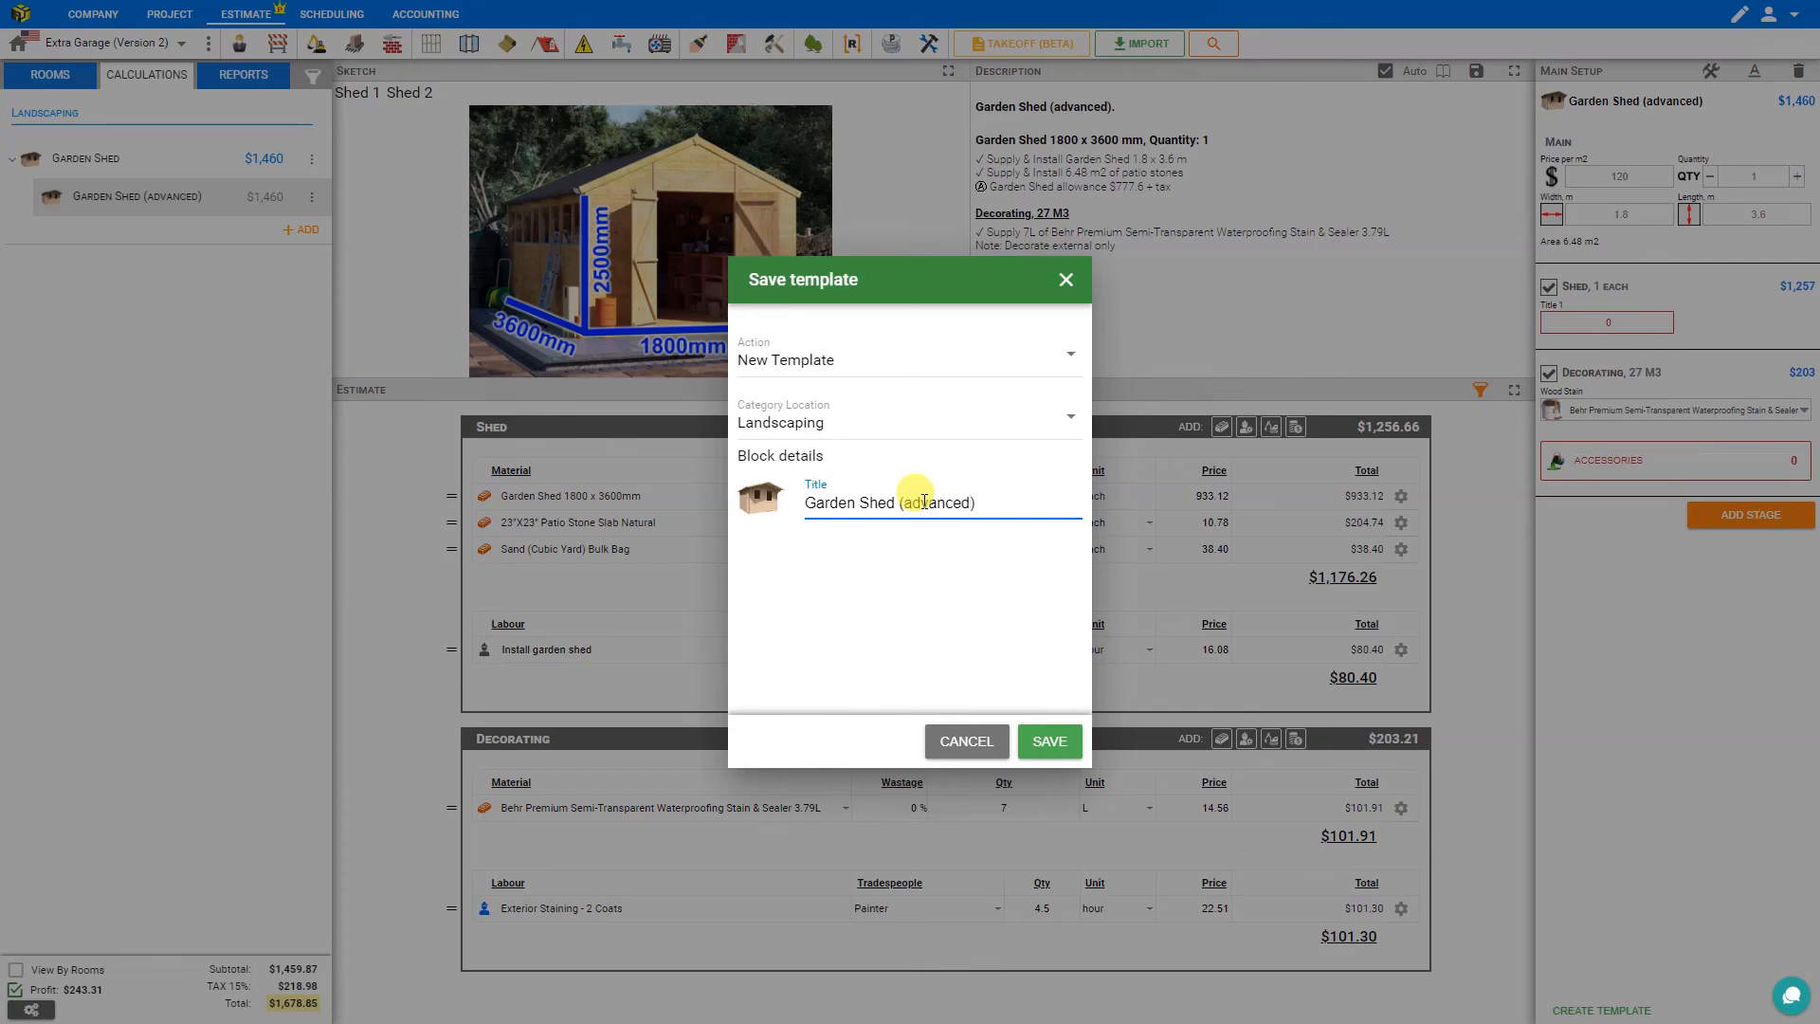
left_click(1051, 742)
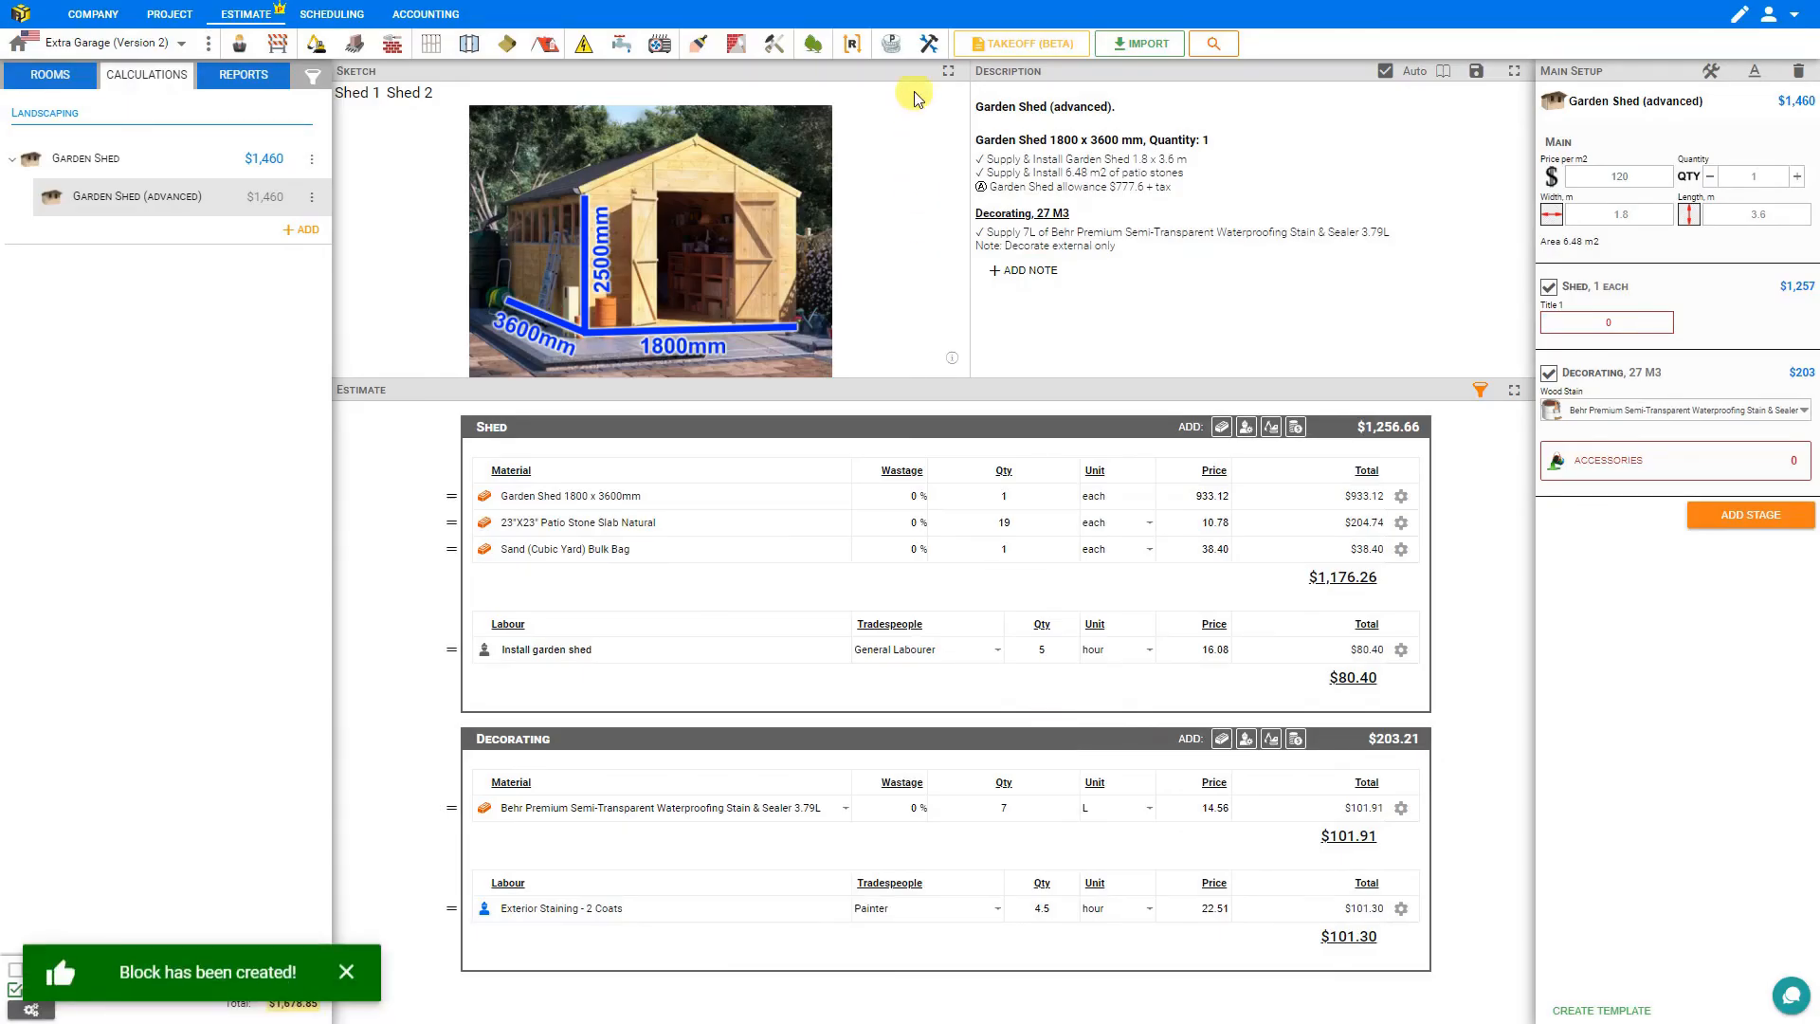
Delete the existing Garden Shed folder from the estimate.
left_click(814, 44)
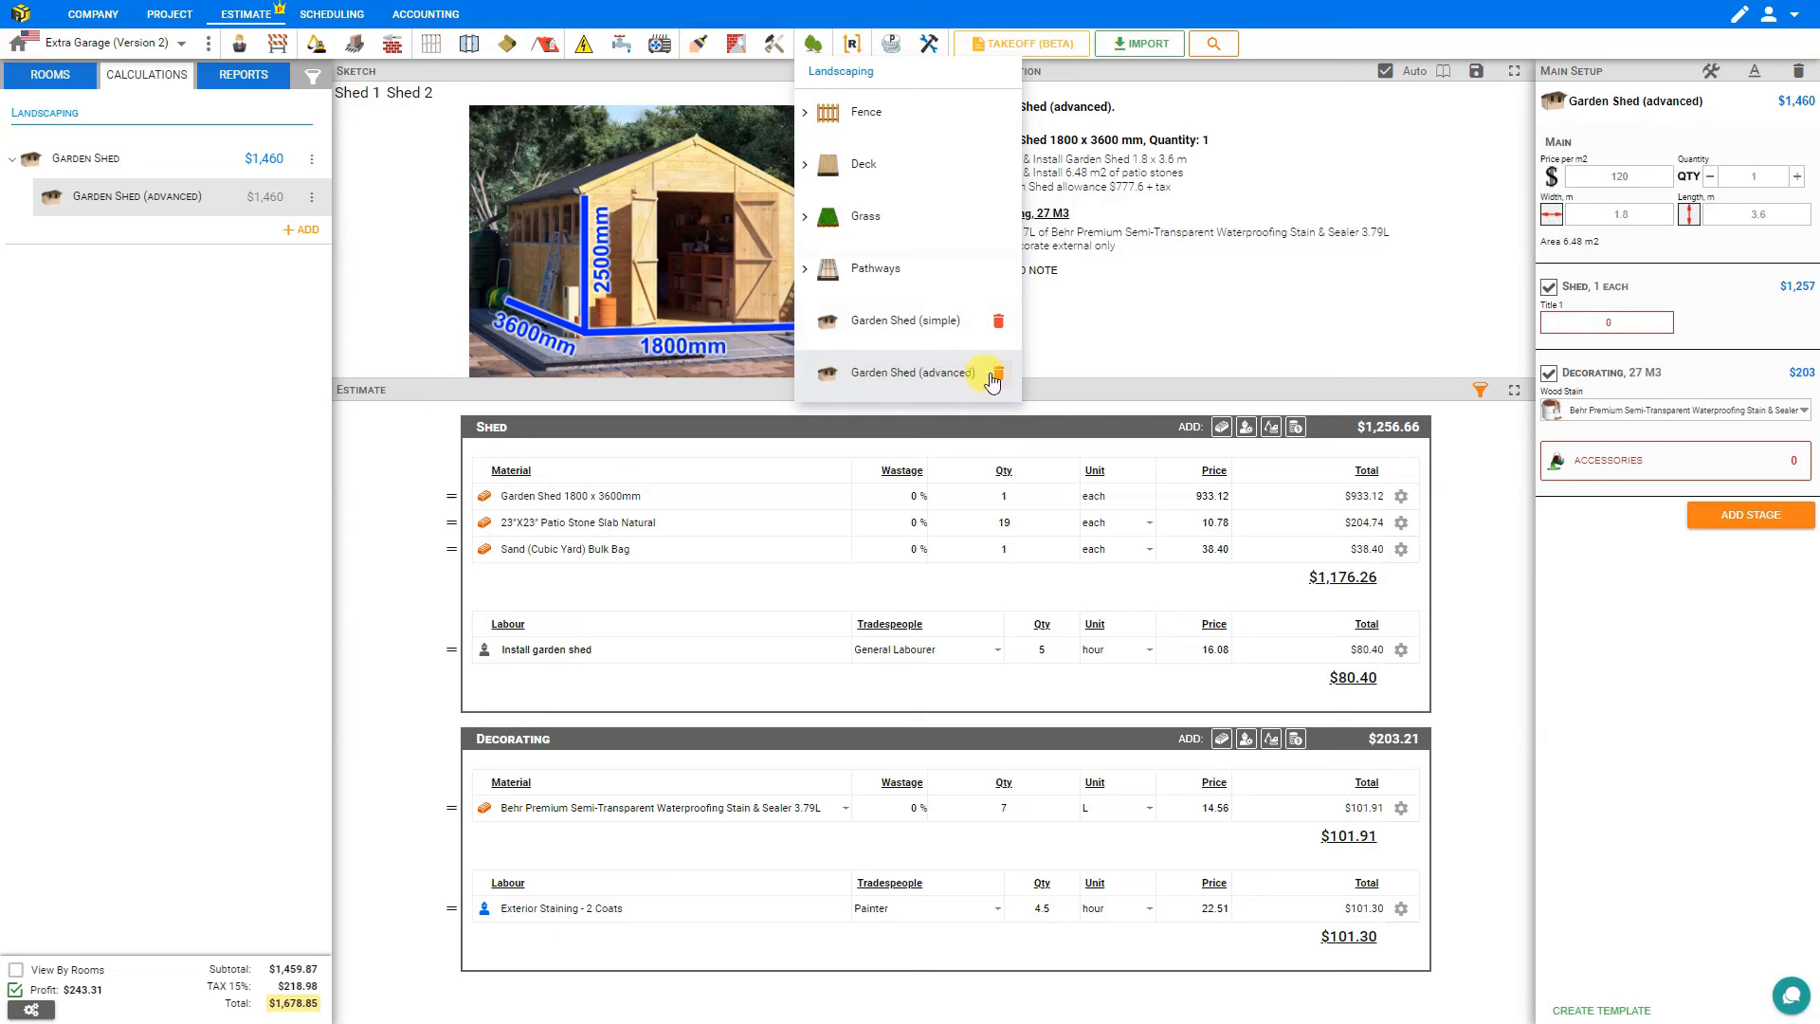
left_click(312, 158)
left_click(375, 307)
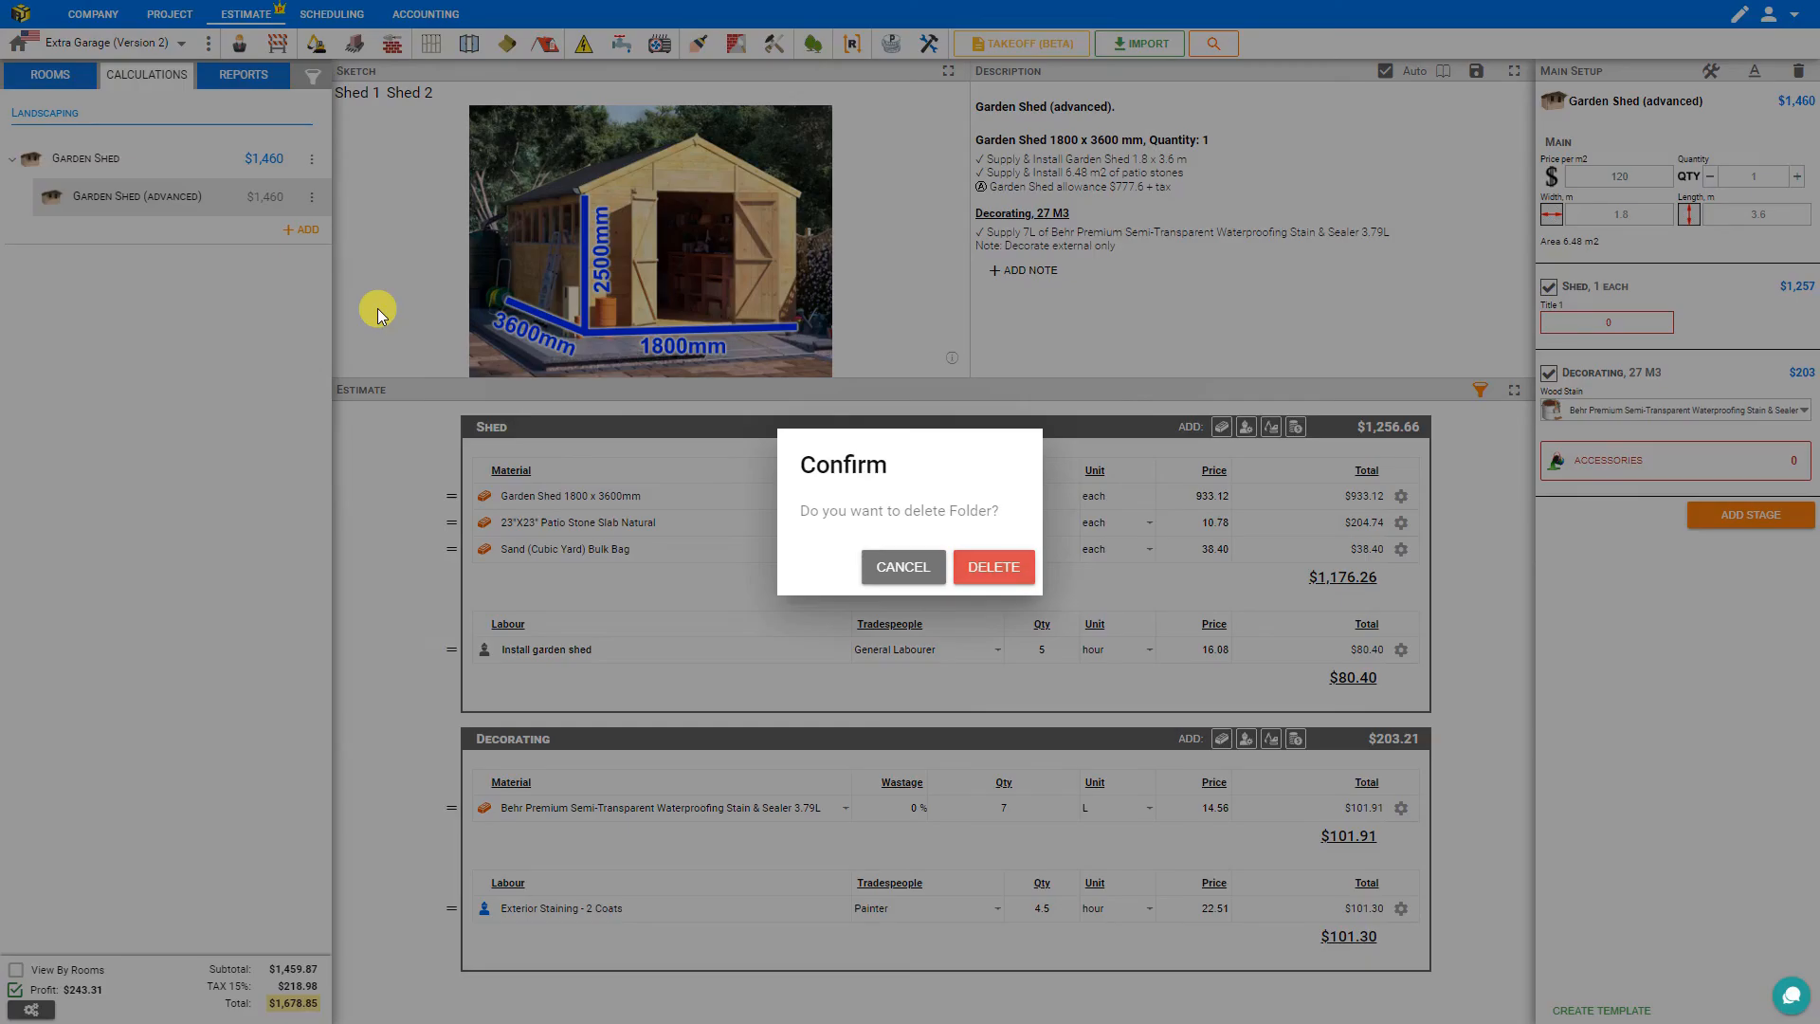
left_click(995, 567)
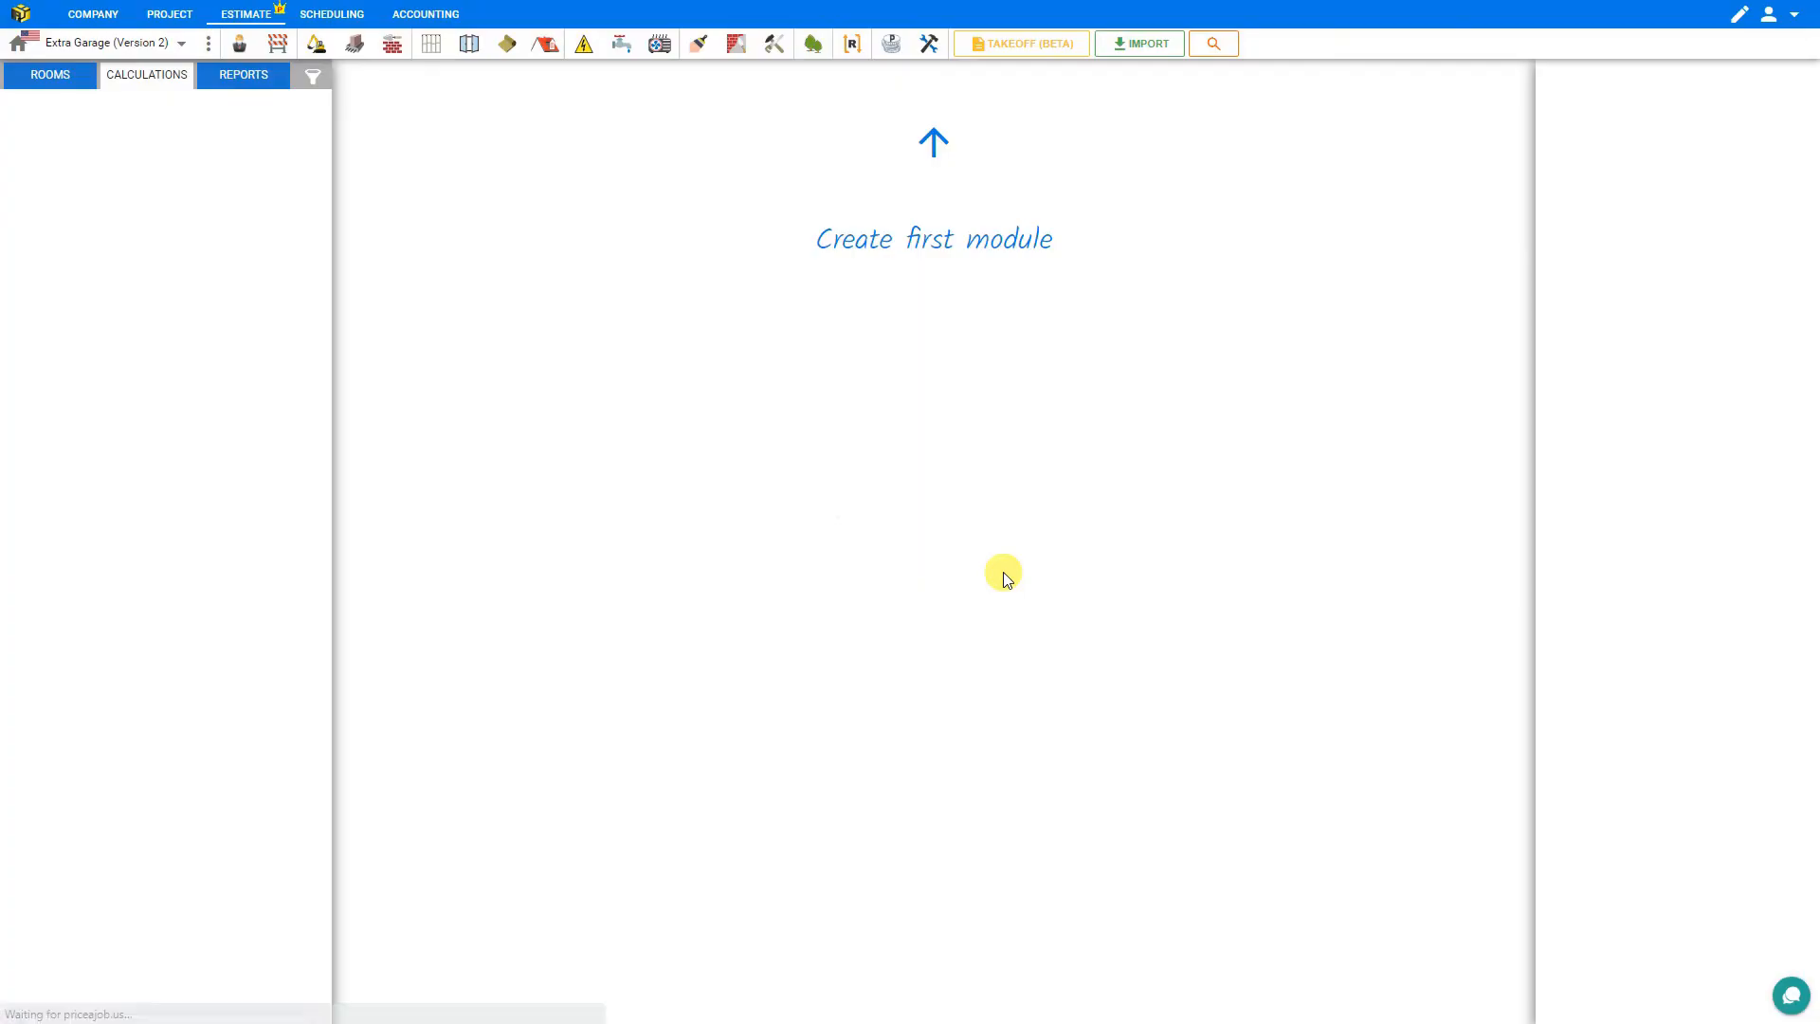
Insert the Garden Shed (advanced) template as a new module, set its quantity to 1, and preview the quote report.
left_click(813, 45)
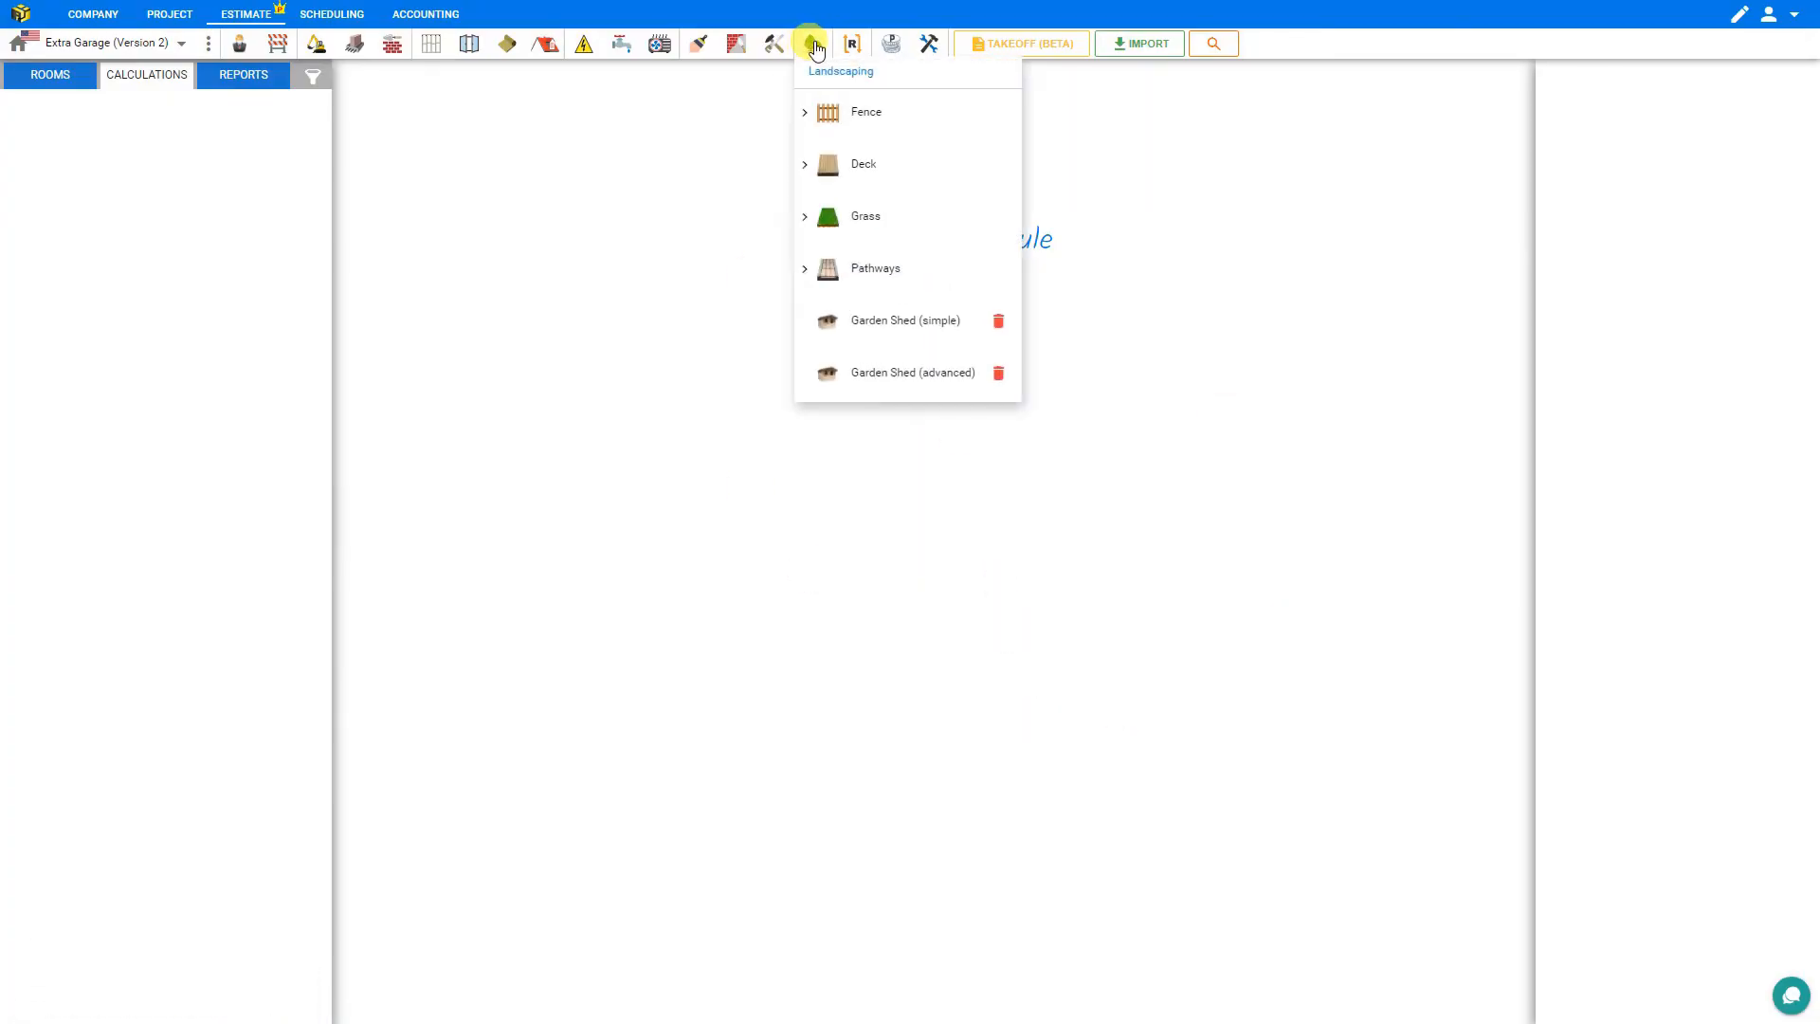
left_click(894, 376)
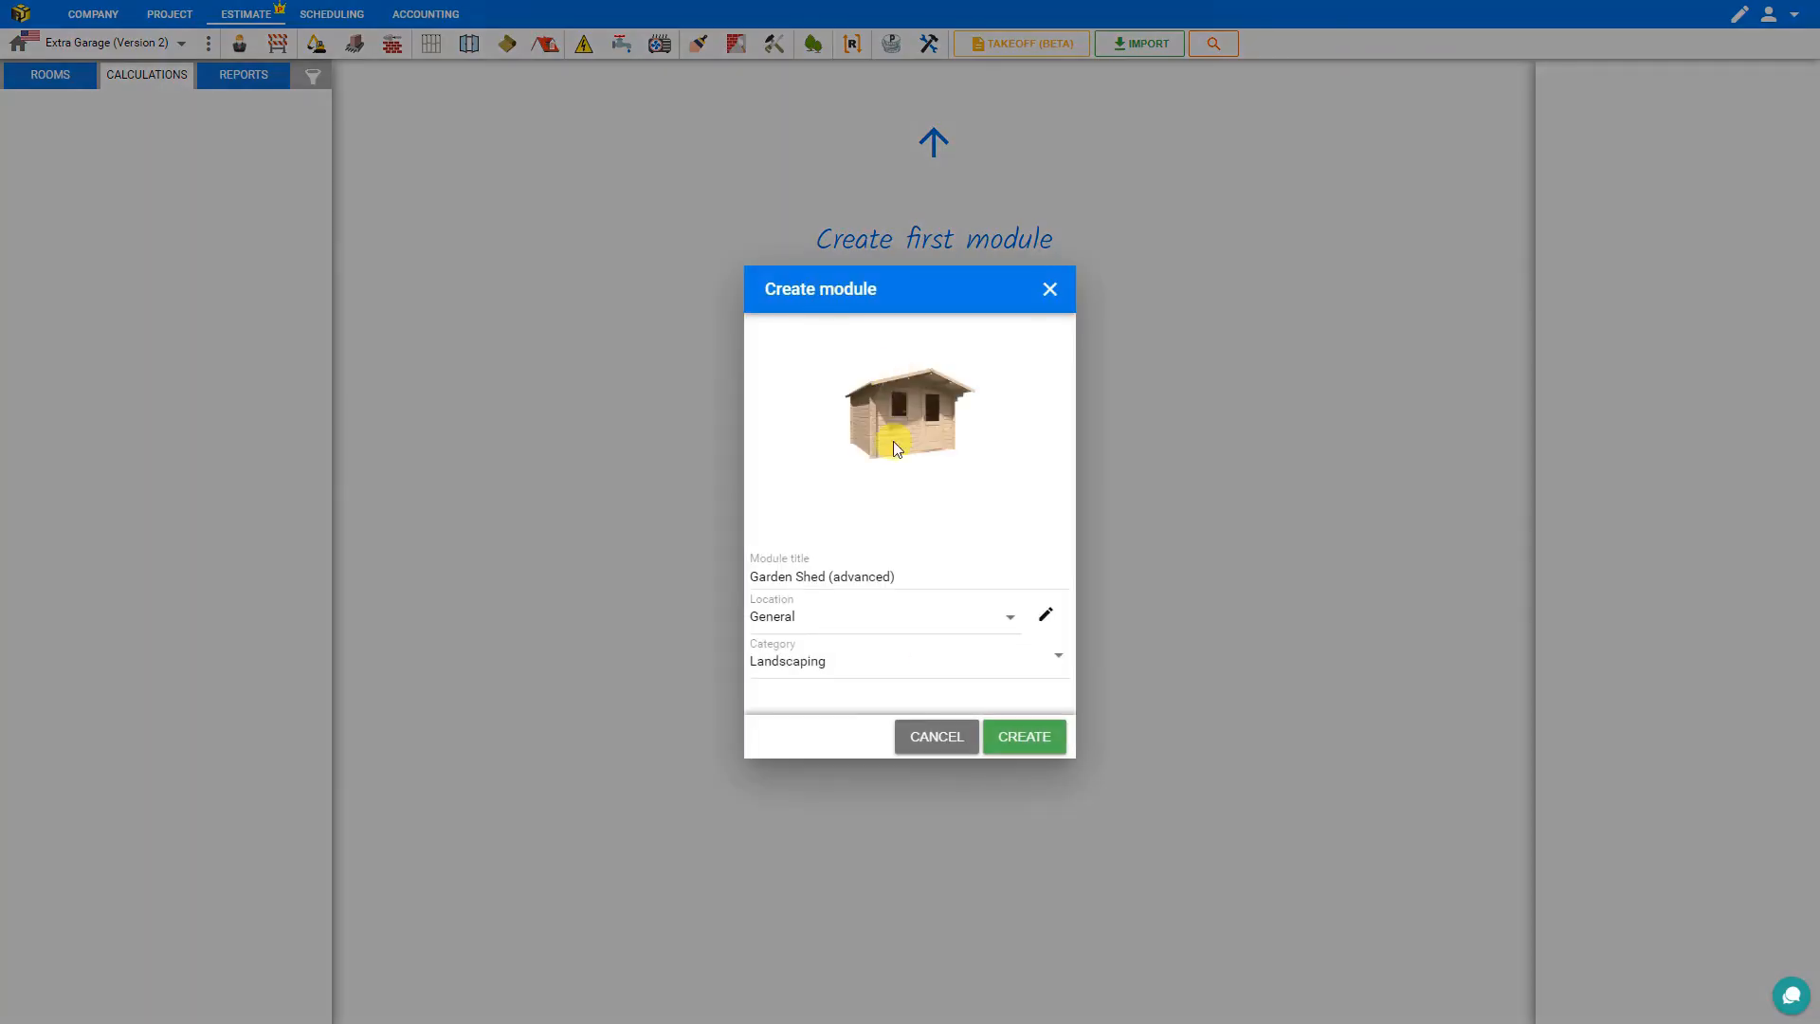
left_click(1018, 742)
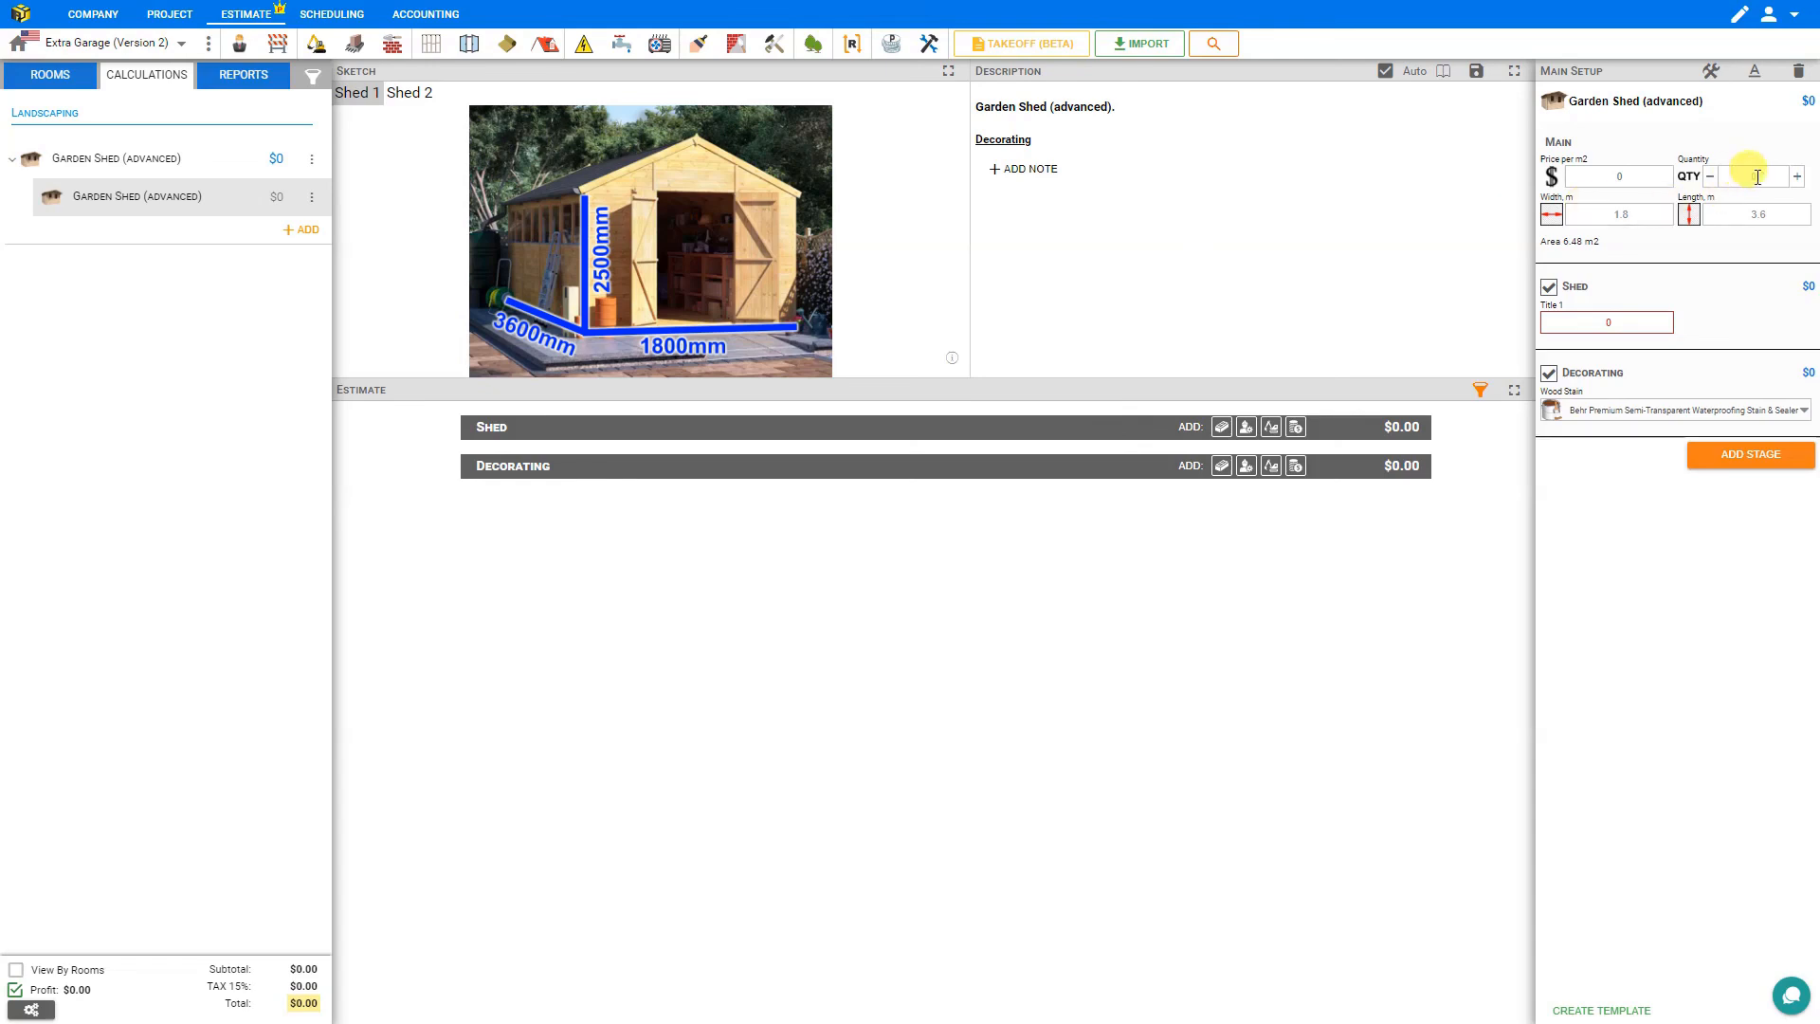
left_click(1797, 178)
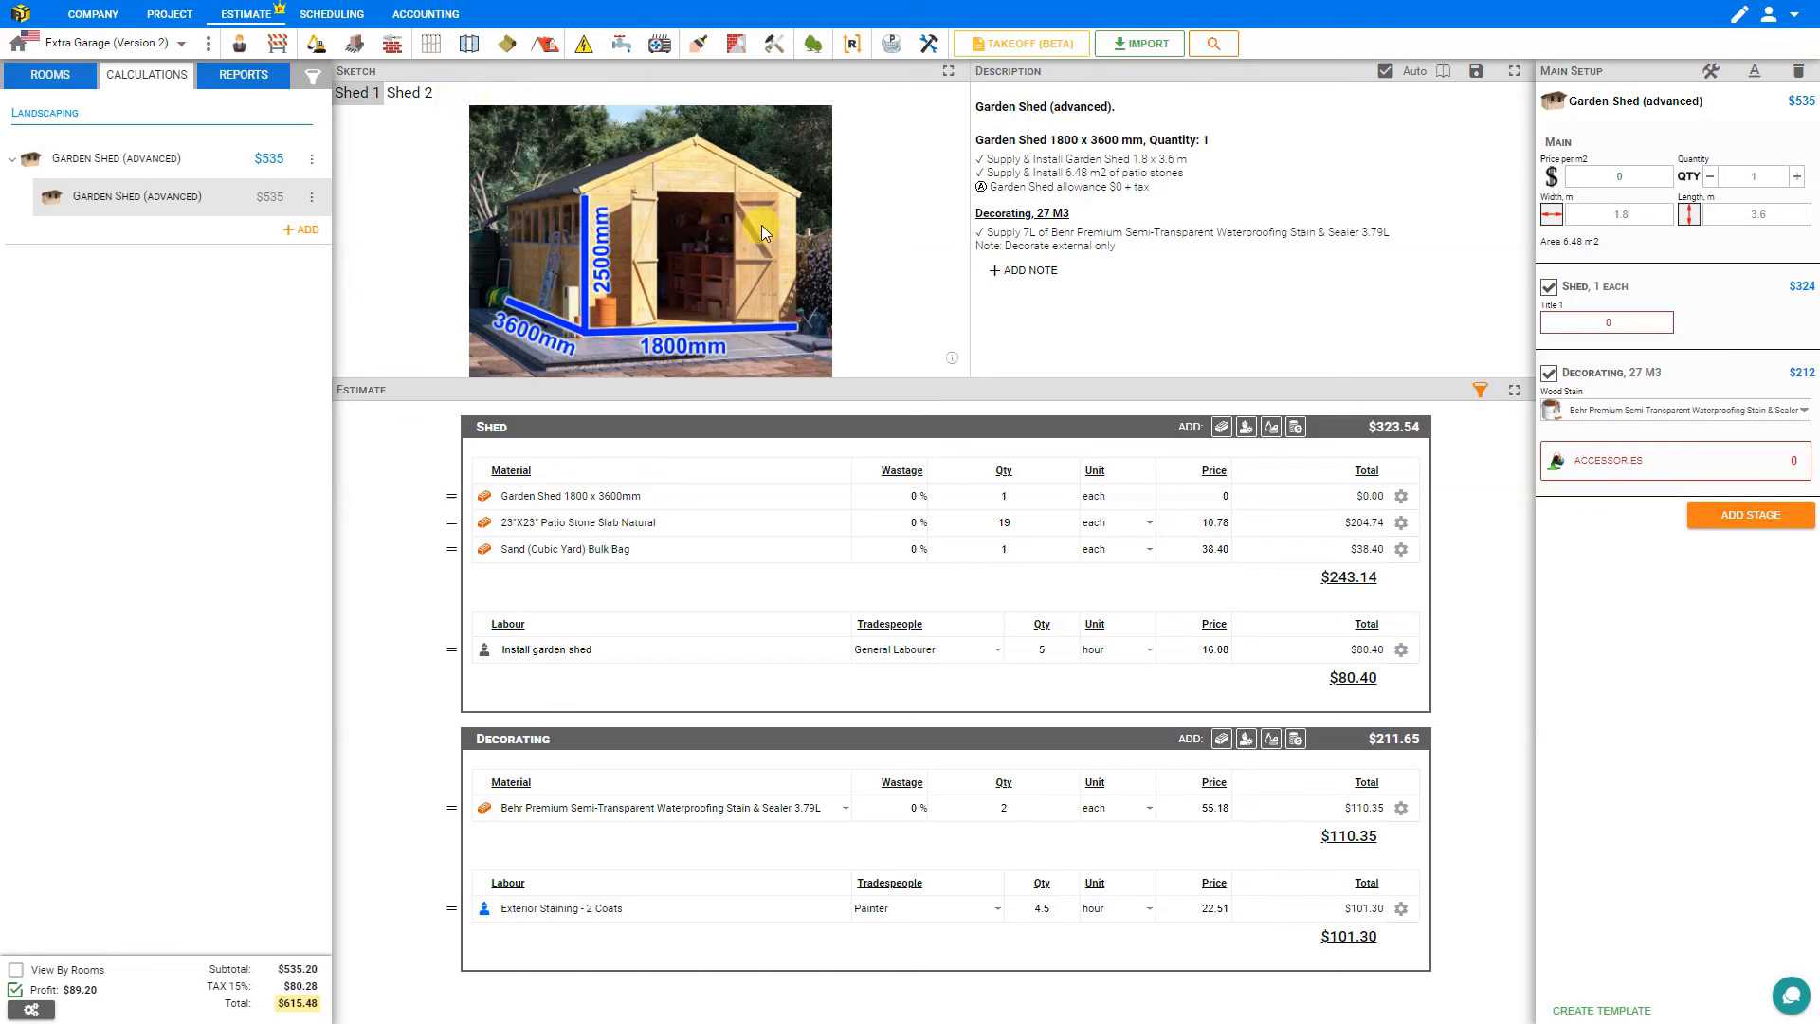
left_click(234, 79)
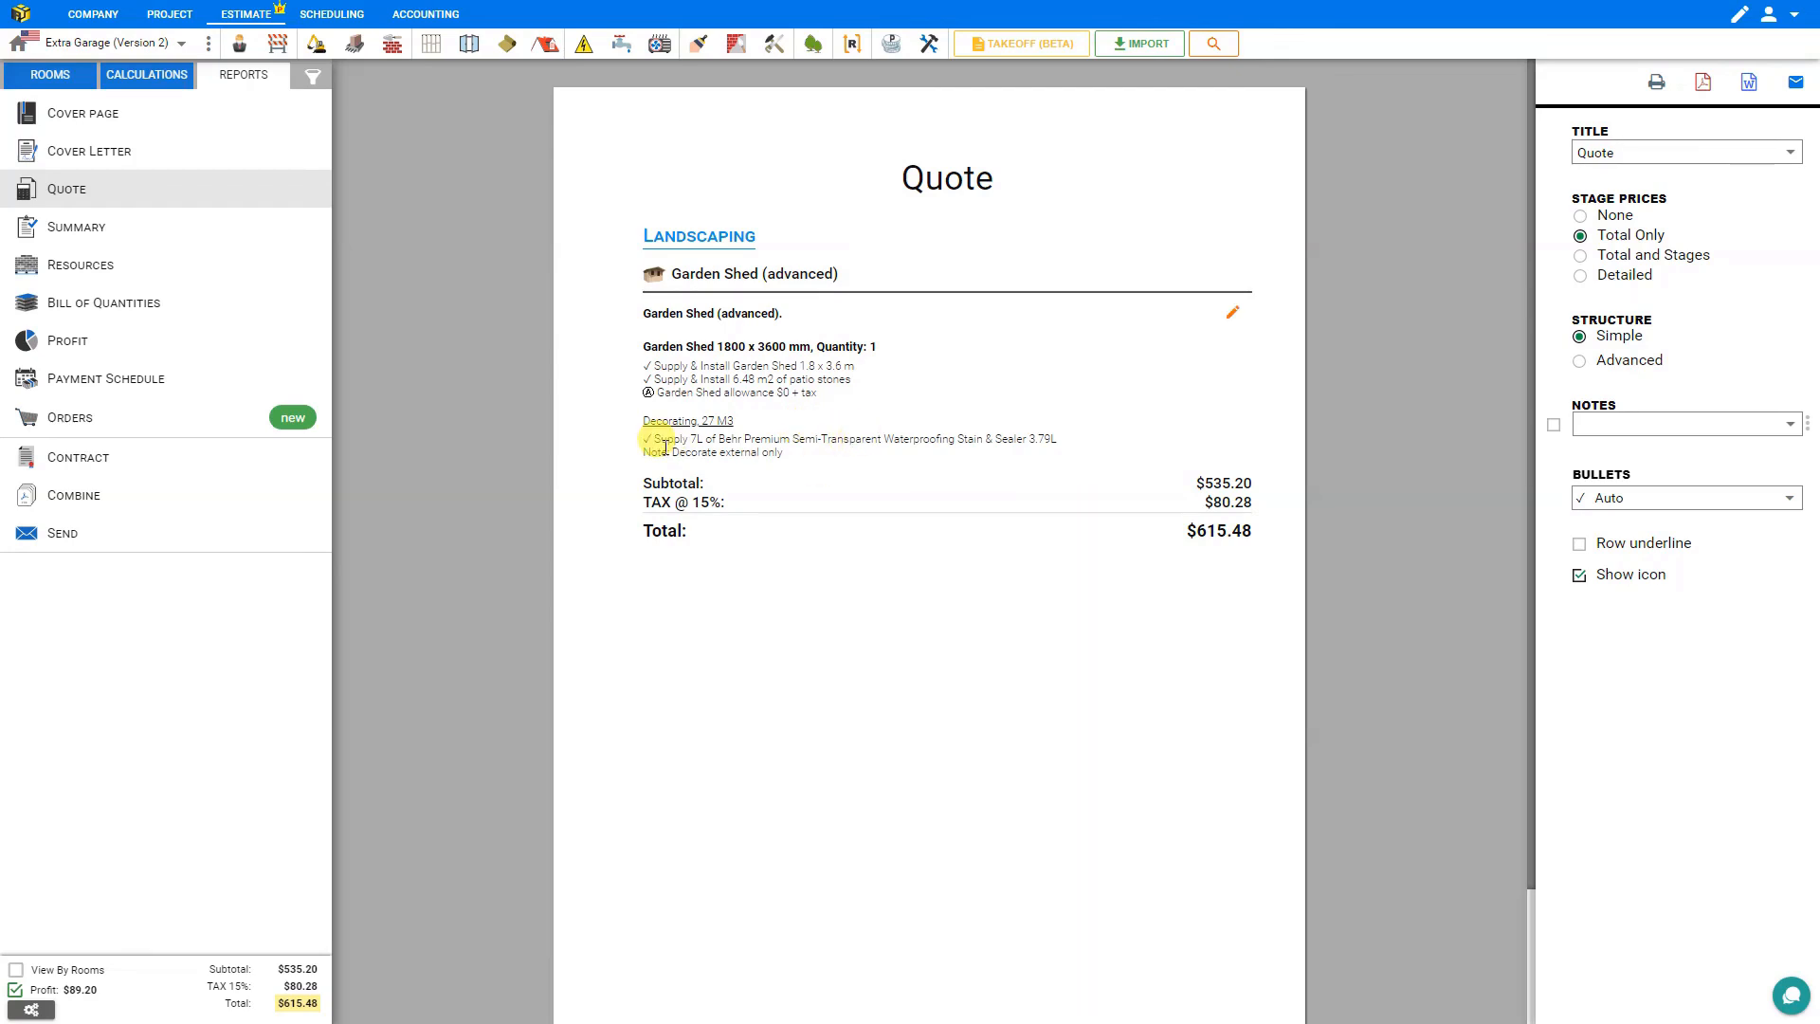
Return to the calculations view and enter a shed price per m2 of 120.
left_click(115, 73)
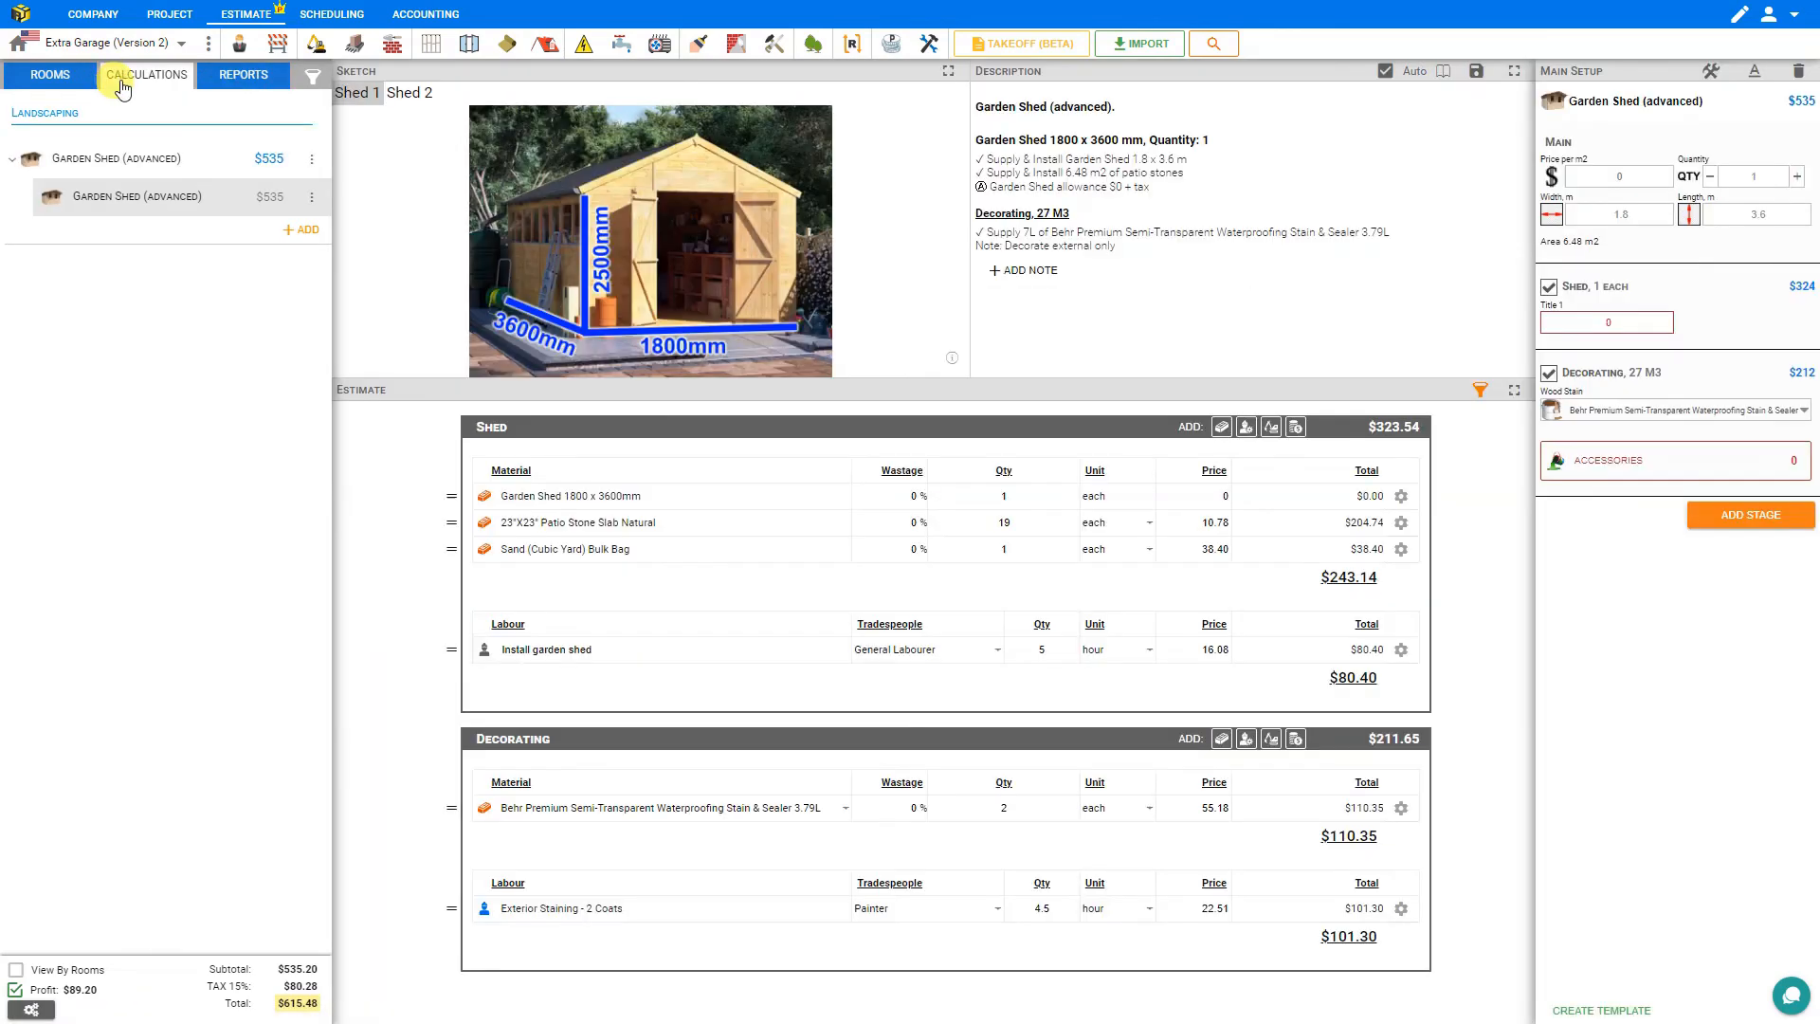
left_click(1609, 175)
type("120")
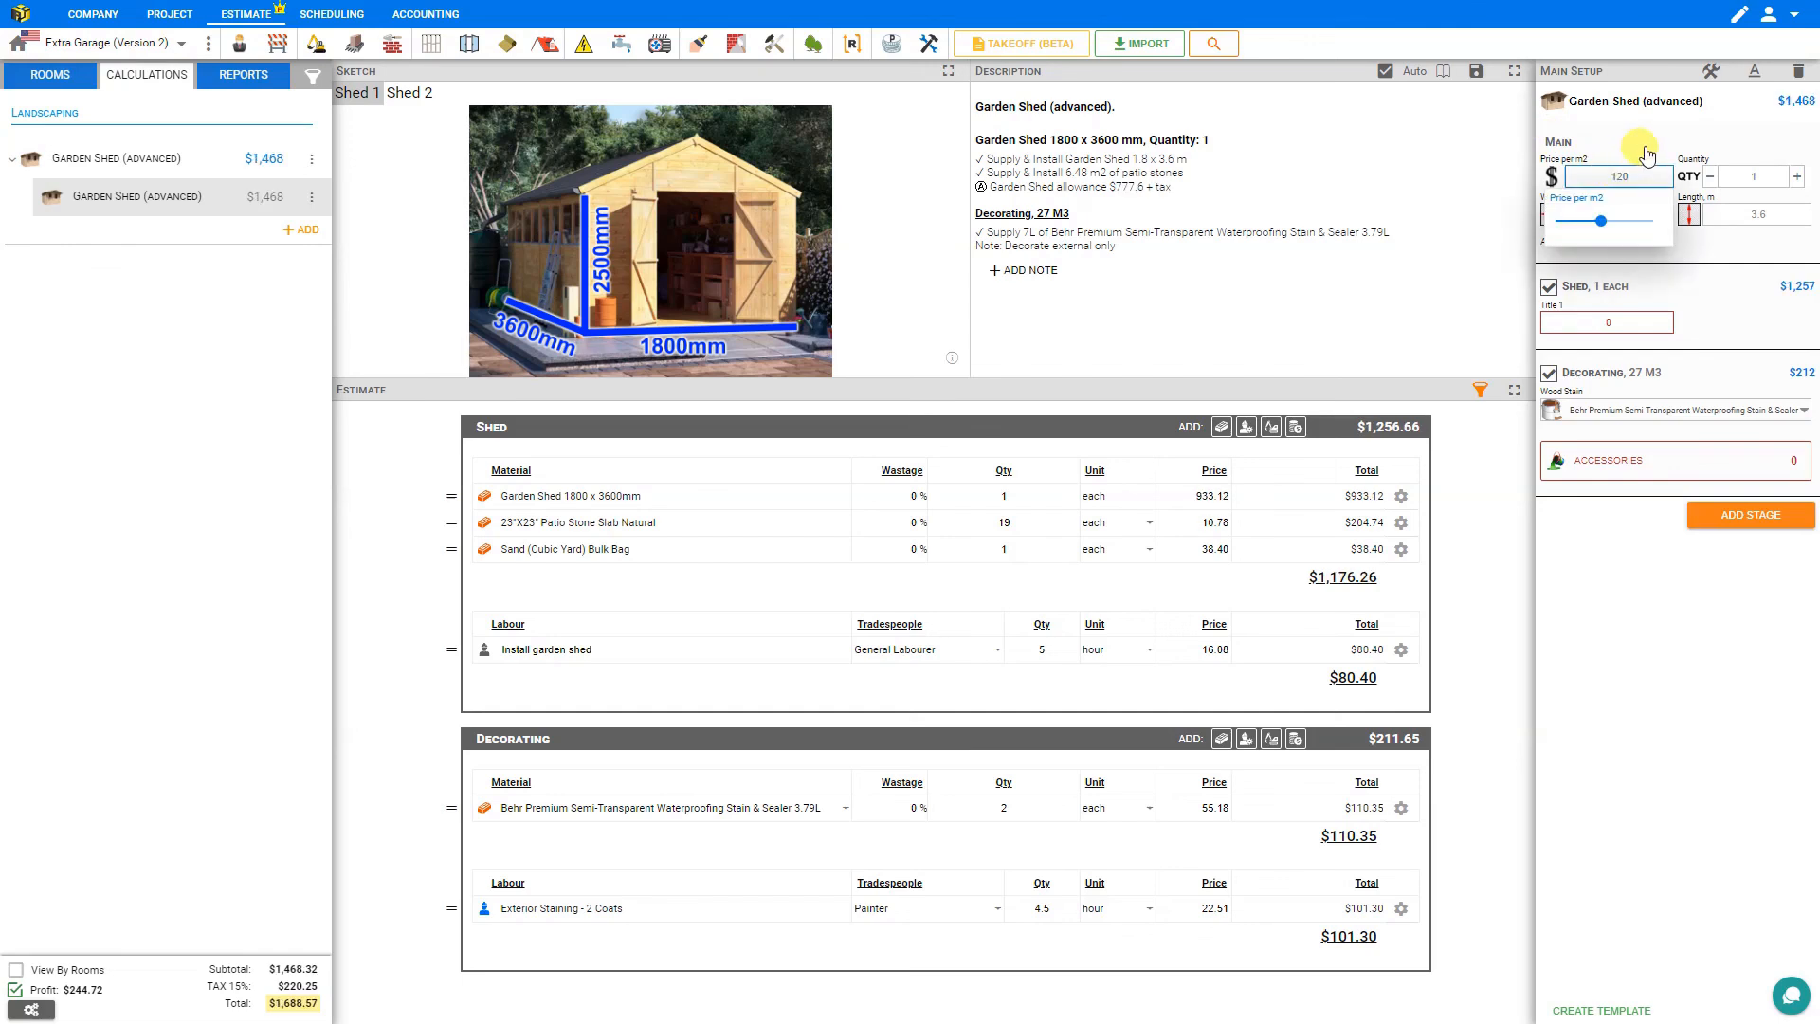
left_click(1649, 162)
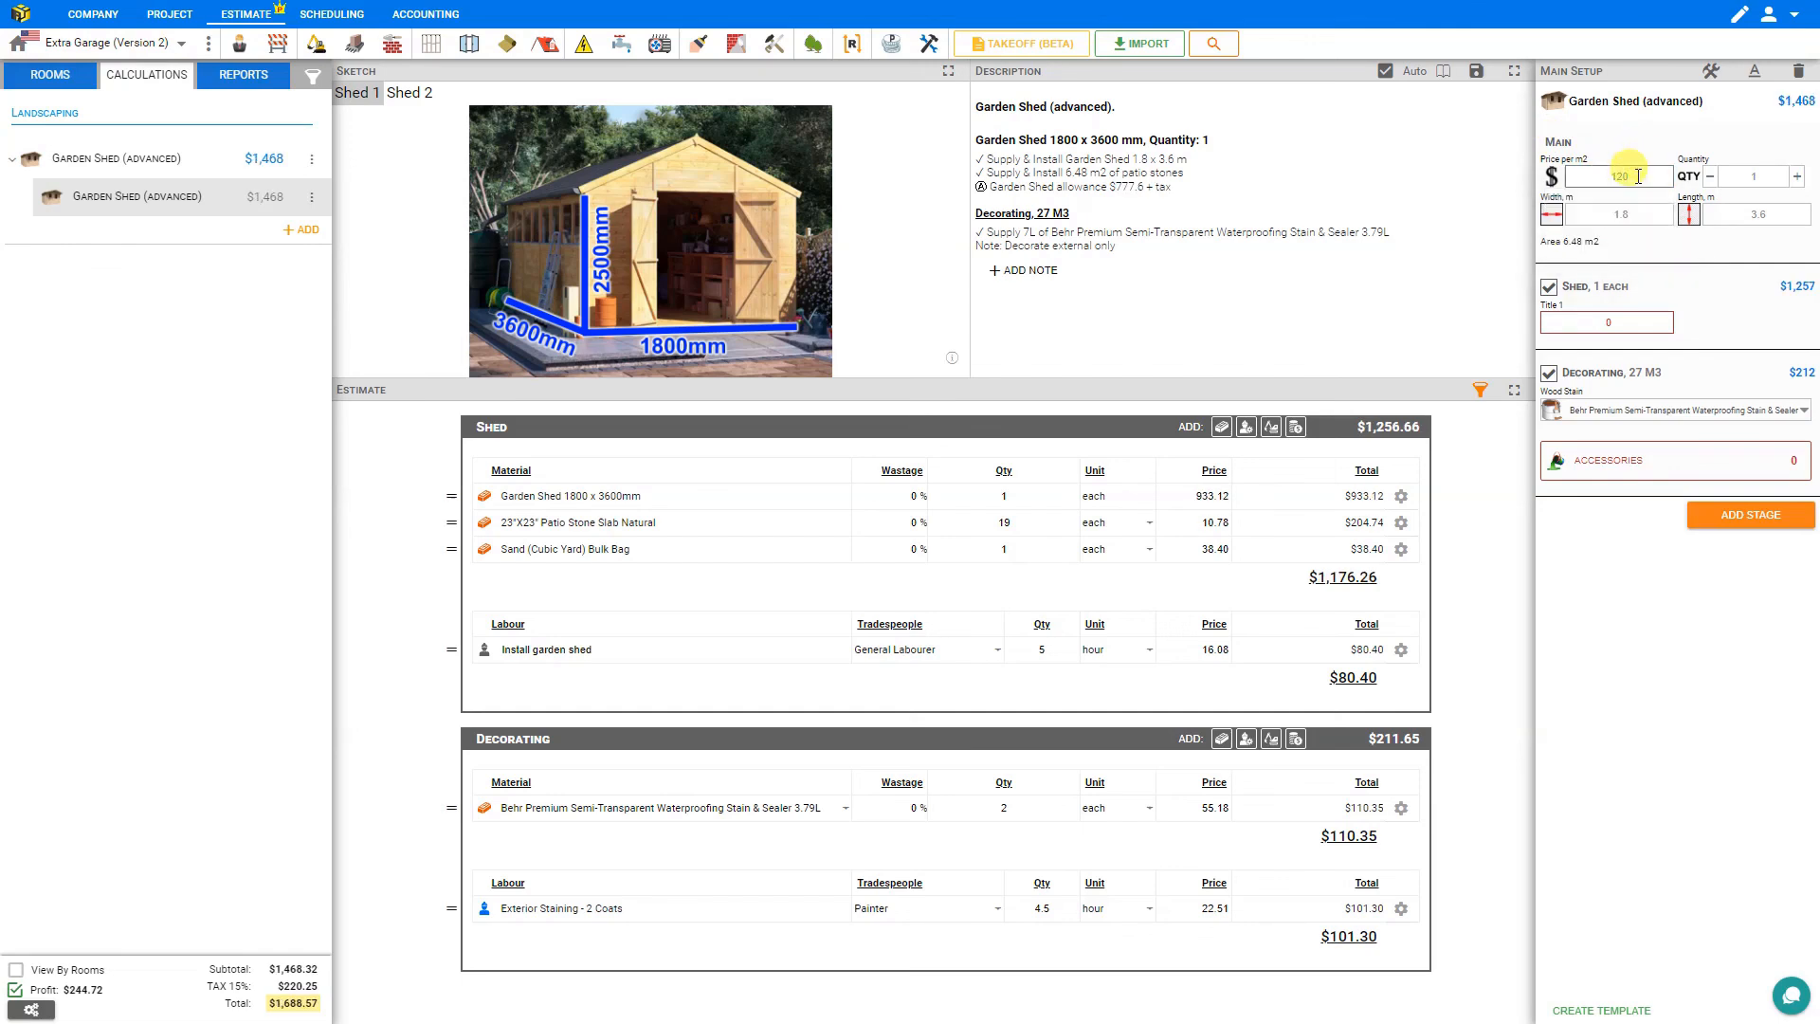
Enter edit mode and set the Price per m2 input range's default value to 100.
left_click(1711, 73)
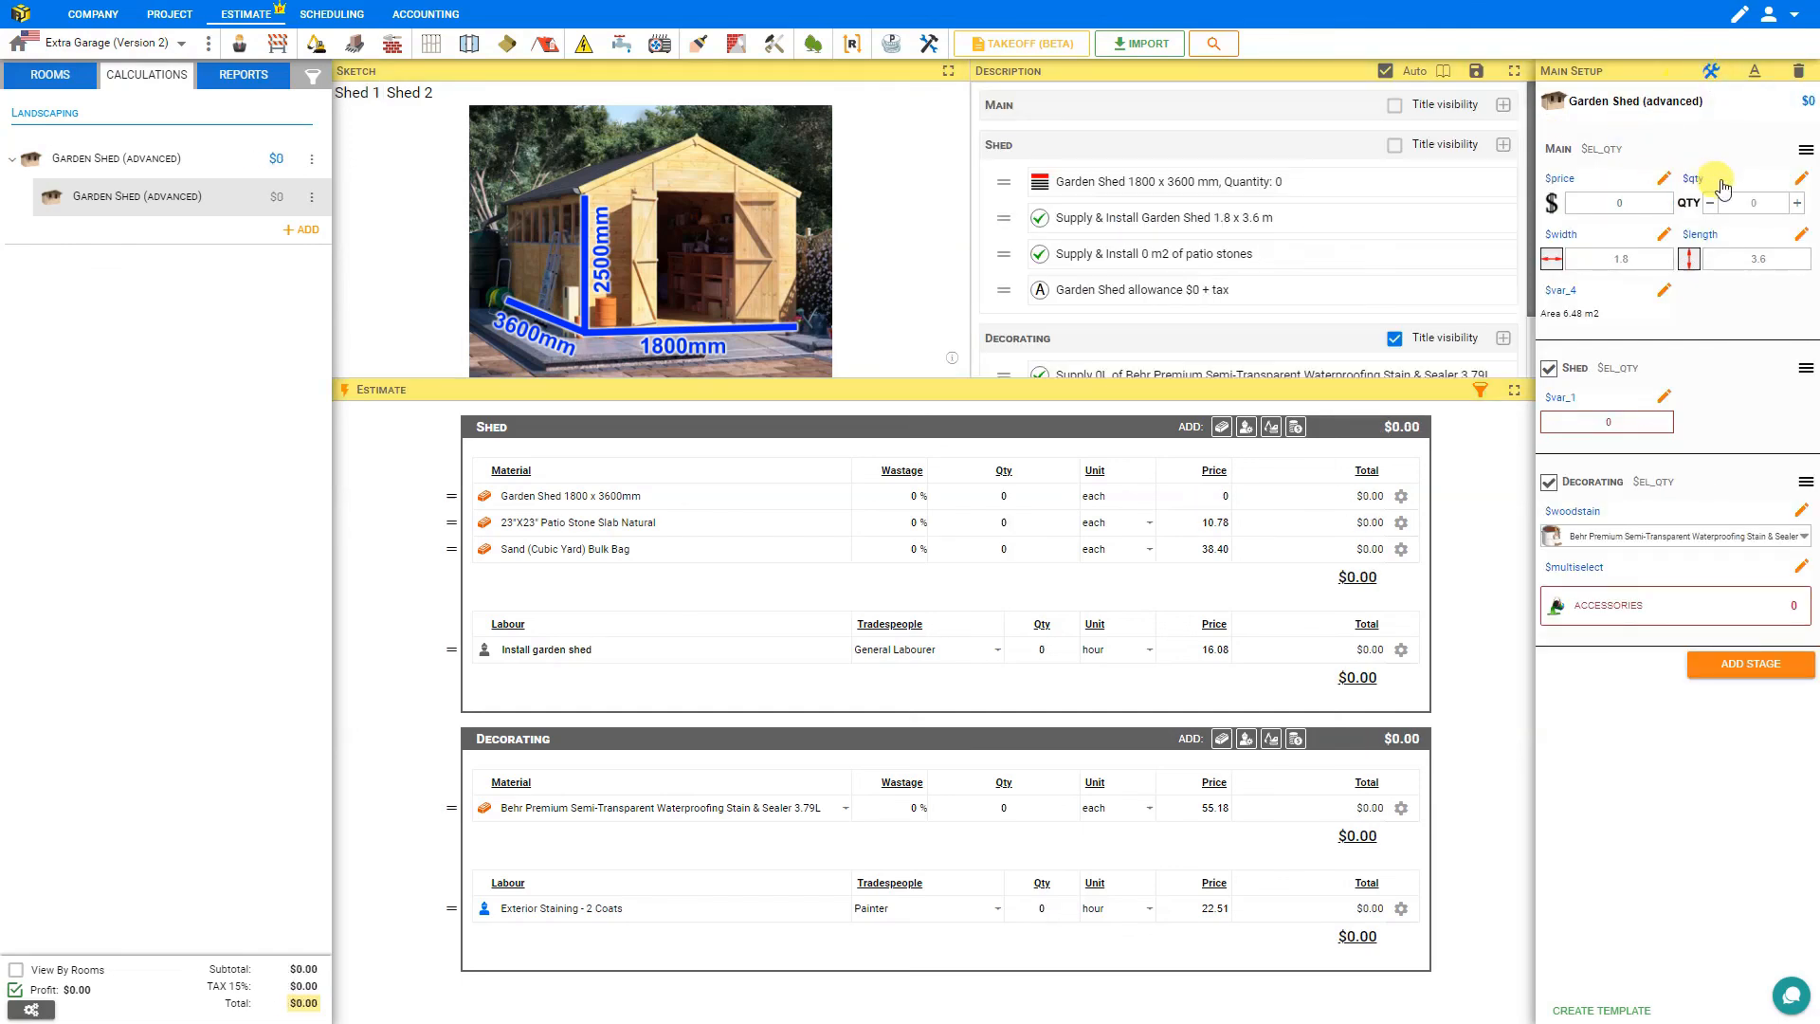
left_click(1664, 178)
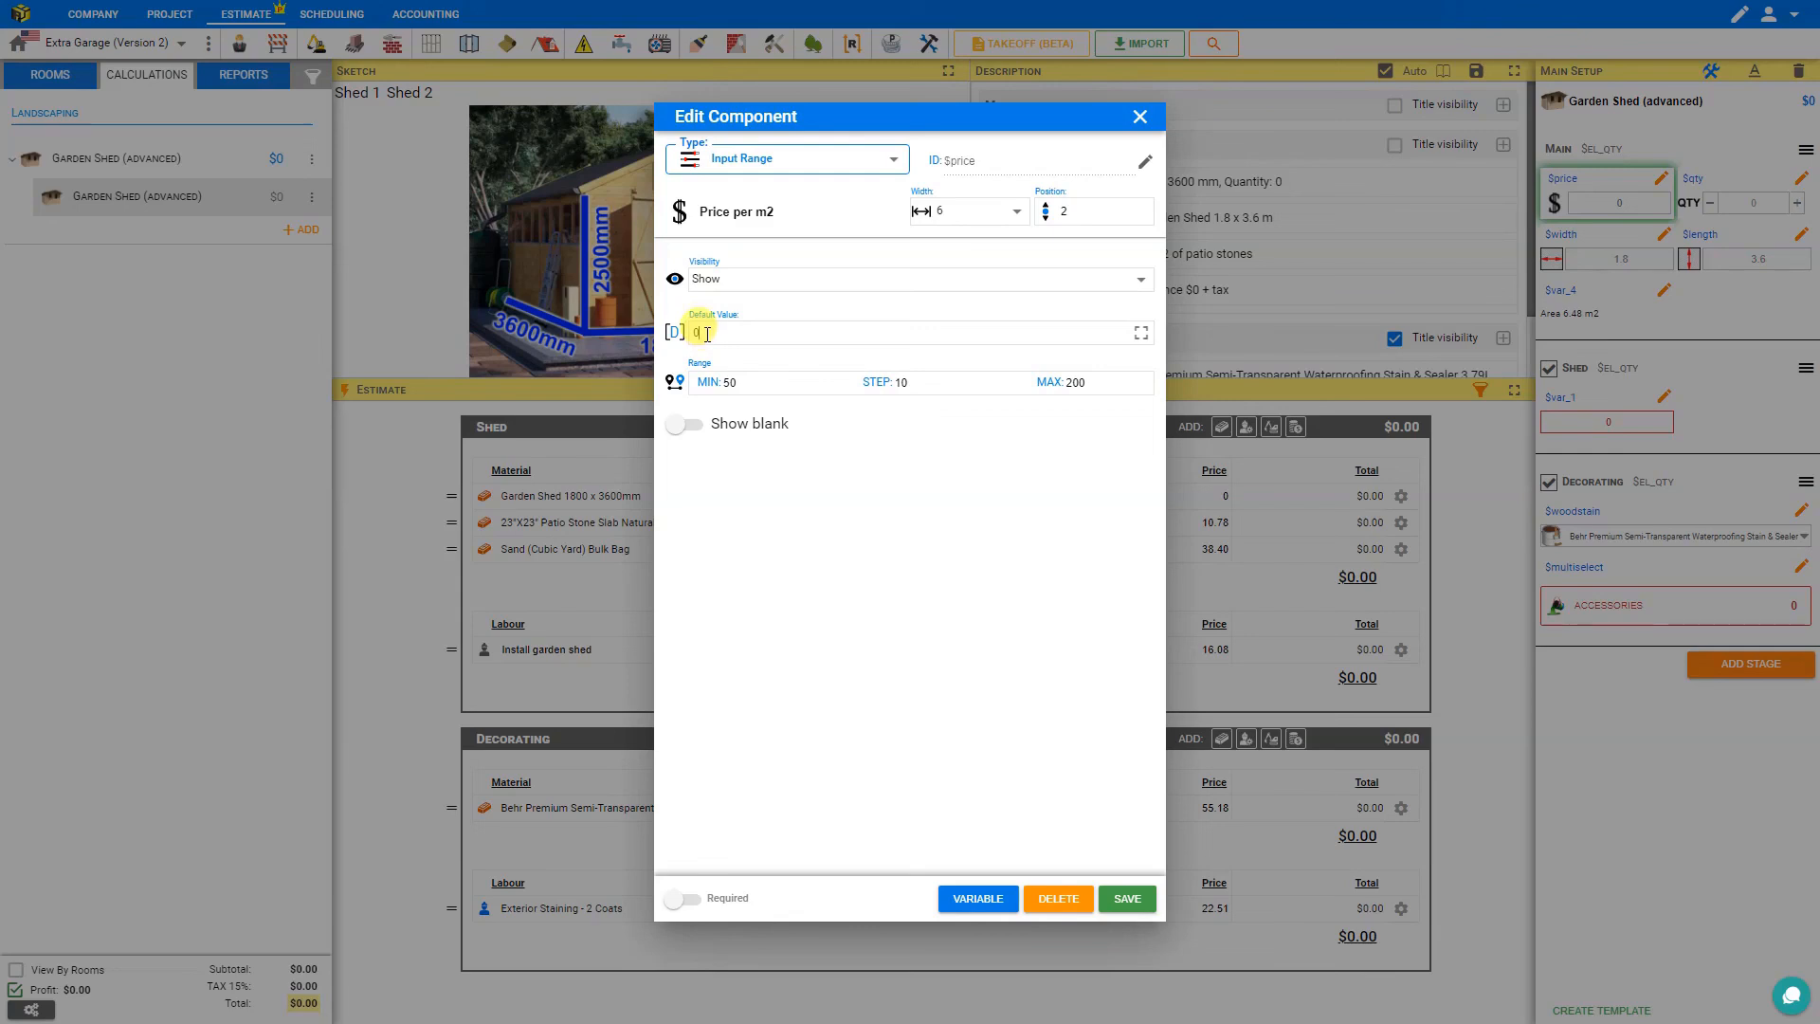
left_click_drag(706, 334, 679, 334)
type("100")
left_click(1137, 901)
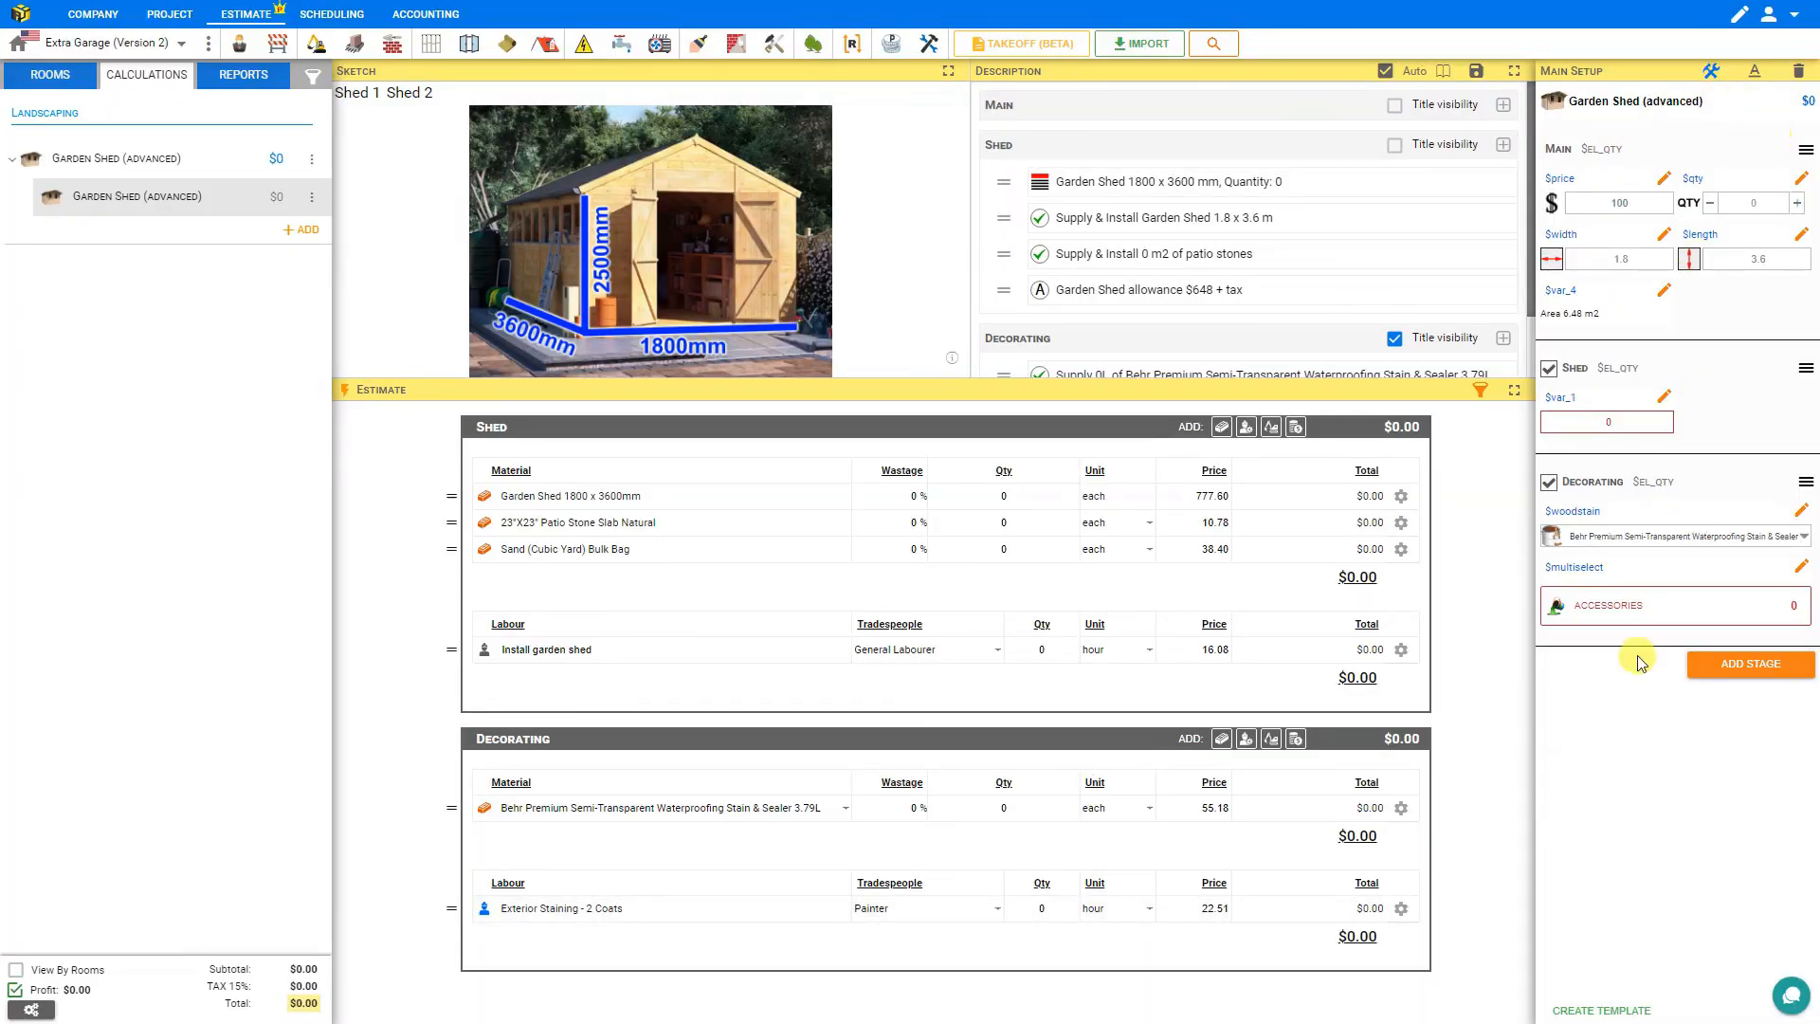
Save the module as a replacement for the Landscaping/Garden Shed (advanced) / Garden Shed (advanced) template.
left_click(1624, 1010)
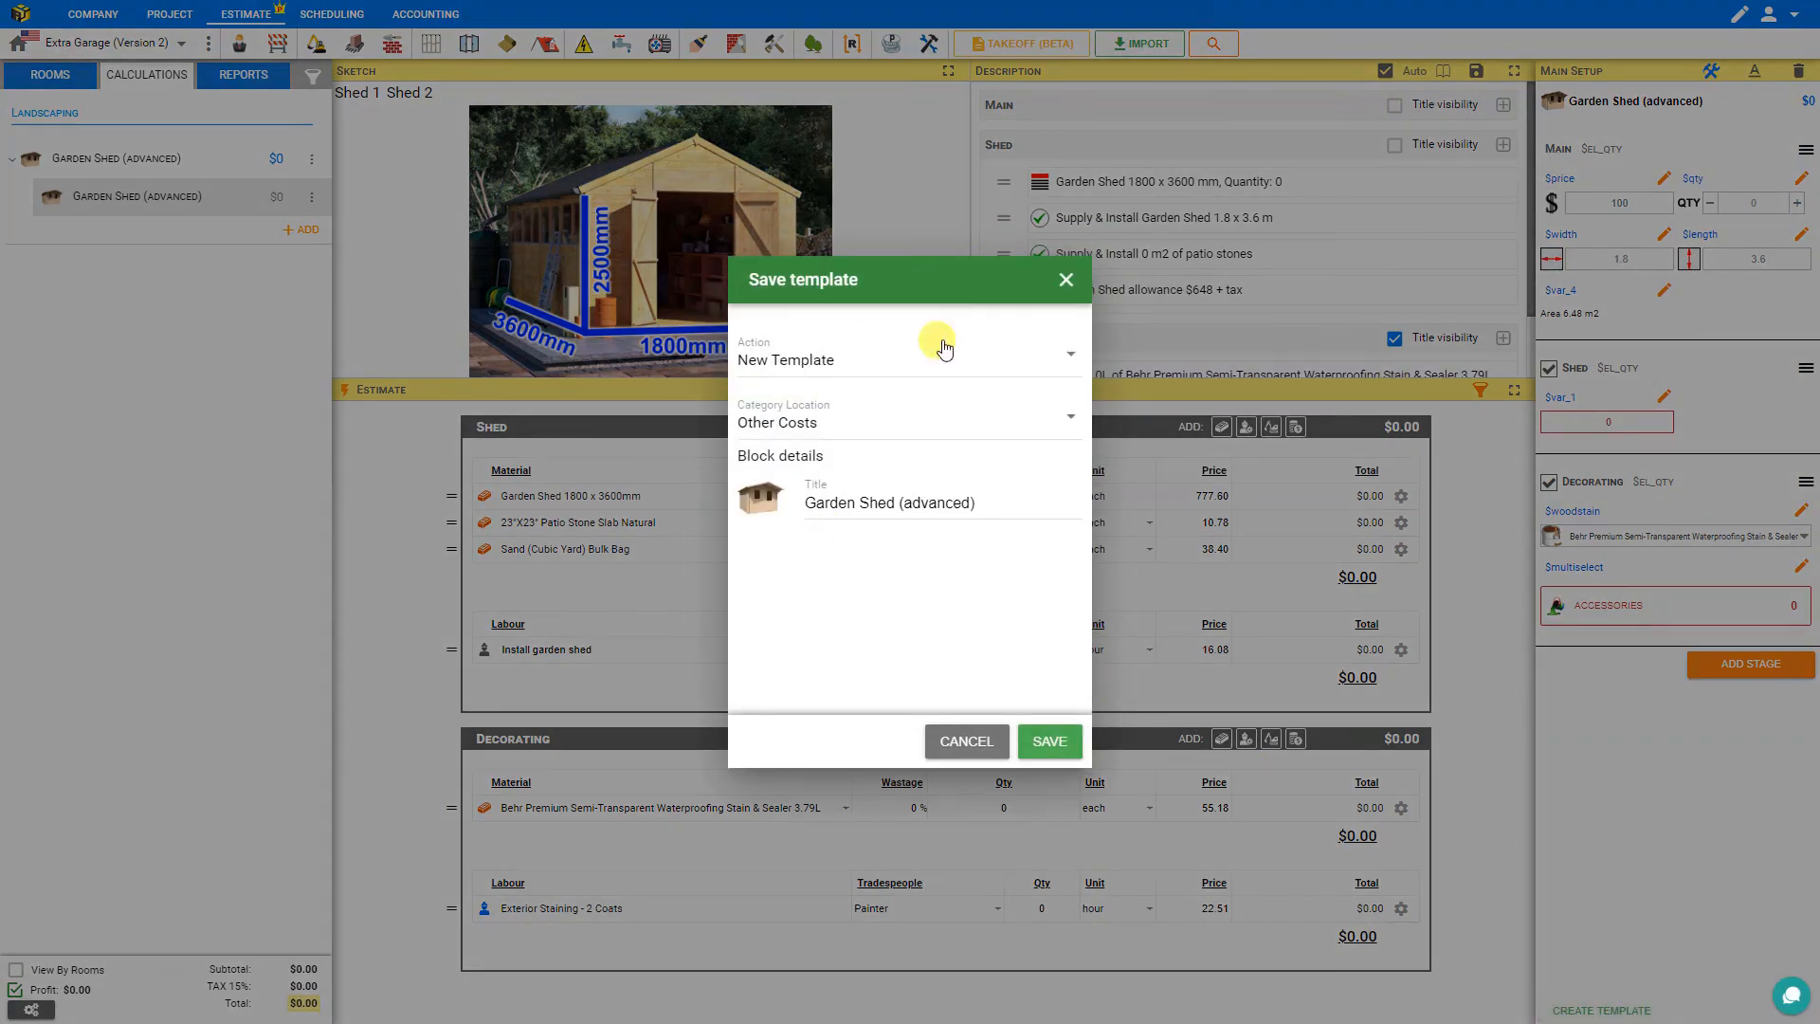
left_click(749, 360)
left_click(811, 440)
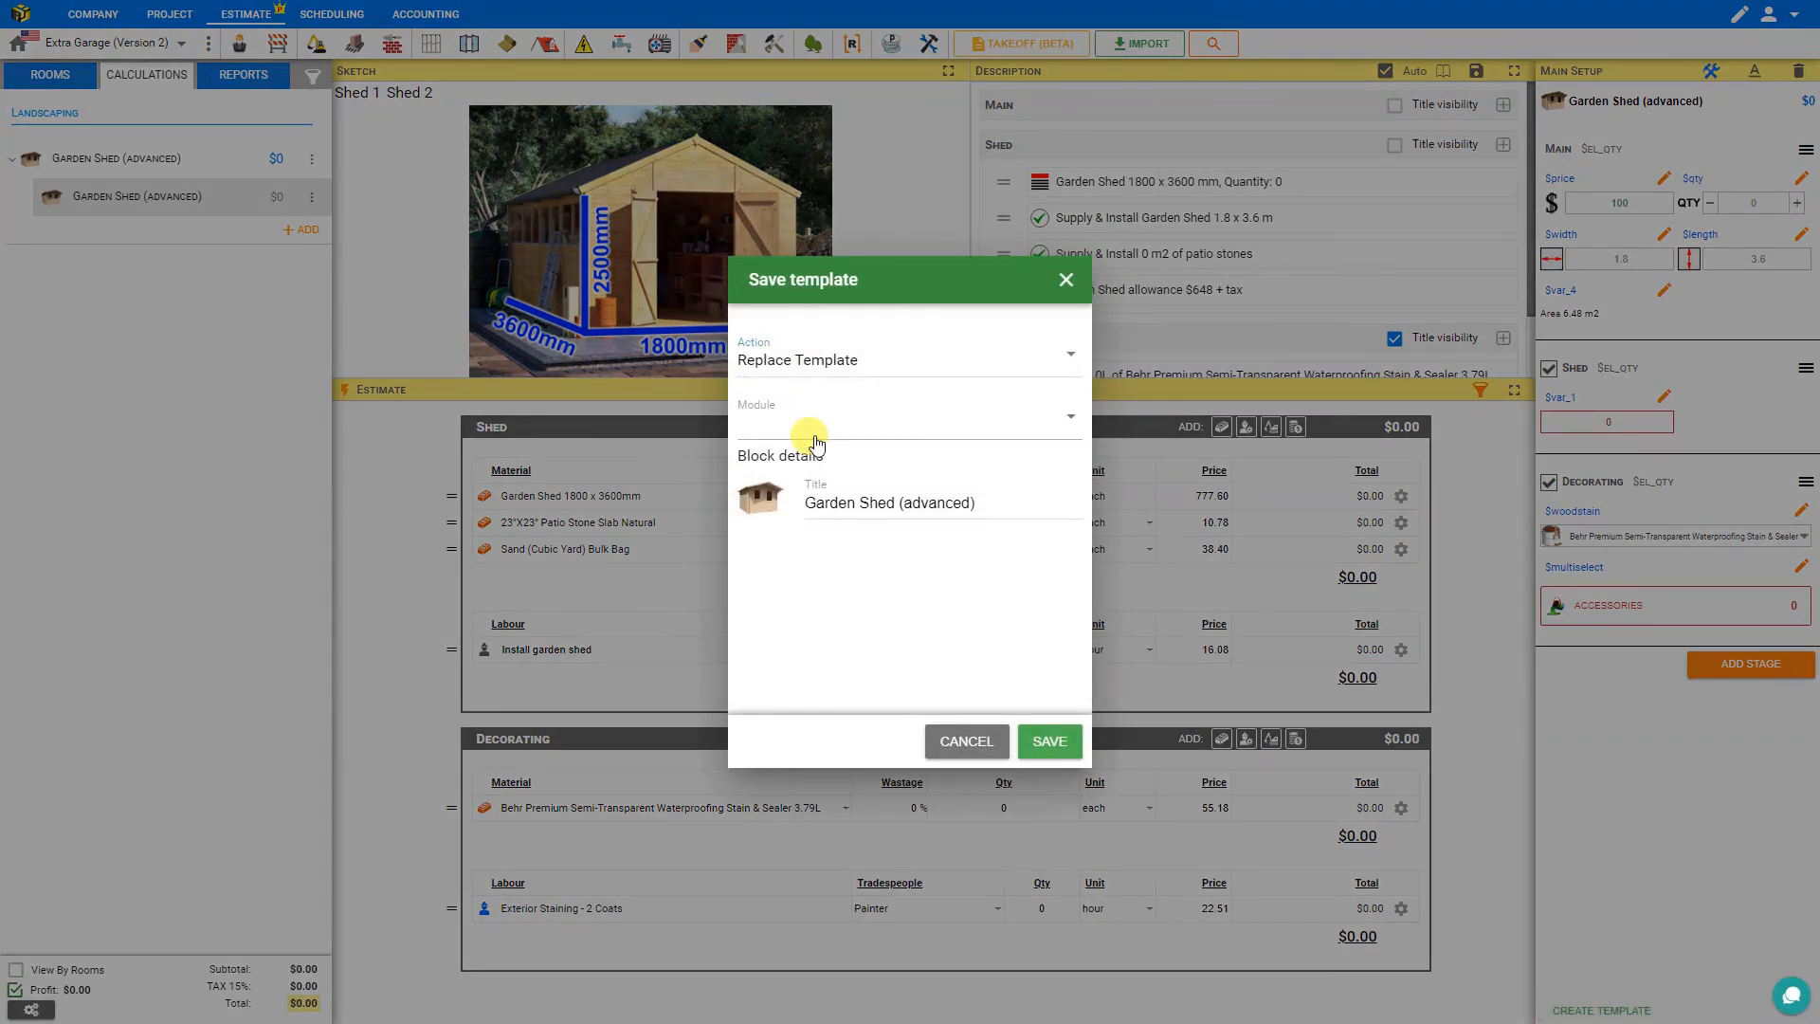
left_click(948, 423)
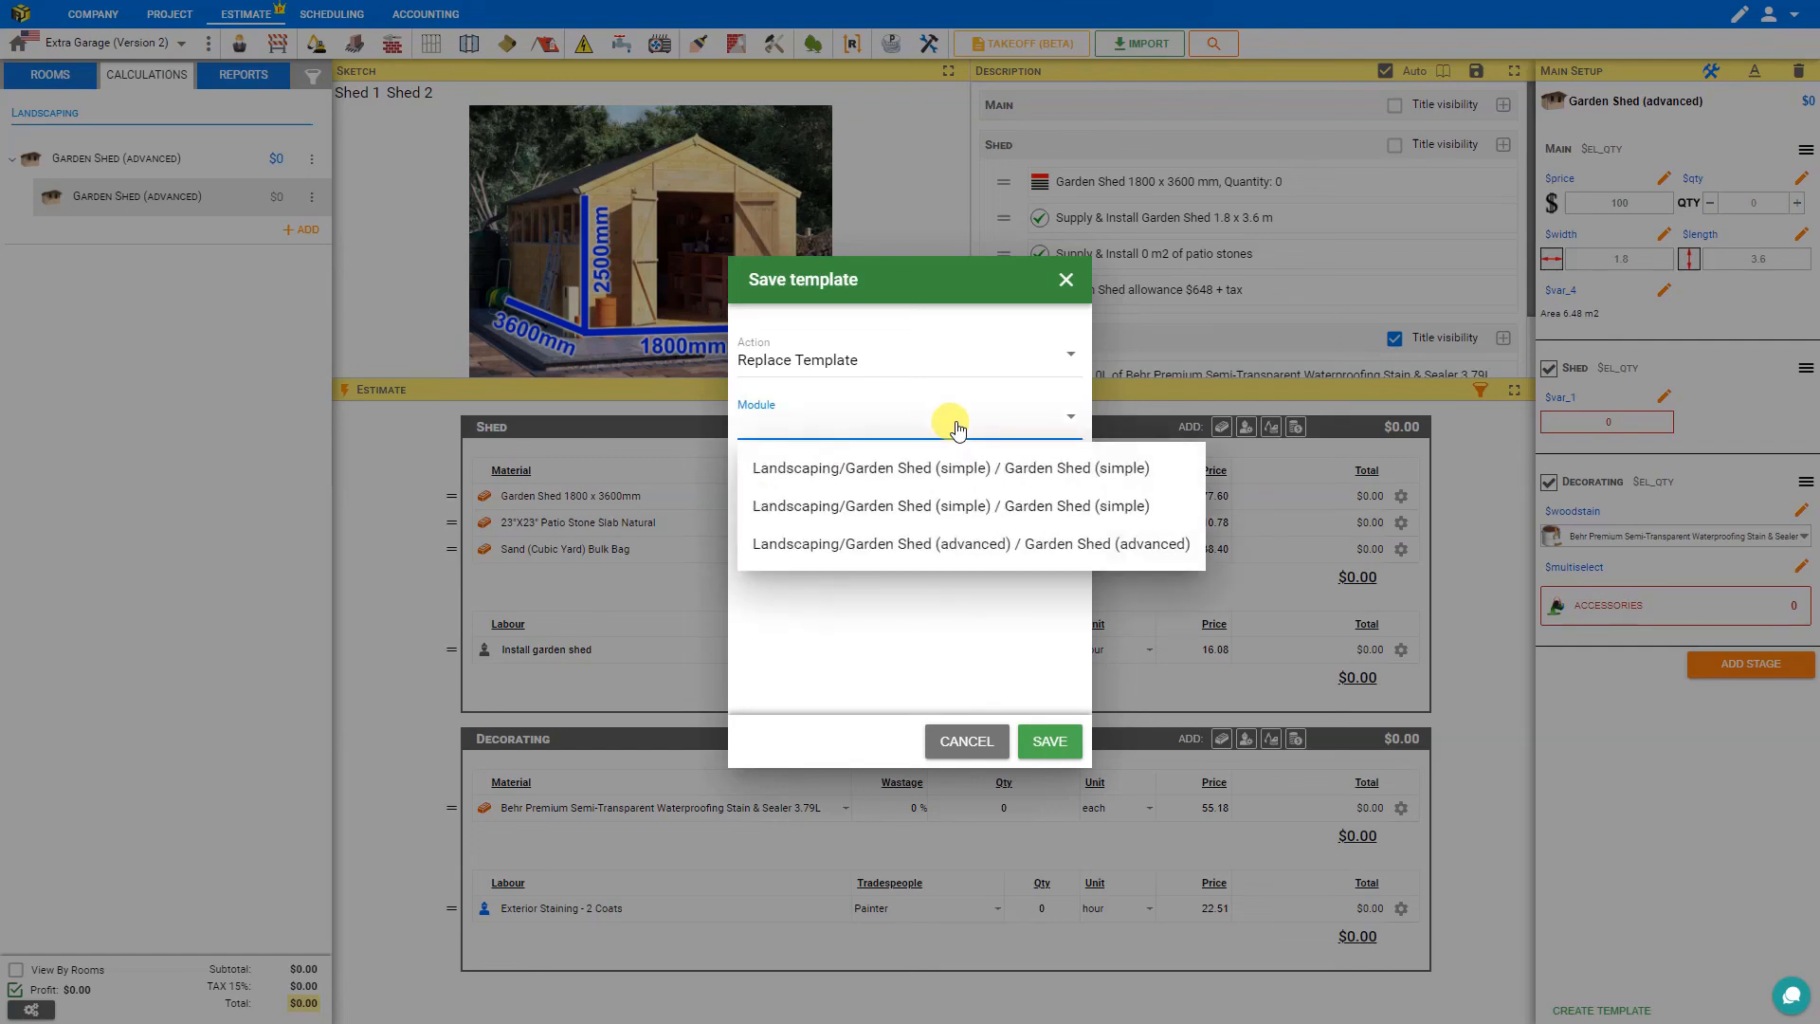
left_click(939, 548)
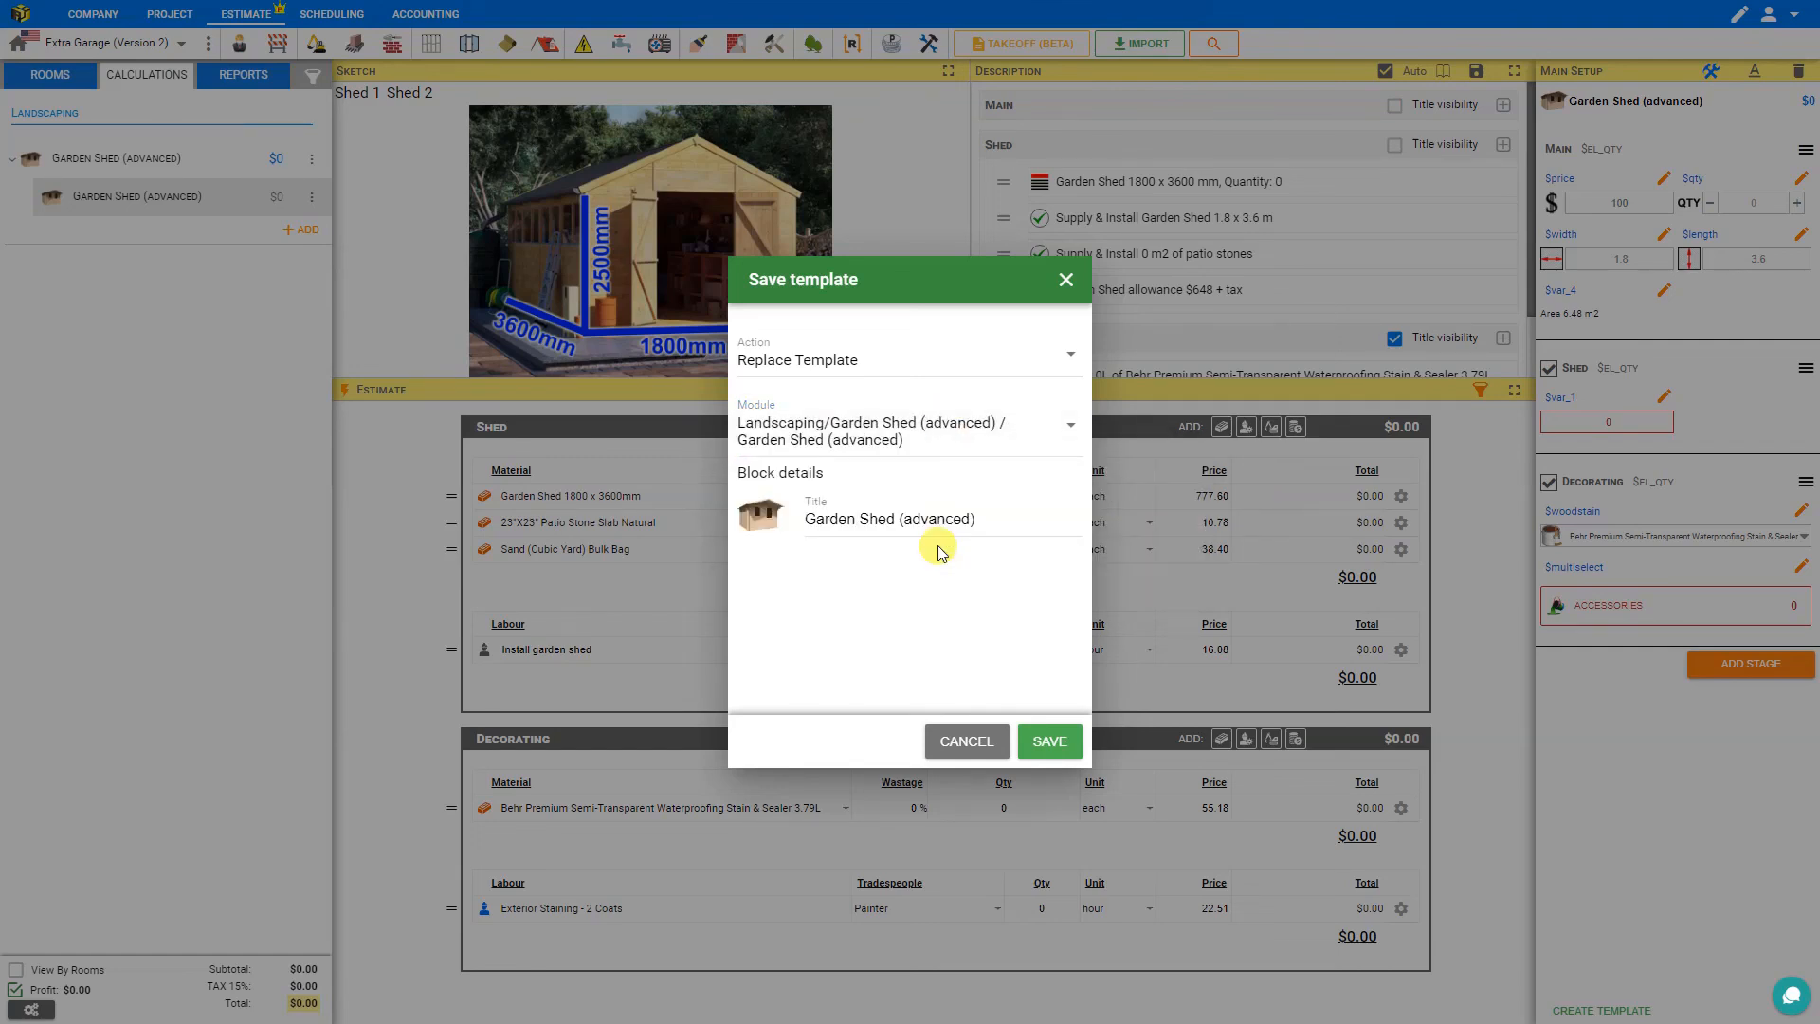
left_click(1046, 747)
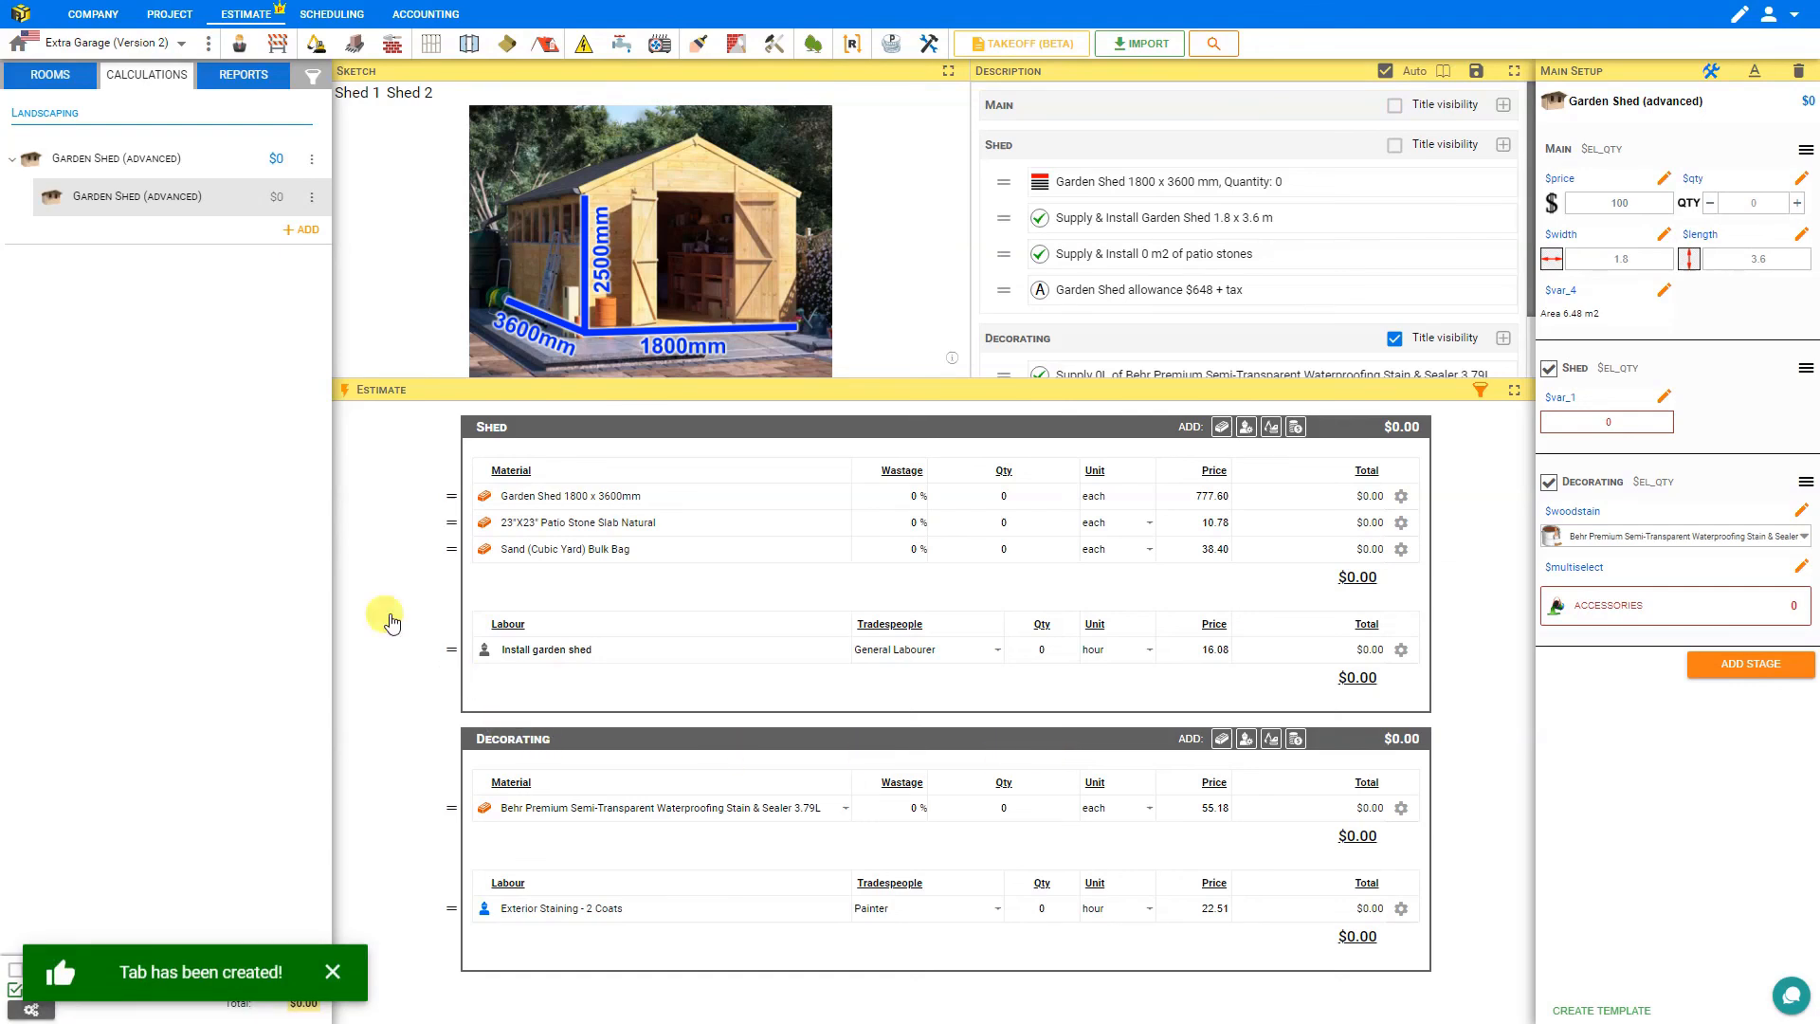